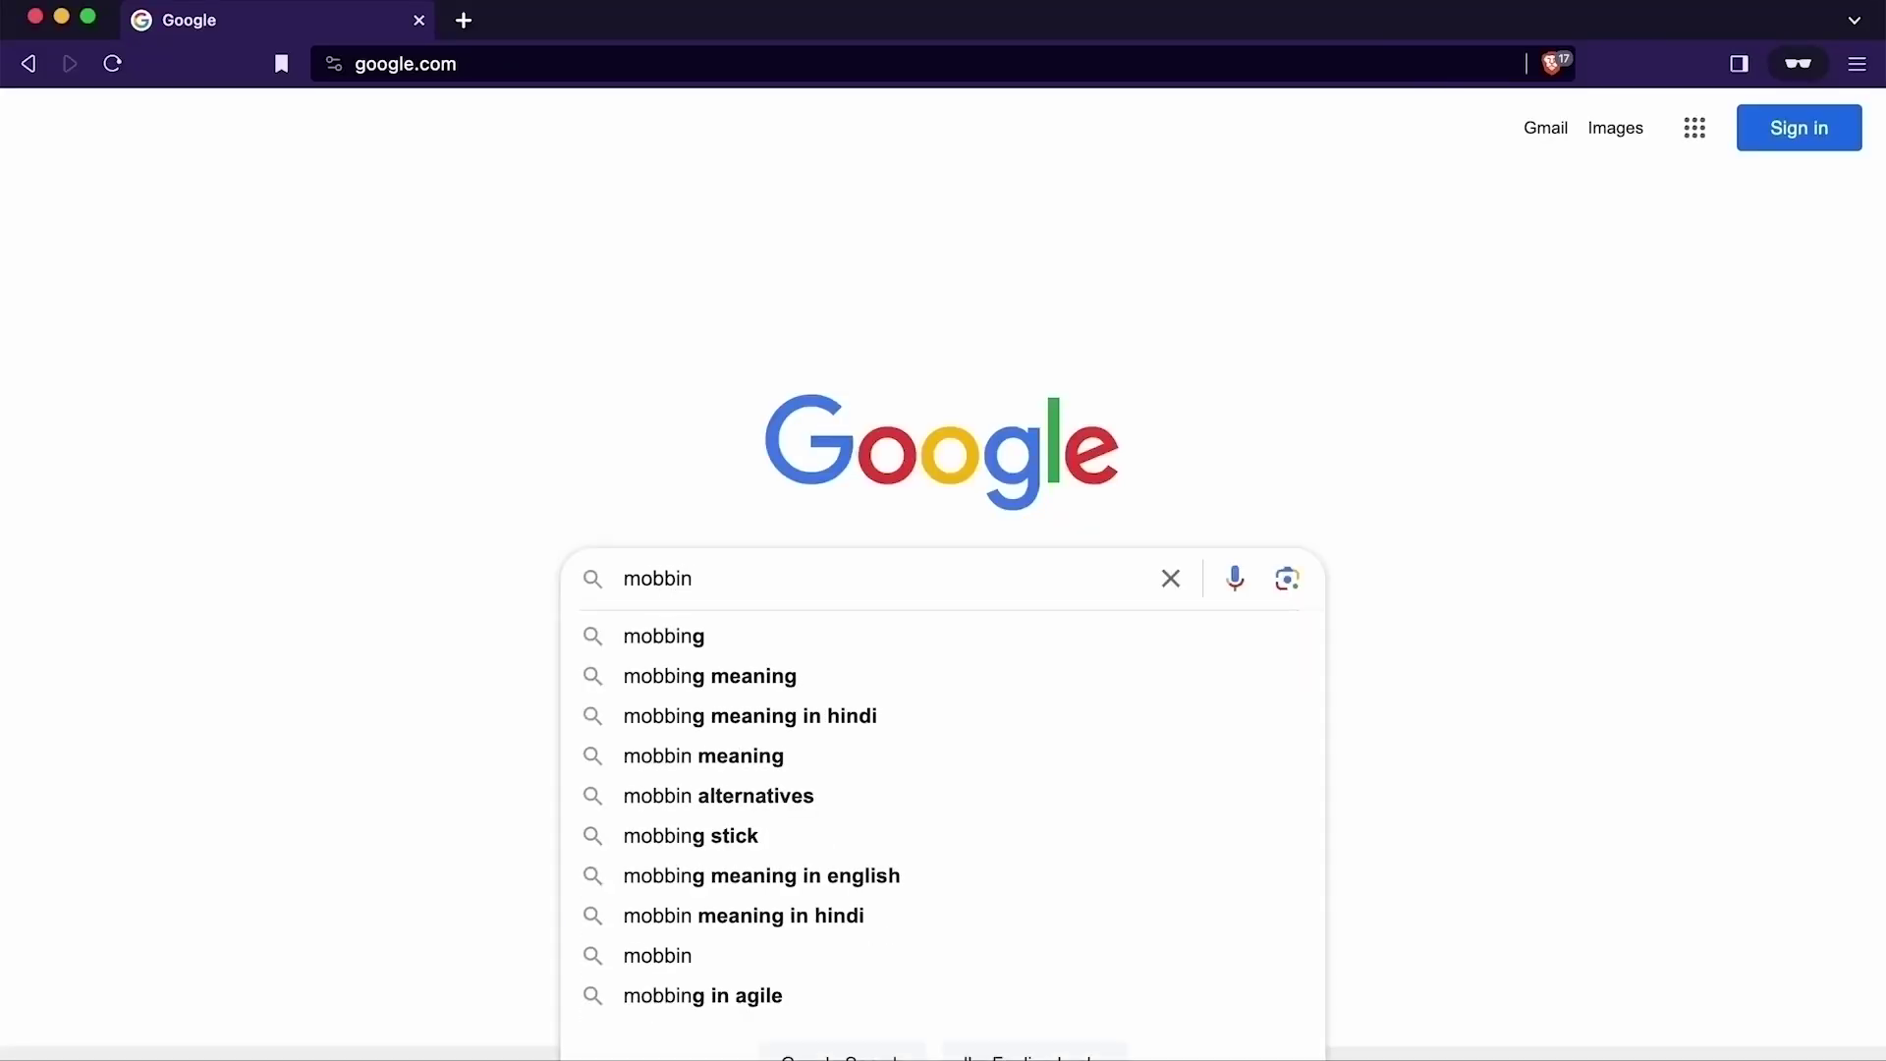
- Search Google for 'mobbin' and open the 'Mobbin: Browse iOS Apps' result
{"action": "key", "text": "Return"}
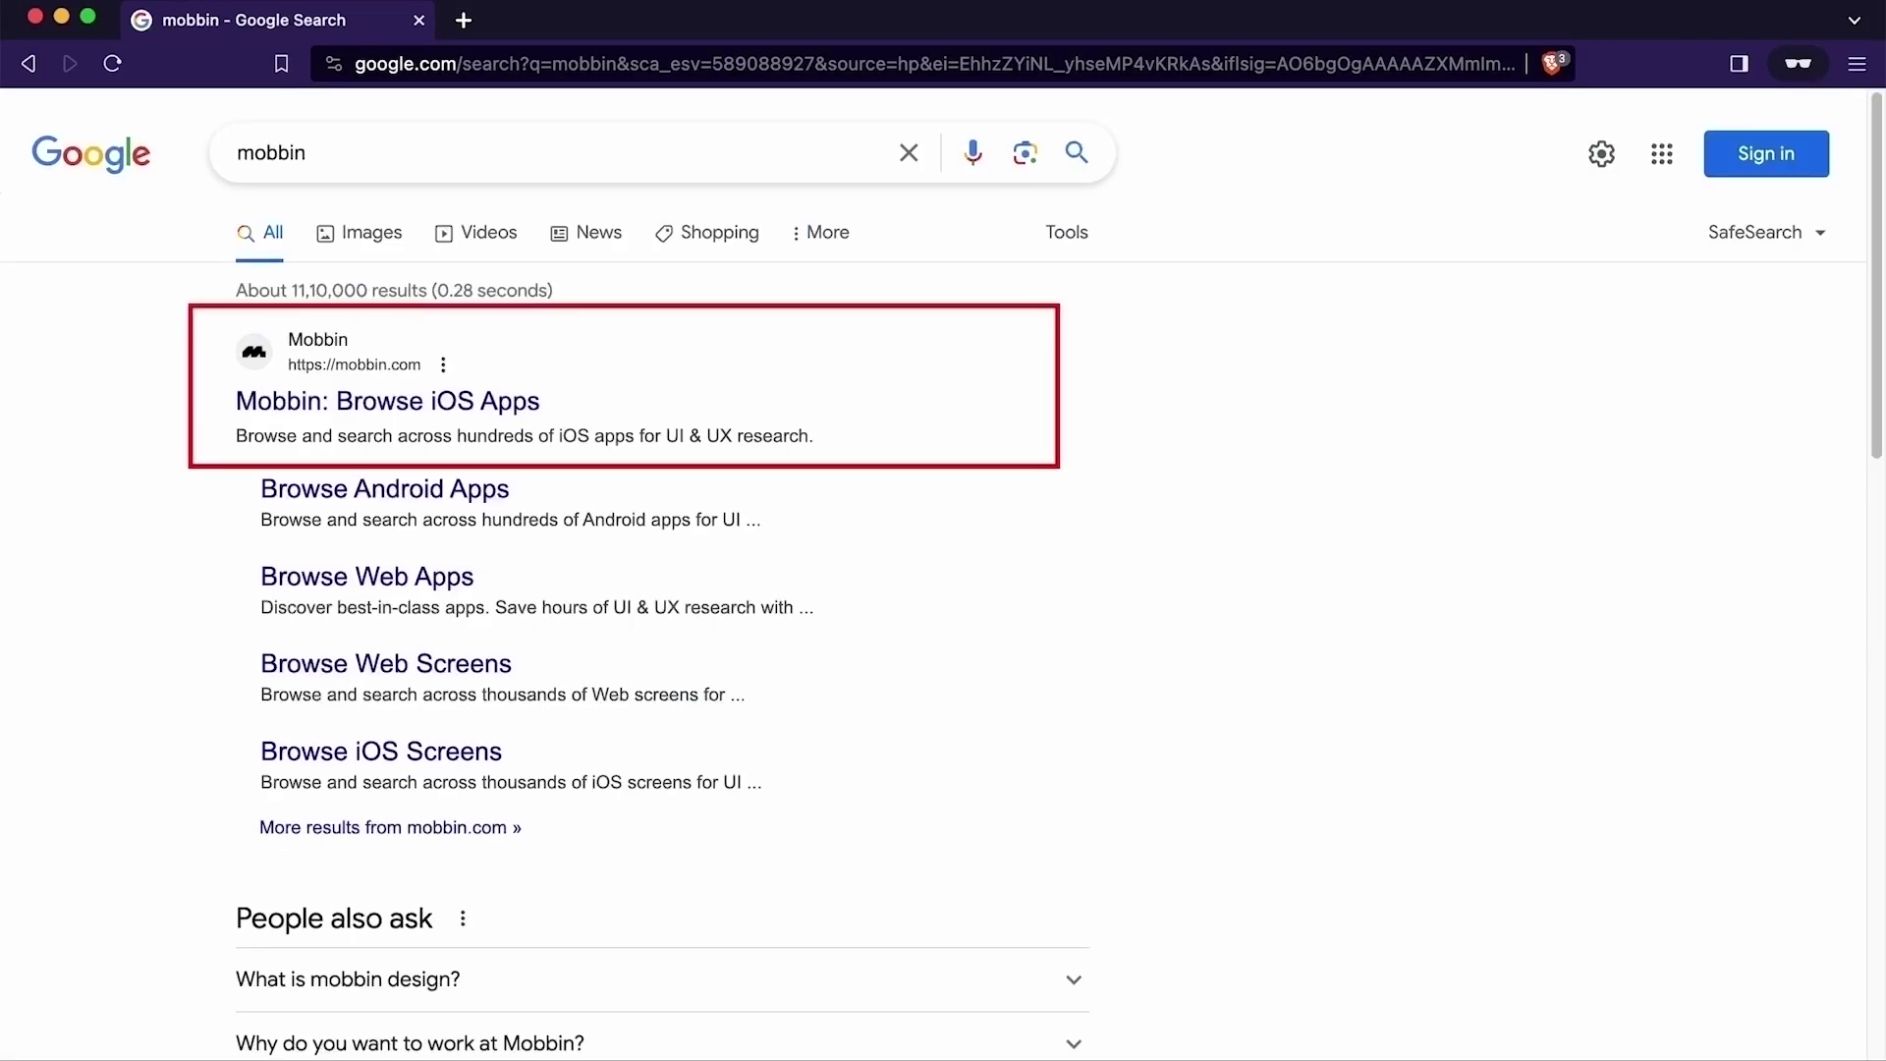
{"action": "left_click", "coordinate": [507, 411]}
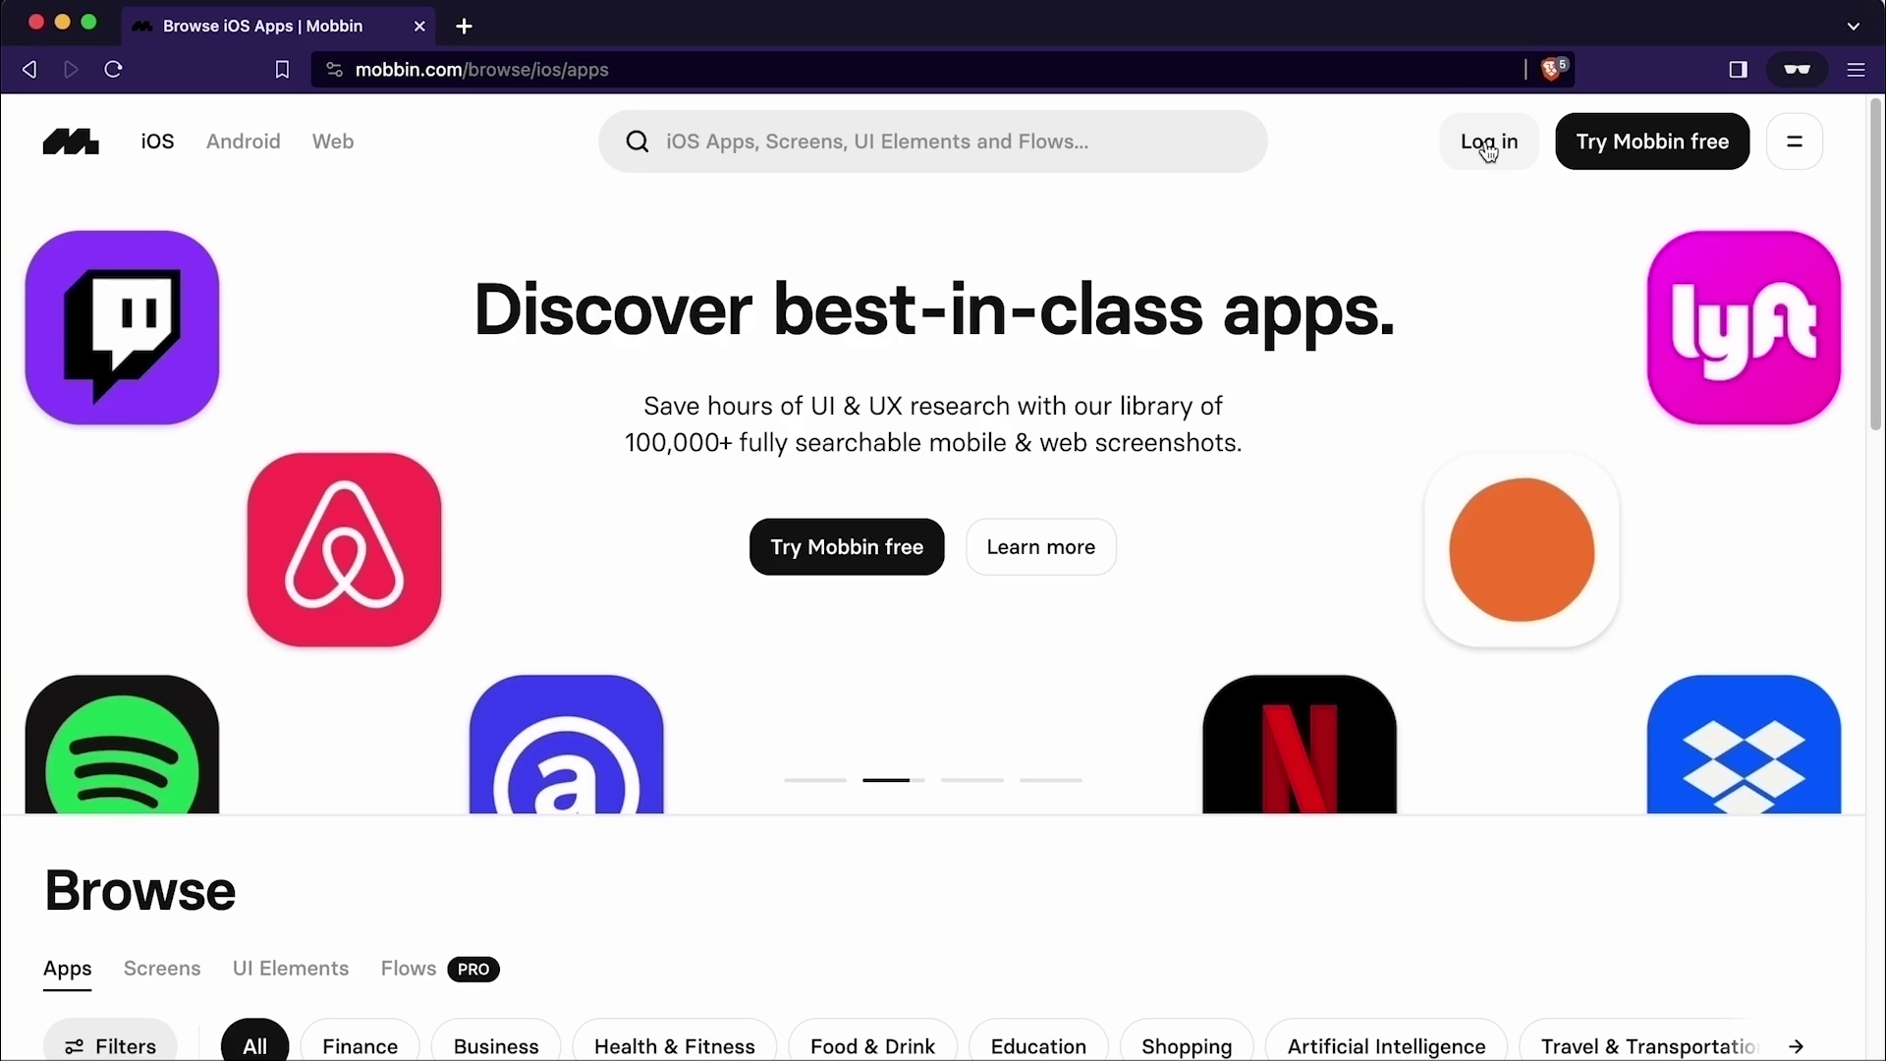
- Log in to Mobbin with the account e-mail and the login code sent to it
{"action": "left_click", "coordinate": [1489, 144]}
{"action": "left_click", "coordinate": [732, 789]}
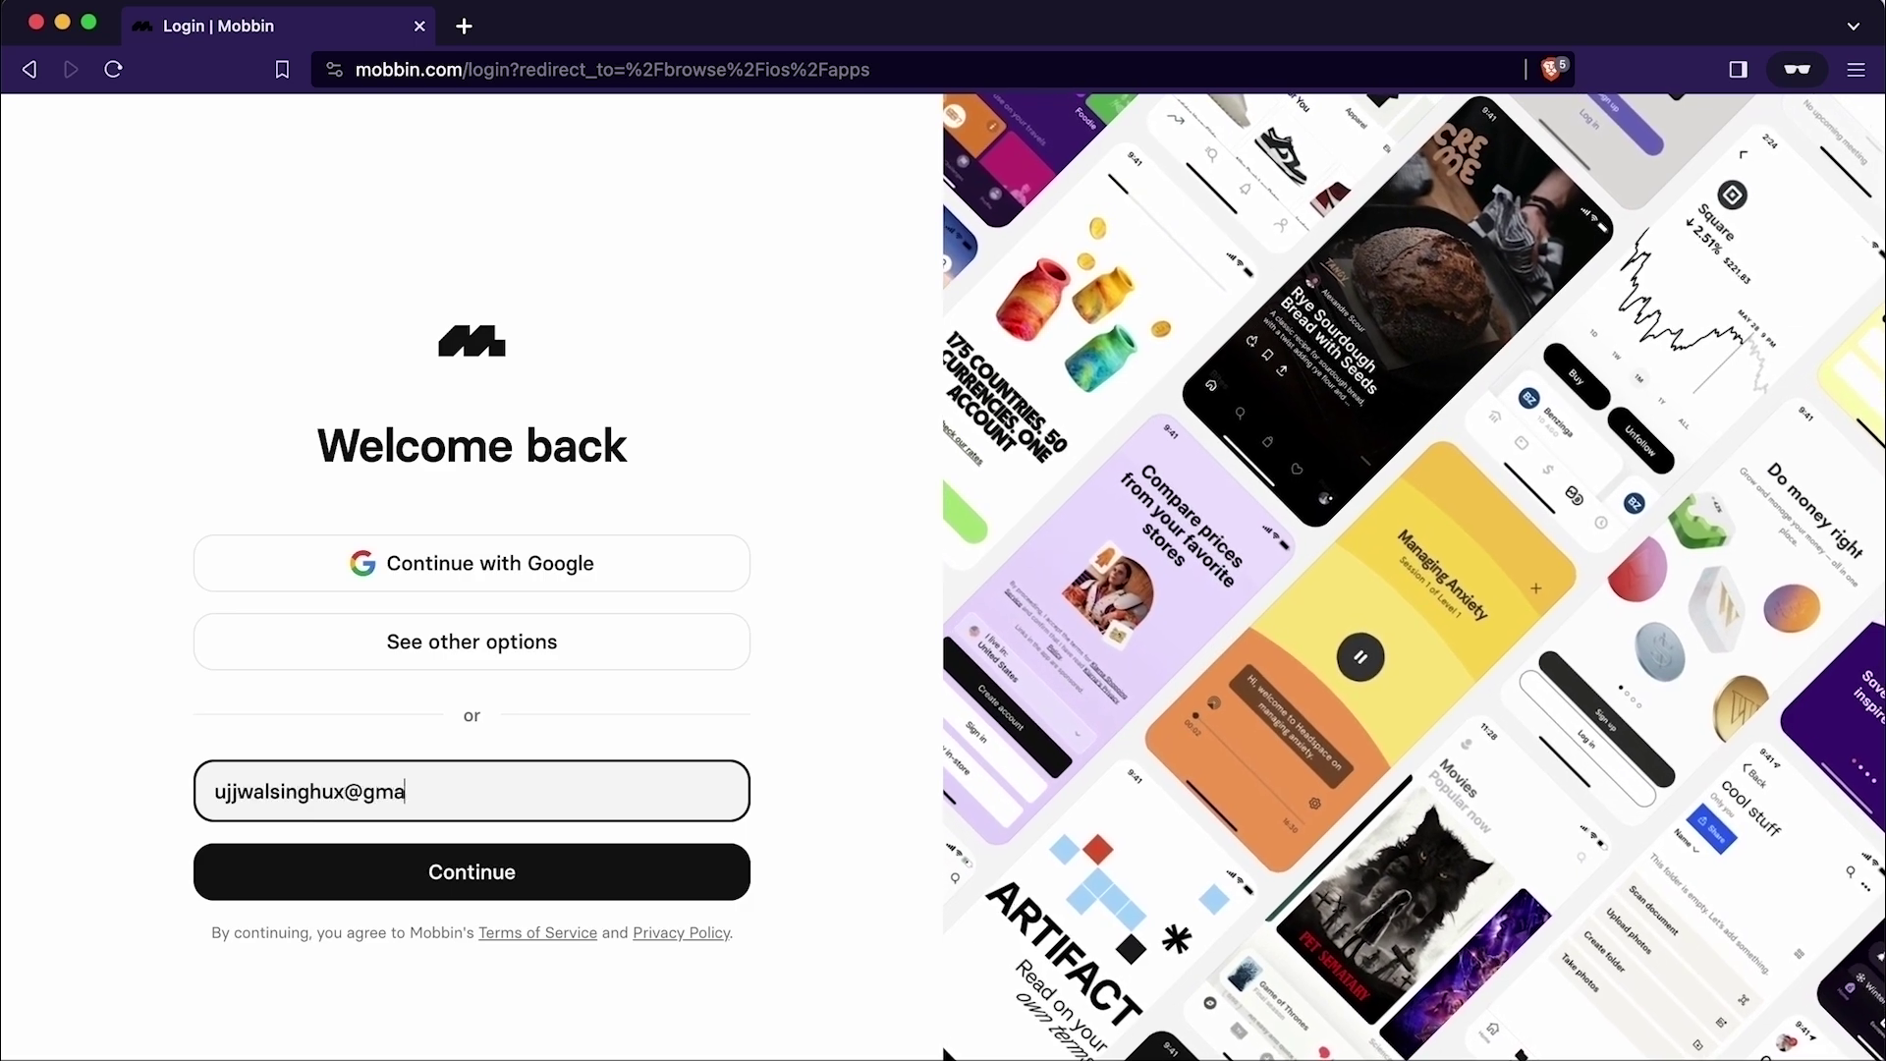
{"action": "key", "text": "Return"}
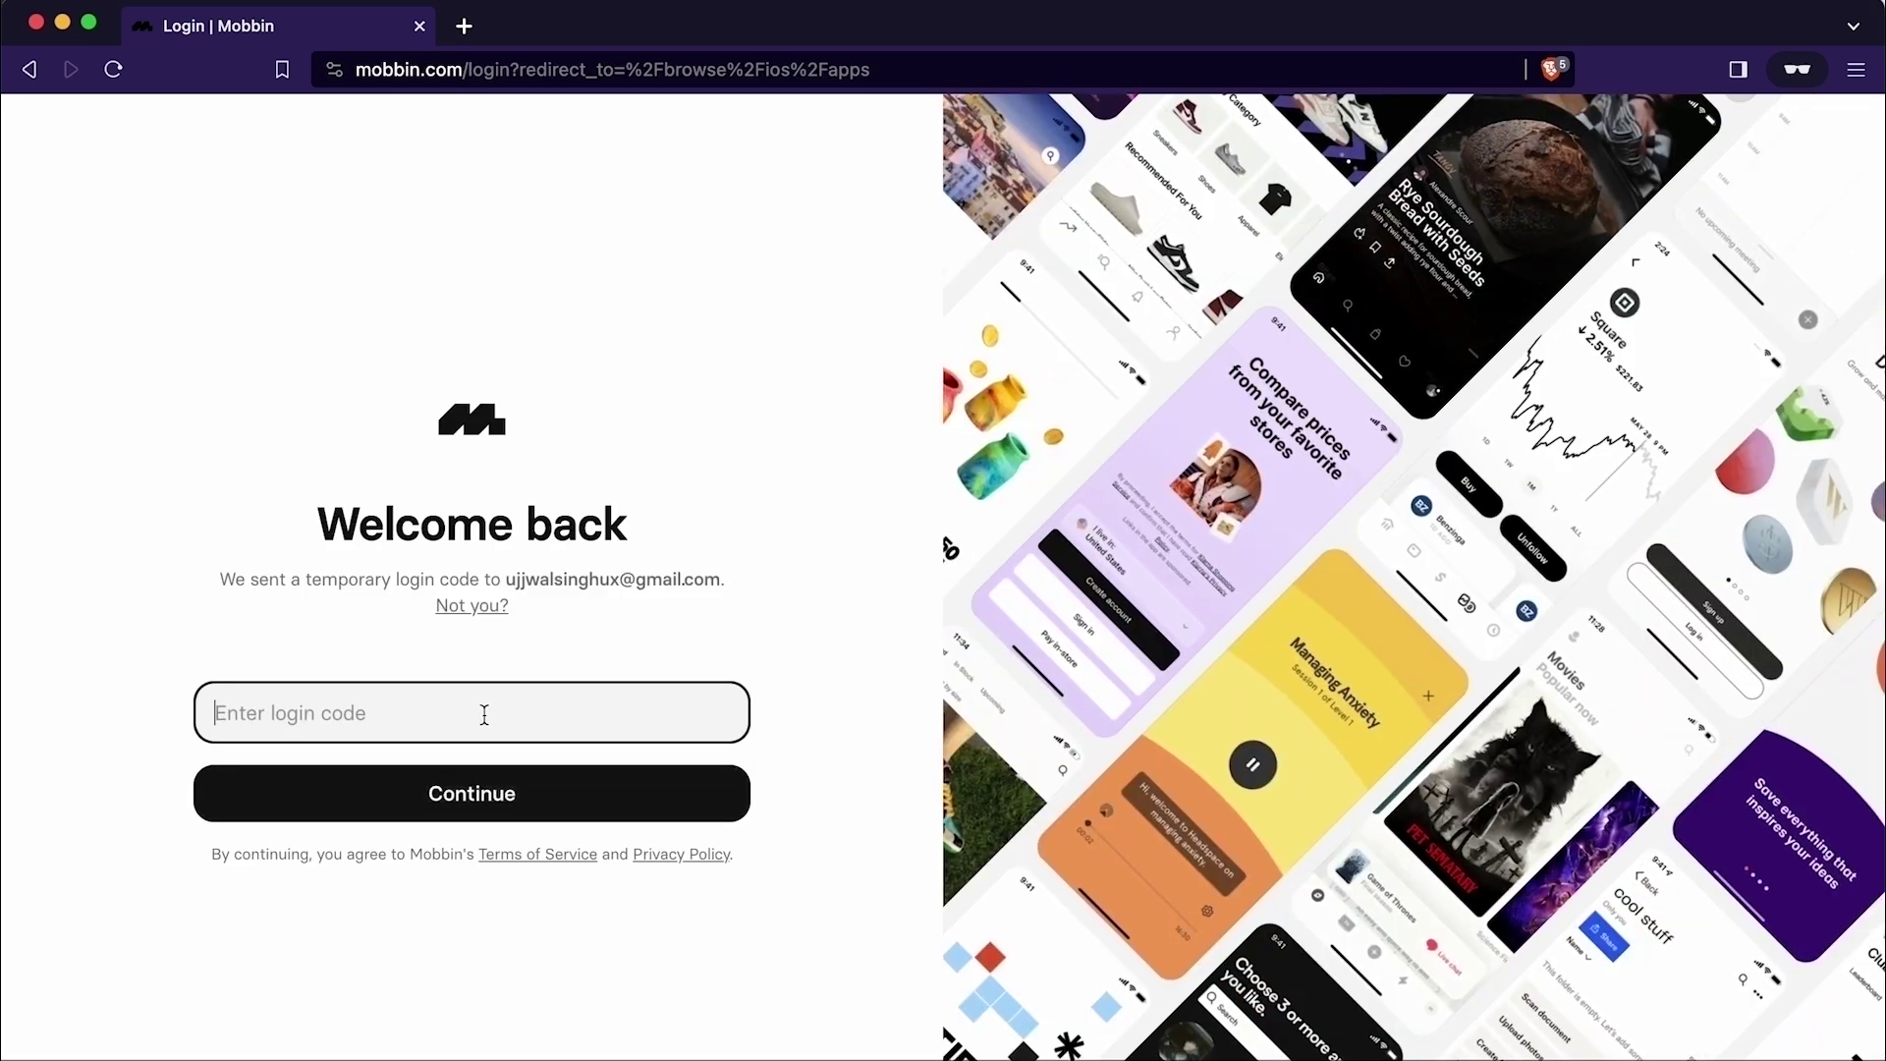
{"action": "key", "text": "Return"}
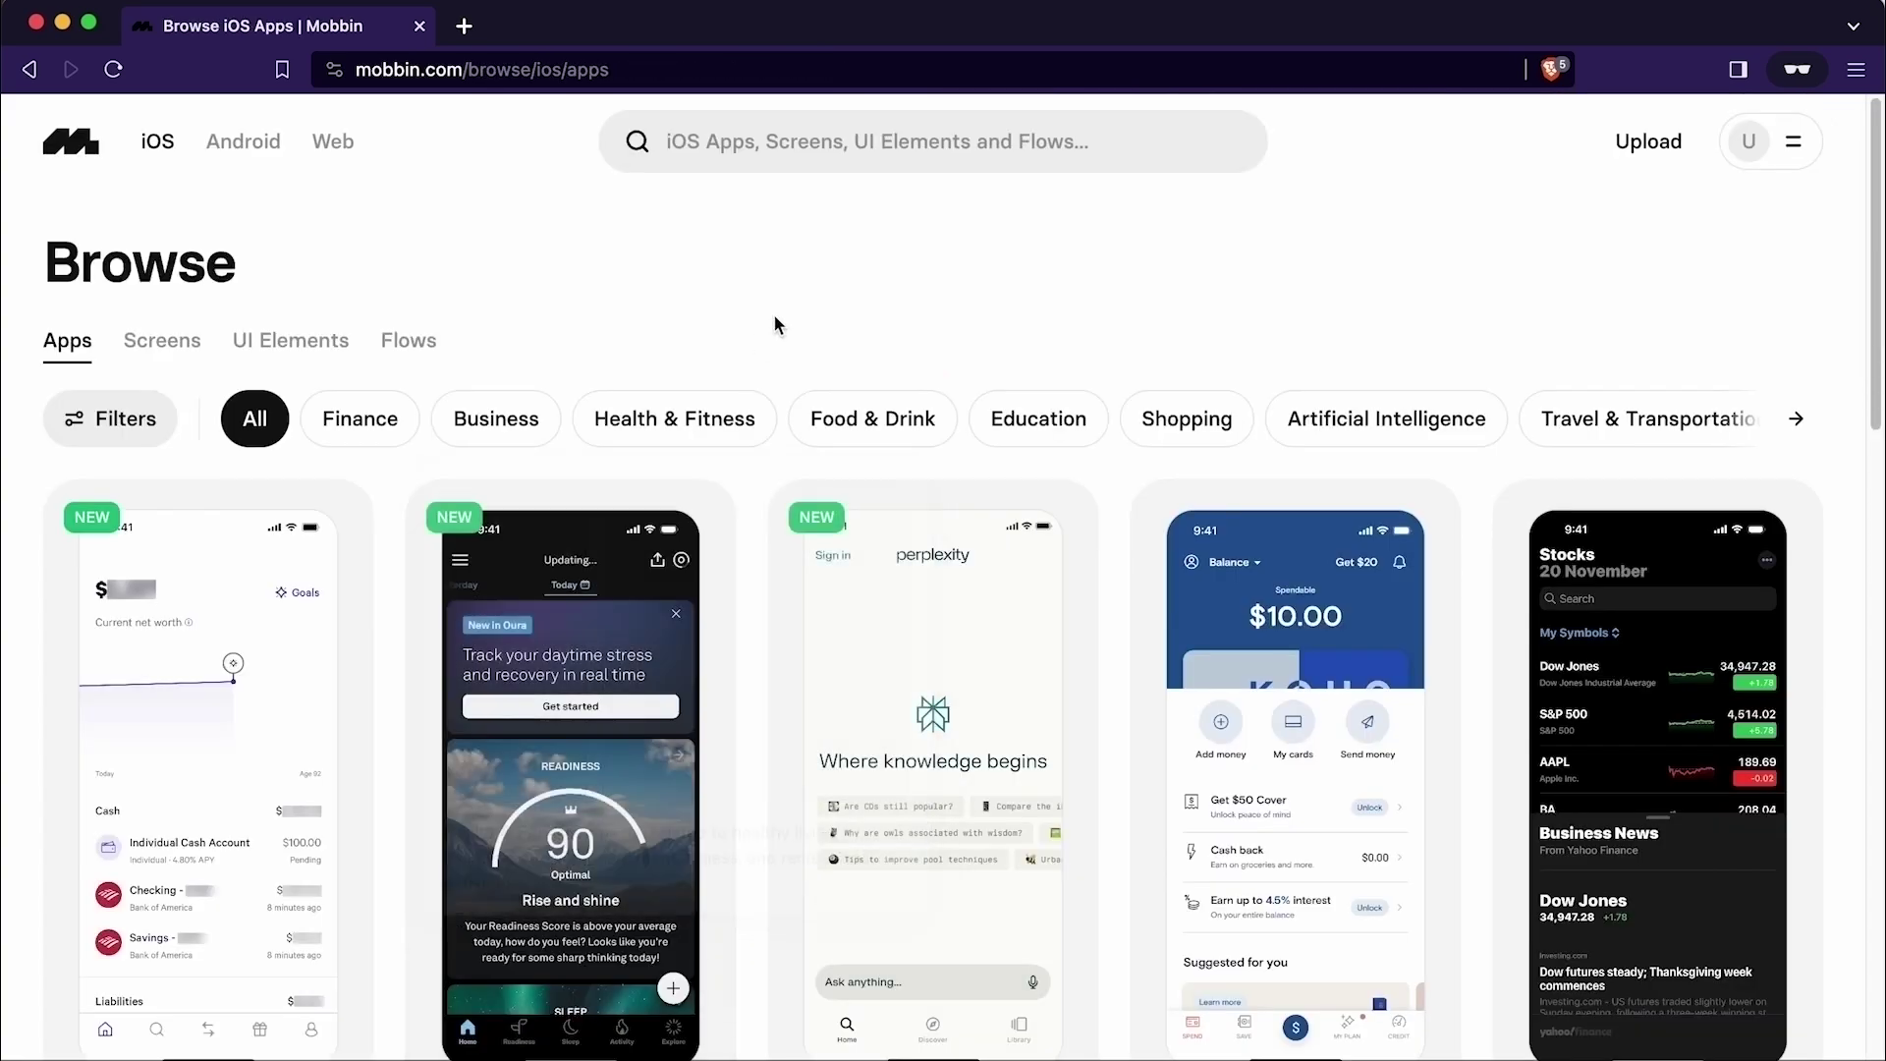
{"action": "mouse_move", "coordinate": [992, 668]}
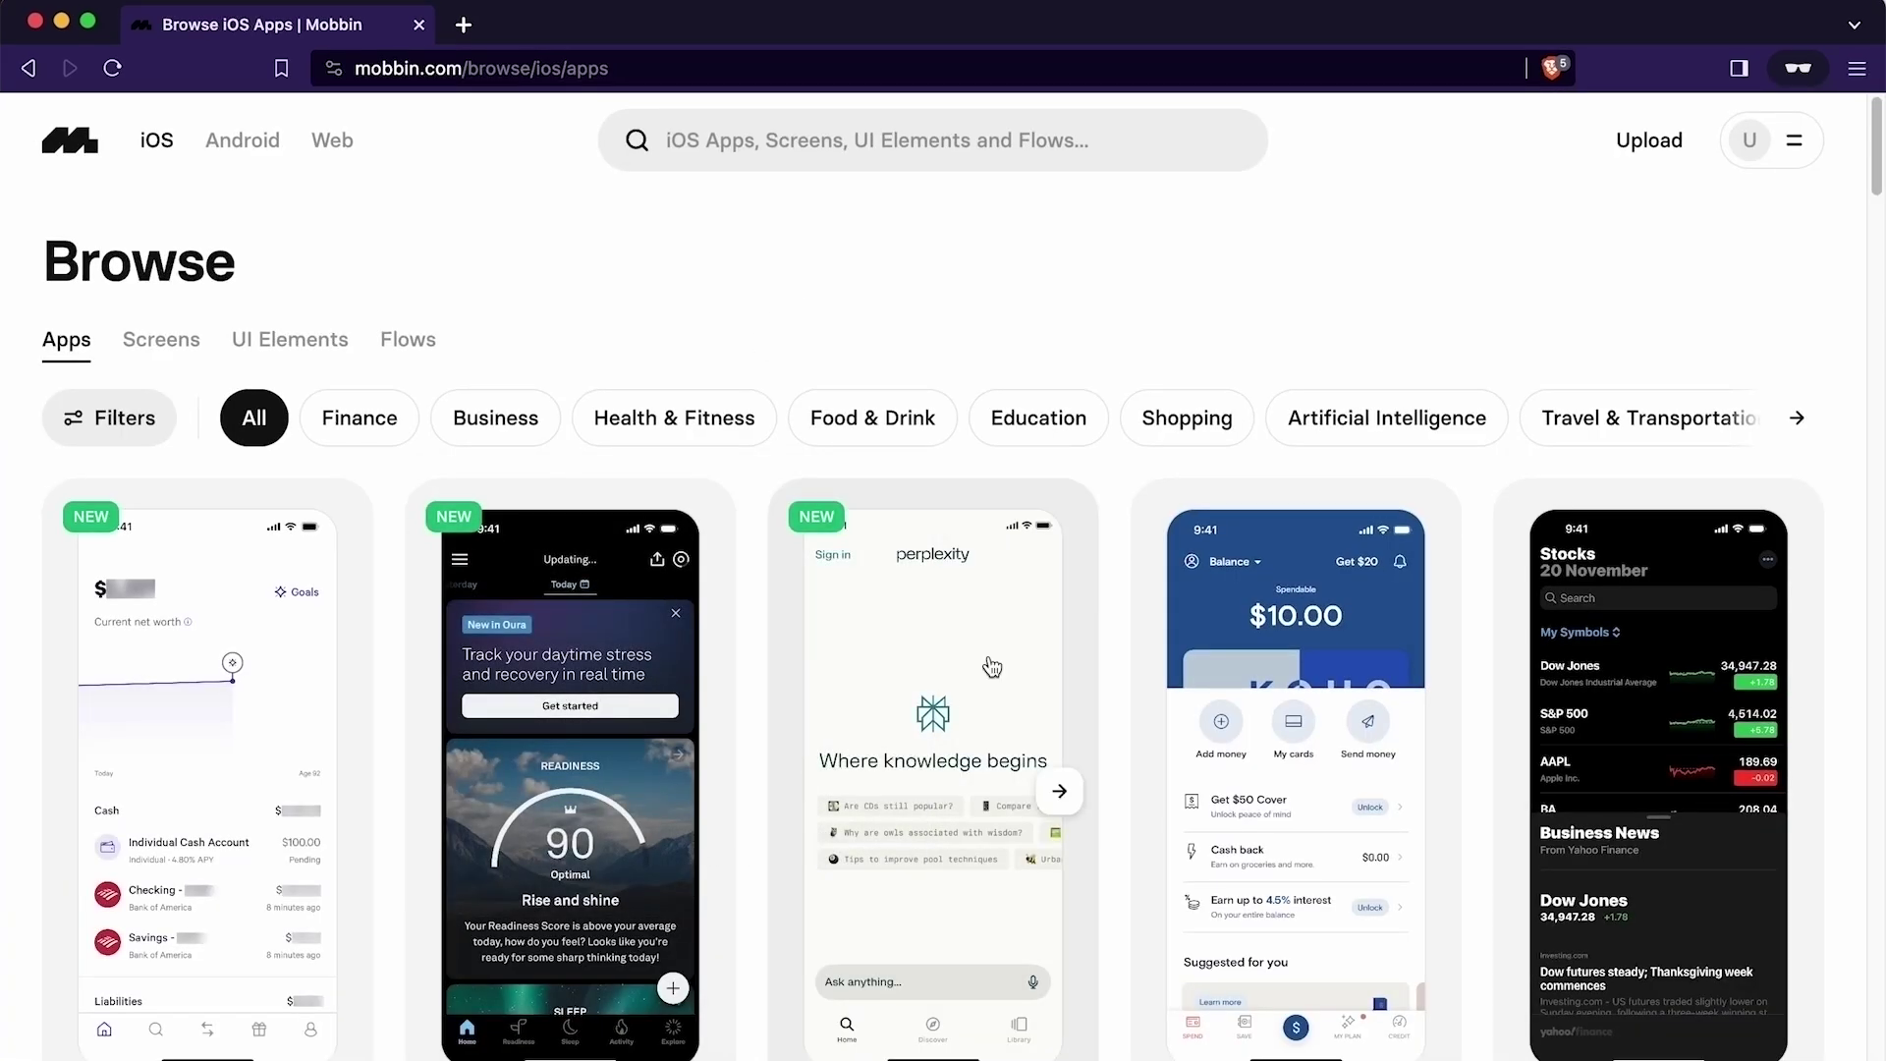
{"action": "scroll", "coordinate": [992, 668], "scroll_direction": "down", "scroll_amount": 10}
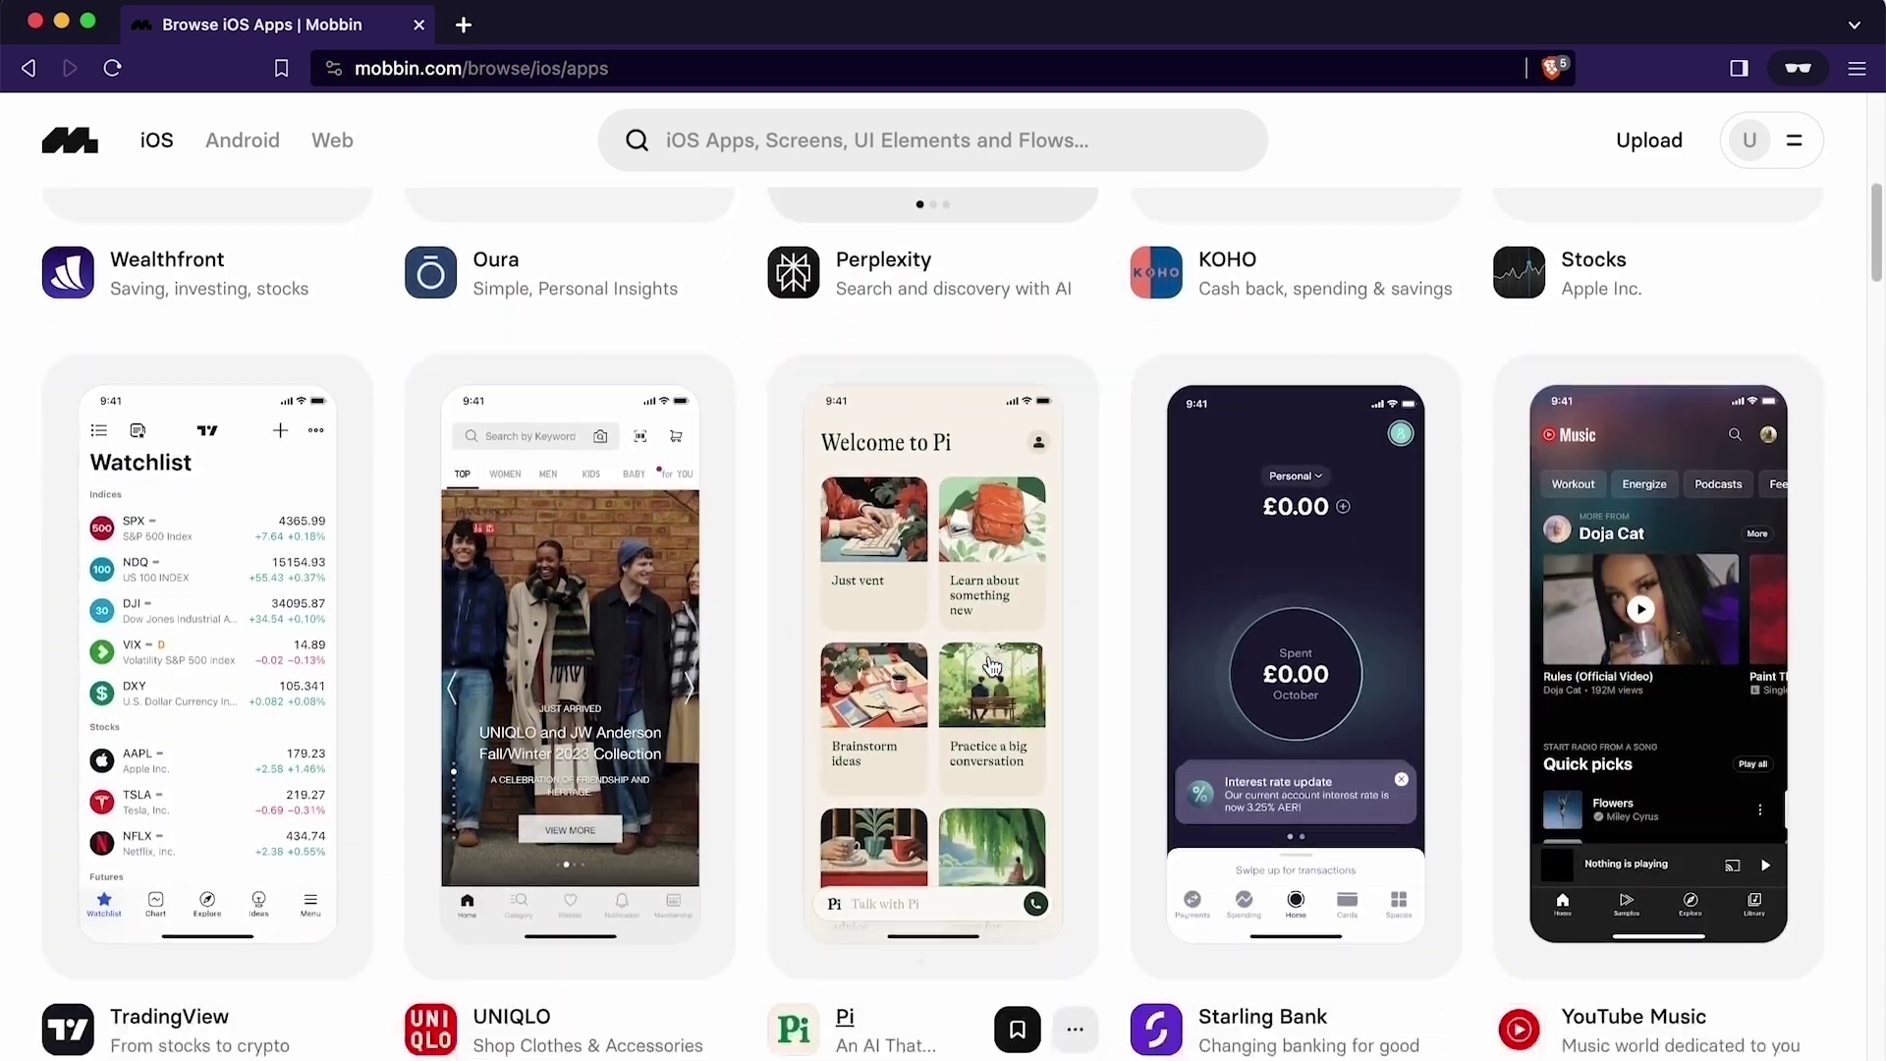
{"action": "scroll", "coordinate": [992, 668], "scroll_direction": "down", "scroll_amount": 5}
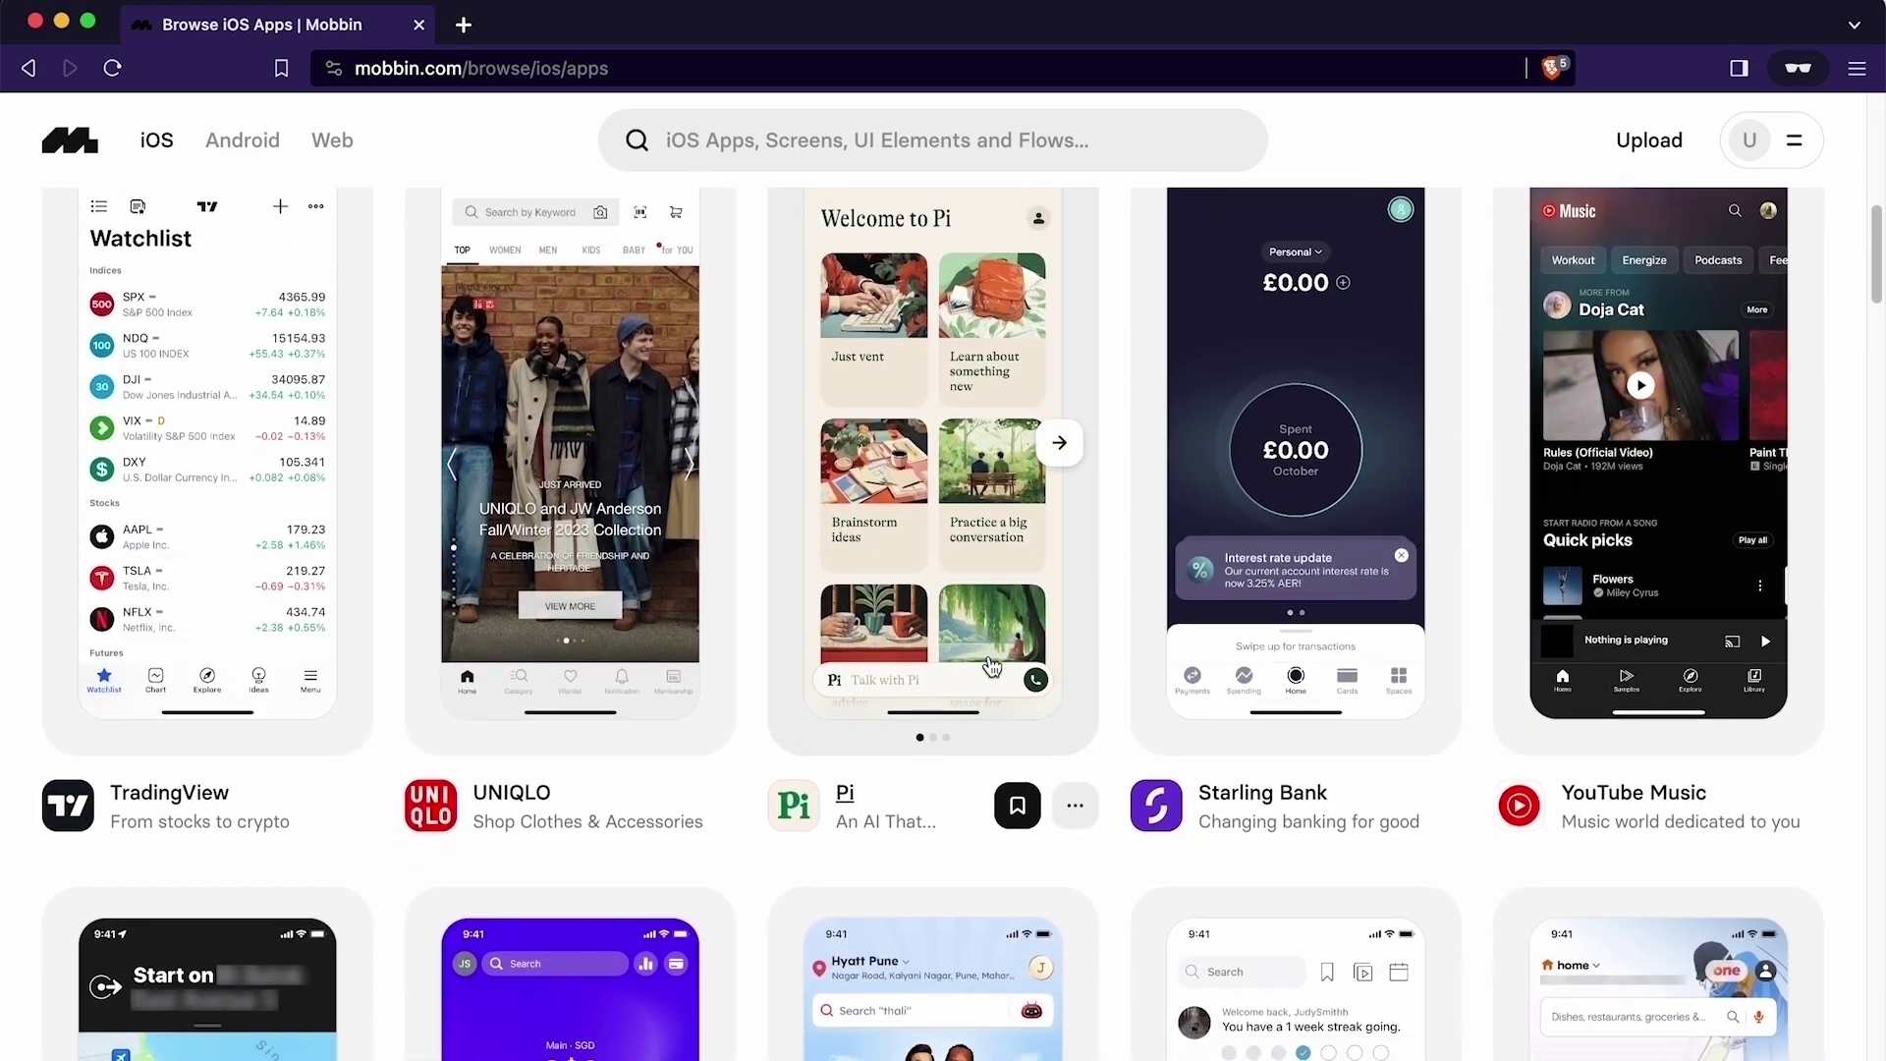
{"action": "scroll", "coordinate": [992, 668], "scroll_direction": "down", "scroll_amount": 4}
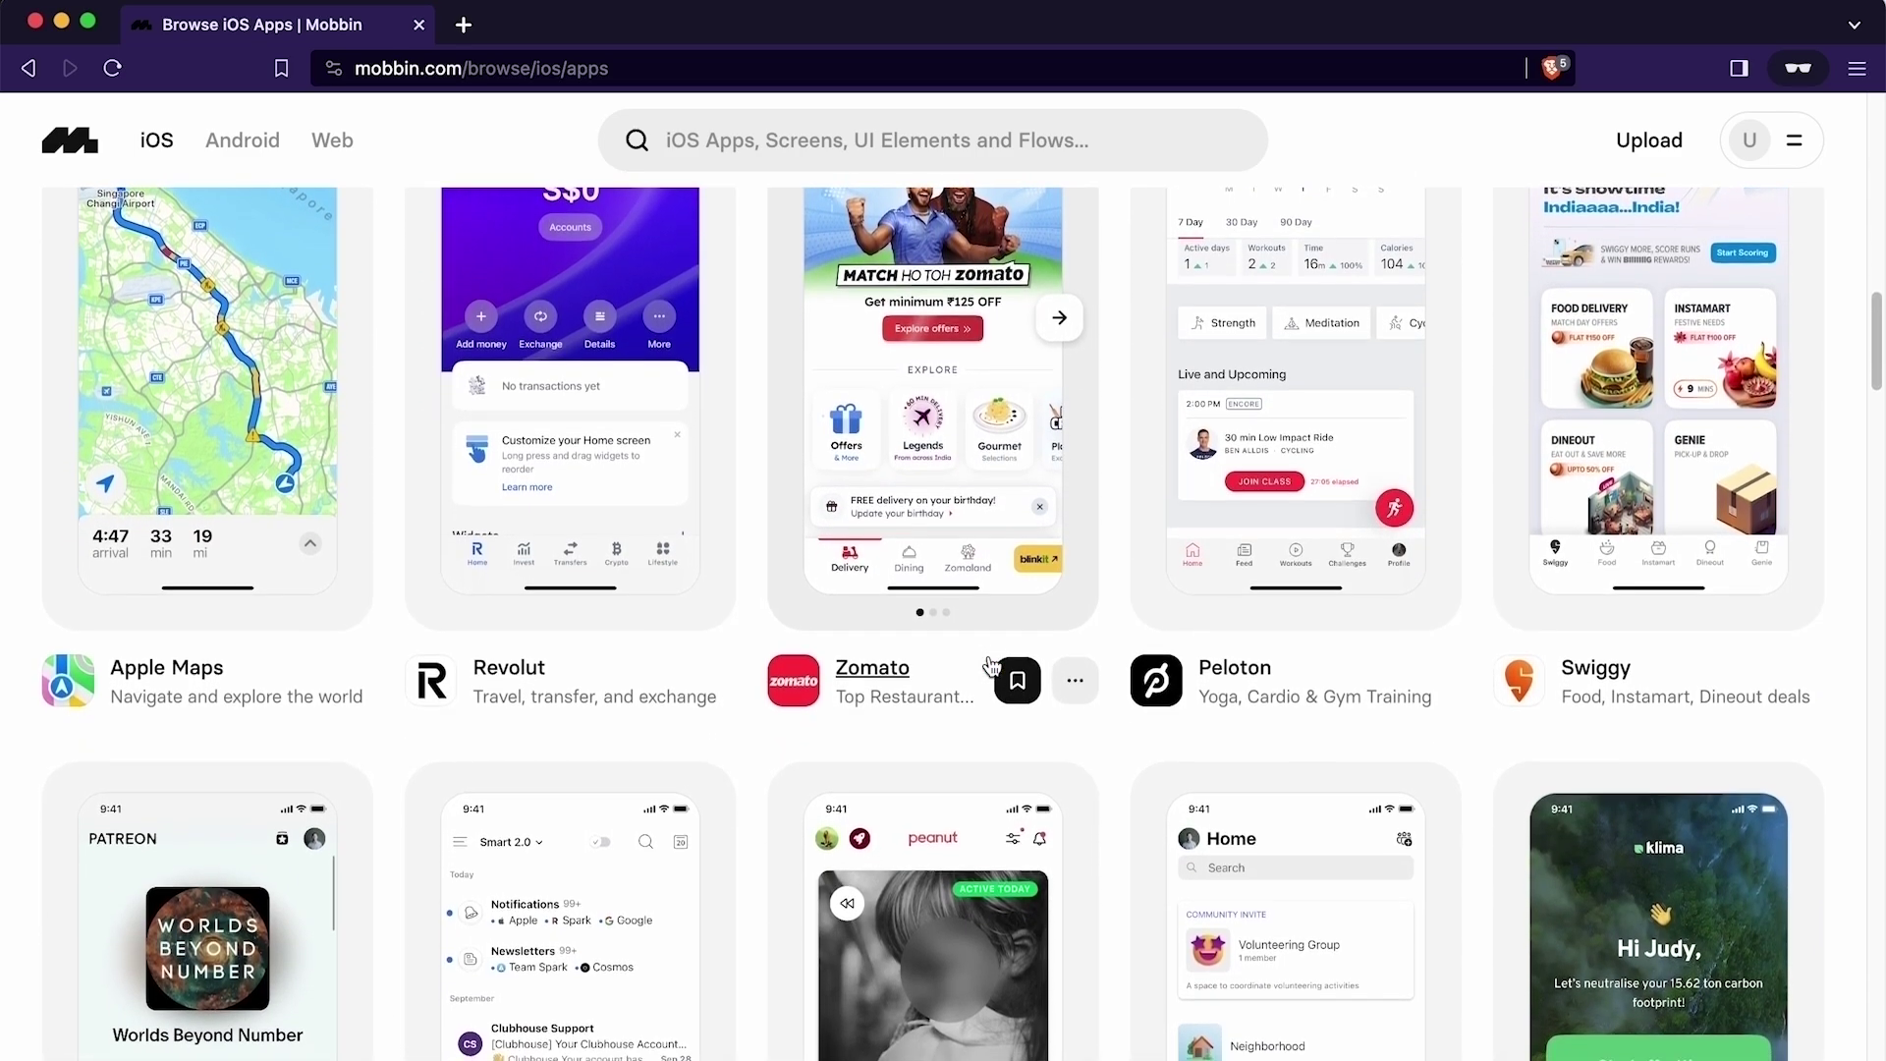
{"action": "scroll", "coordinate": [990, 666], "scroll_direction": "down", "scroll_amount": 6}
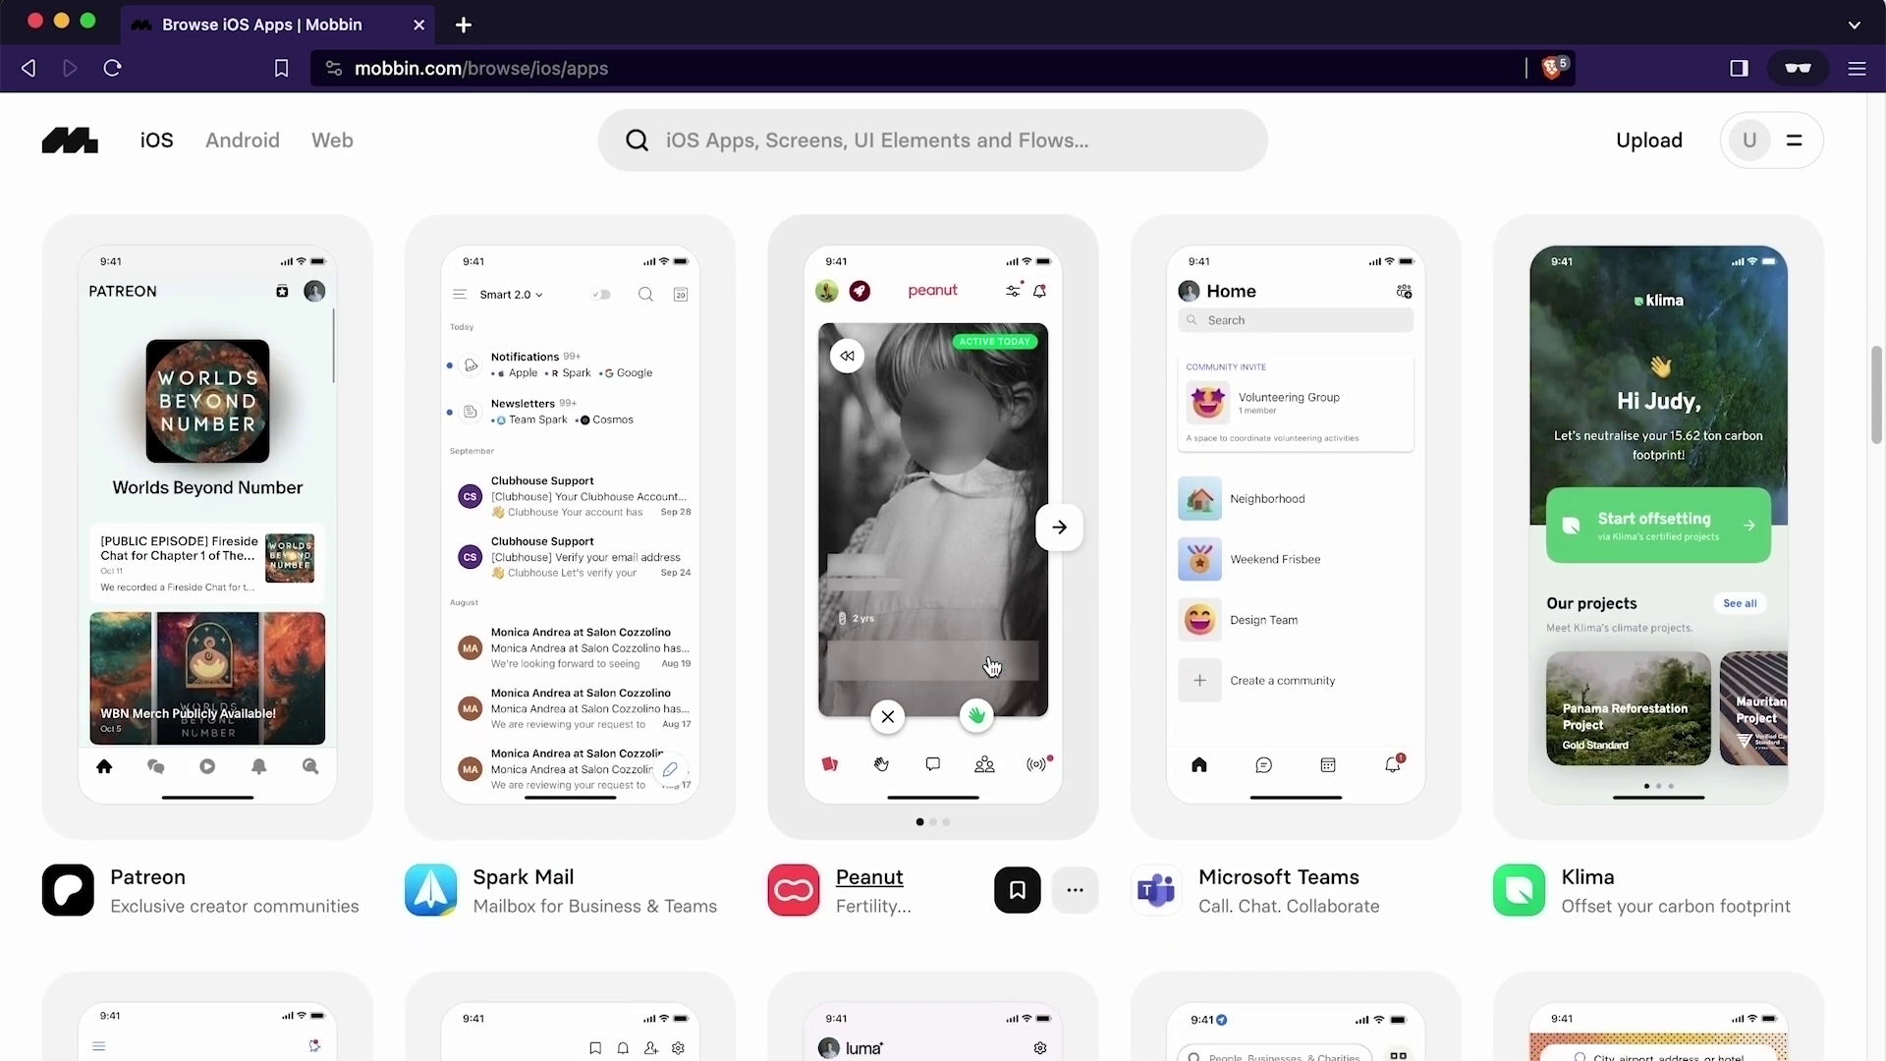
{"action": "scroll", "coordinate": [992, 667], "scroll_direction": "down", "scroll_amount": 7}
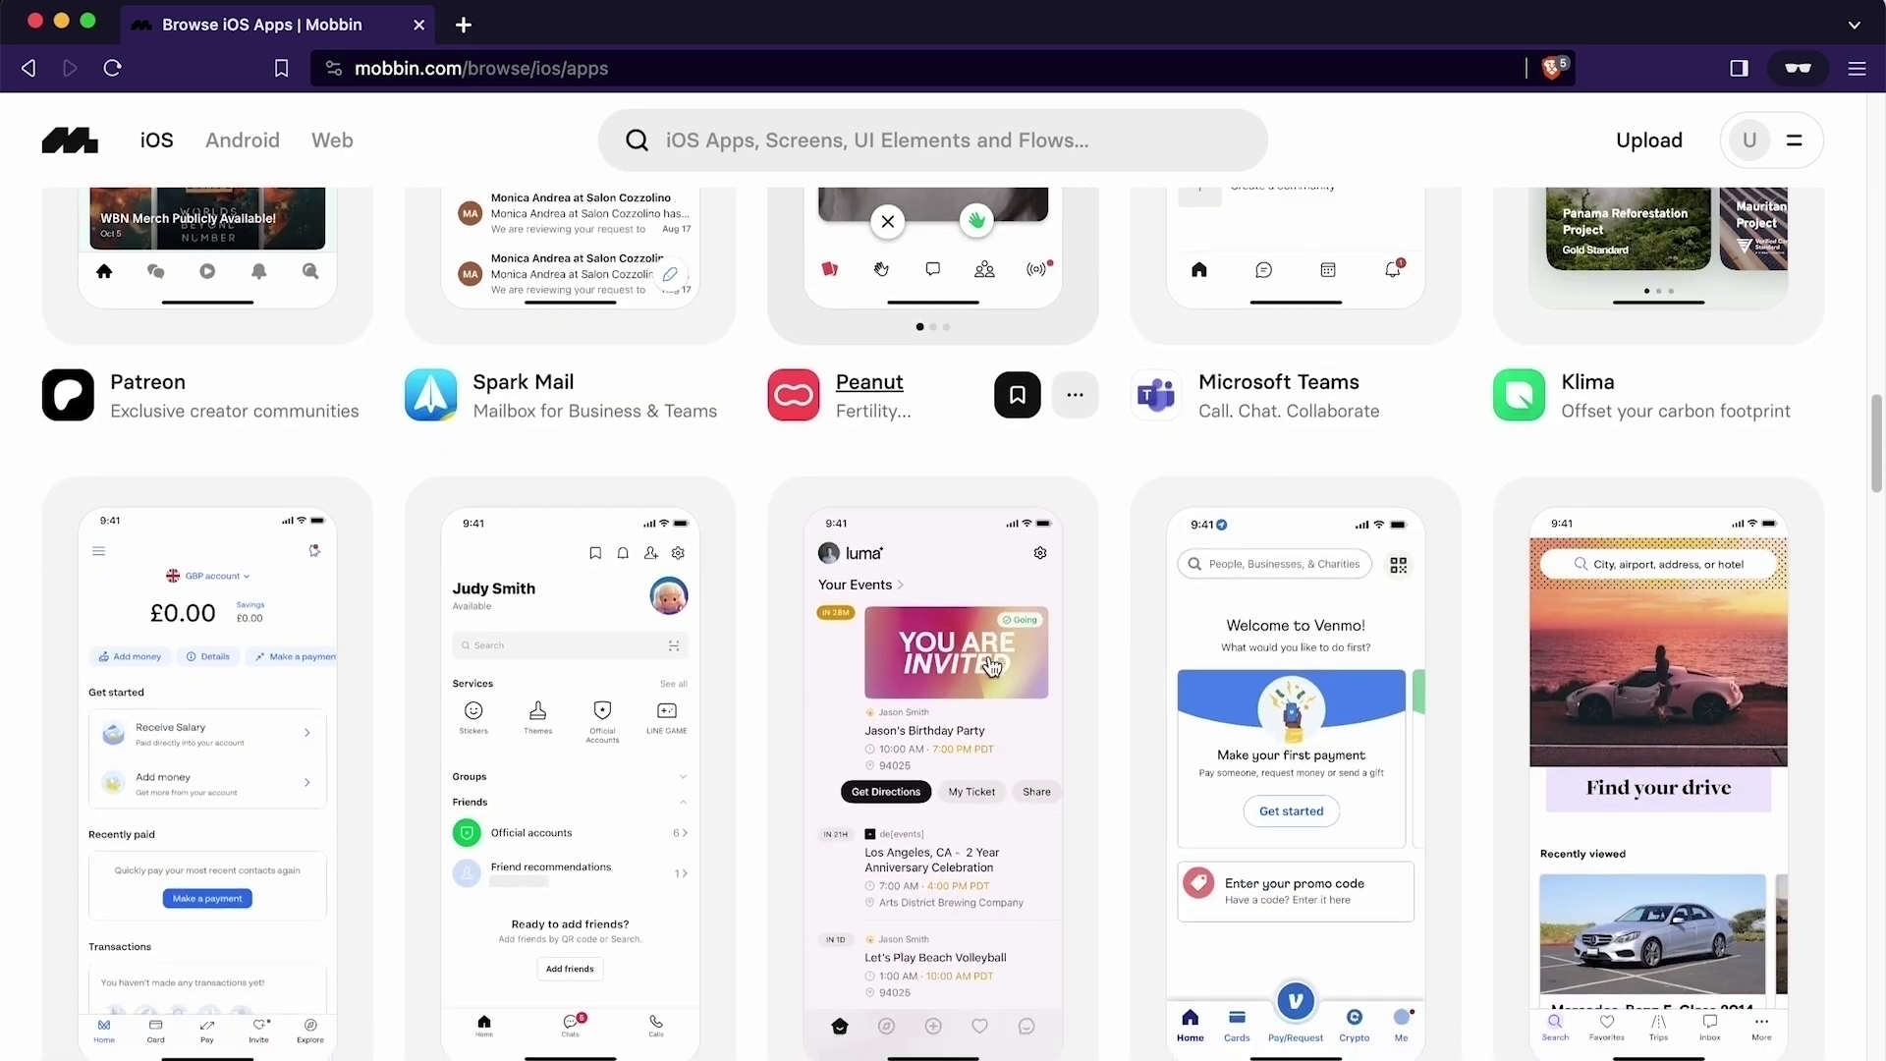
{"action": "scroll", "coordinate": [993, 666], "scroll_direction": "down", "scroll_amount": 1}
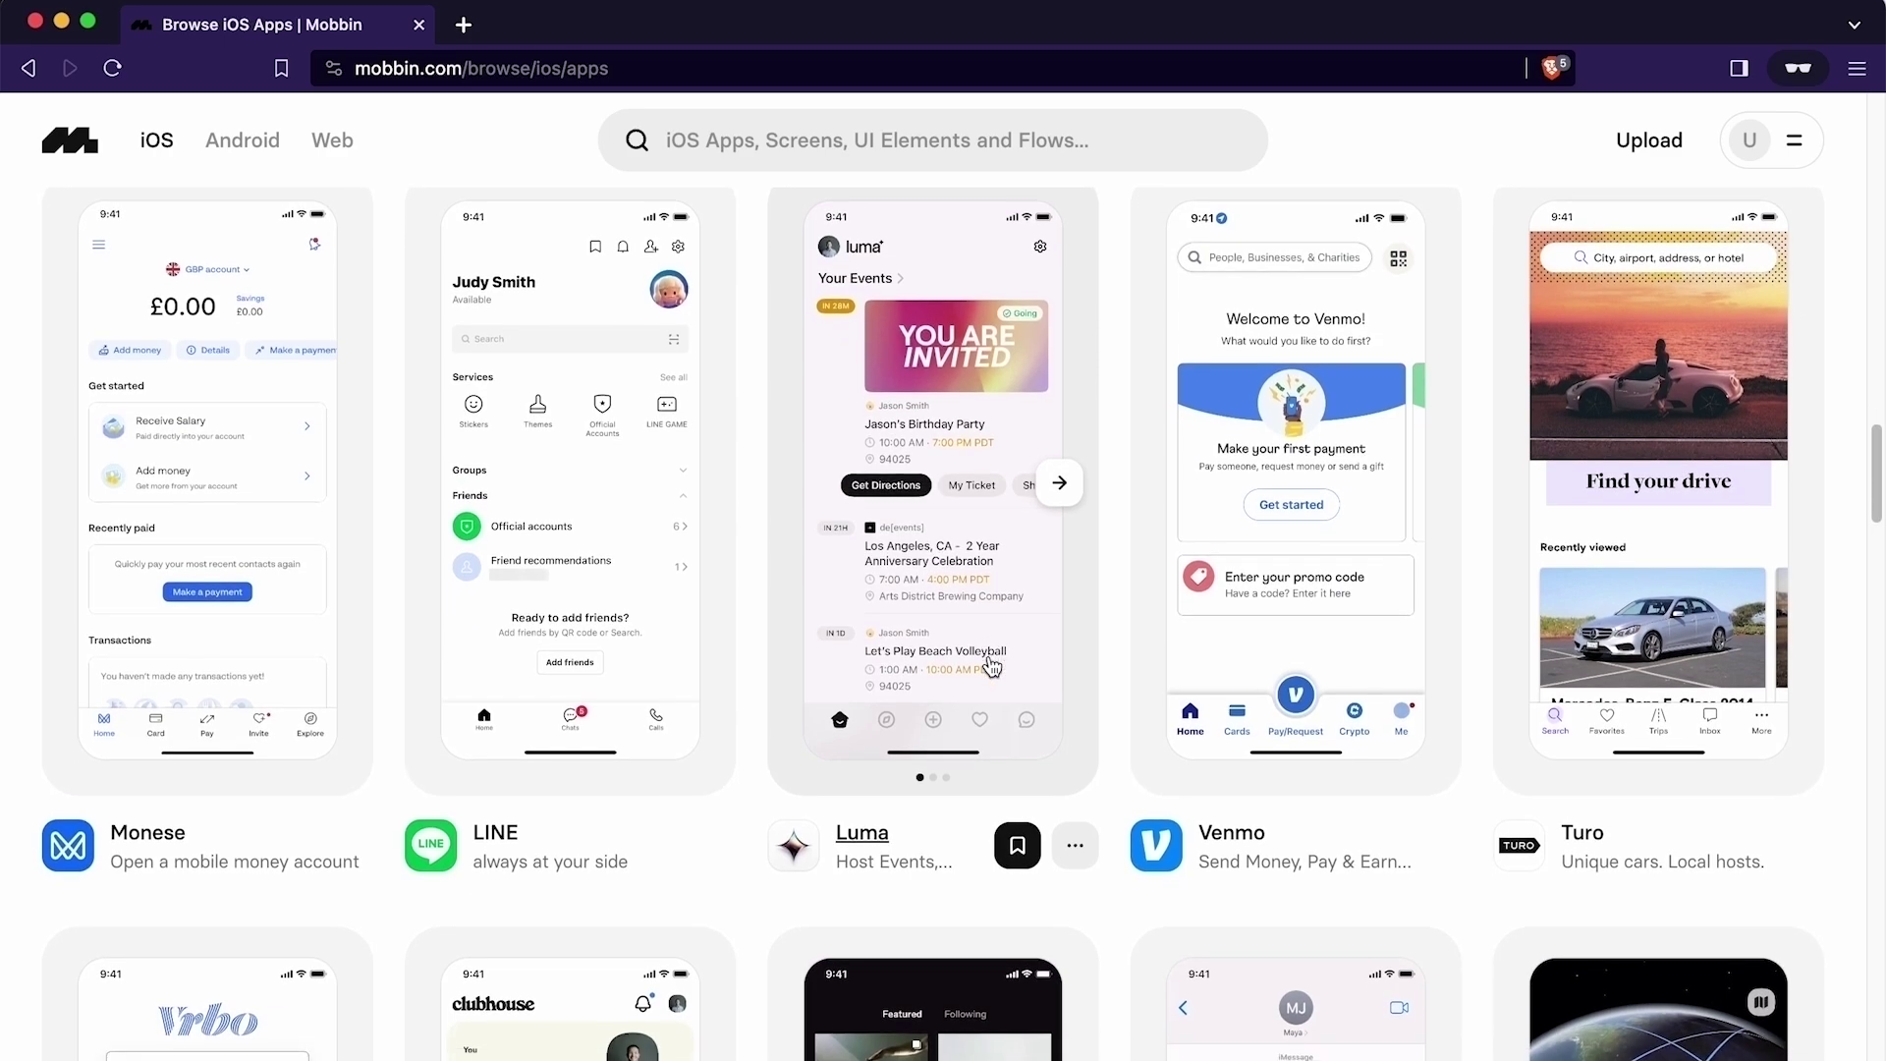
{"action": "scroll", "coordinate": [992, 667], "scroll_direction": "down", "scroll_amount": 11}
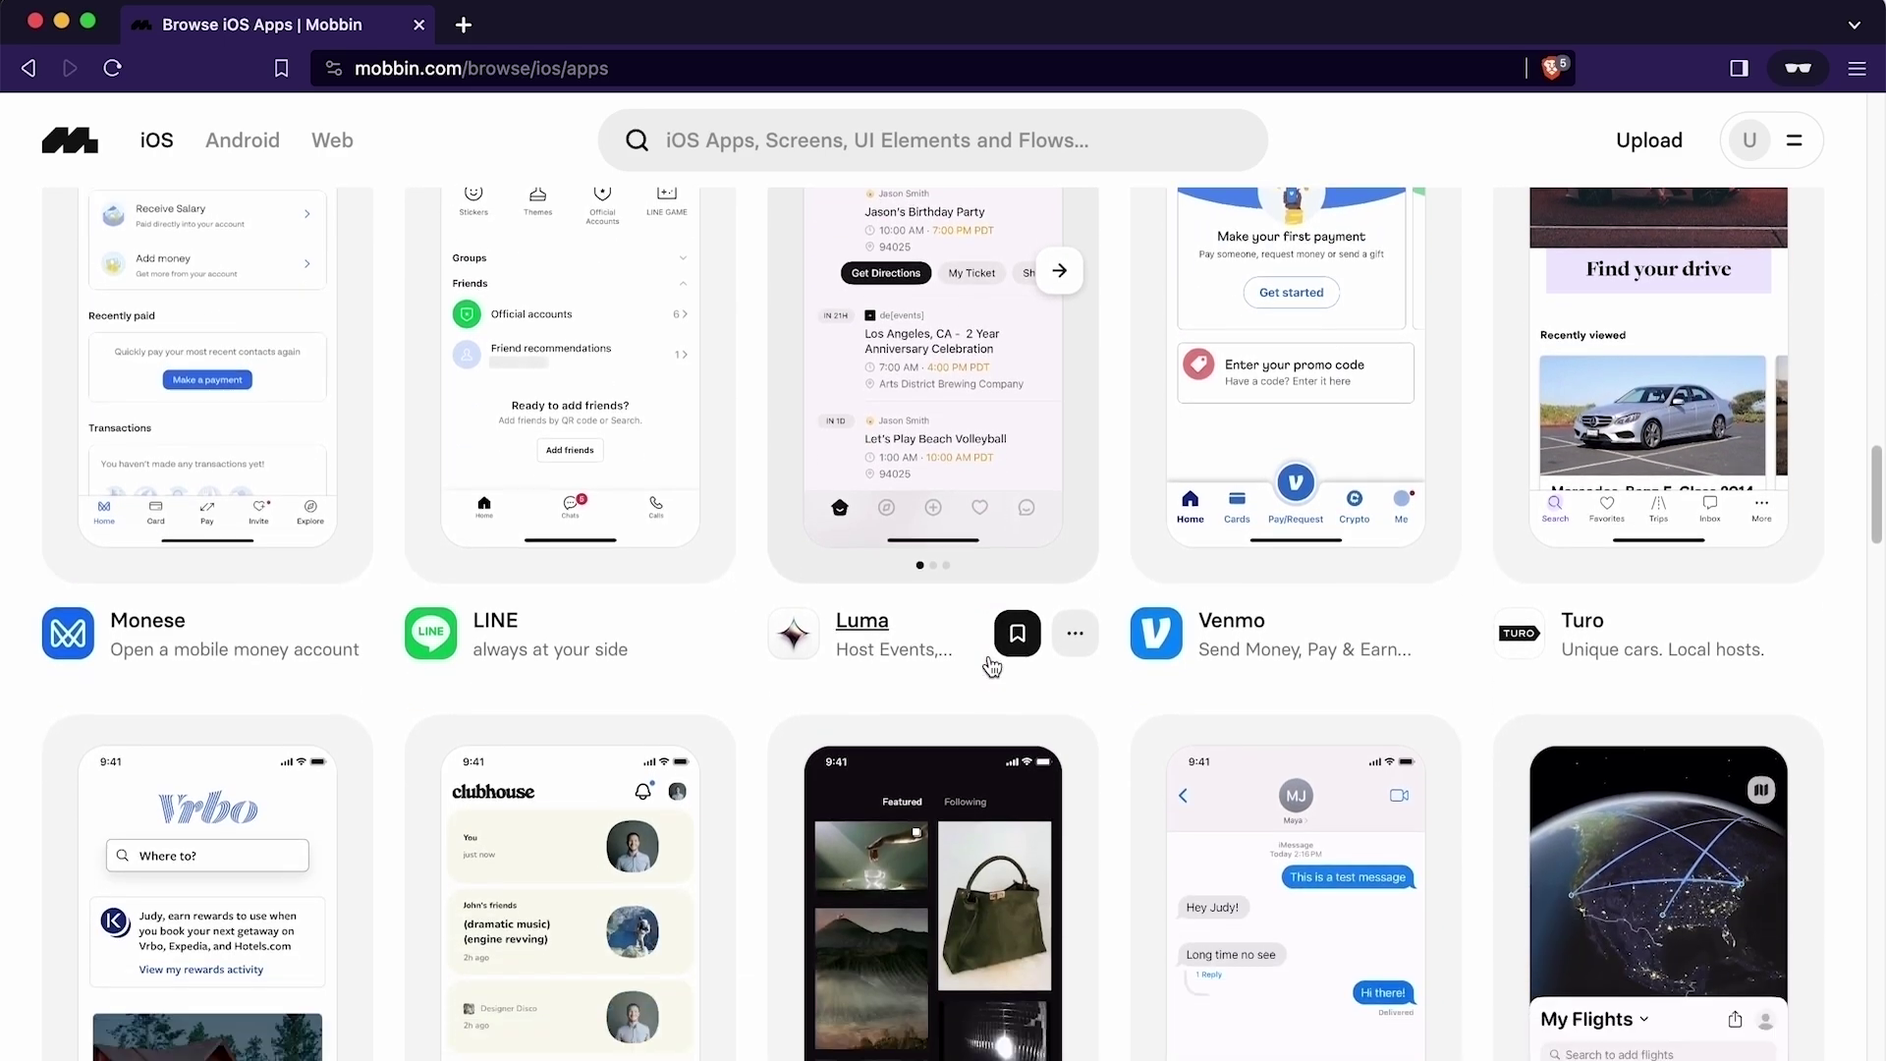
{"action": "scroll", "coordinate": [992, 667], "scroll_direction": "down", "scroll_amount": 17}
{"action": "scroll", "coordinate": [992, 666], "scroll_direction": "down", "scroll_amount": 11}
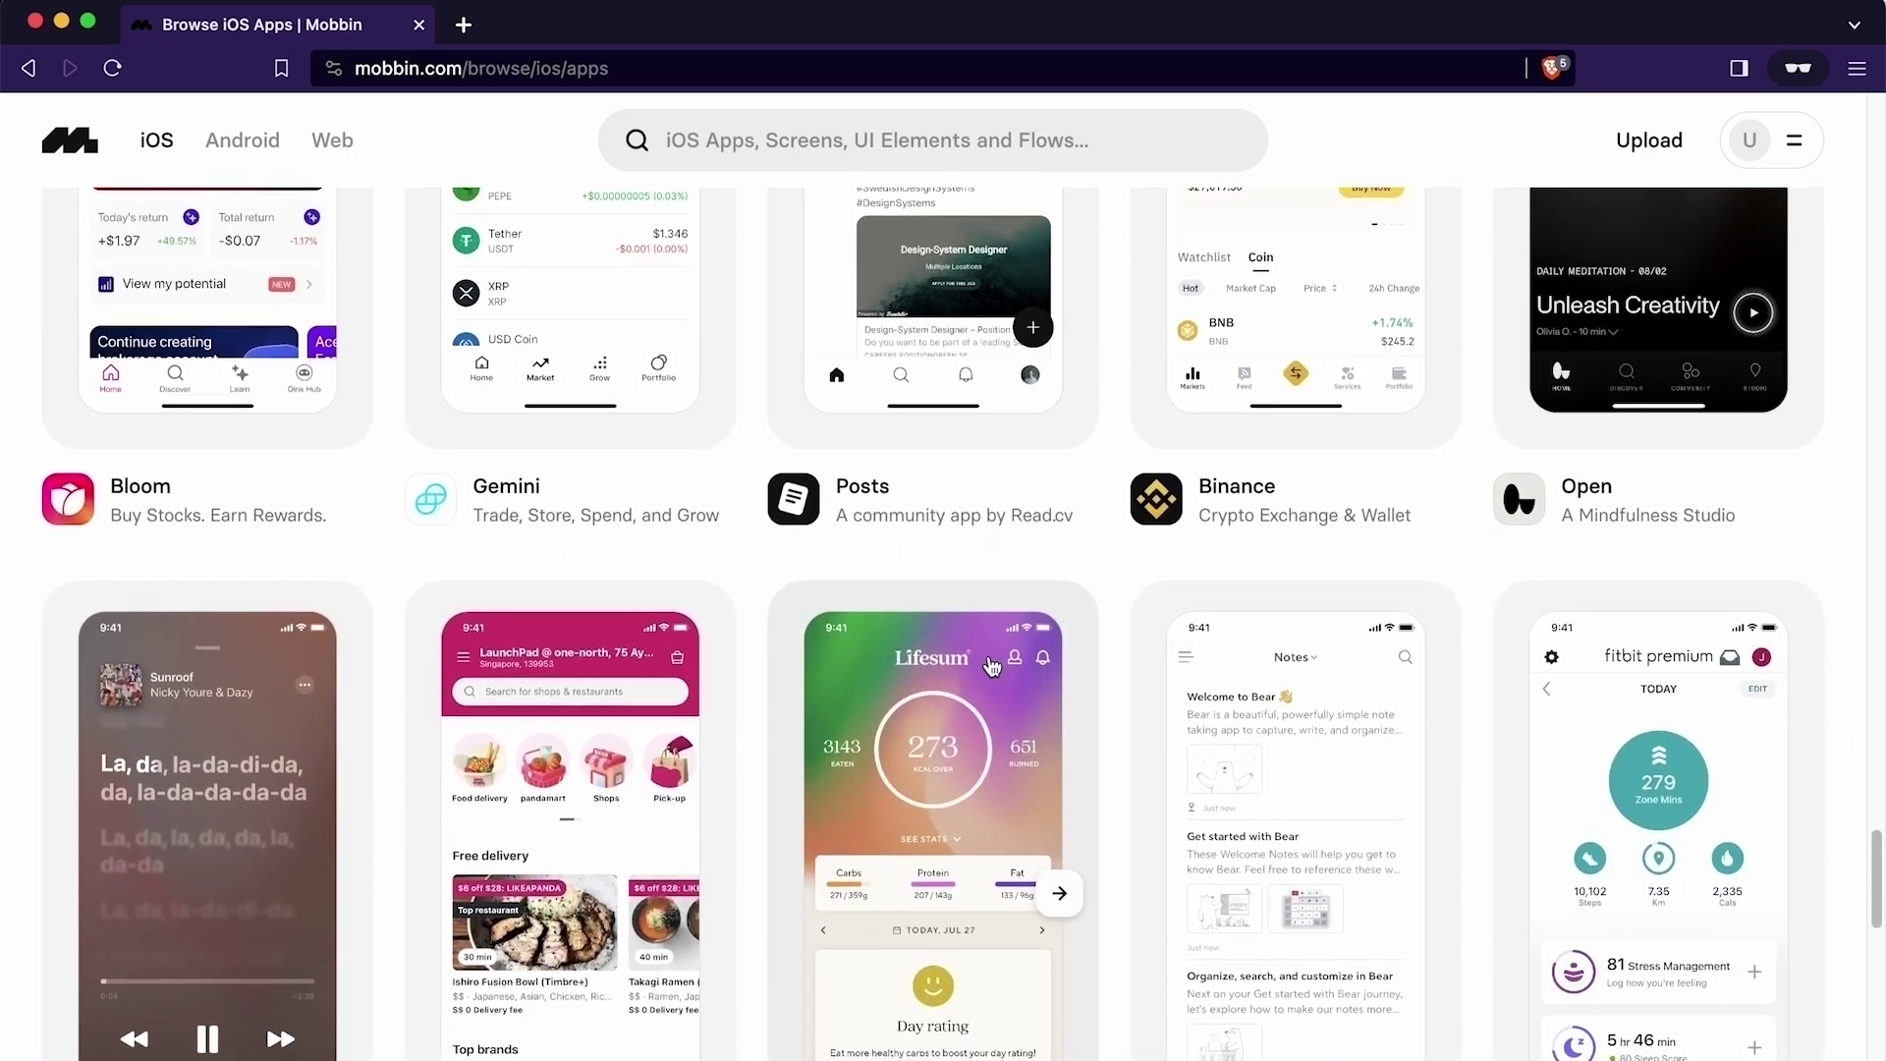
{"action": "scroll", "coordinate": [992, 667], "scroll_direction": "down", "scroll_amount": 19}
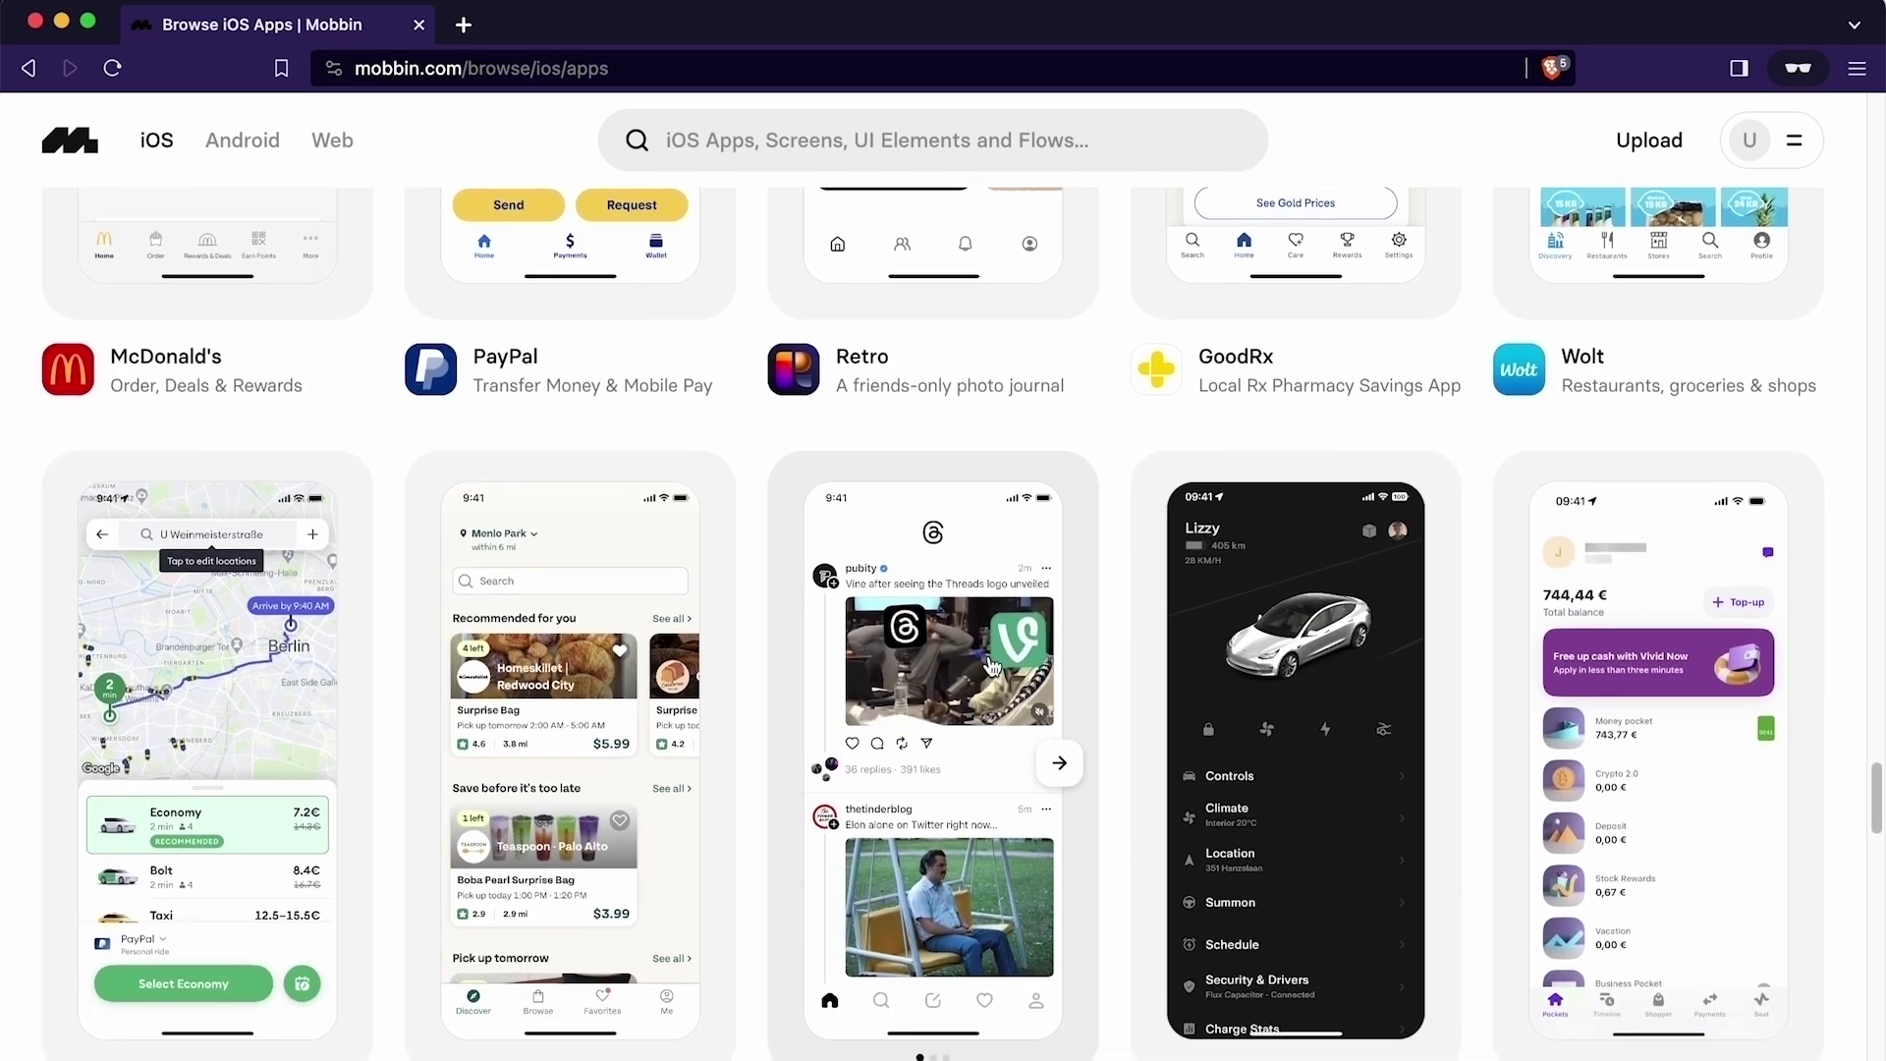
{"action": "scroll", "coordinate": [993, 667], "scroll_direction": "down", "scroll_amount": 16}
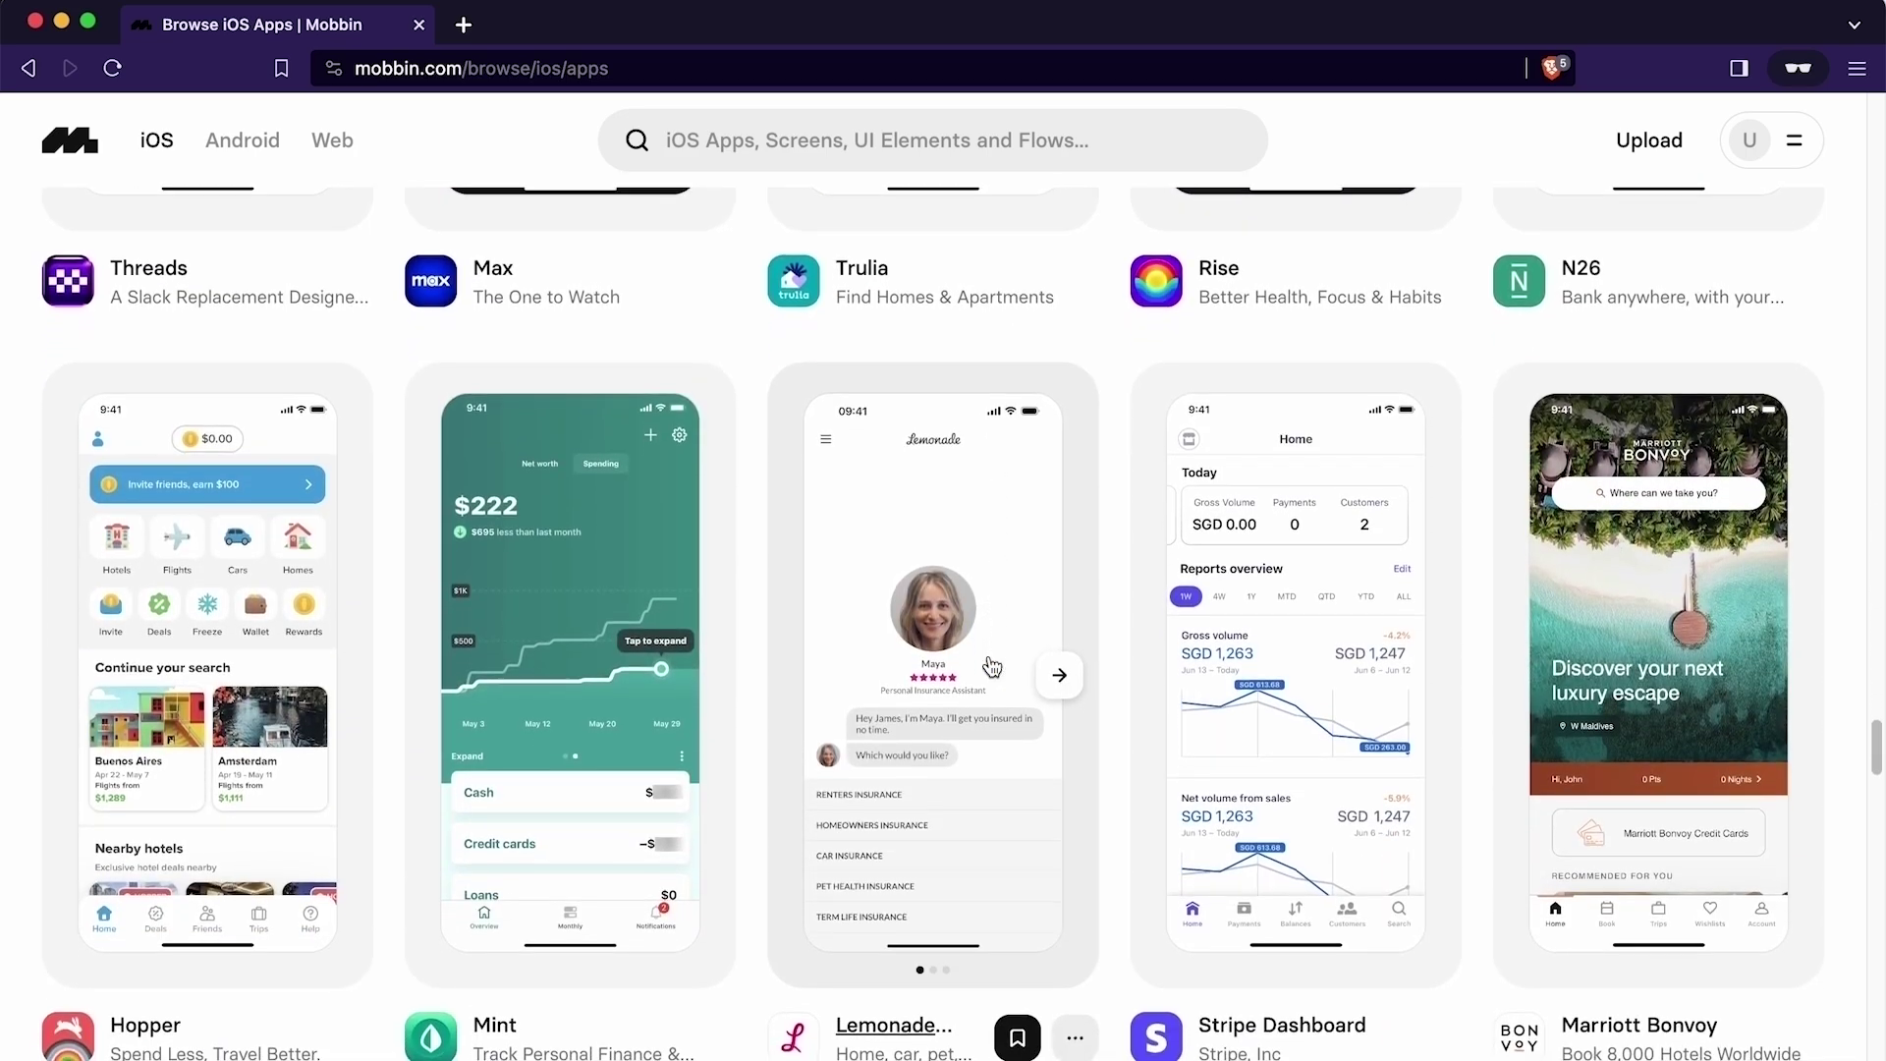
{"action": "scroll", "coordinate": [992, 666], "scroll_direction": "down", "scroll_amount": 15}
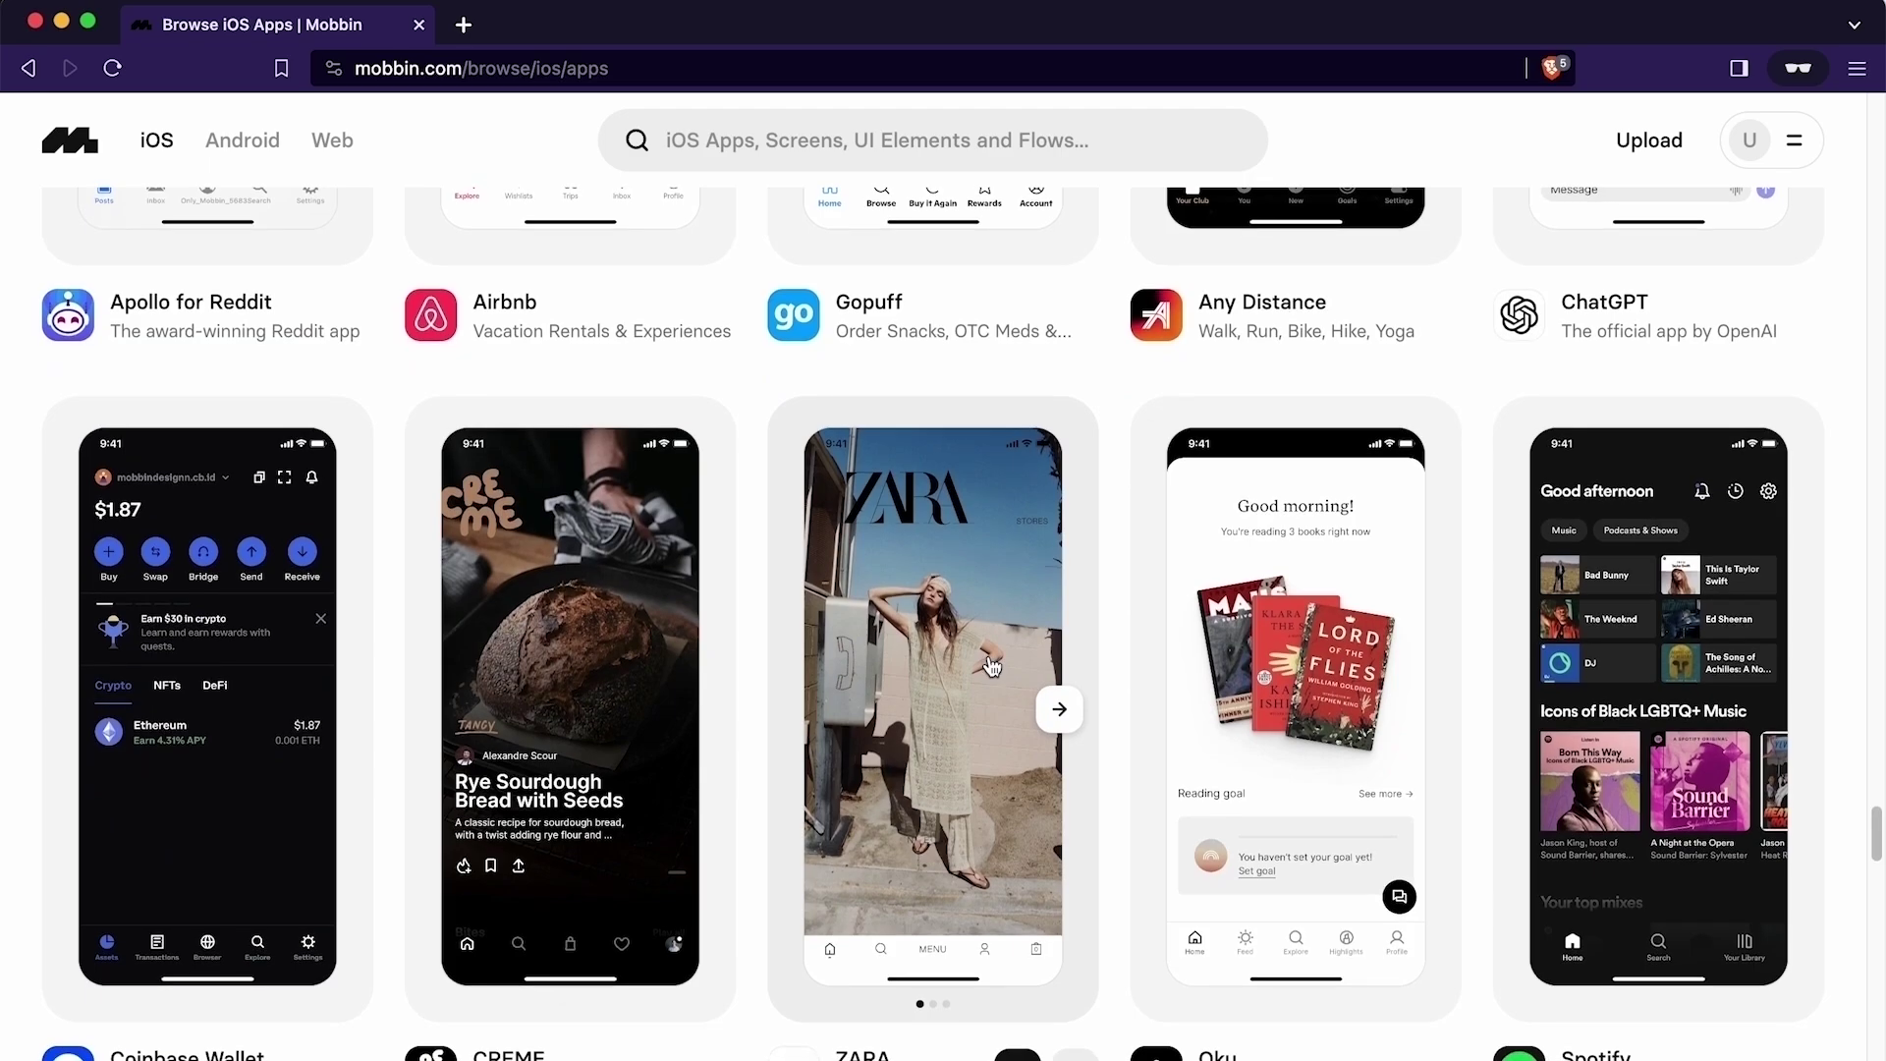
- Switch to the Android library and scroll through apps like Noom, HelloFresh and Vinted
{"action": "left_click", "coordinate": [261, 150]}
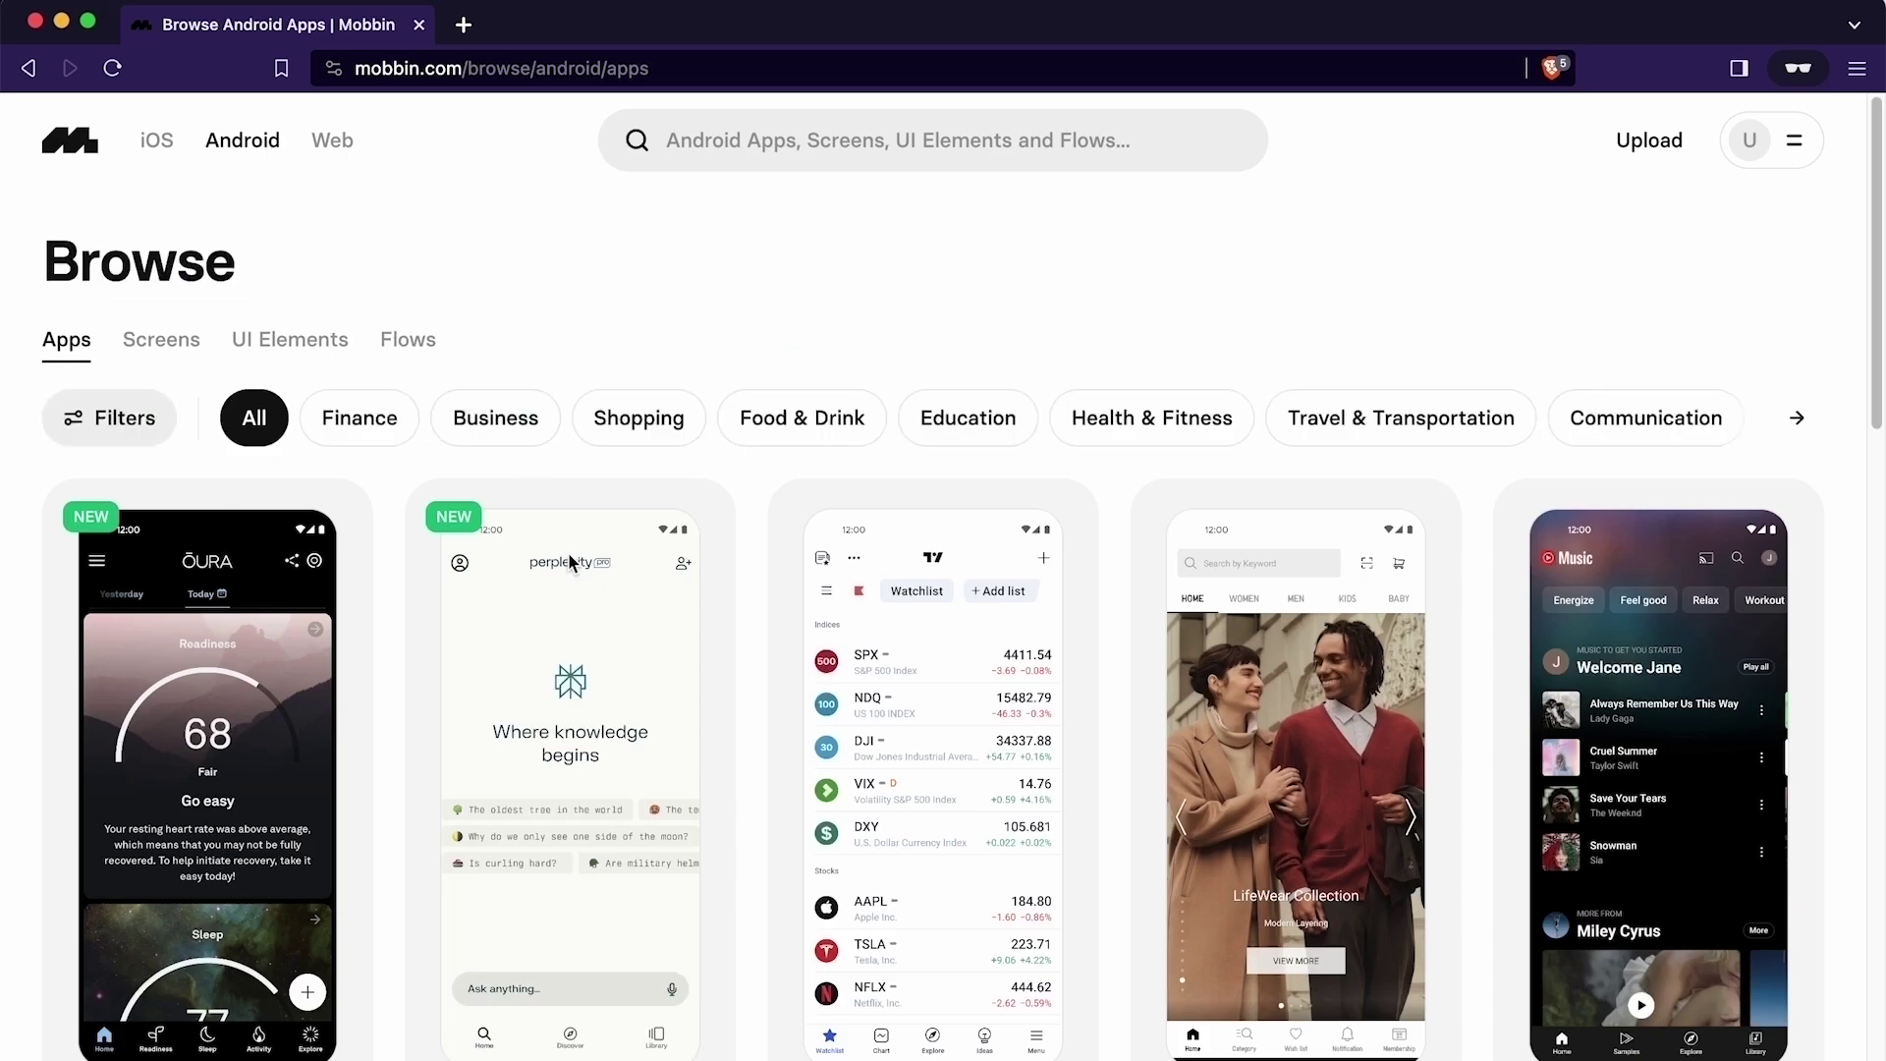
{"action": "scroll", "coordinate": [722, 741], "scroll_direction": "down", "scroll_amount": 10}
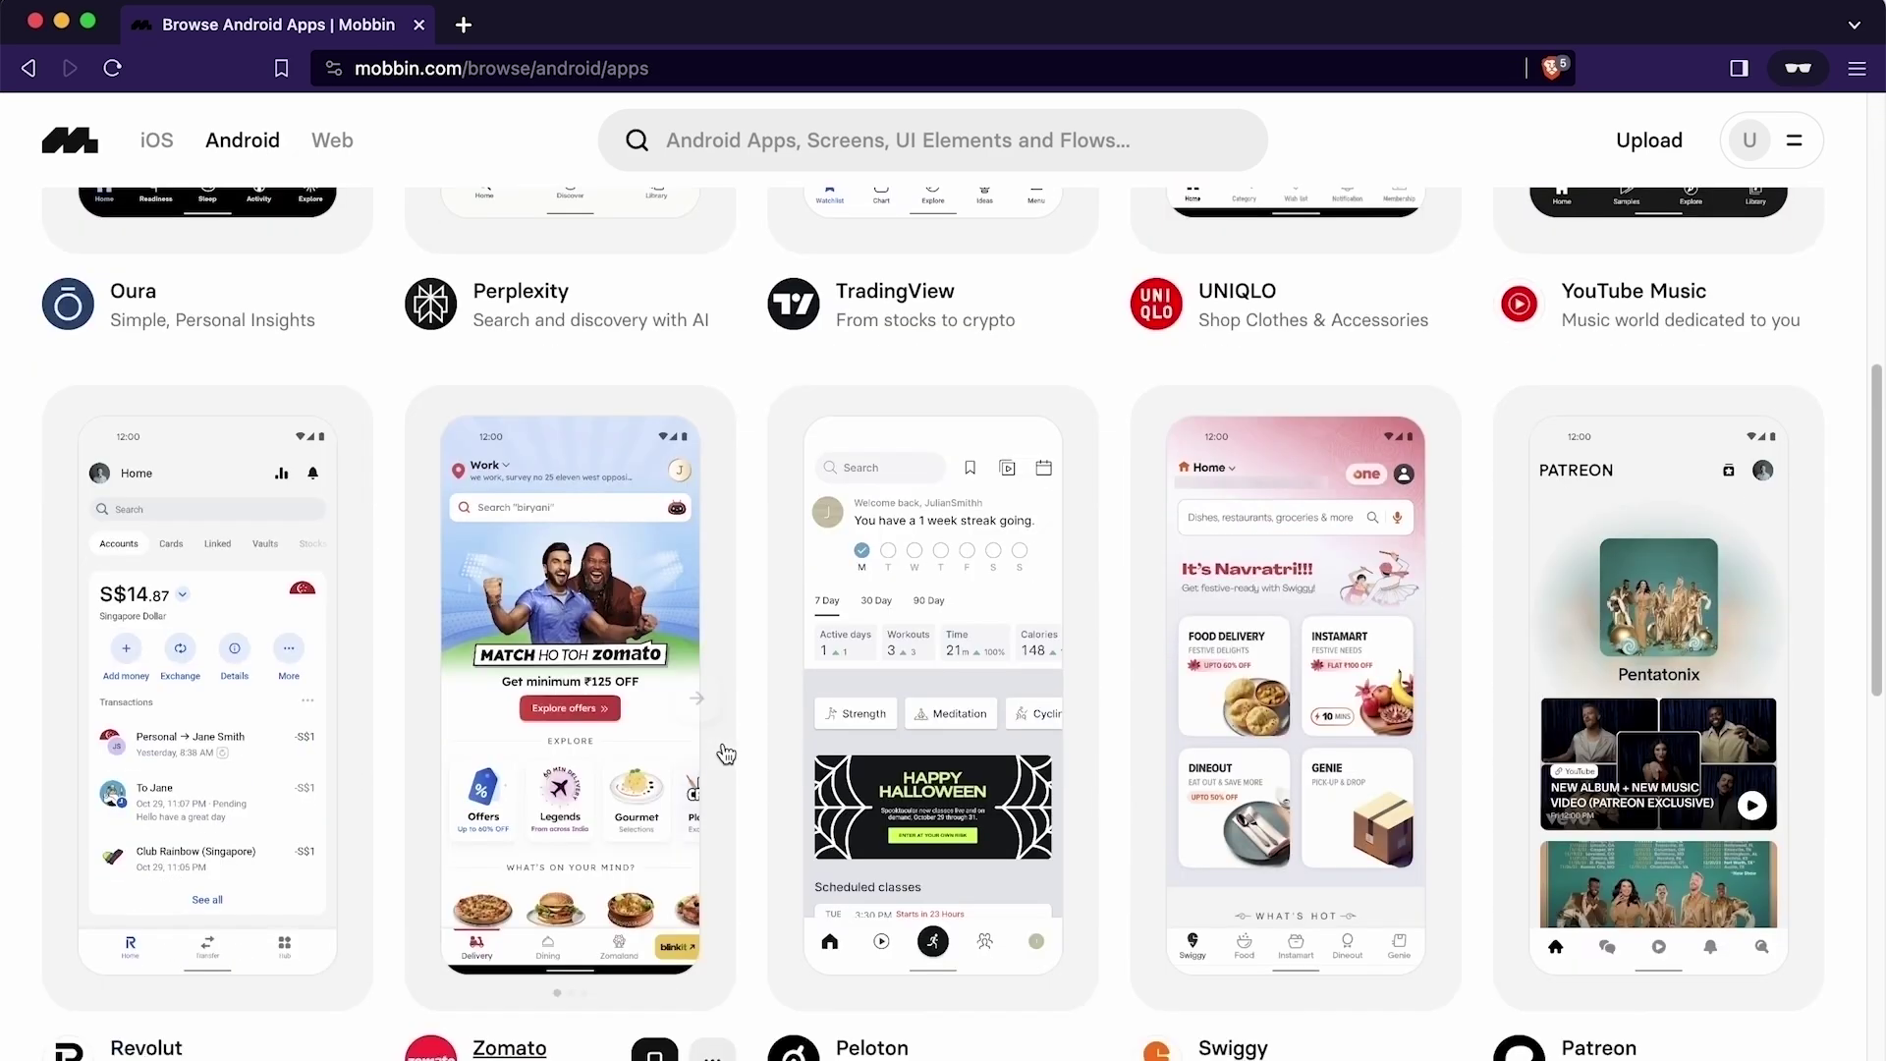
{"action": "scroll", "coordinate": [725, 755], "scroll_direction": "down", "scroll_amount": 10}
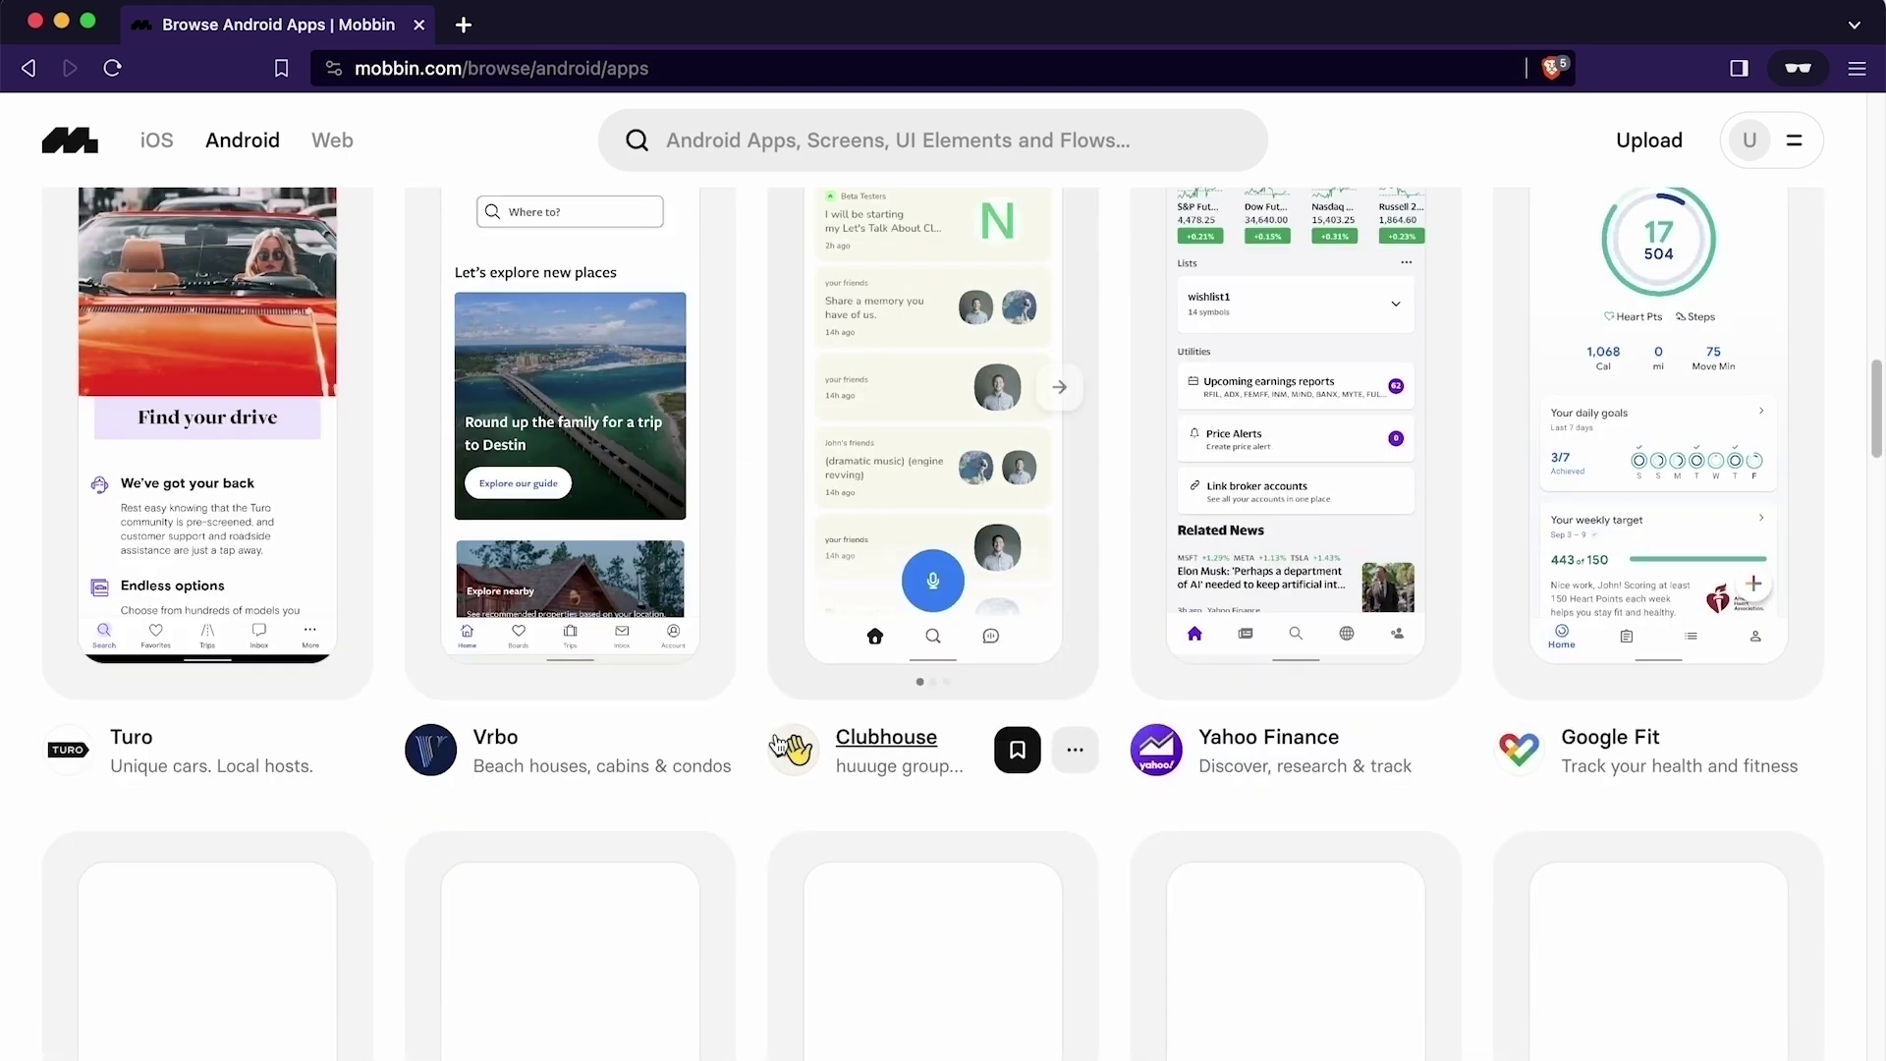
{"action": "scroll", "coordinate": [779, 745], "scroll_direction": "down", "scroll_amount": 20}
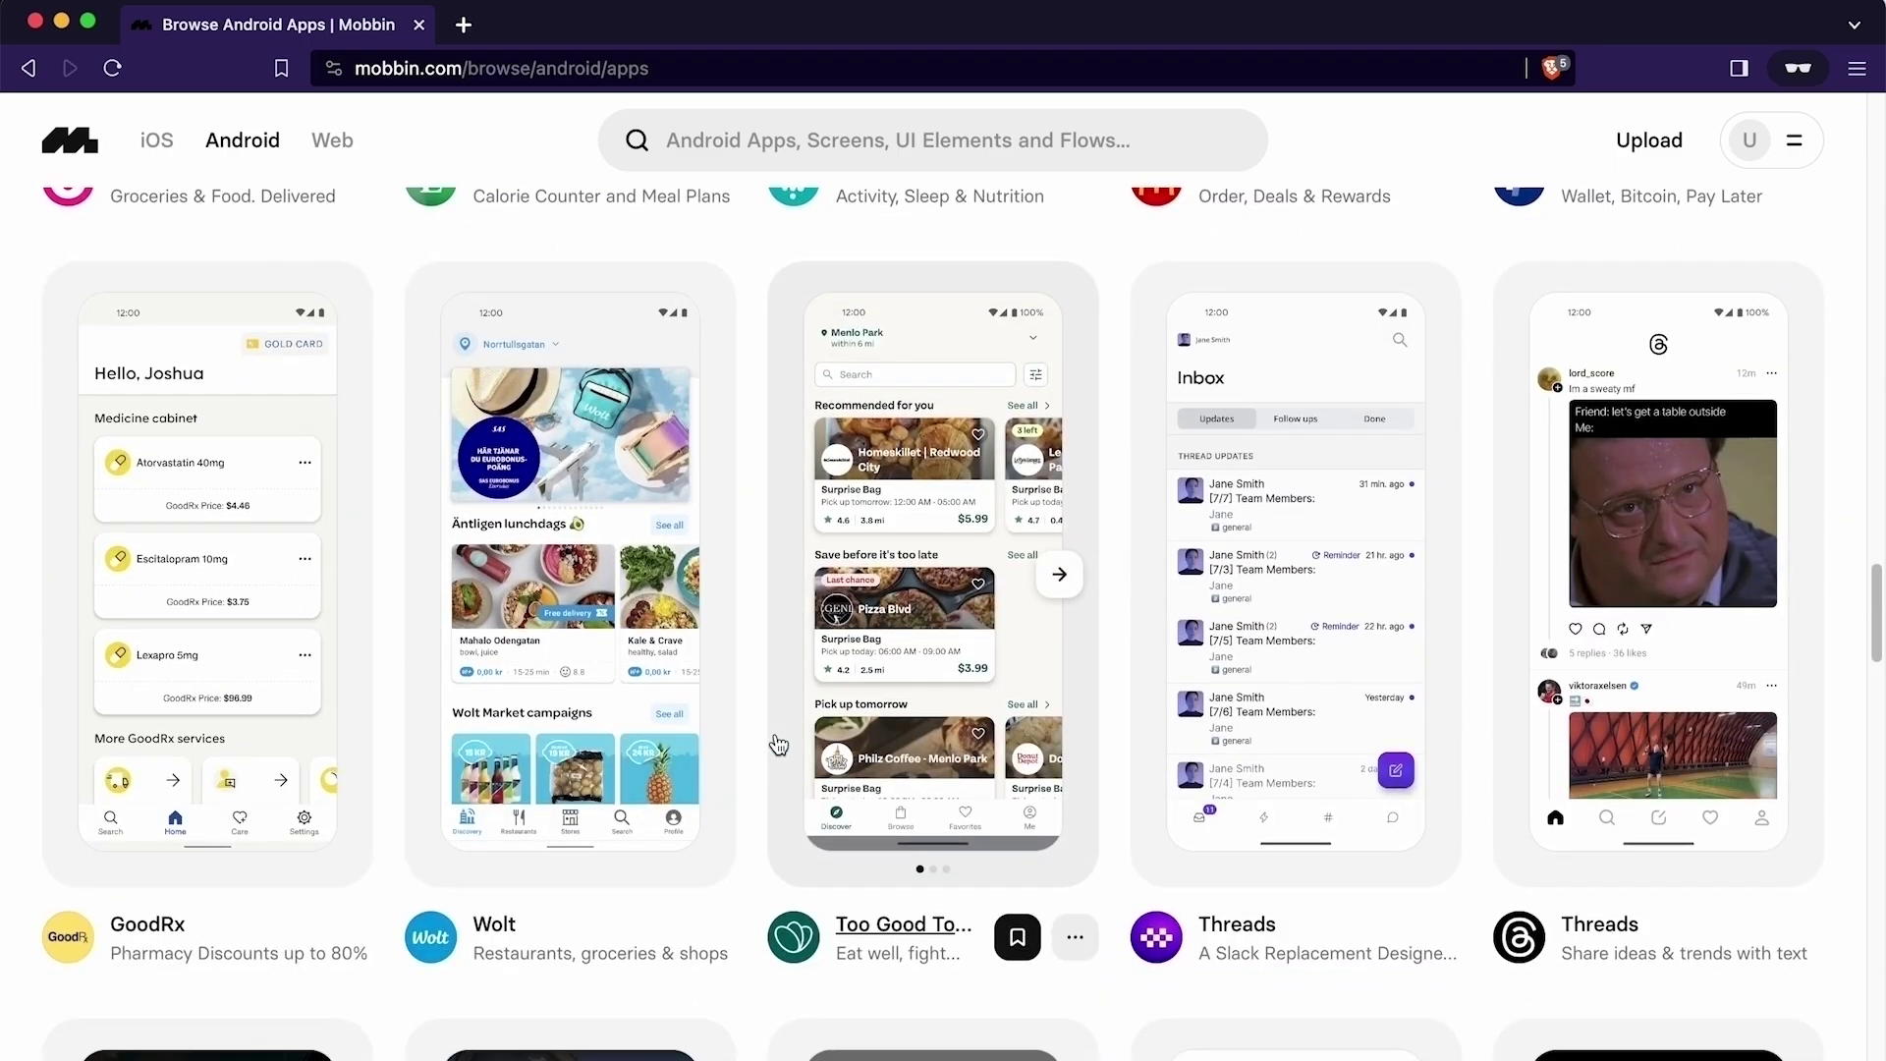
{"action": "scroll", "coordinate": [776, 756], "scroll_direction": "down", "scroll_amount": 5}
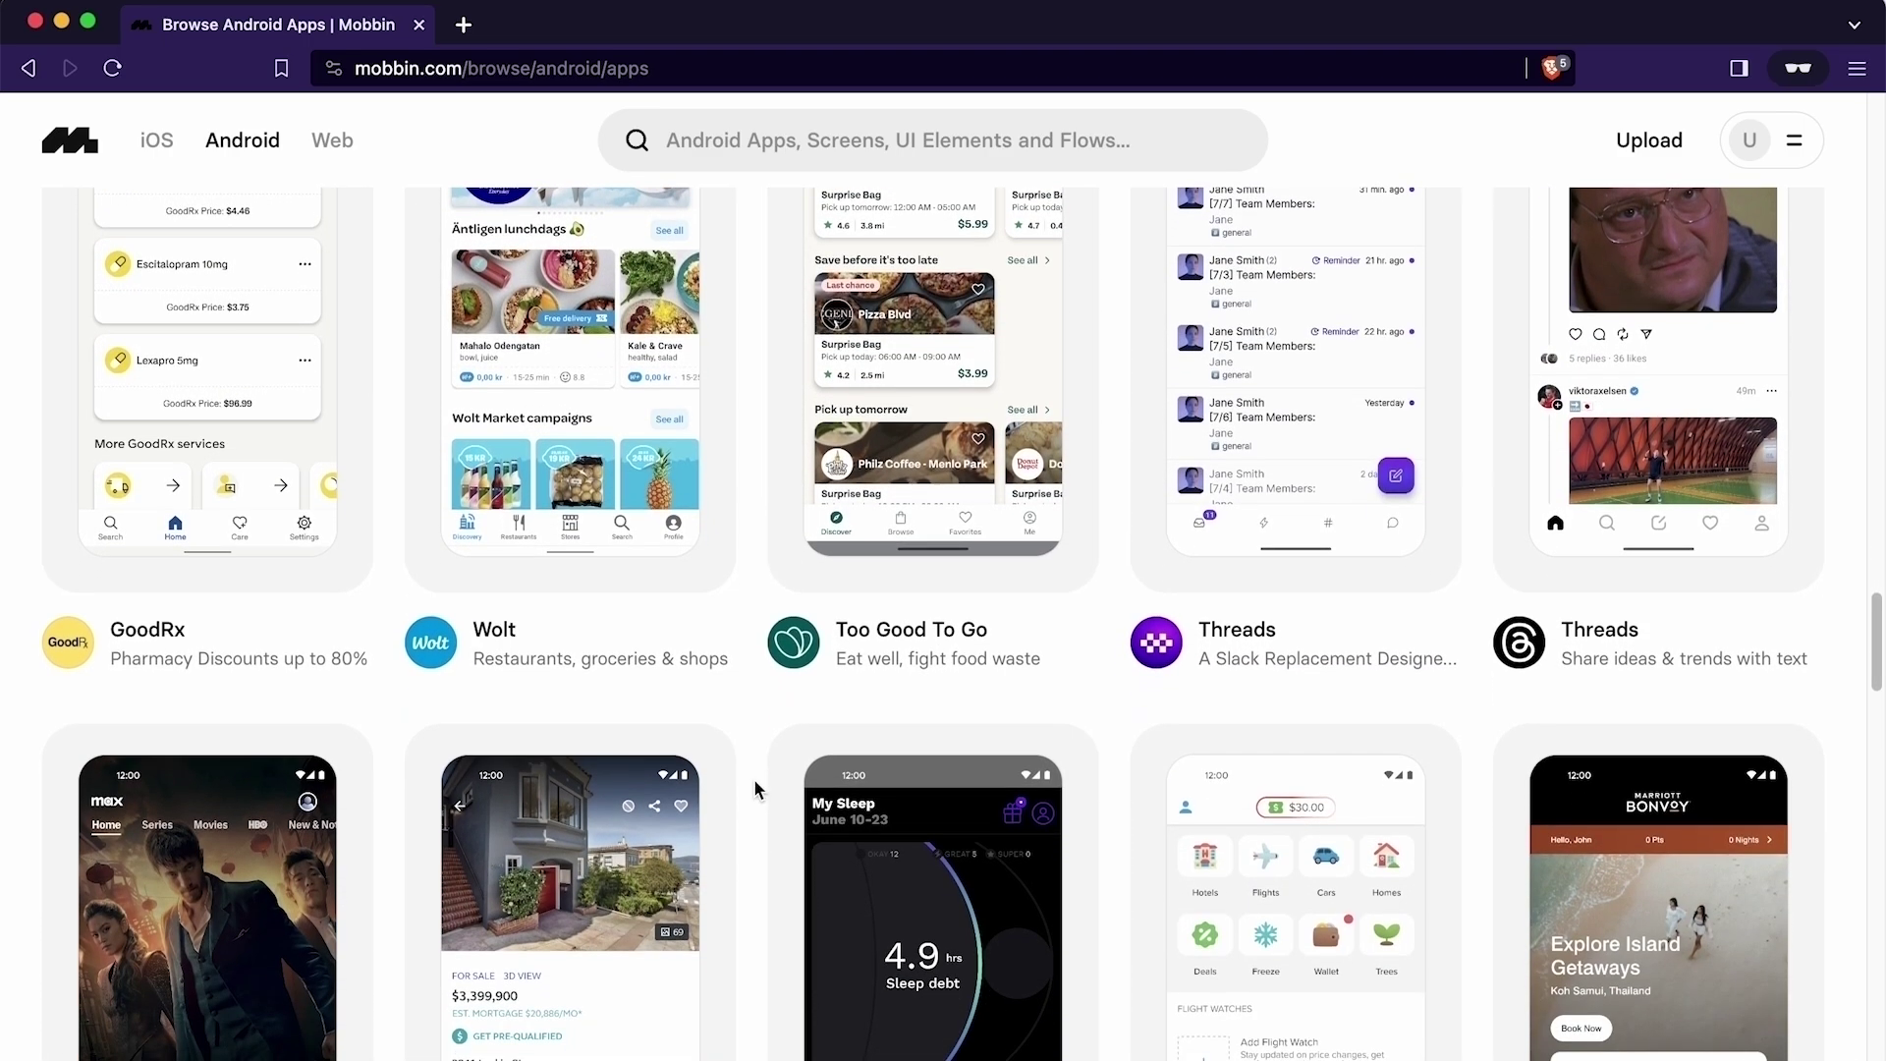
{"action": "scroll", "coordinate": [755, 786], "scroll_direction": "down", "scroll_amount": 15}
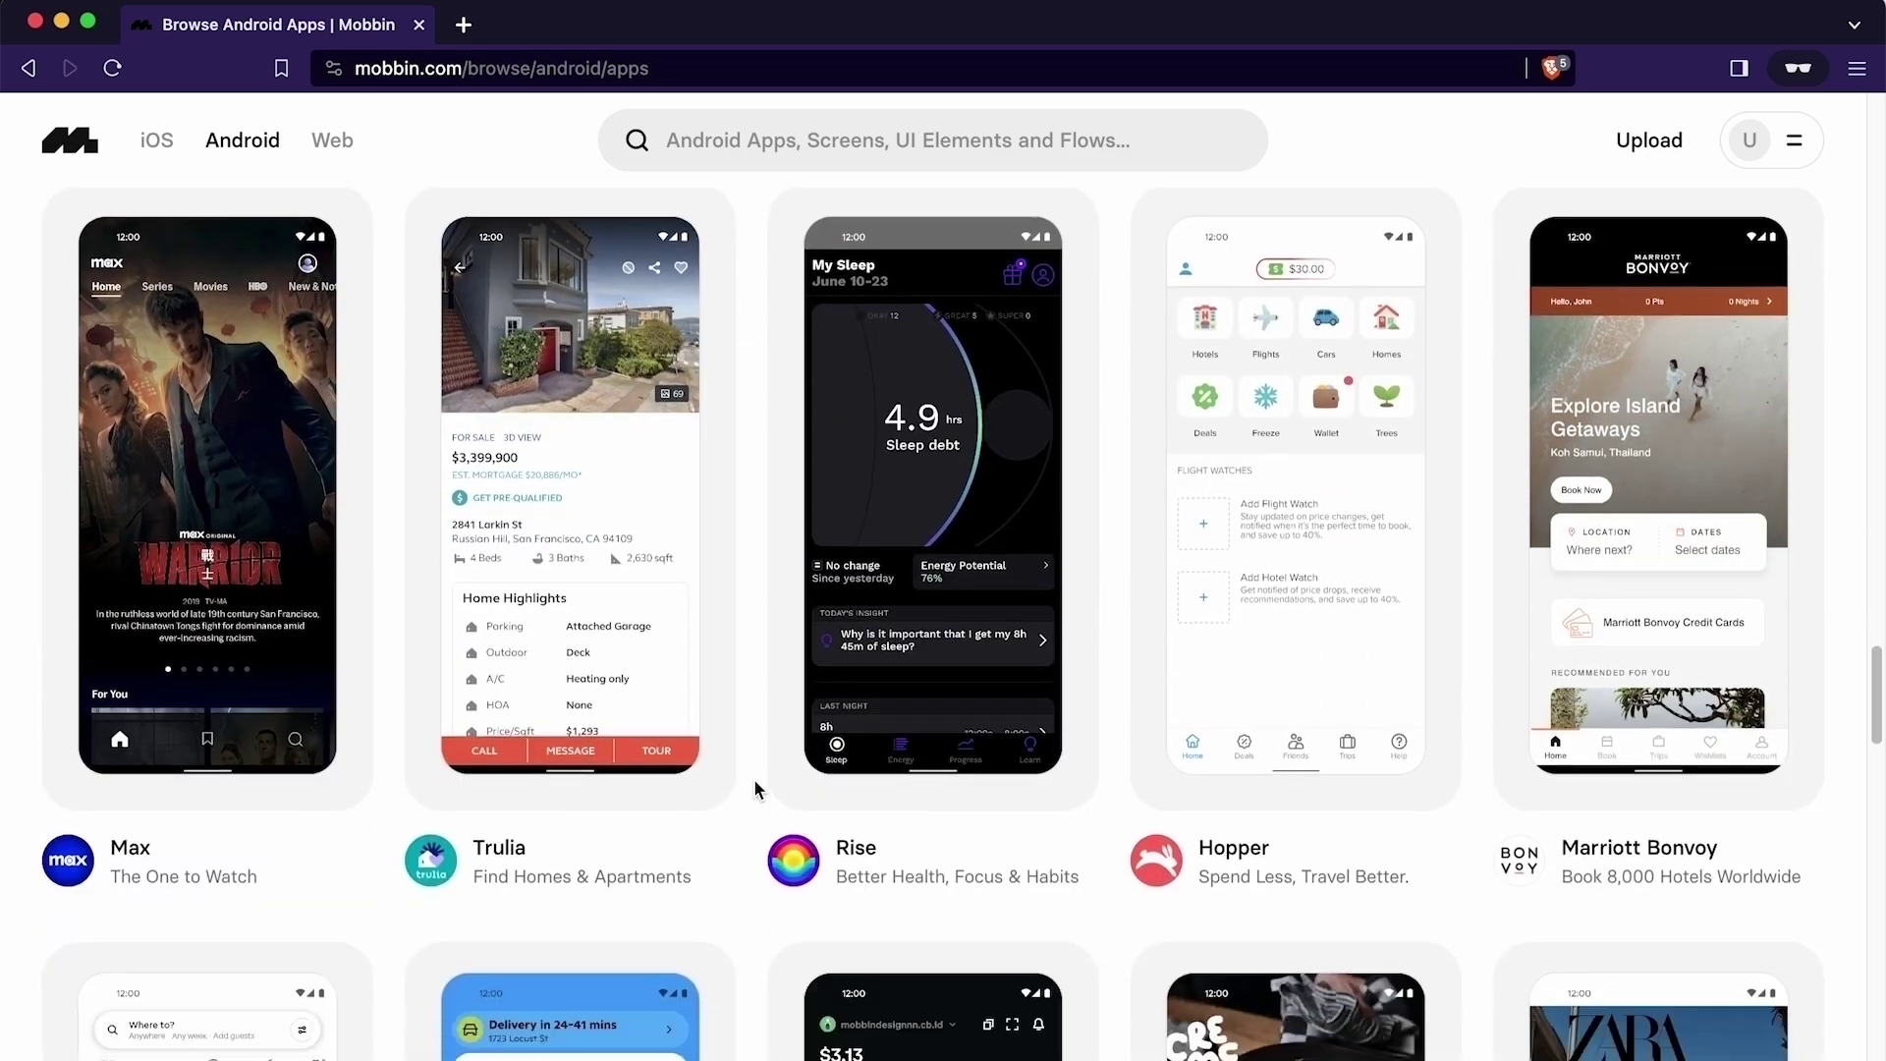
{"action": "scroll", "coordinate": [754, 789], "scroll_direction": "down", "scroll_amount": 17}
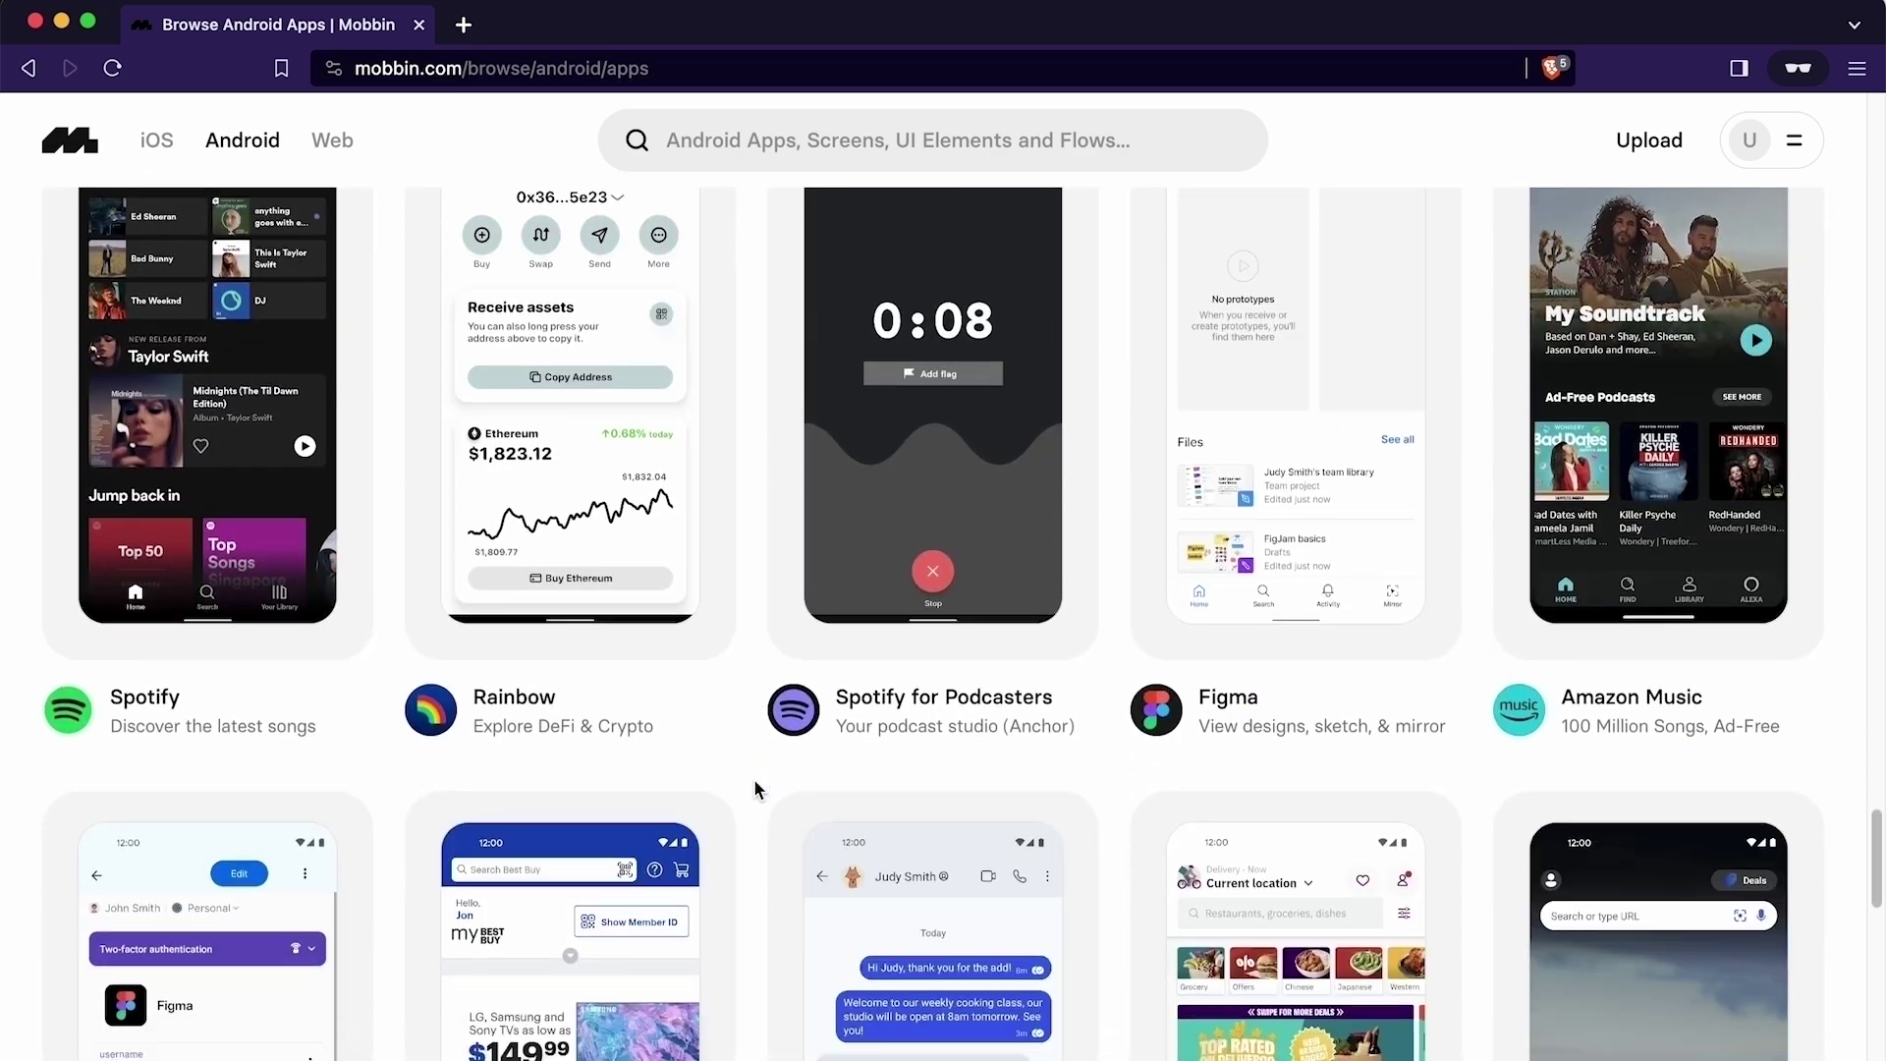
{"action": "scroll", "coordinate": [754, 789], "scroll_direction": "down", "scroll_amount": 15}
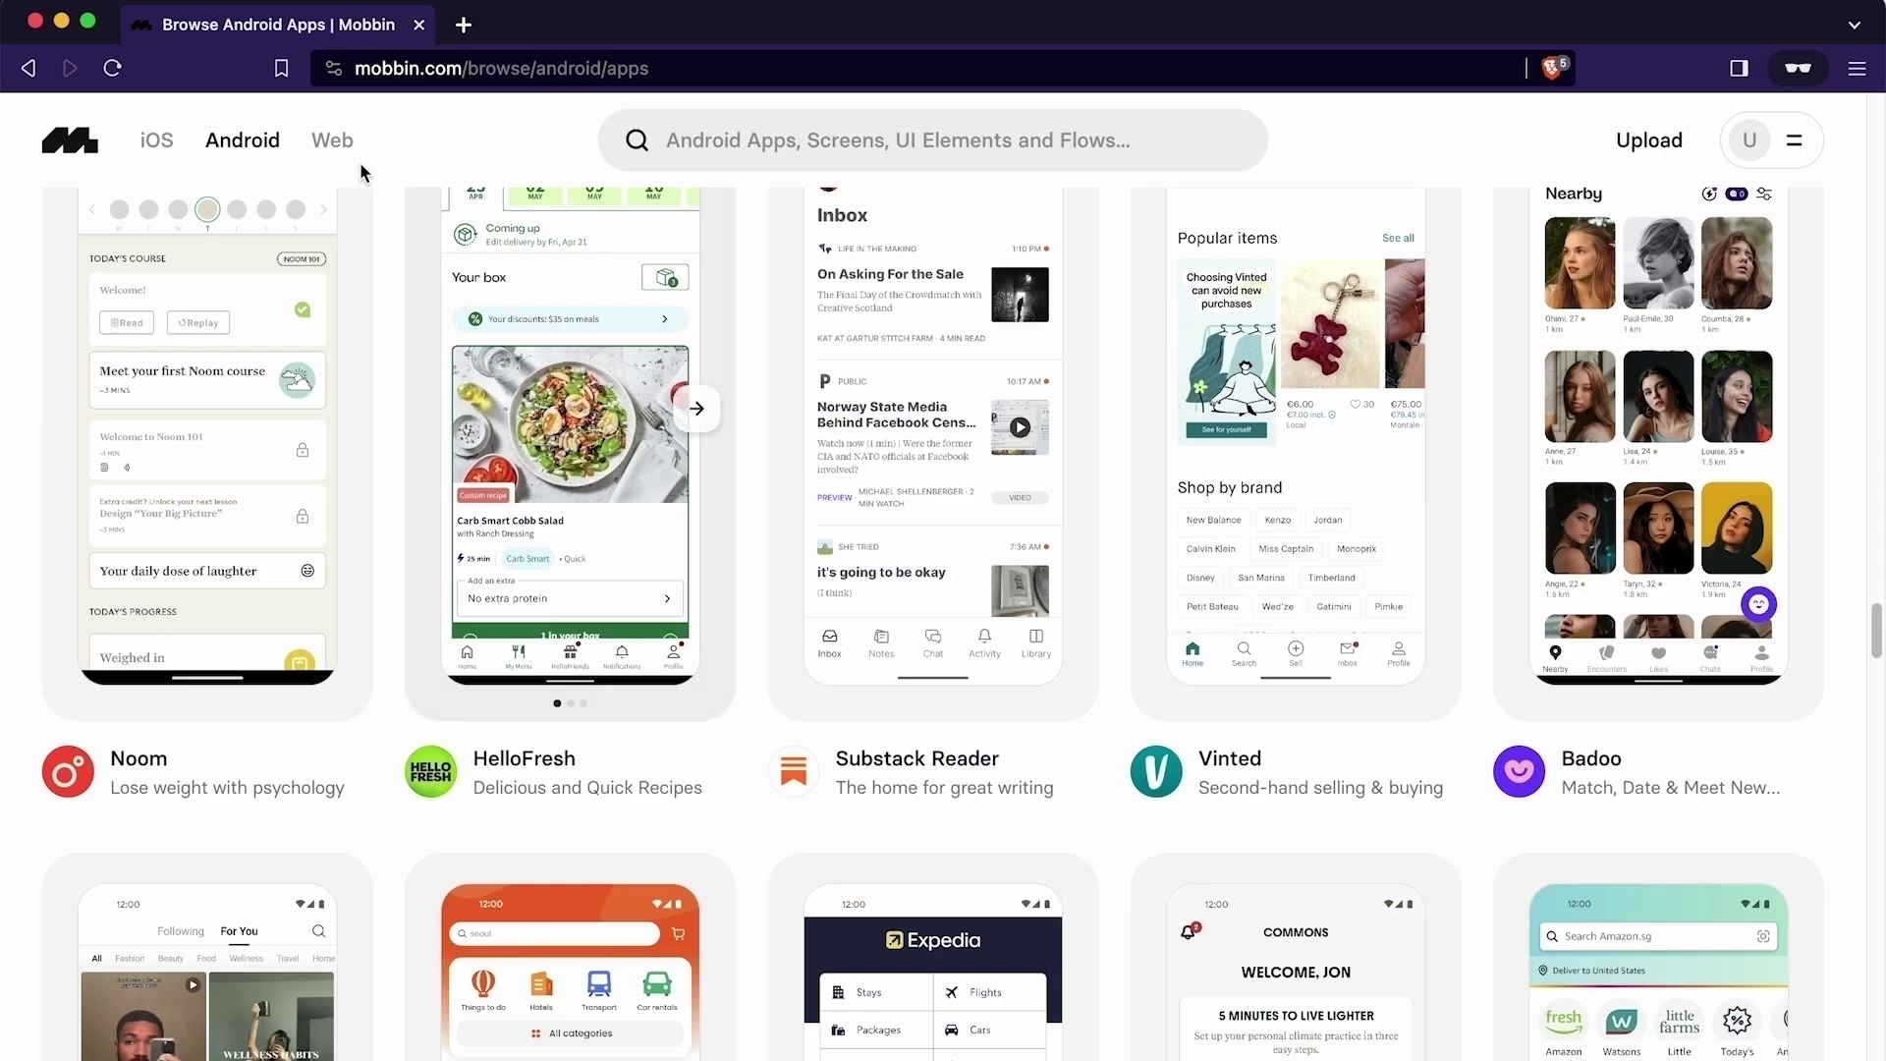
- Scroll through the Web apps list, then return to the iOS apps library
{"action": "left_click", "coordinate": [334, 141]}
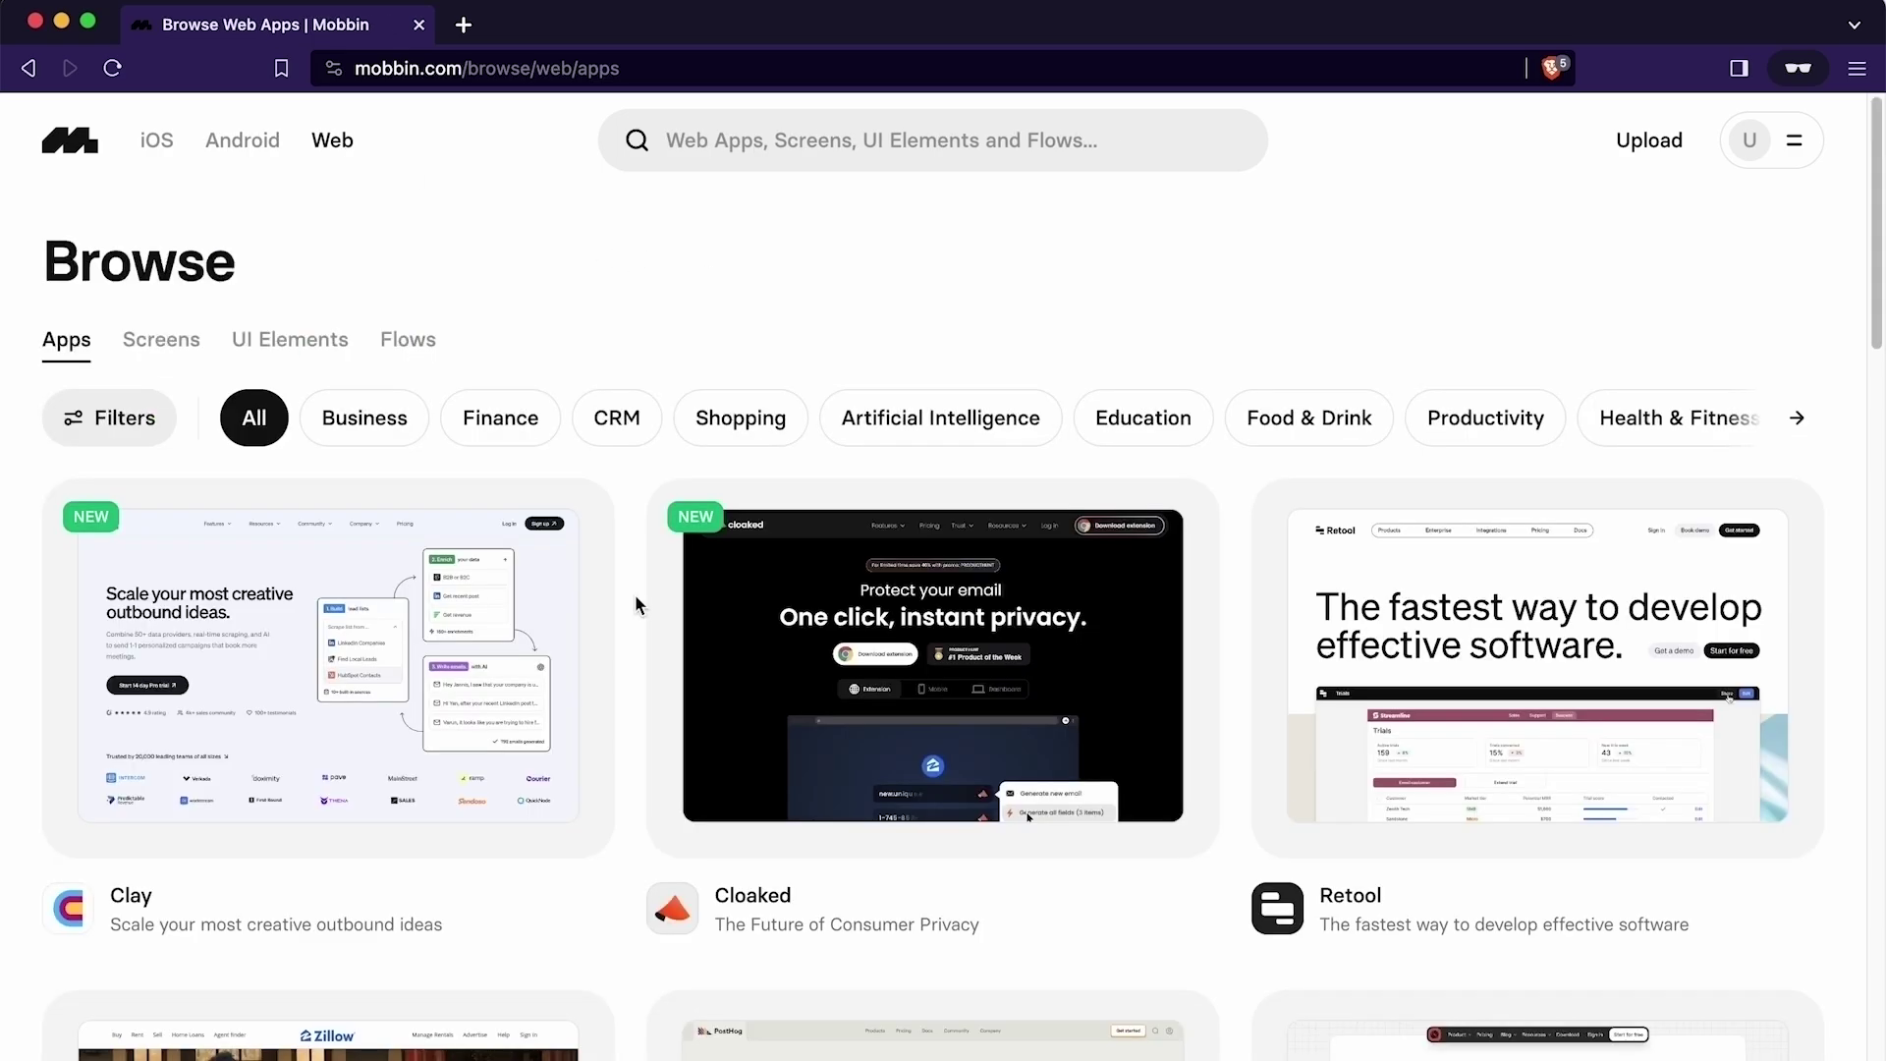
{"action": "scroll", "coordinate": [635, 594], "scroll_direction": "down", "scroll_amount": 20}
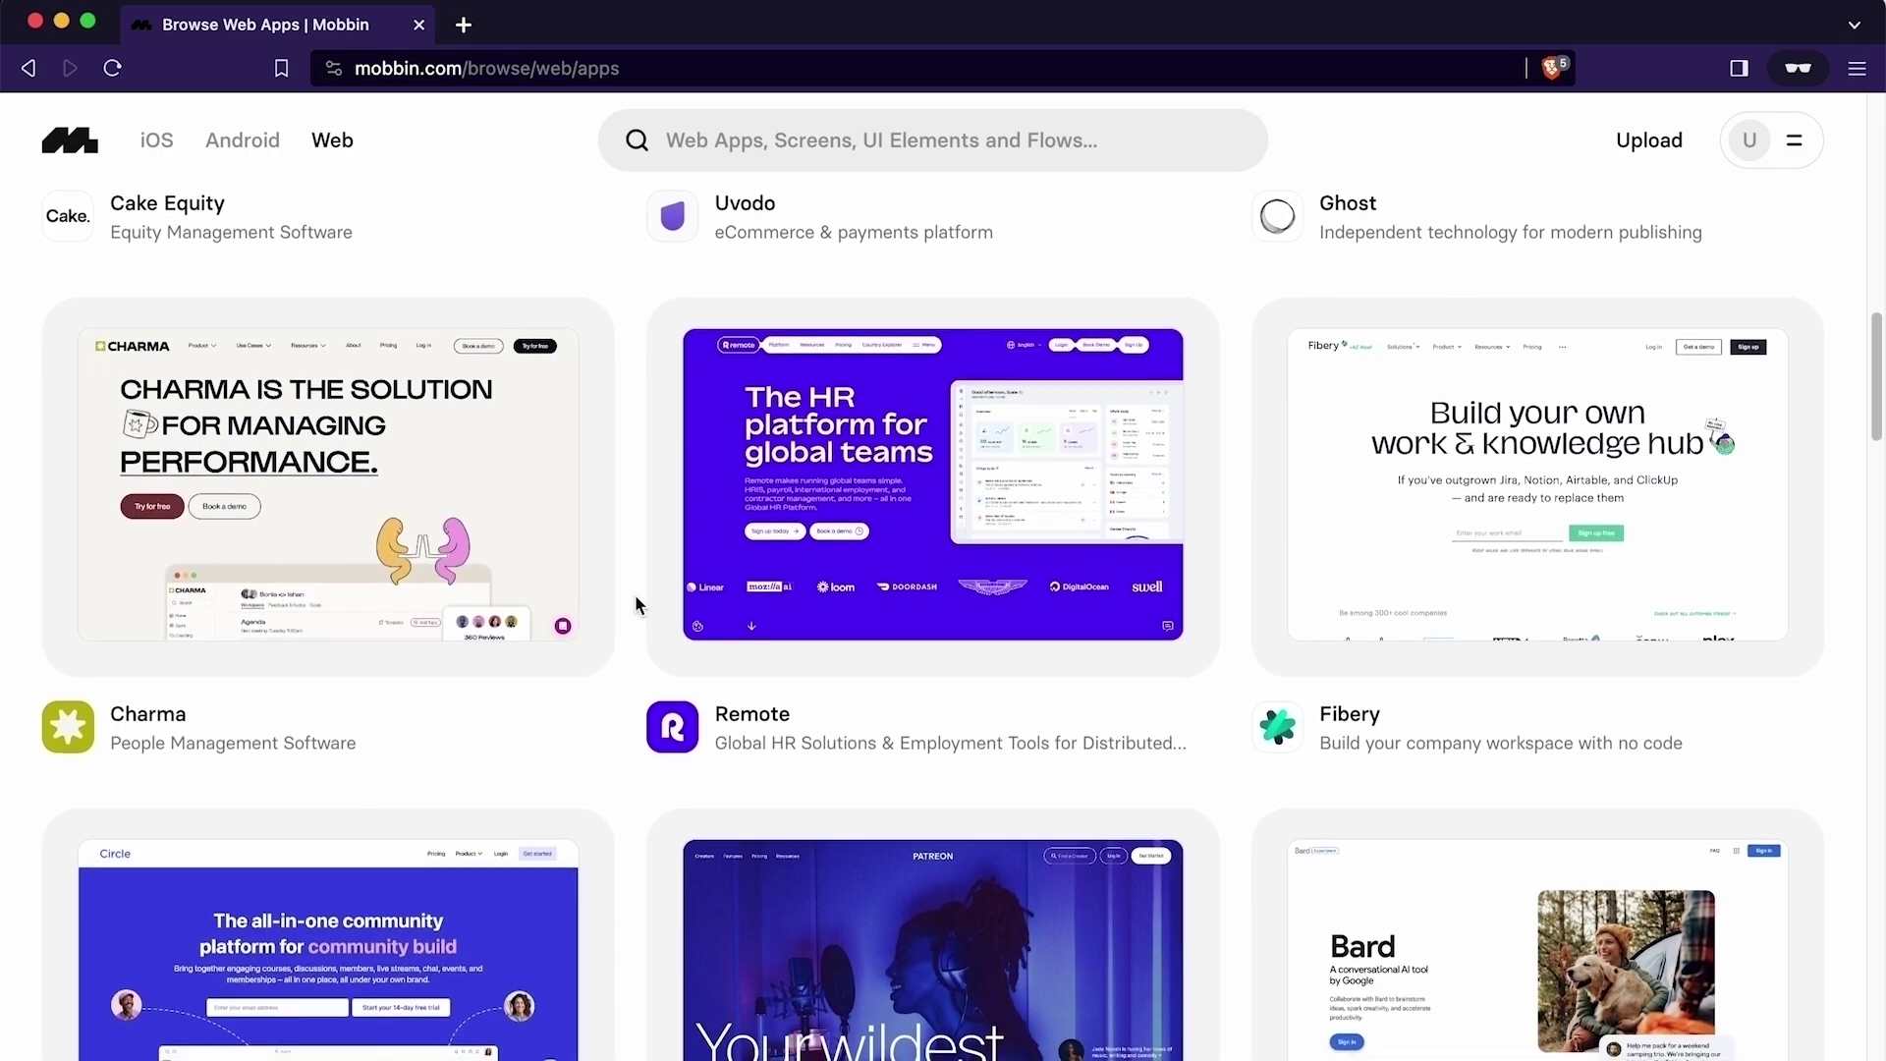
{"action": "scroll", "coordinate": [635, 599], "scroll_direction": "down", "scroll_amount": 10}
{"action": "scroll", "coordinate": [635, 593], "scroll_direction": "down", "scroll_amount": 10}
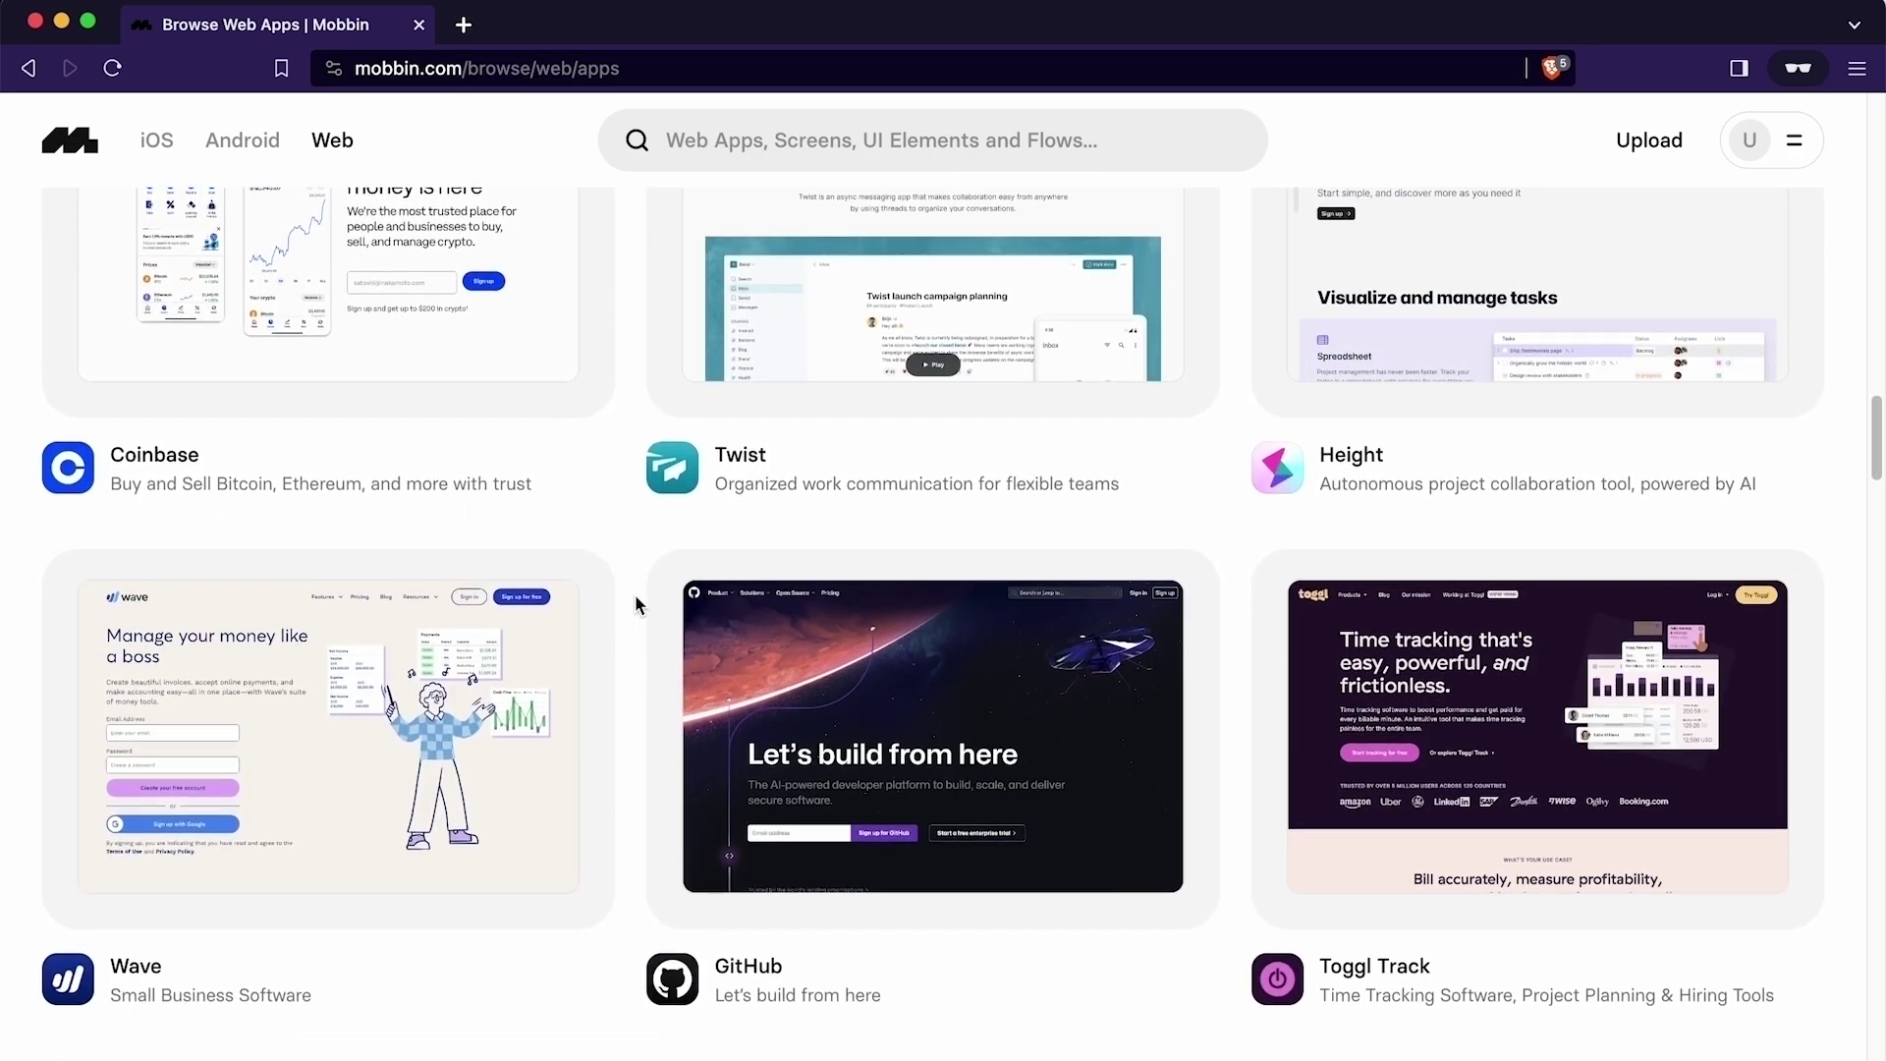
{"action": "scroll", "coordinate": [634, 594], "scroll_direction": "down", "scroll_amount": 2}
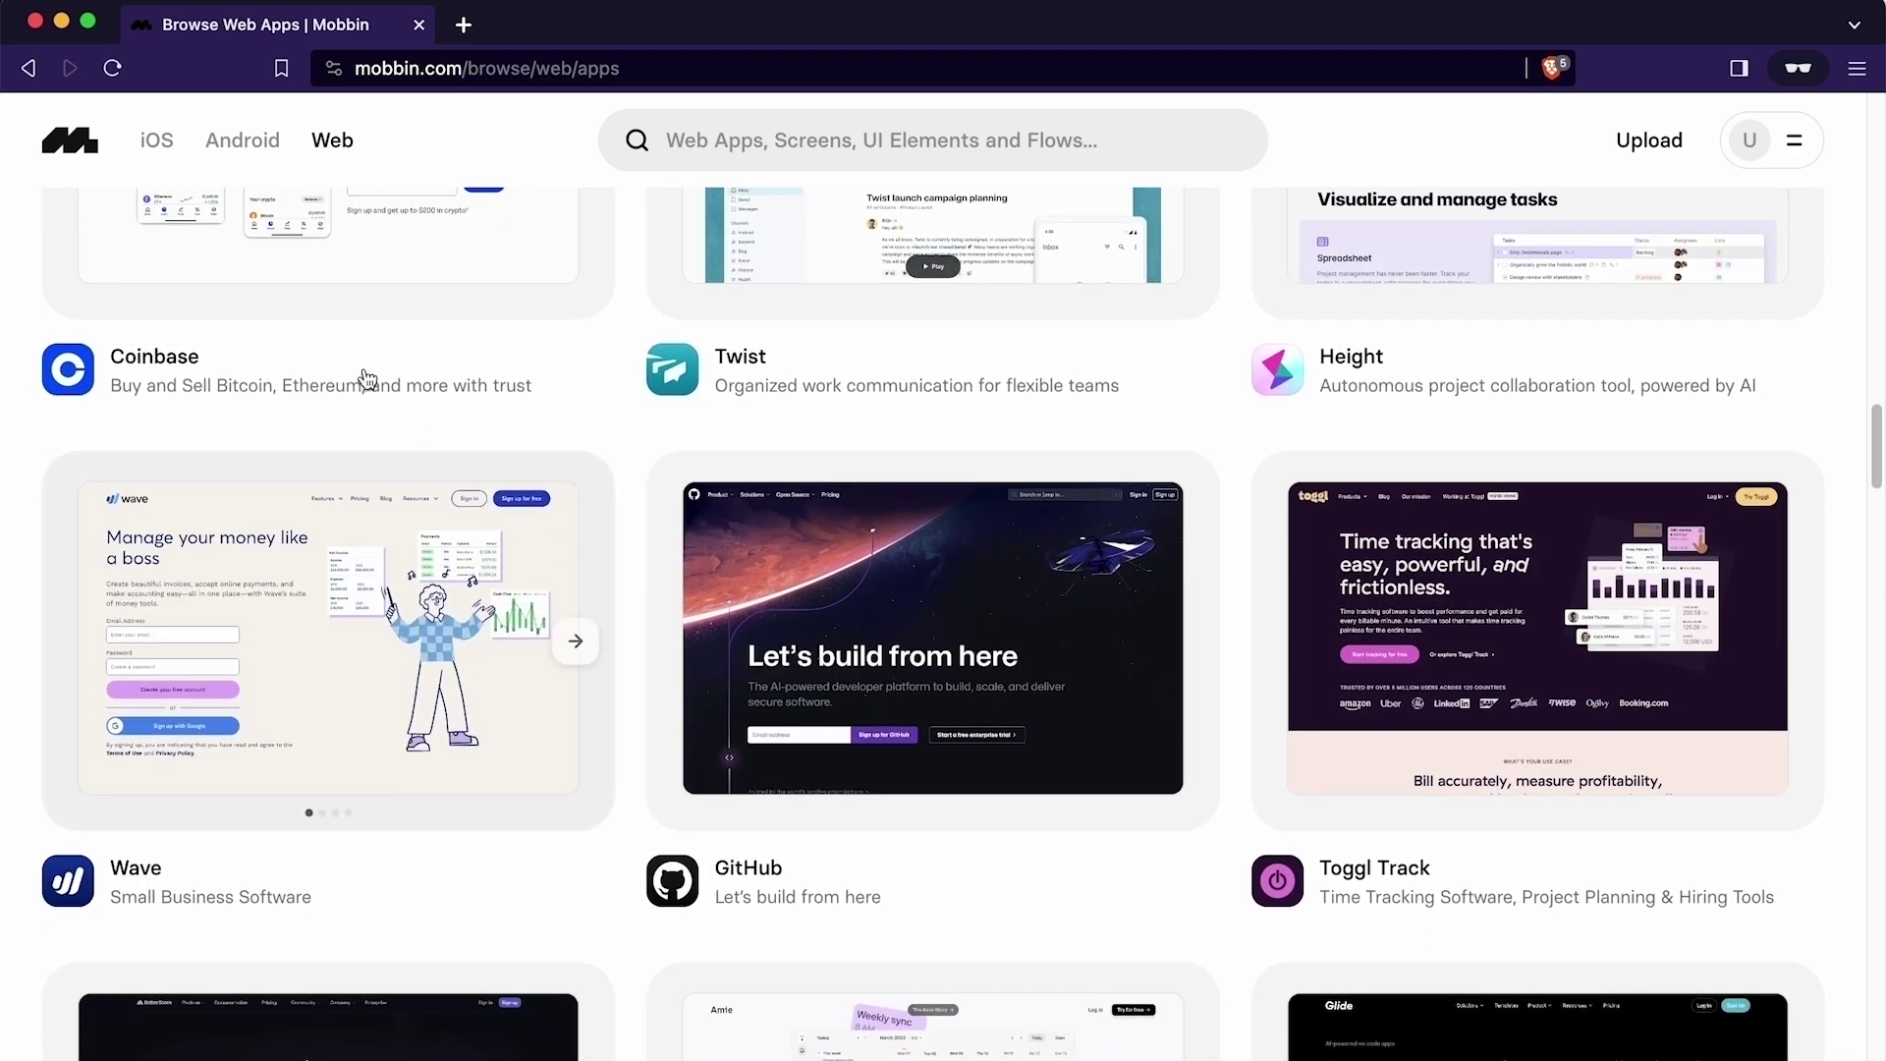
{"action": "left_click", "coordinate": [156, 140]}
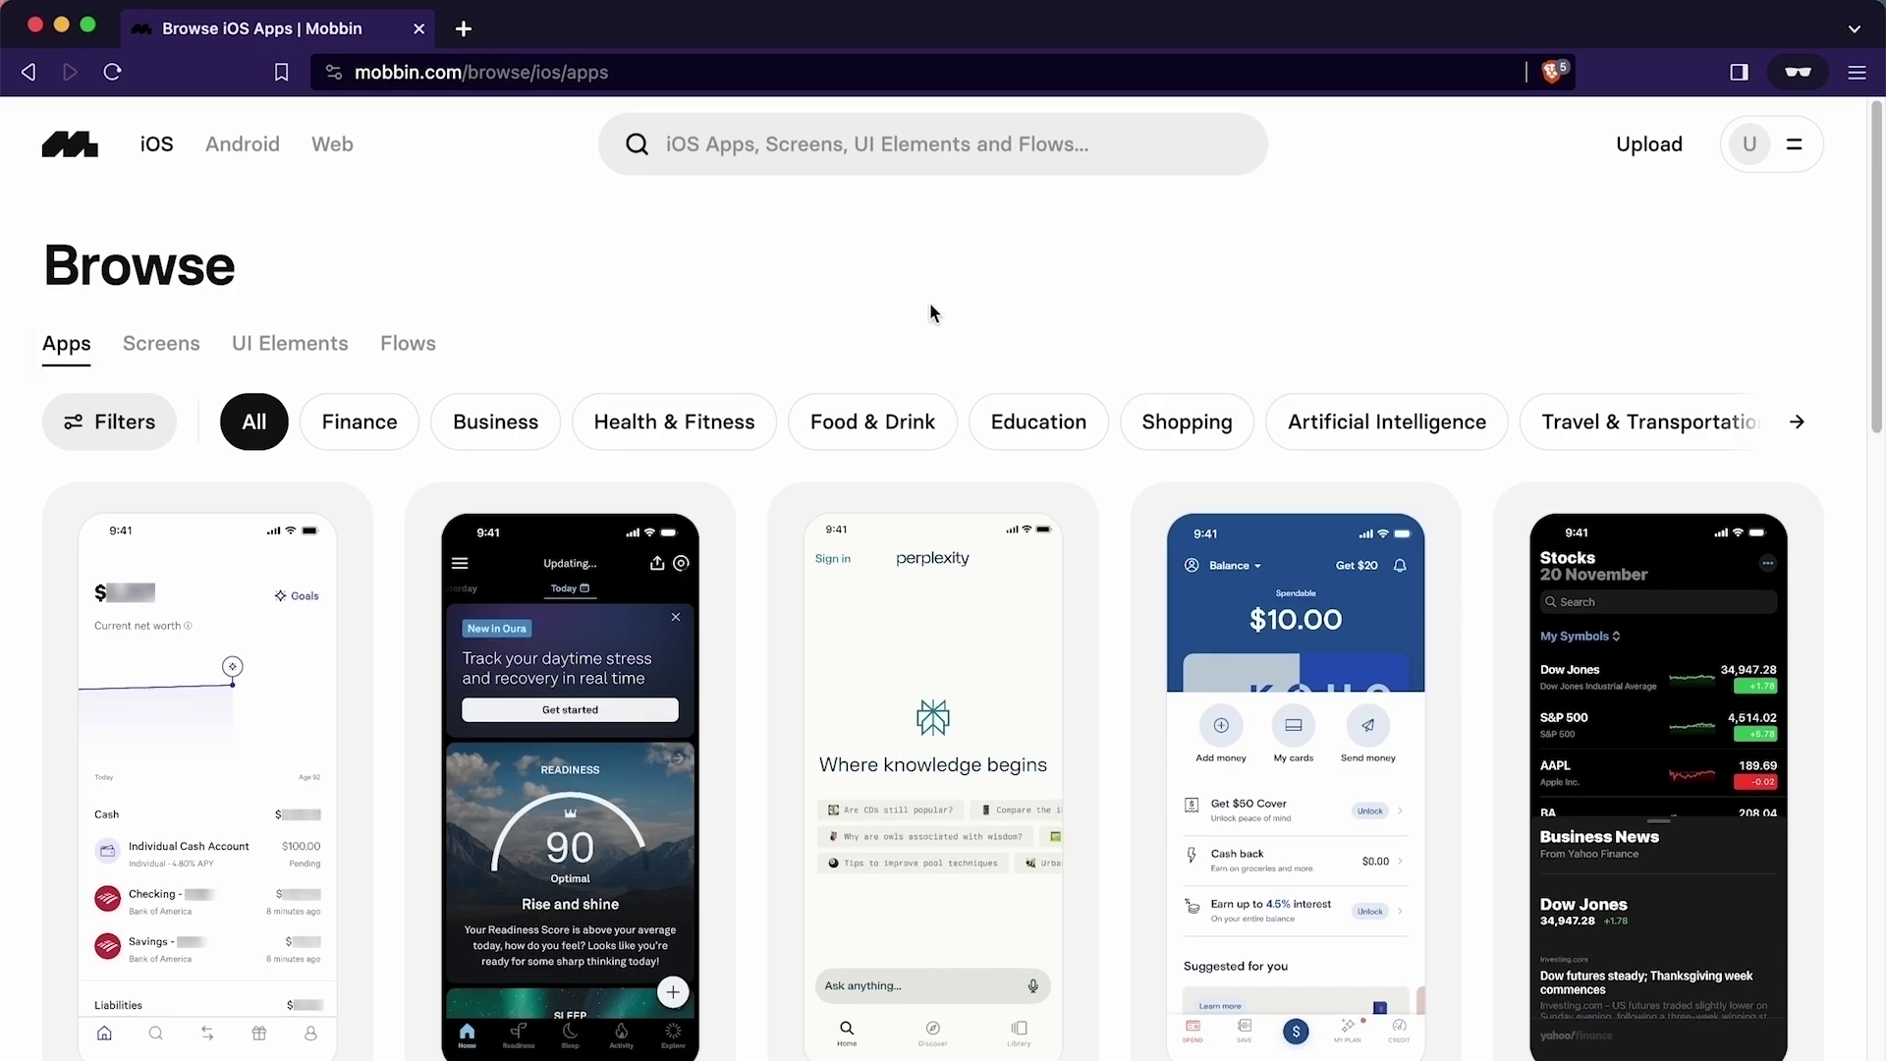
- Filter iOS apps to Shopping and scroll through UNIQLO, ZARA, Gopuff and Best Buy
{"action": "left_click", "coordinate": [1184, 412]}
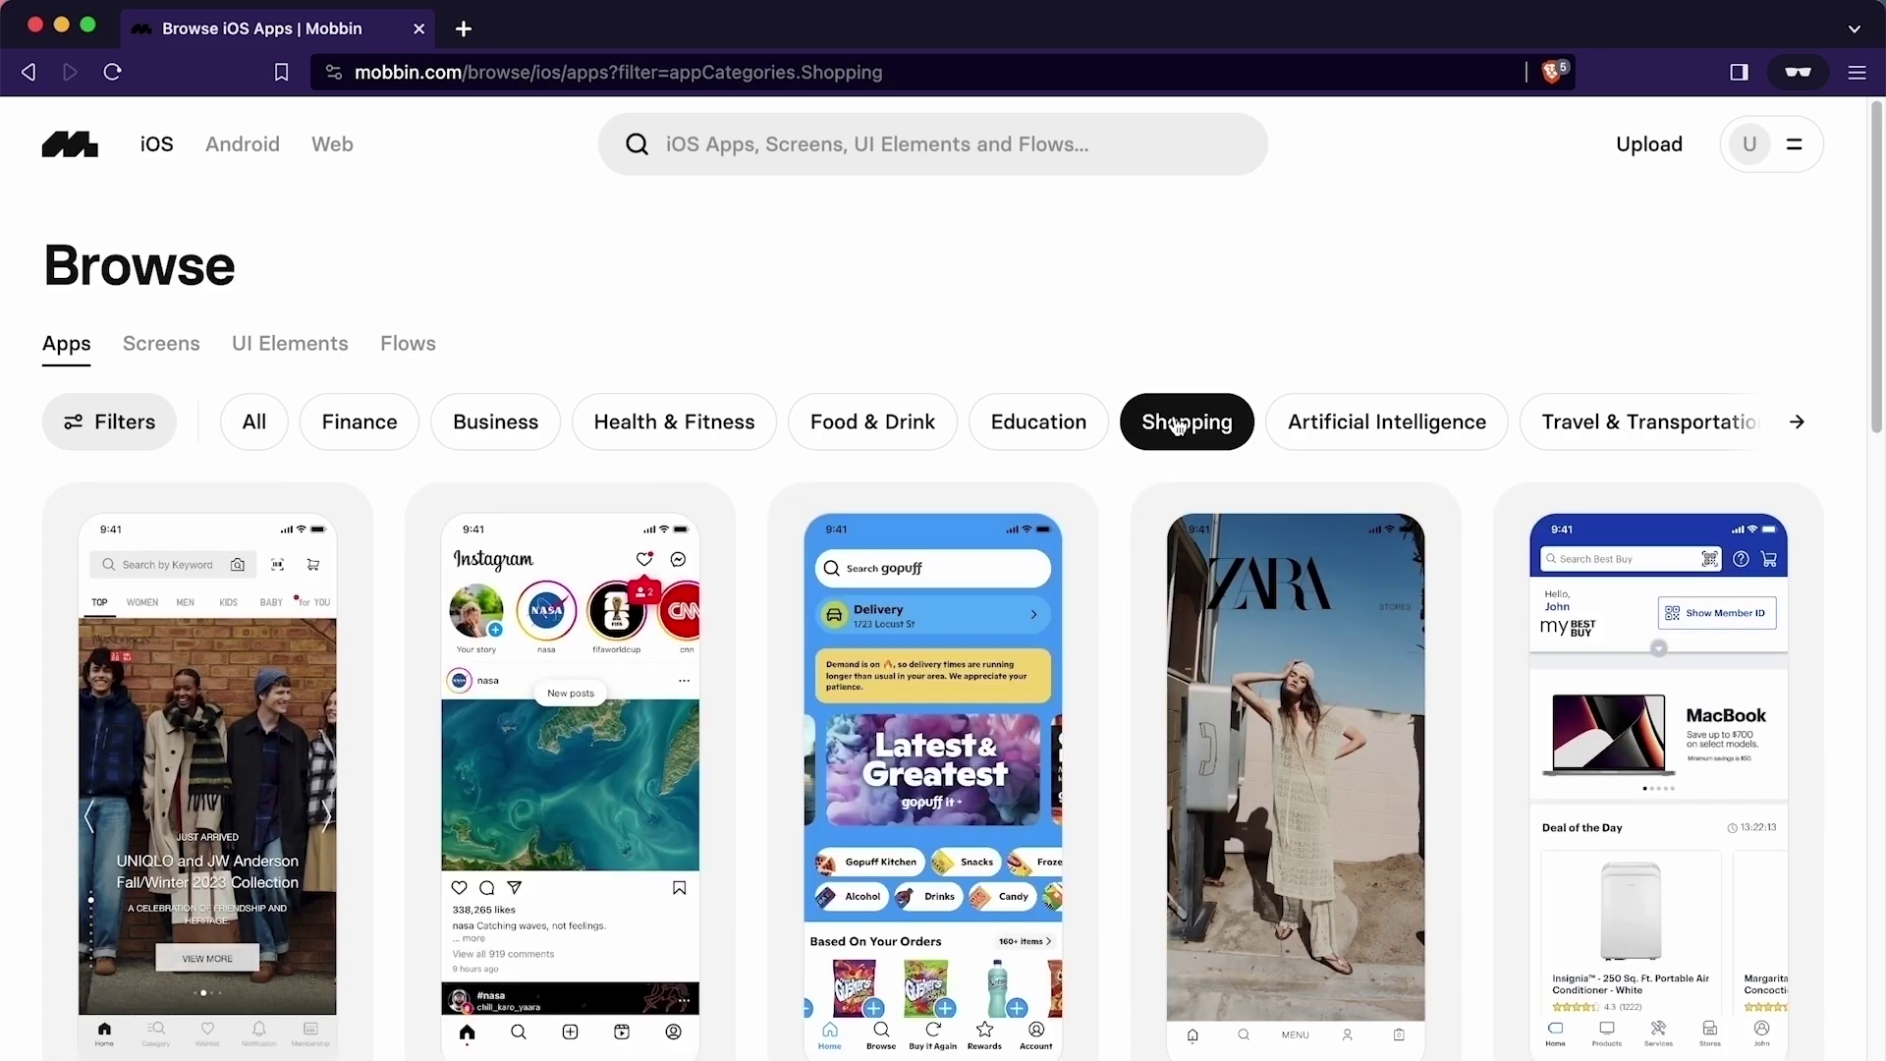
{"action": "scroll", "coordinate": [1100, 670], "scroll_direction": "down", "scroll_amount": 9}
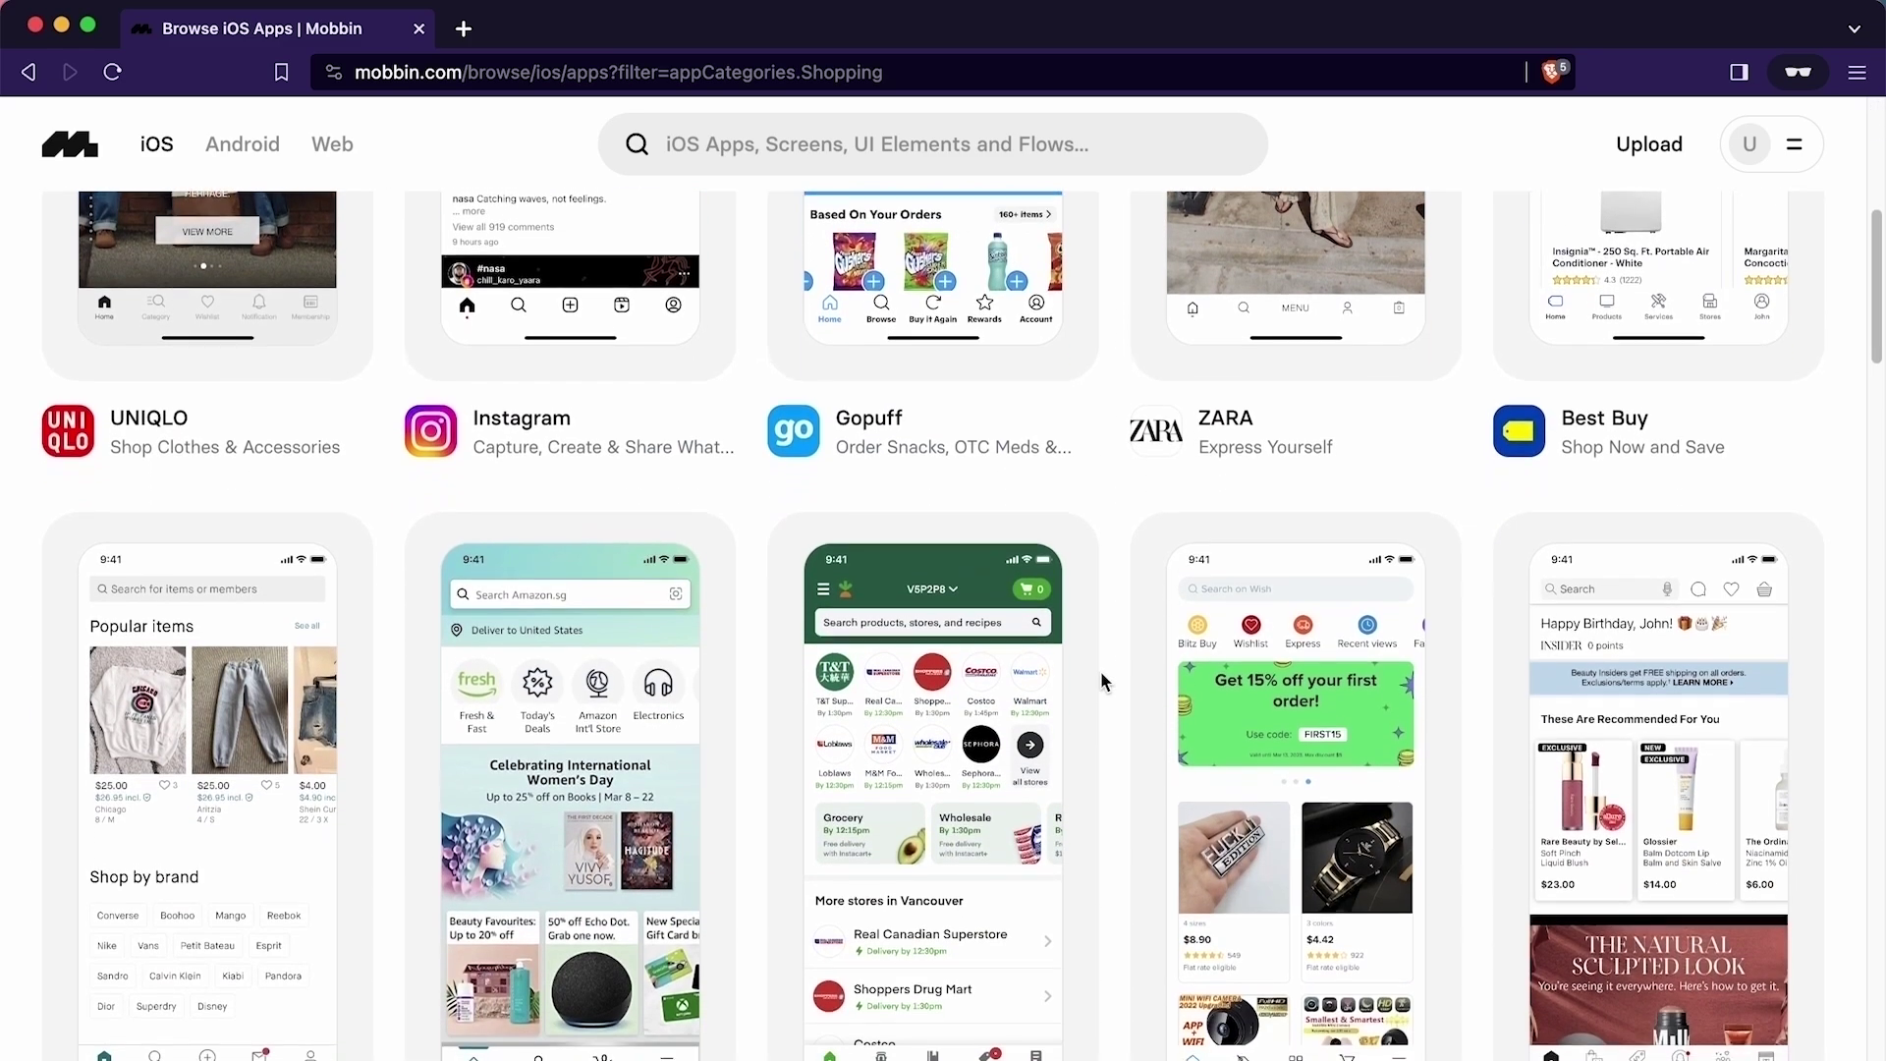
{"action": "scroll", "coordinate": [1113, 673], "scroll_direction": "down", "scroll_amount": 8}
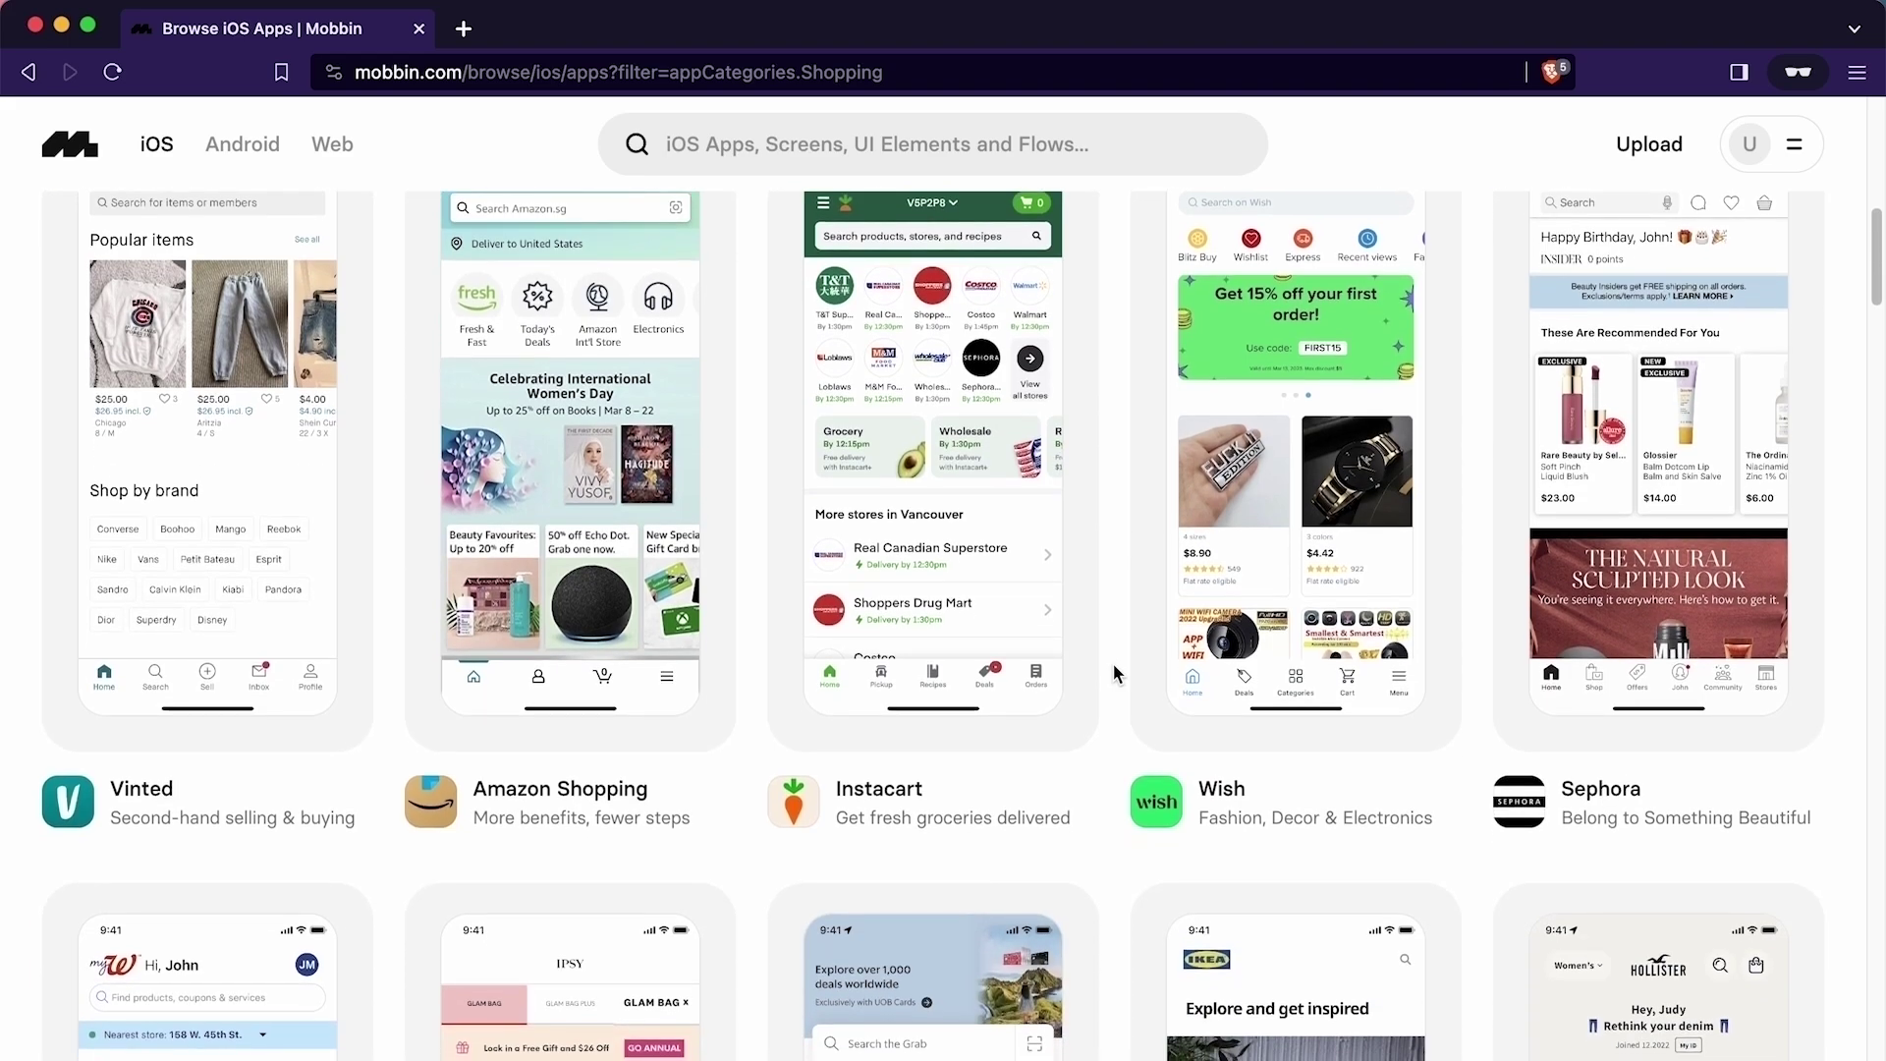
{"action": "scroll", "coordinate": [1113, 673], "scroll_direction": "down", "scroll_amount": 2}
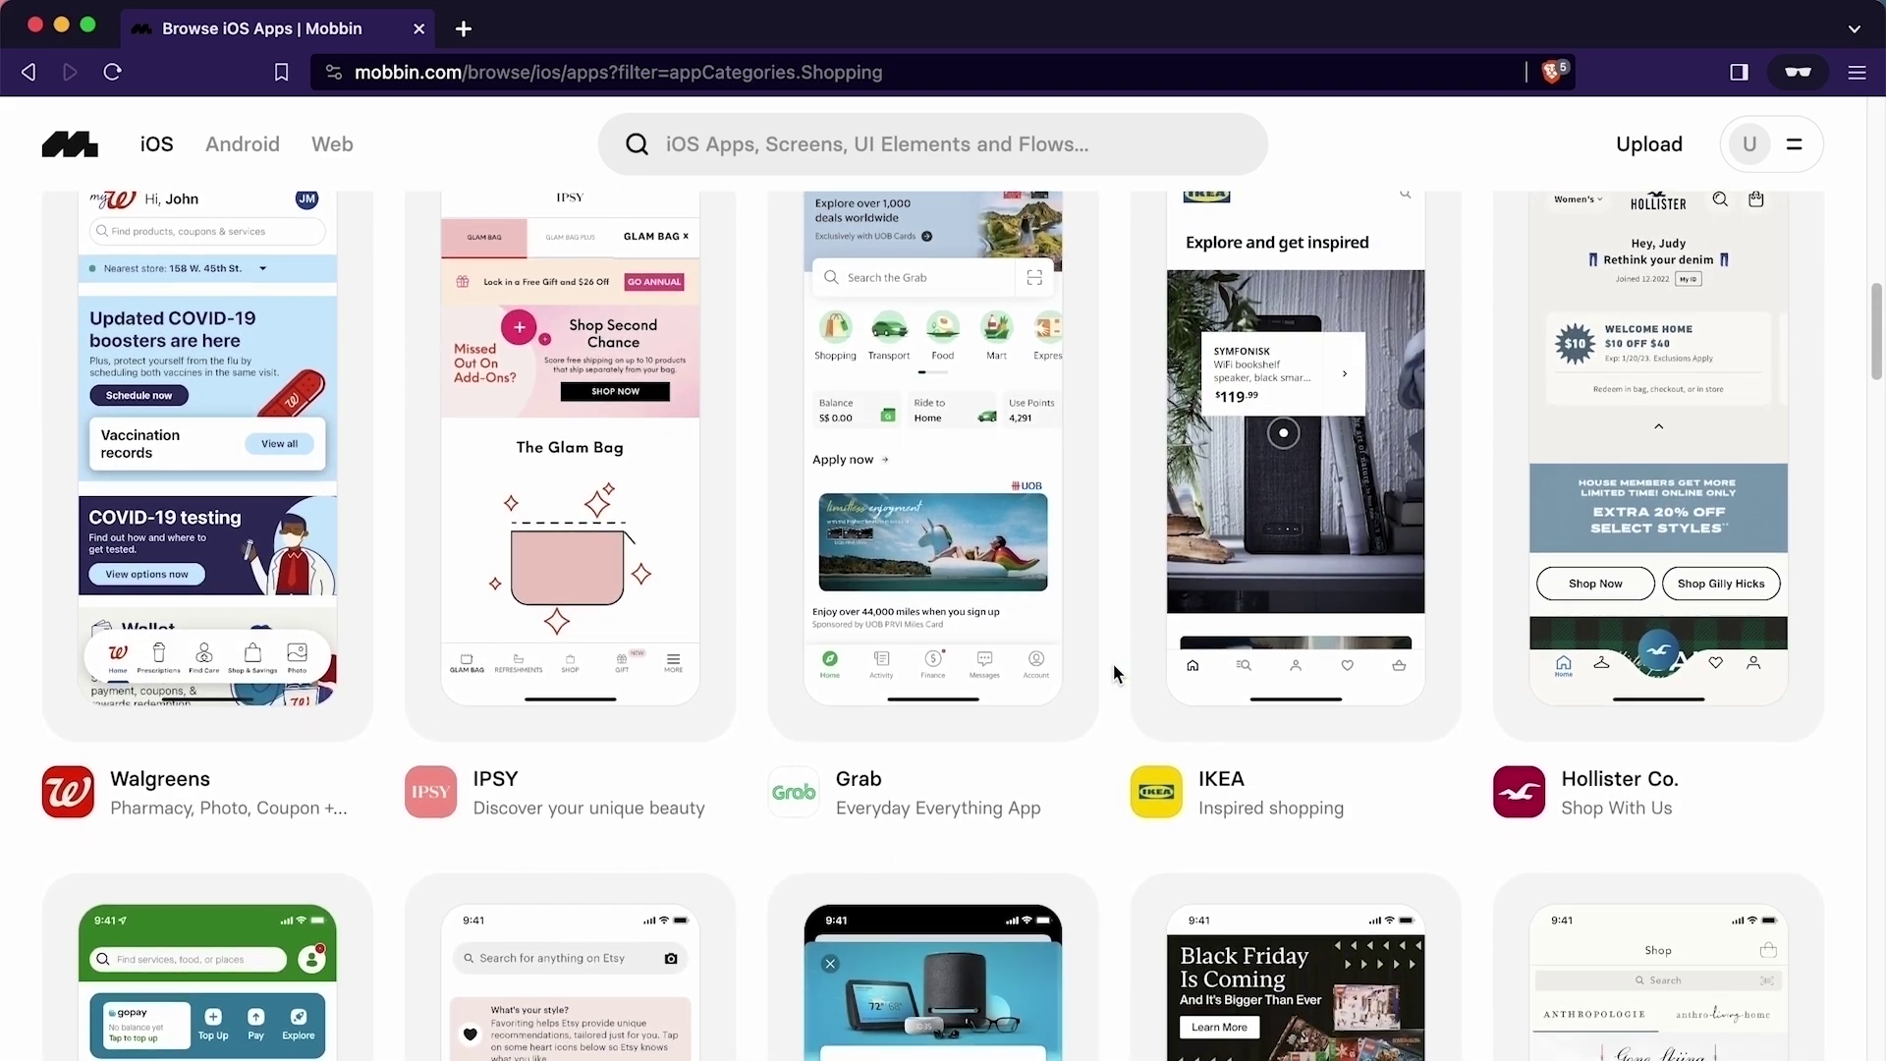
{"action": "scroll", "coordinate": [1112, 663], "scroll_direction": "up", "scroll_amount": 15}
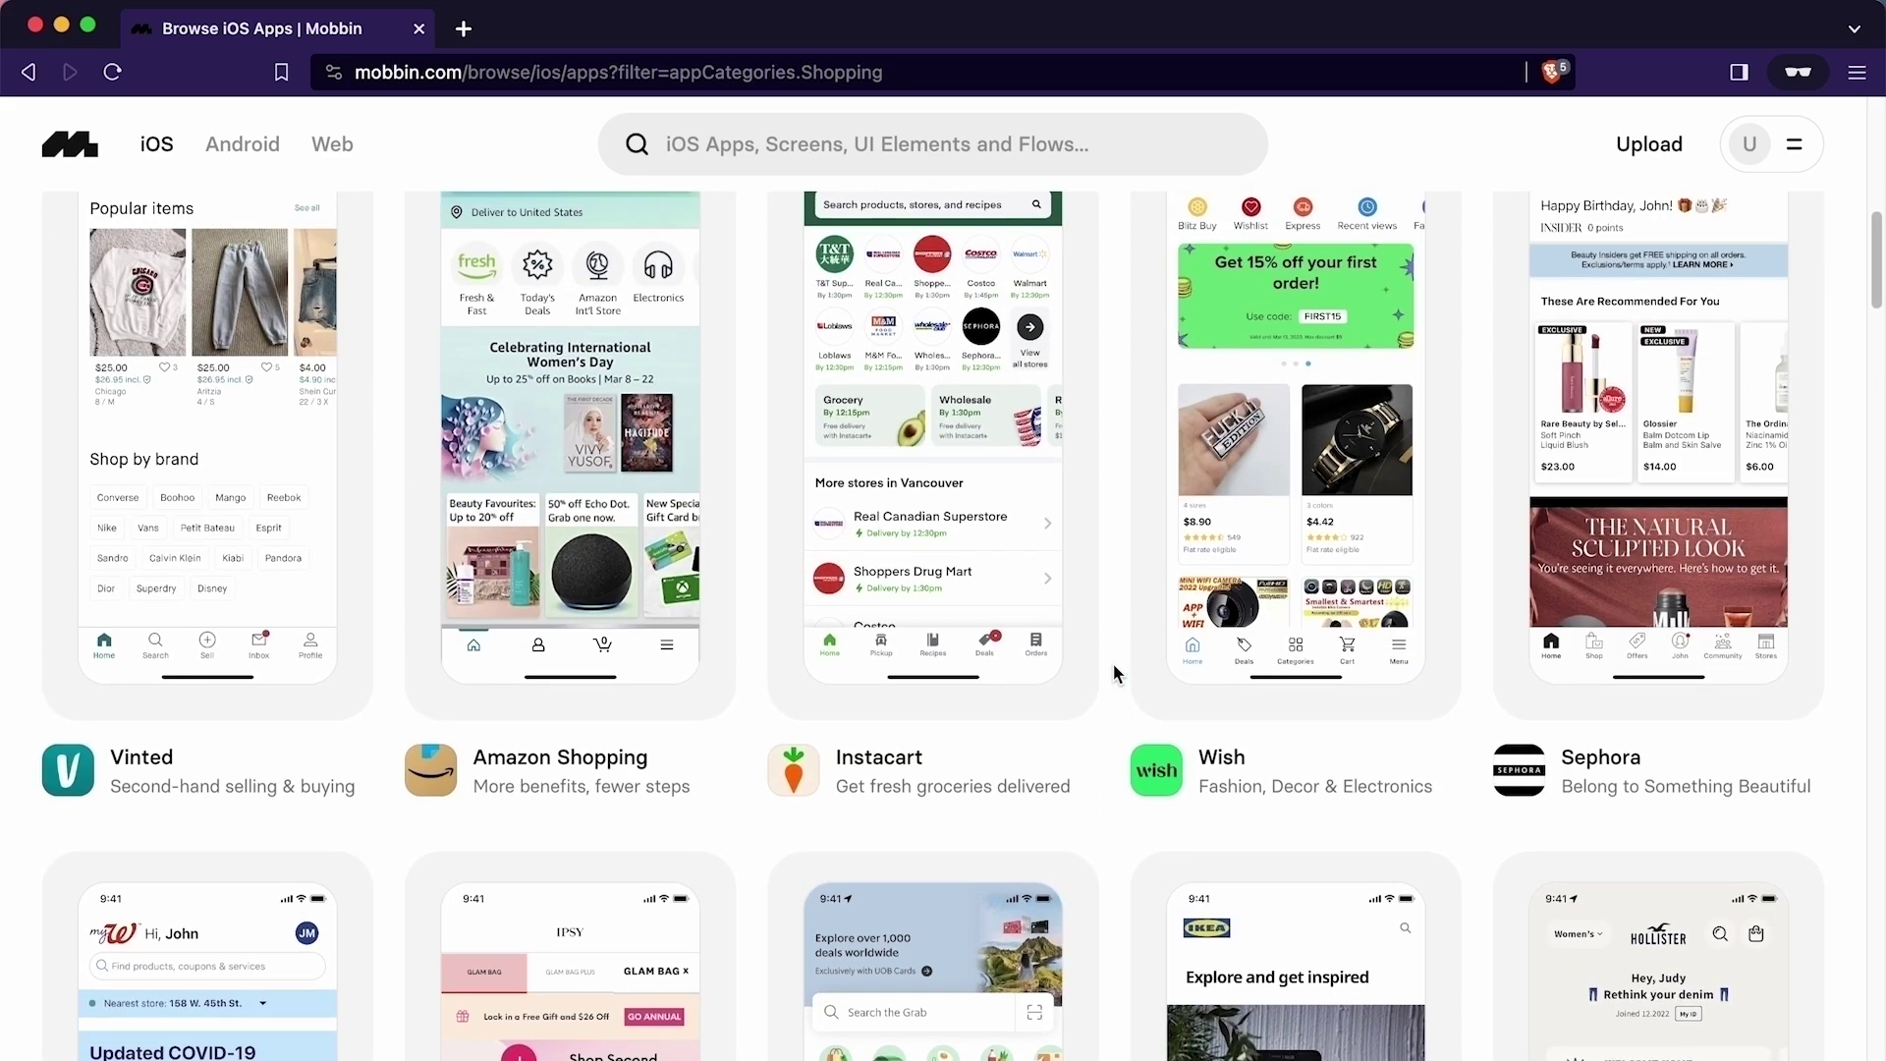
{"action": "scroll", "coordinate": [1113, 673], "scroll_direction": "up", "scroll_amount": 5}
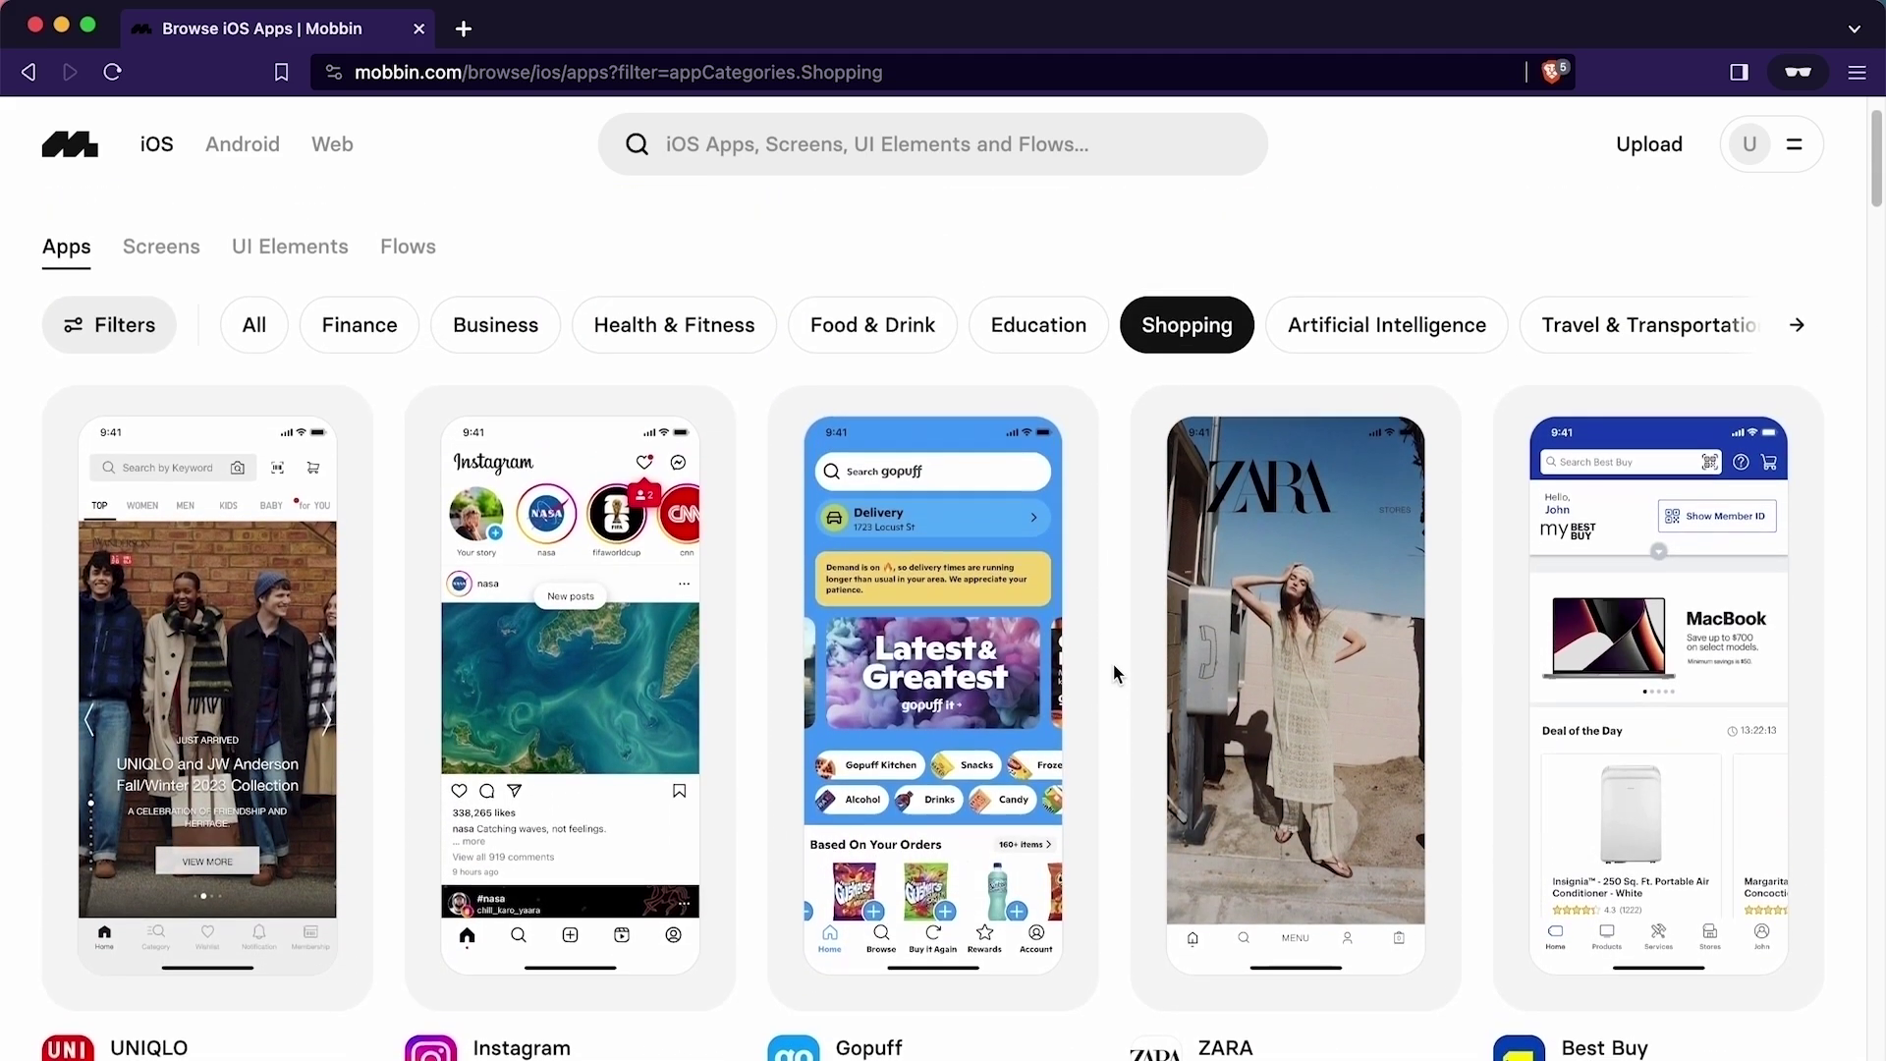
{"action": "scroll", "coordinate": [1113, 674], "scroll_direction": "down", "scroll_amount": 1}
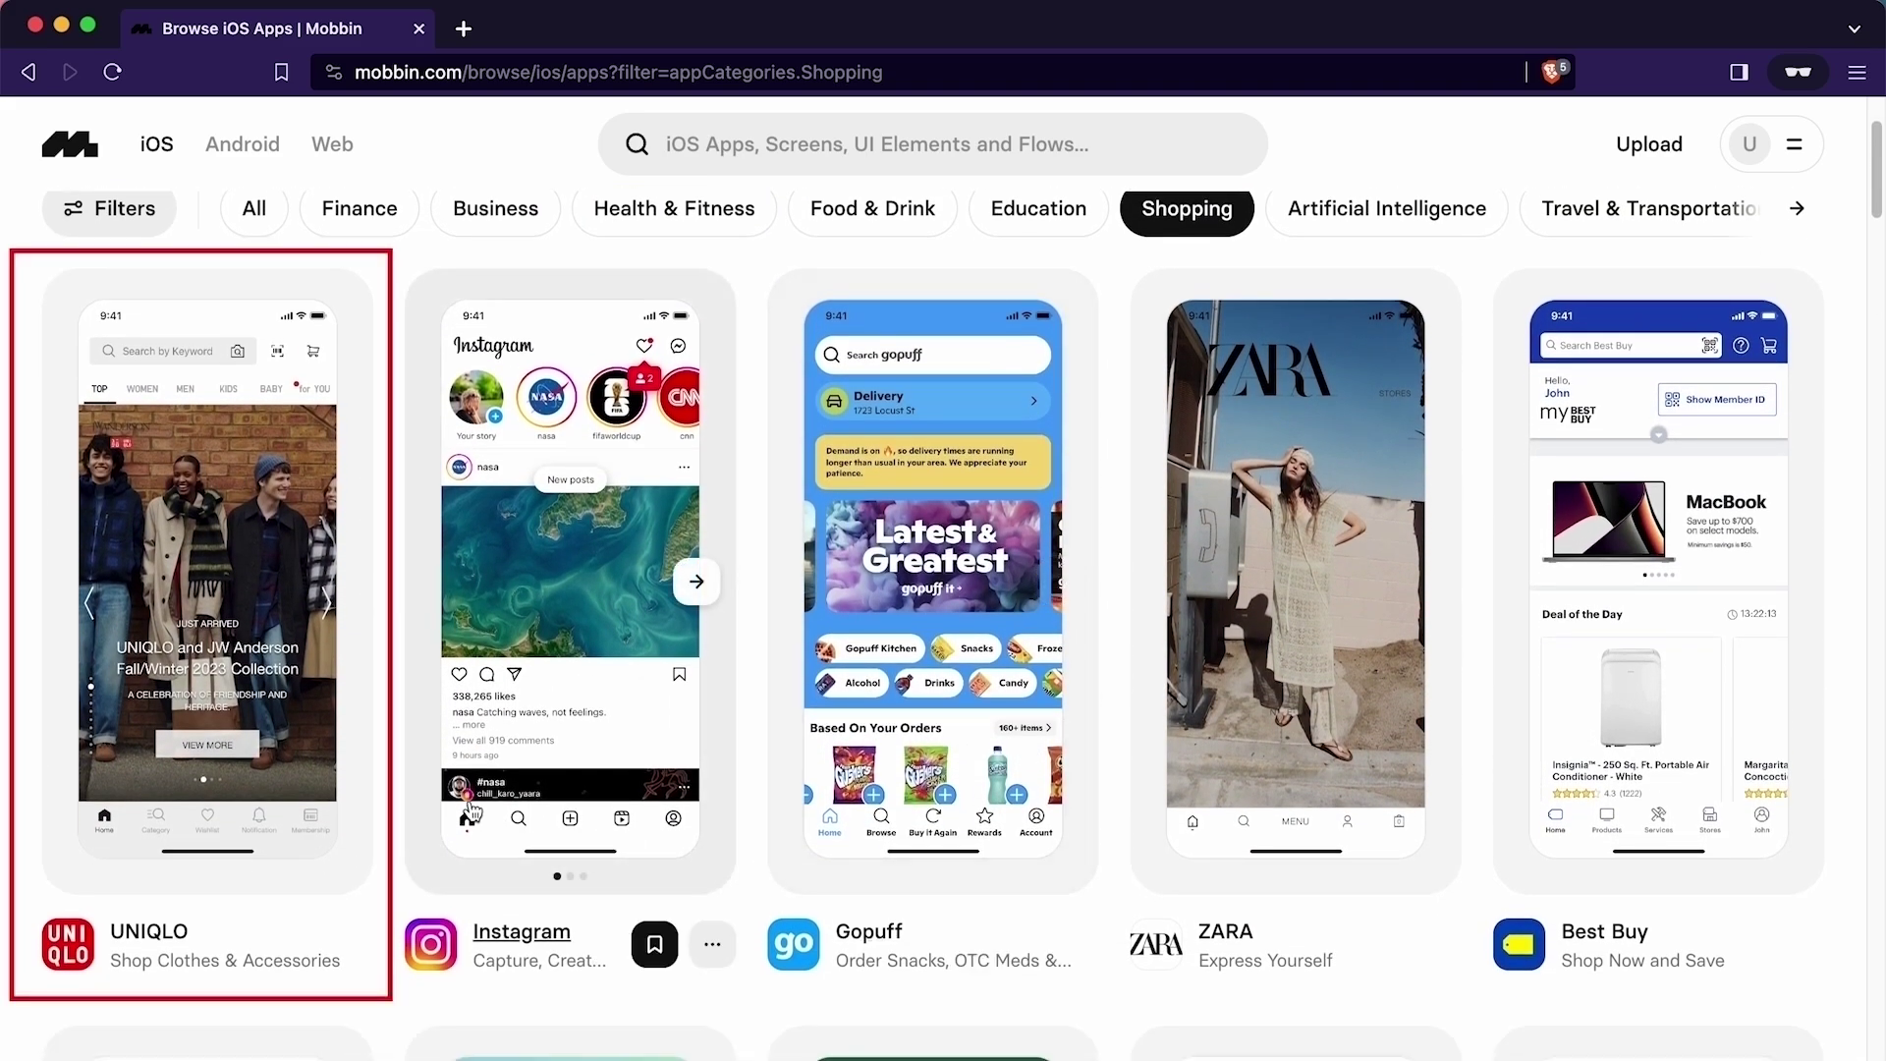
- Open the UNIQLO app page and scroll down to its flows
{"action": "left_click", "coordinate": [235, 619]}
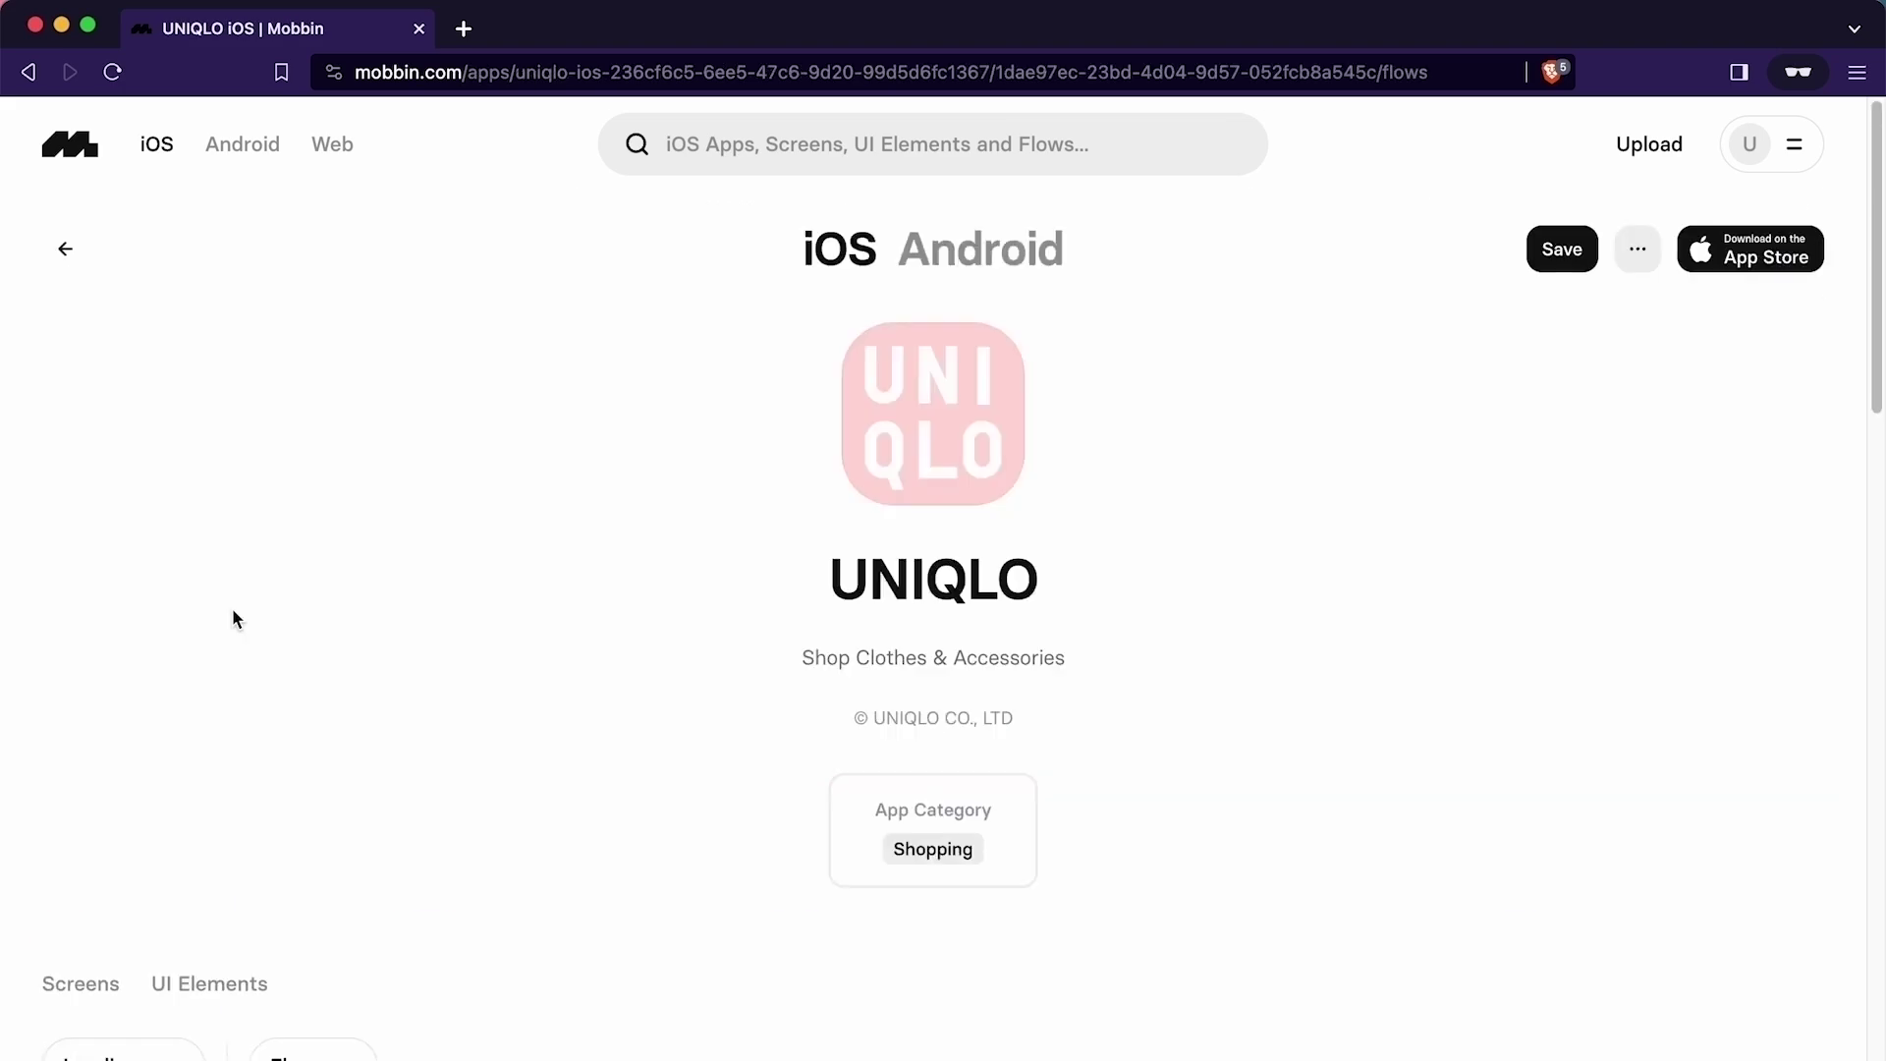
{"action": "scroll", "coordinate": [1226, 755], "scroll_direction": "down", "scroll_amount": 10}
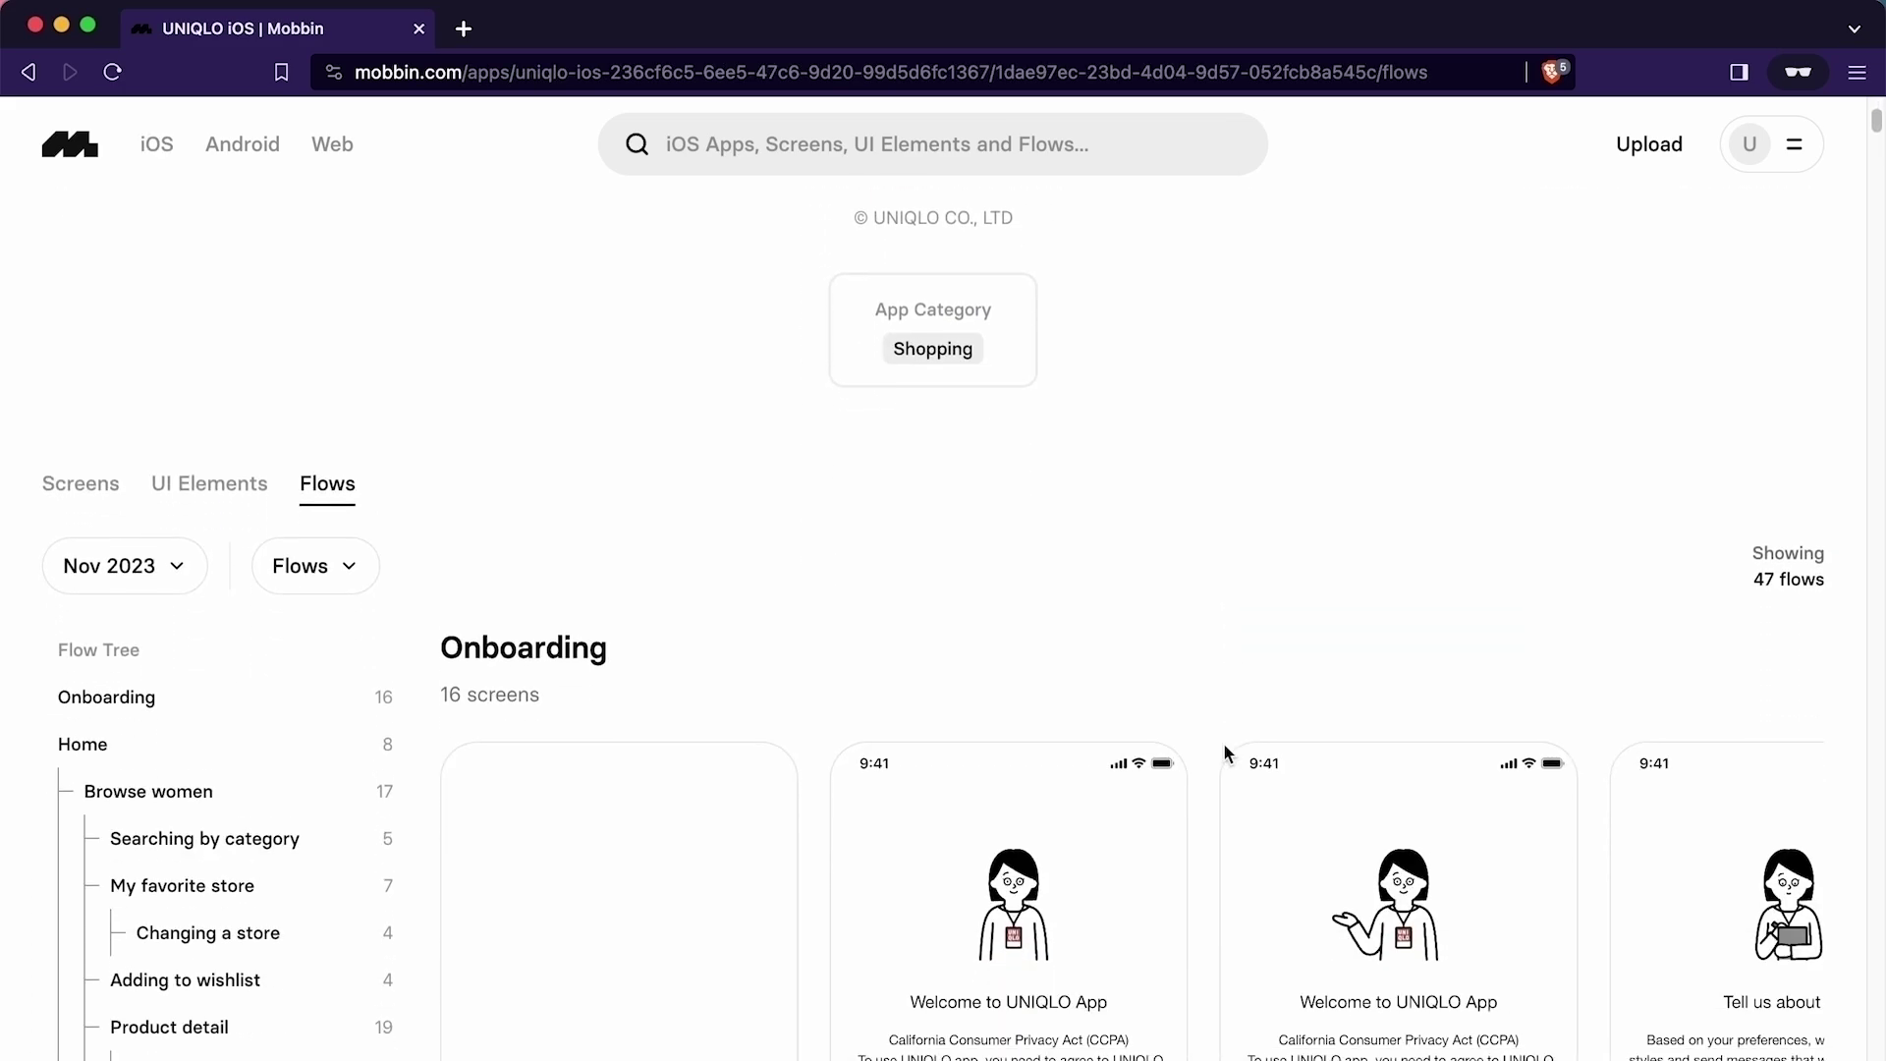
{"action": "scroll", "coordinate": [1207, 722], "scroll_direction": "down", "scroll_amount": 2}
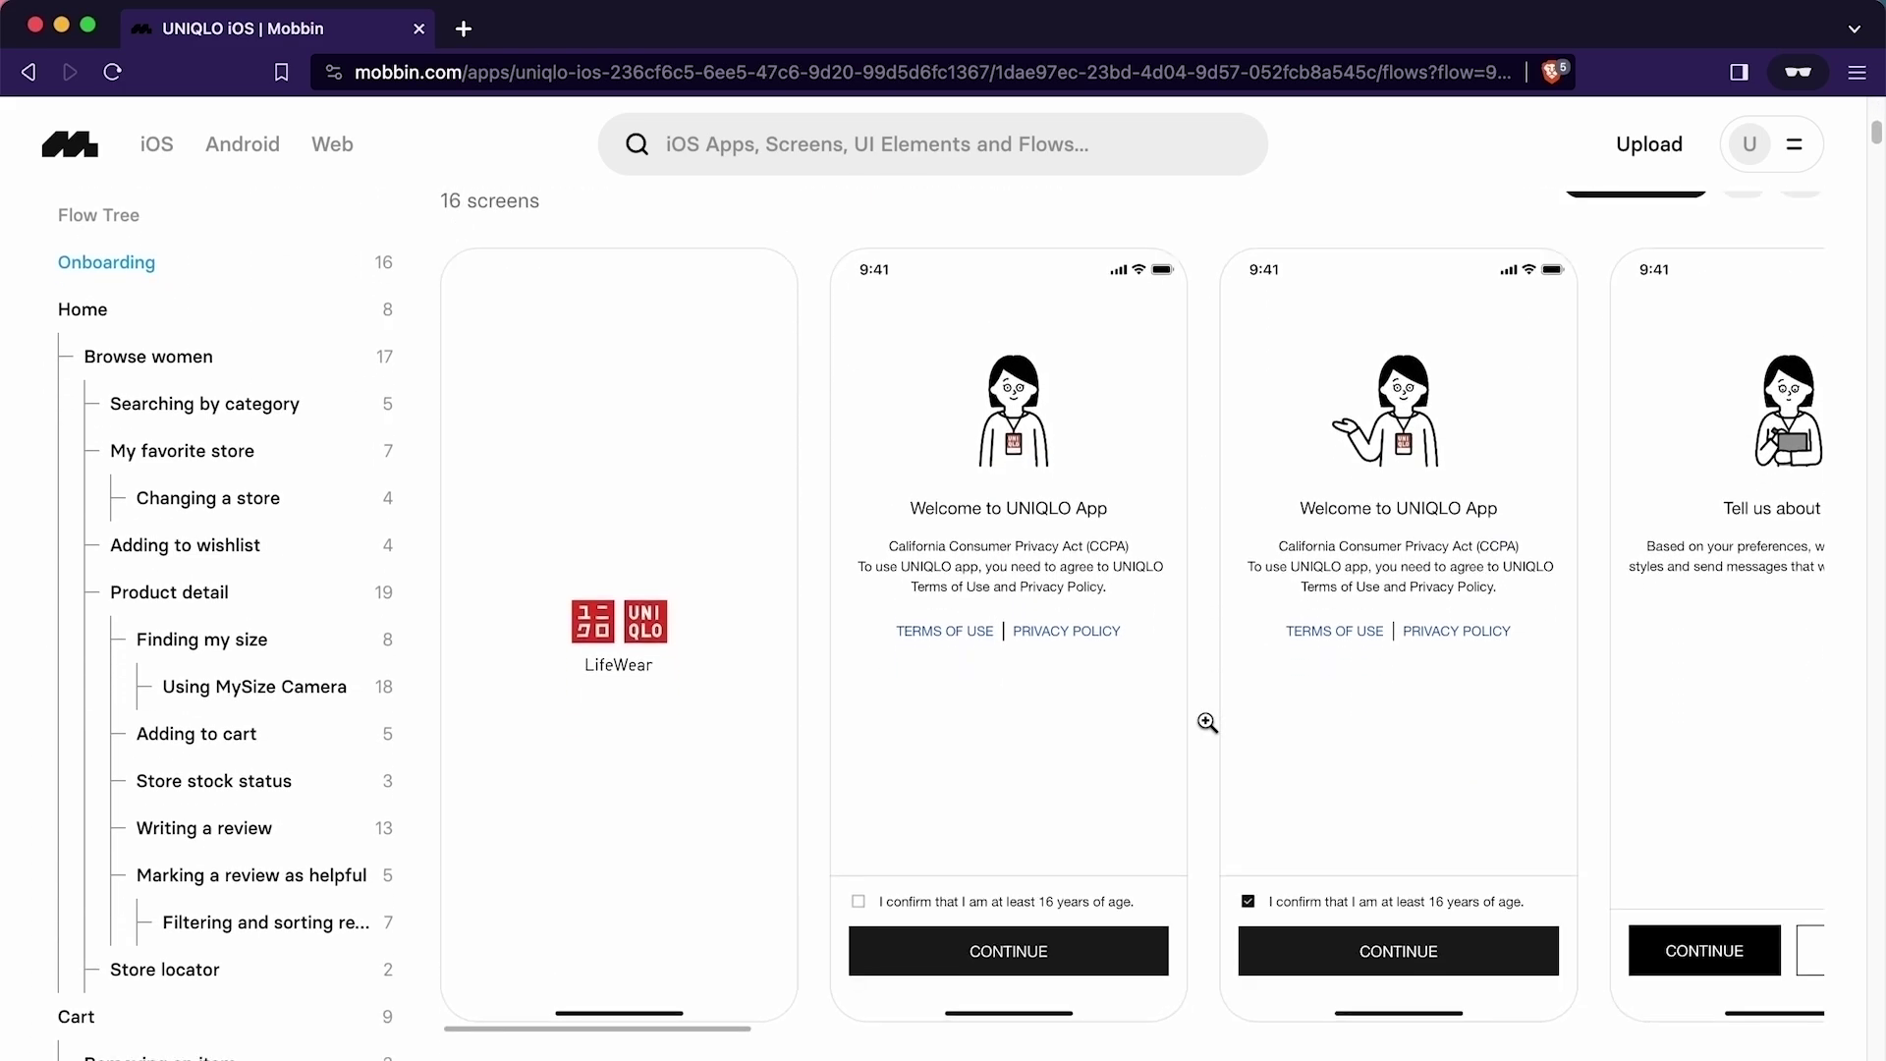
{"action": "scroll", "coordinate": [1207, 722], "scroll_direction": "right", "scroll_amount": 10}
{"action": "scroll", "coordinate": [1208, 722], "scroll_direction": "up", "scroll_amount": 3}
- Set browser zoom to 80% and scroll through the Onboarding, Home and Browse women flows
{"action": "left_click", "coordinate": [1863, 83]}
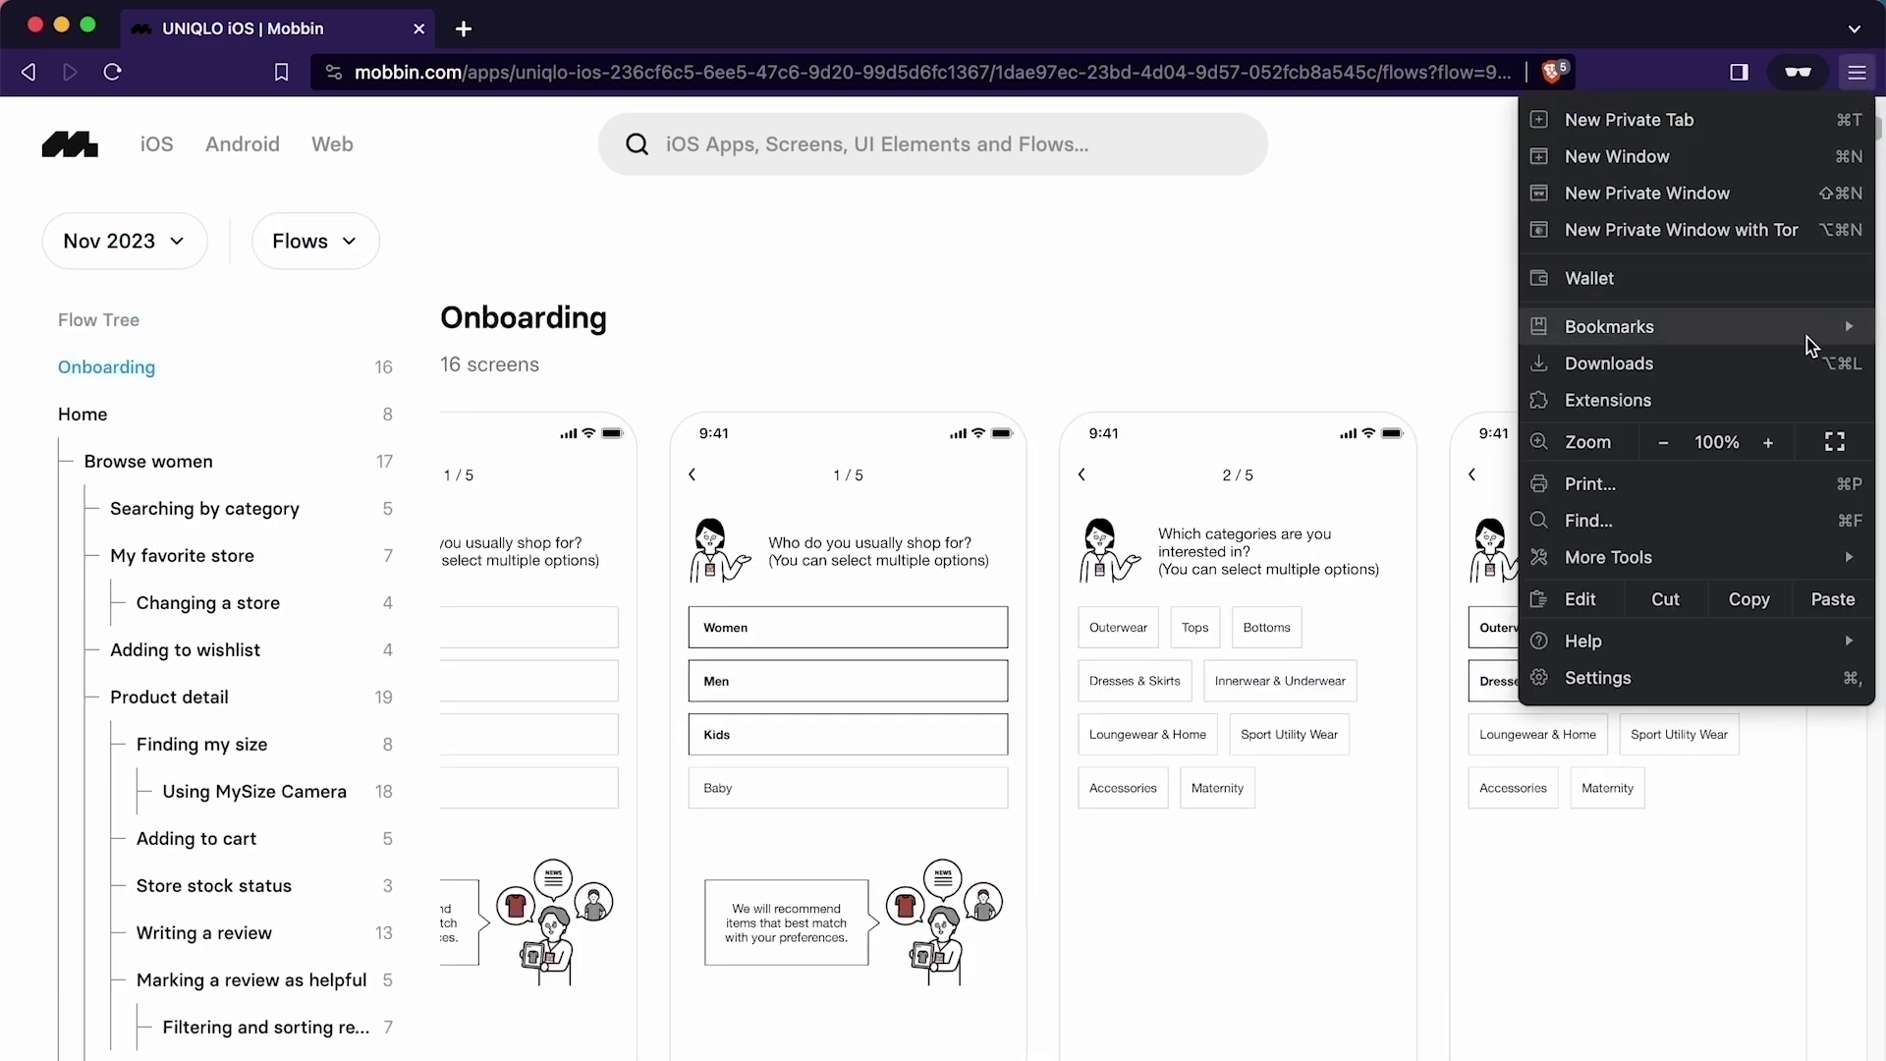
{"action": "left_click", "coordinate": [1662, 452]}
{"action": "left_click", "coordinate": [1662, 452]}
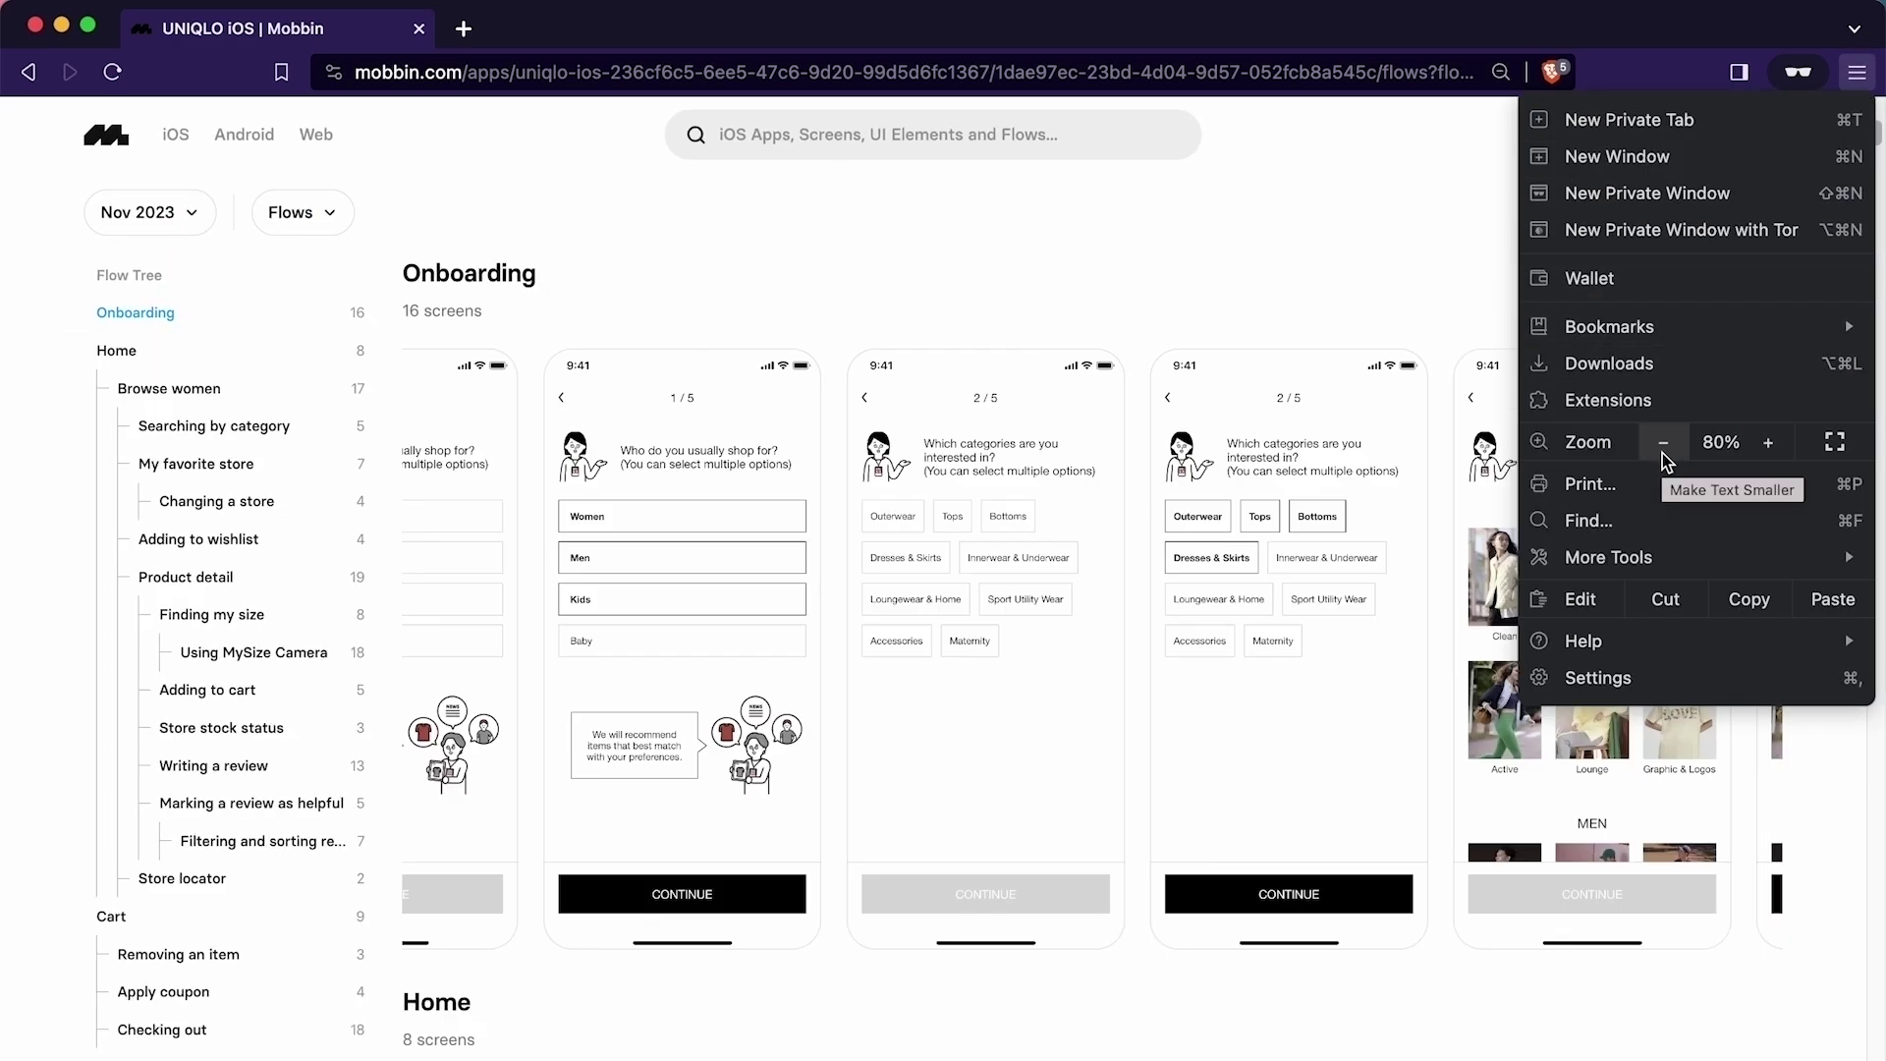
{"action": "left_click", "coordinate": [1293, 287]}
{"action": "scroll", "coordinate": [683, 798], "scroll_direction": "down", "scroll_amount": 2}
{"action": "scroll", "coordinate": [683, 799], "scroll_direction": "down", "scroll_amount": 7}
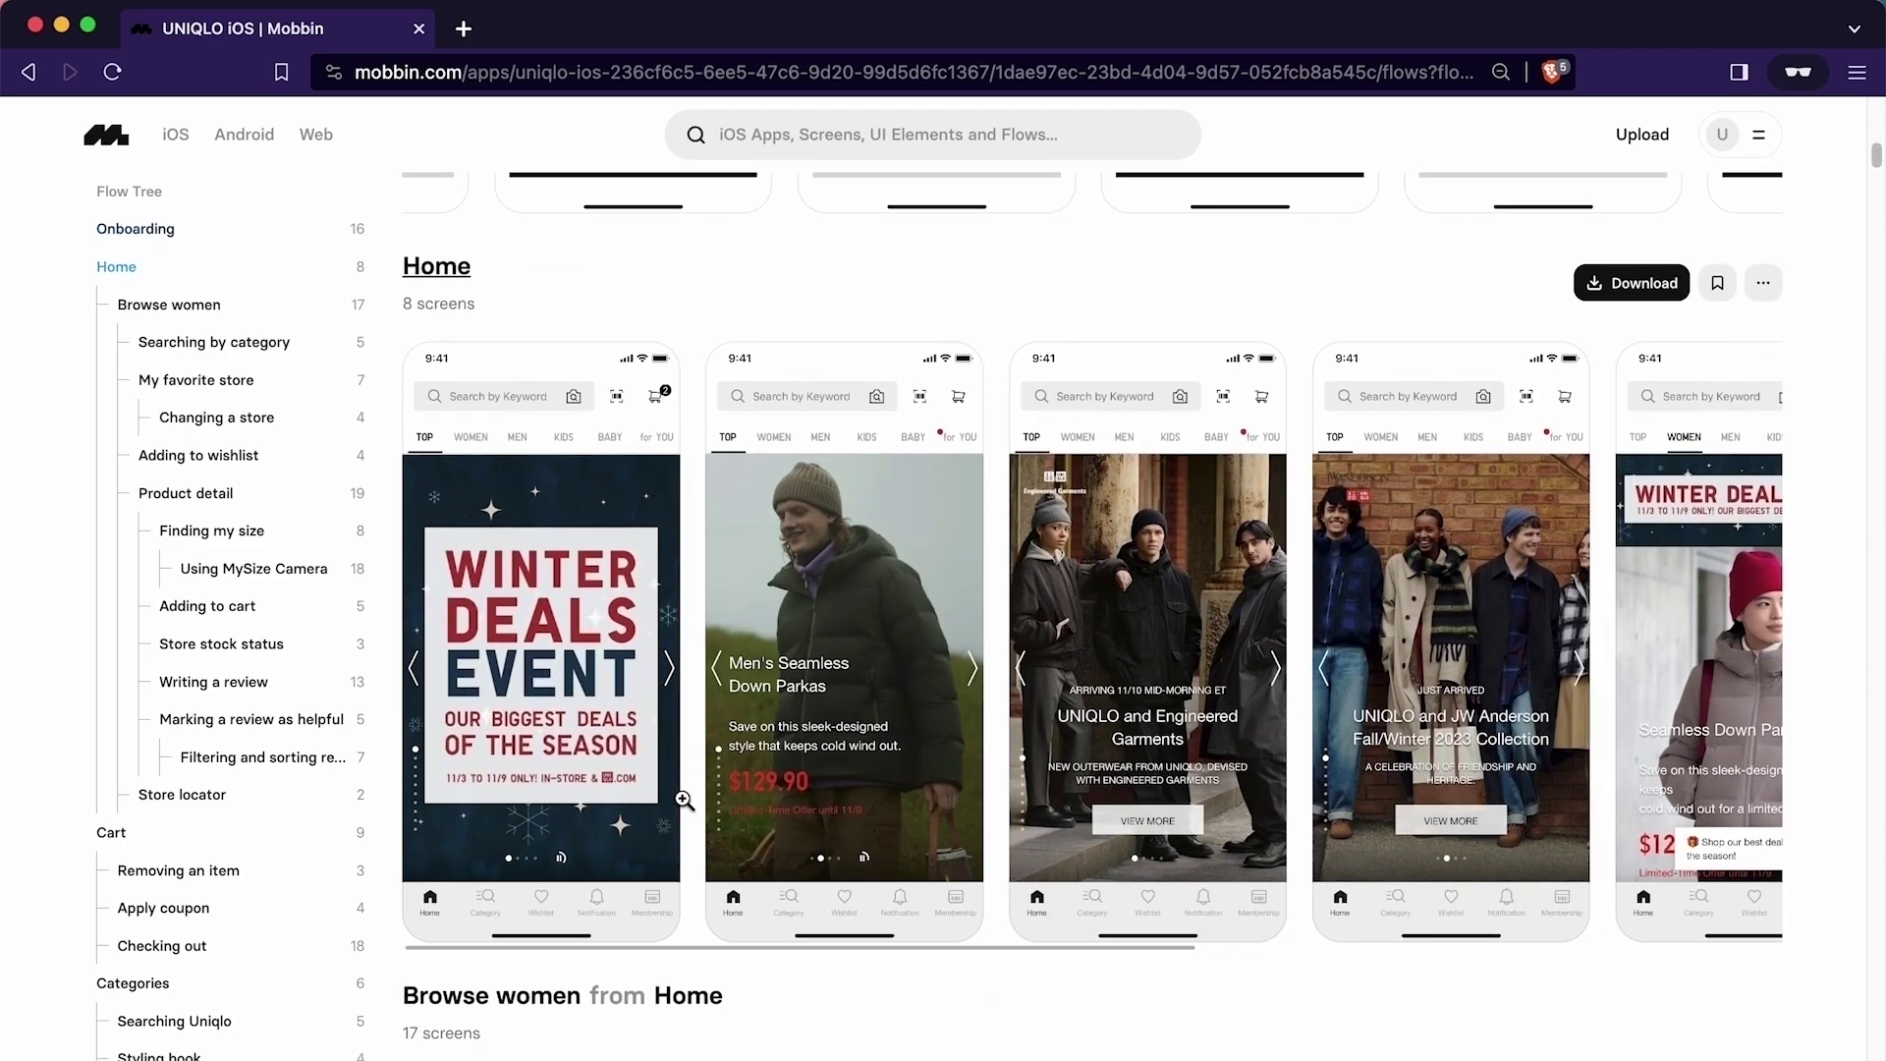
{"action": "scroll", "coordinate": [987, 780], "scroll_direction": "right", "scroll_amount": 10}
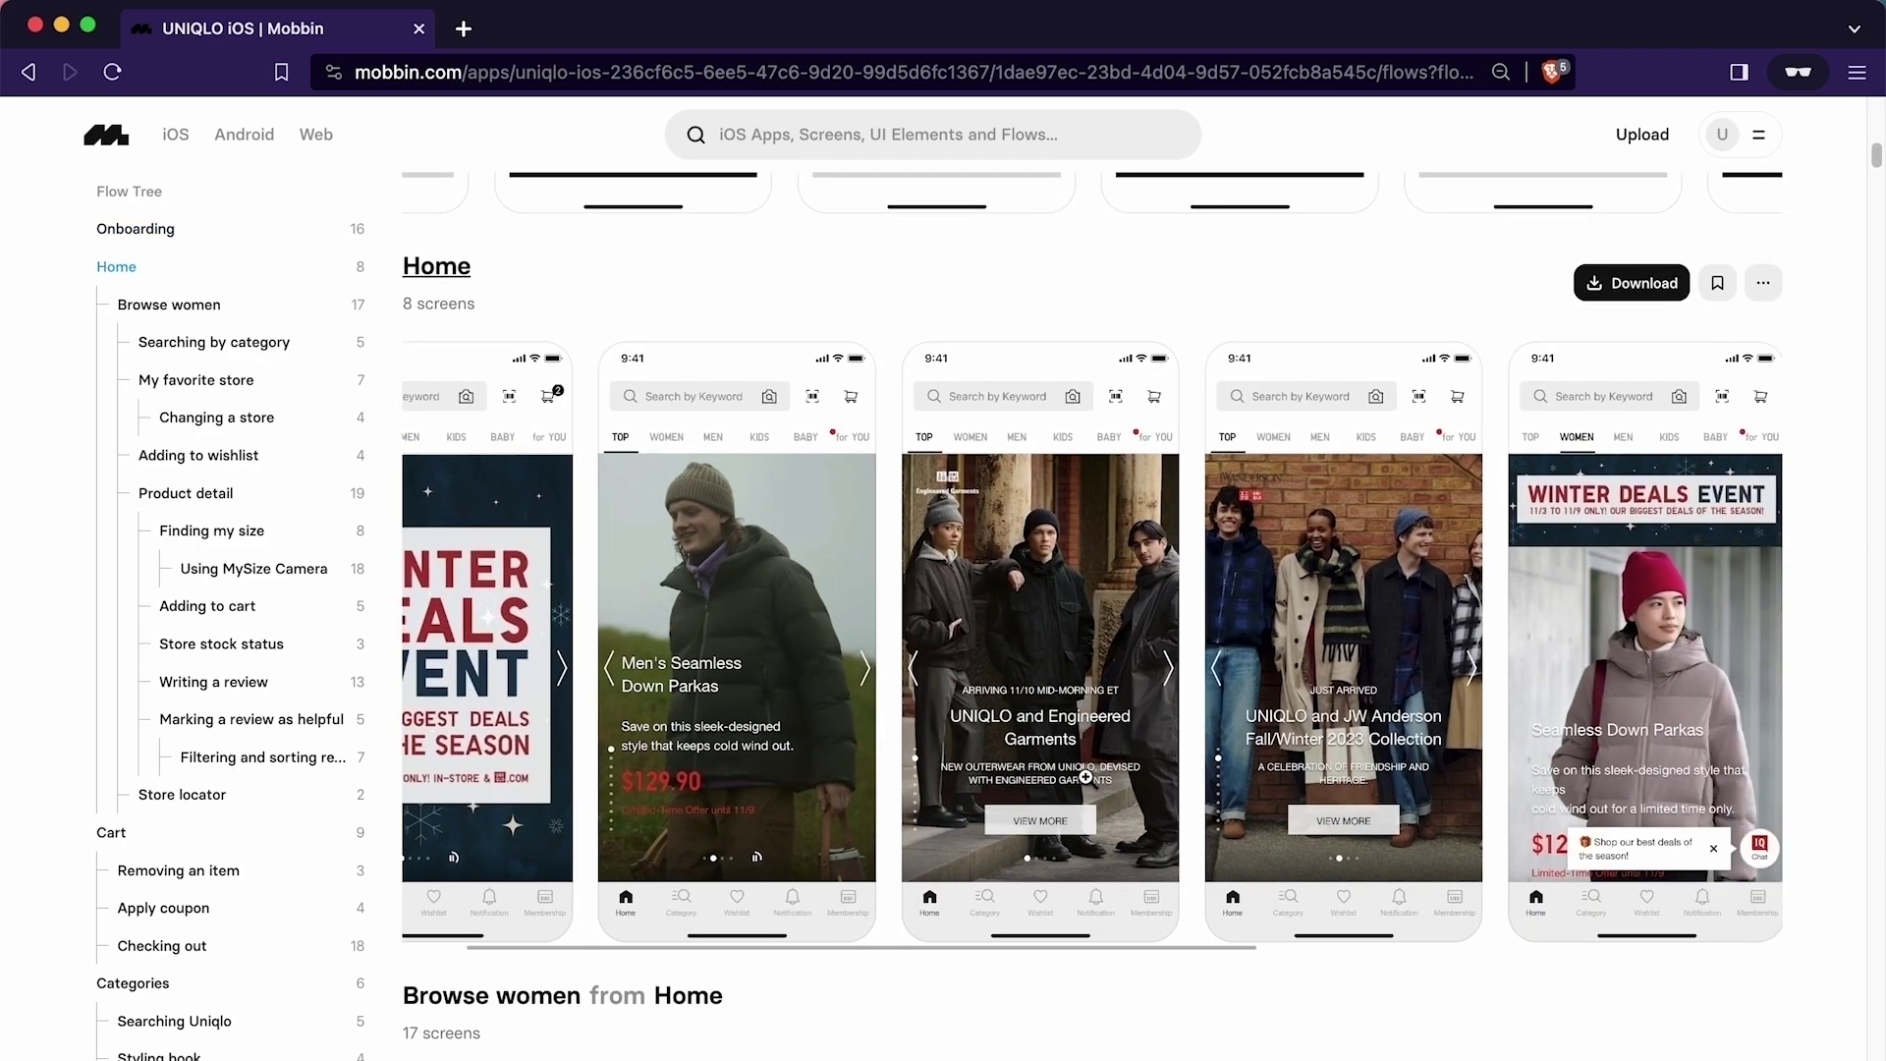
{"action": "scroll", "coordinate": [1086, 777], "scroll_direction": "right", "scroll_amount": 2}
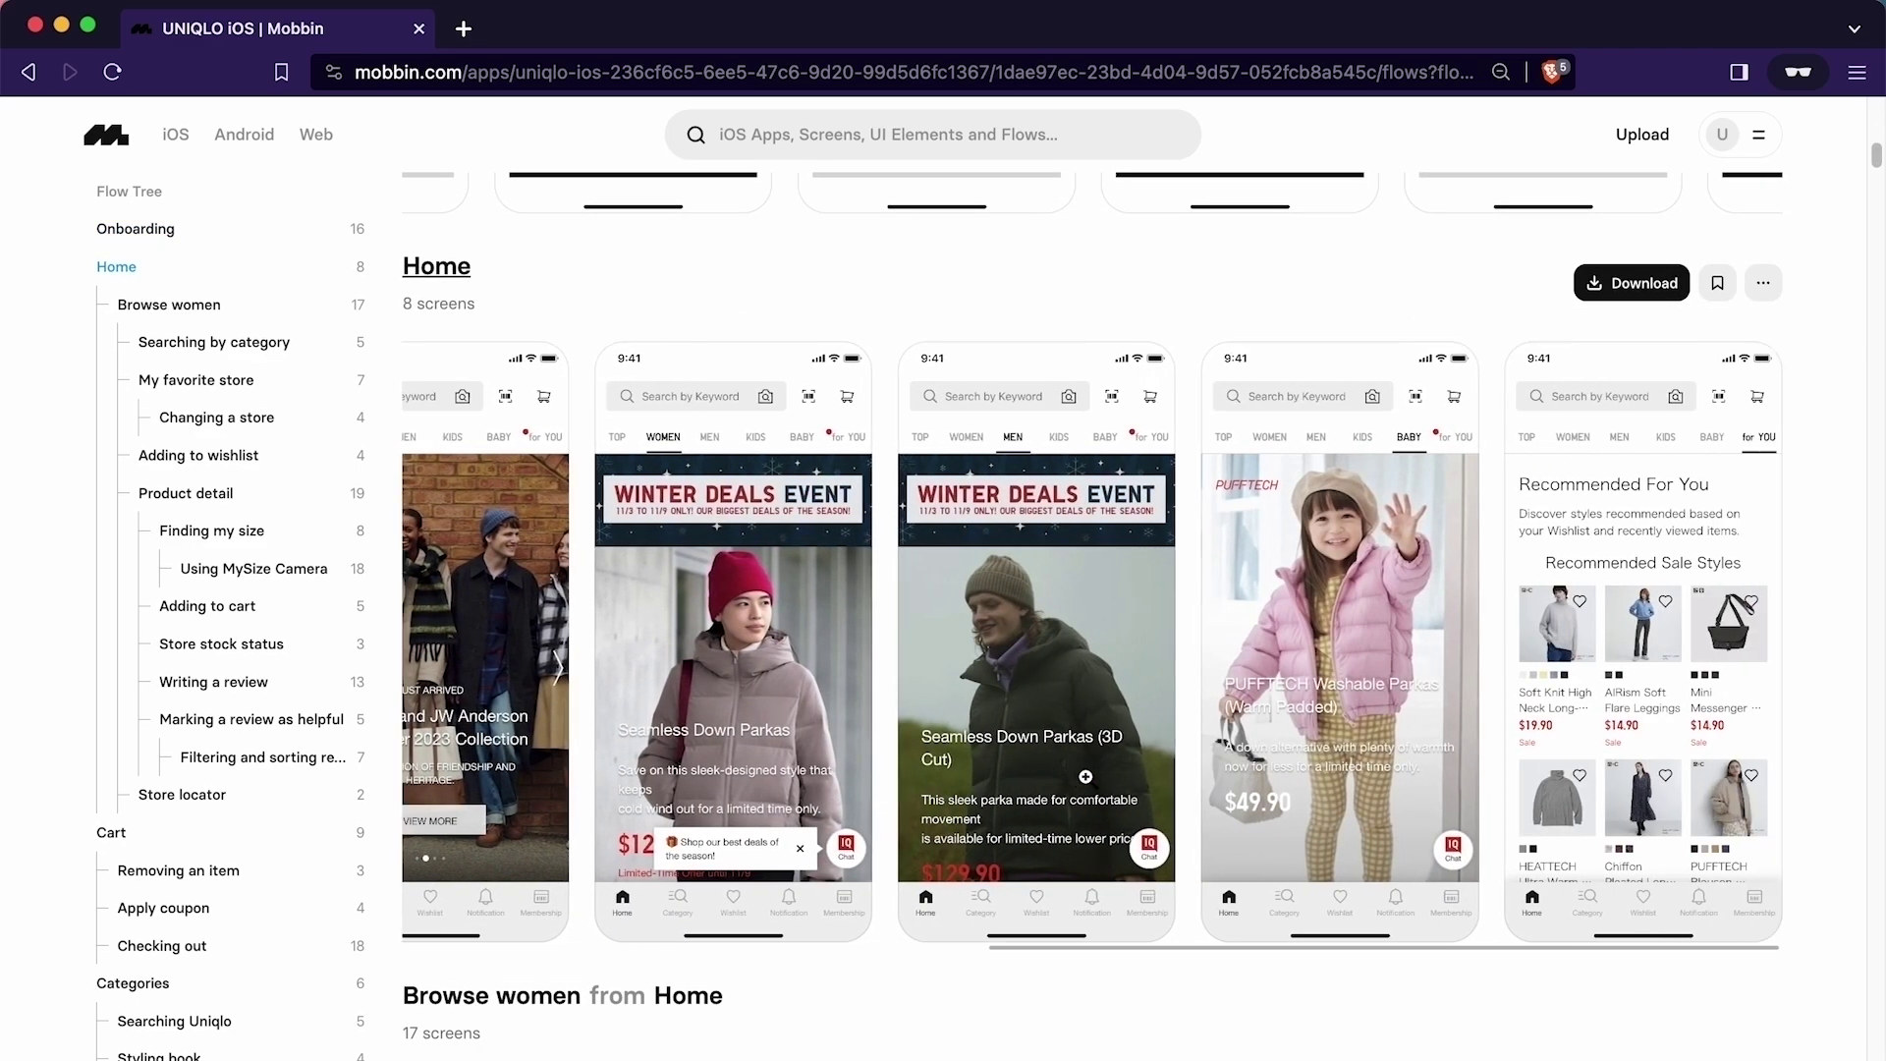
{"action": "scroll", "coordinate": [1085, 777], "scroll_direction": "down", "scroll_amount": 5}
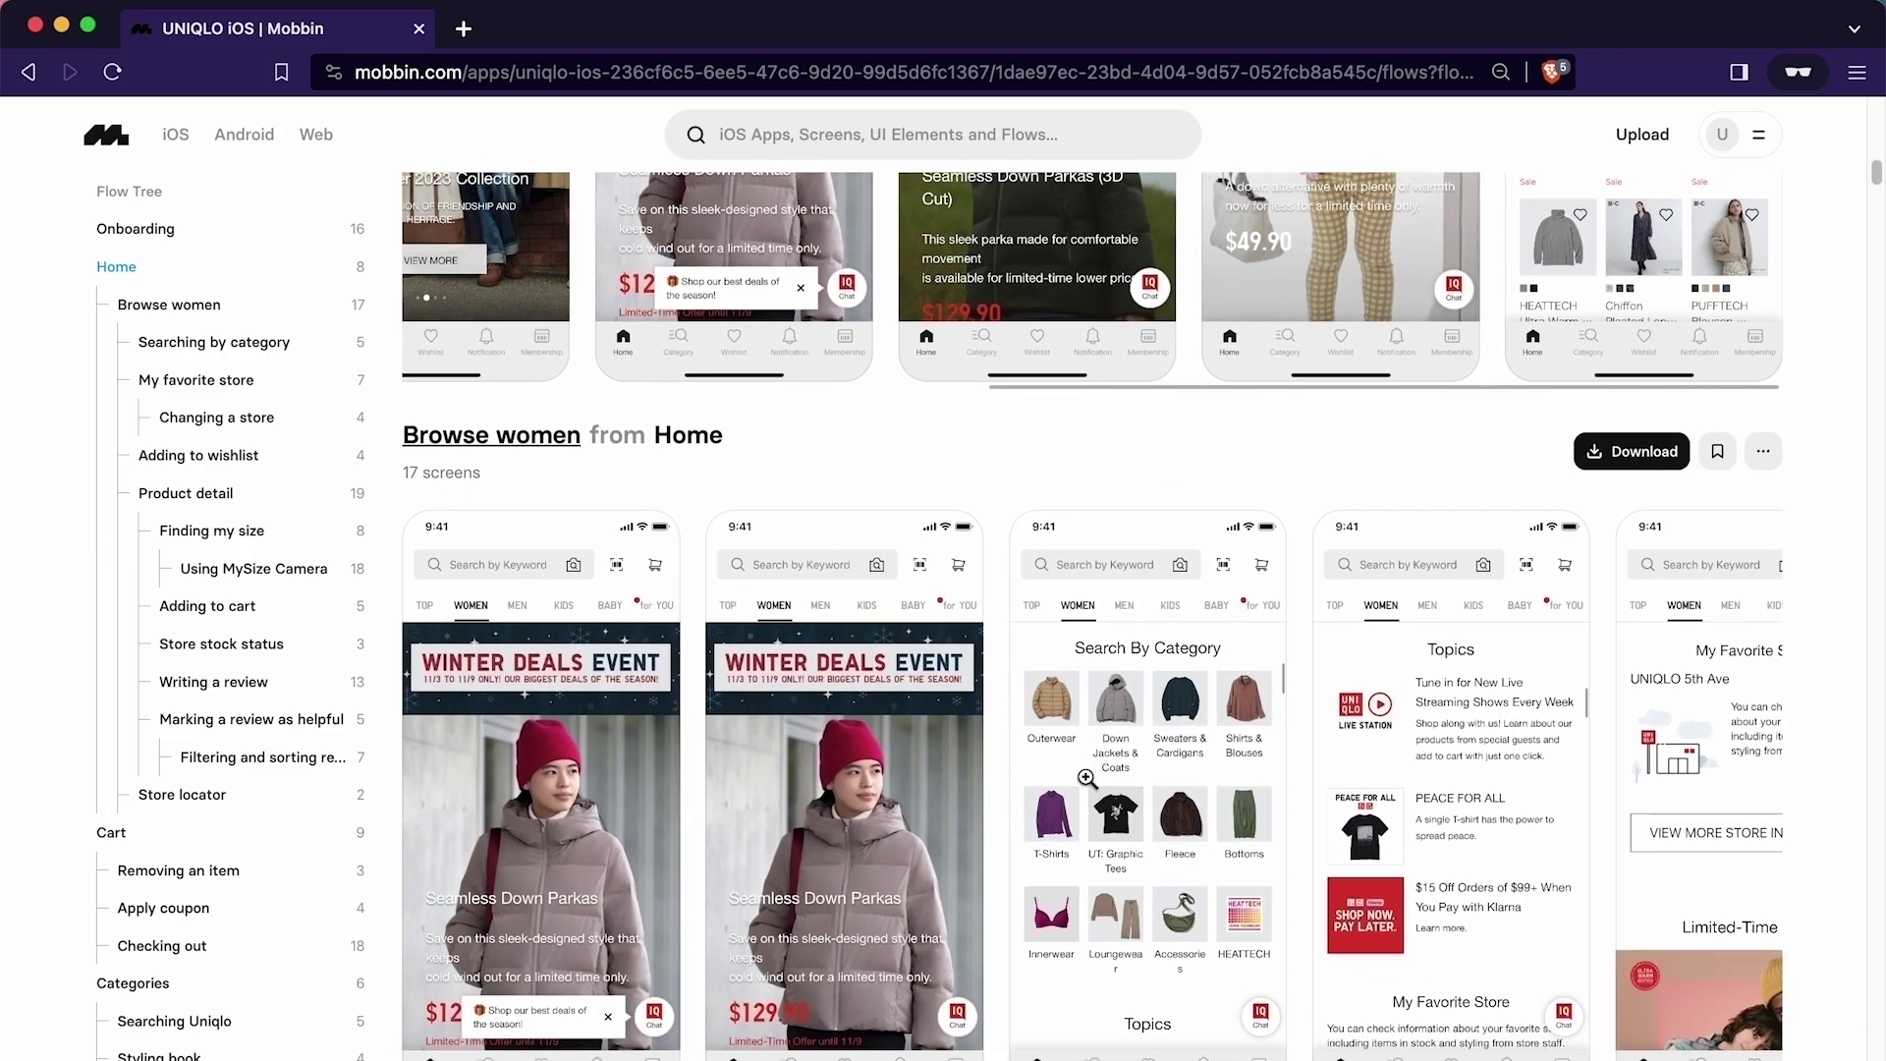
{"action": "scroll", "coordinate": [1086, 778], "scroll_direction": "down", "scroll_amount": 4}
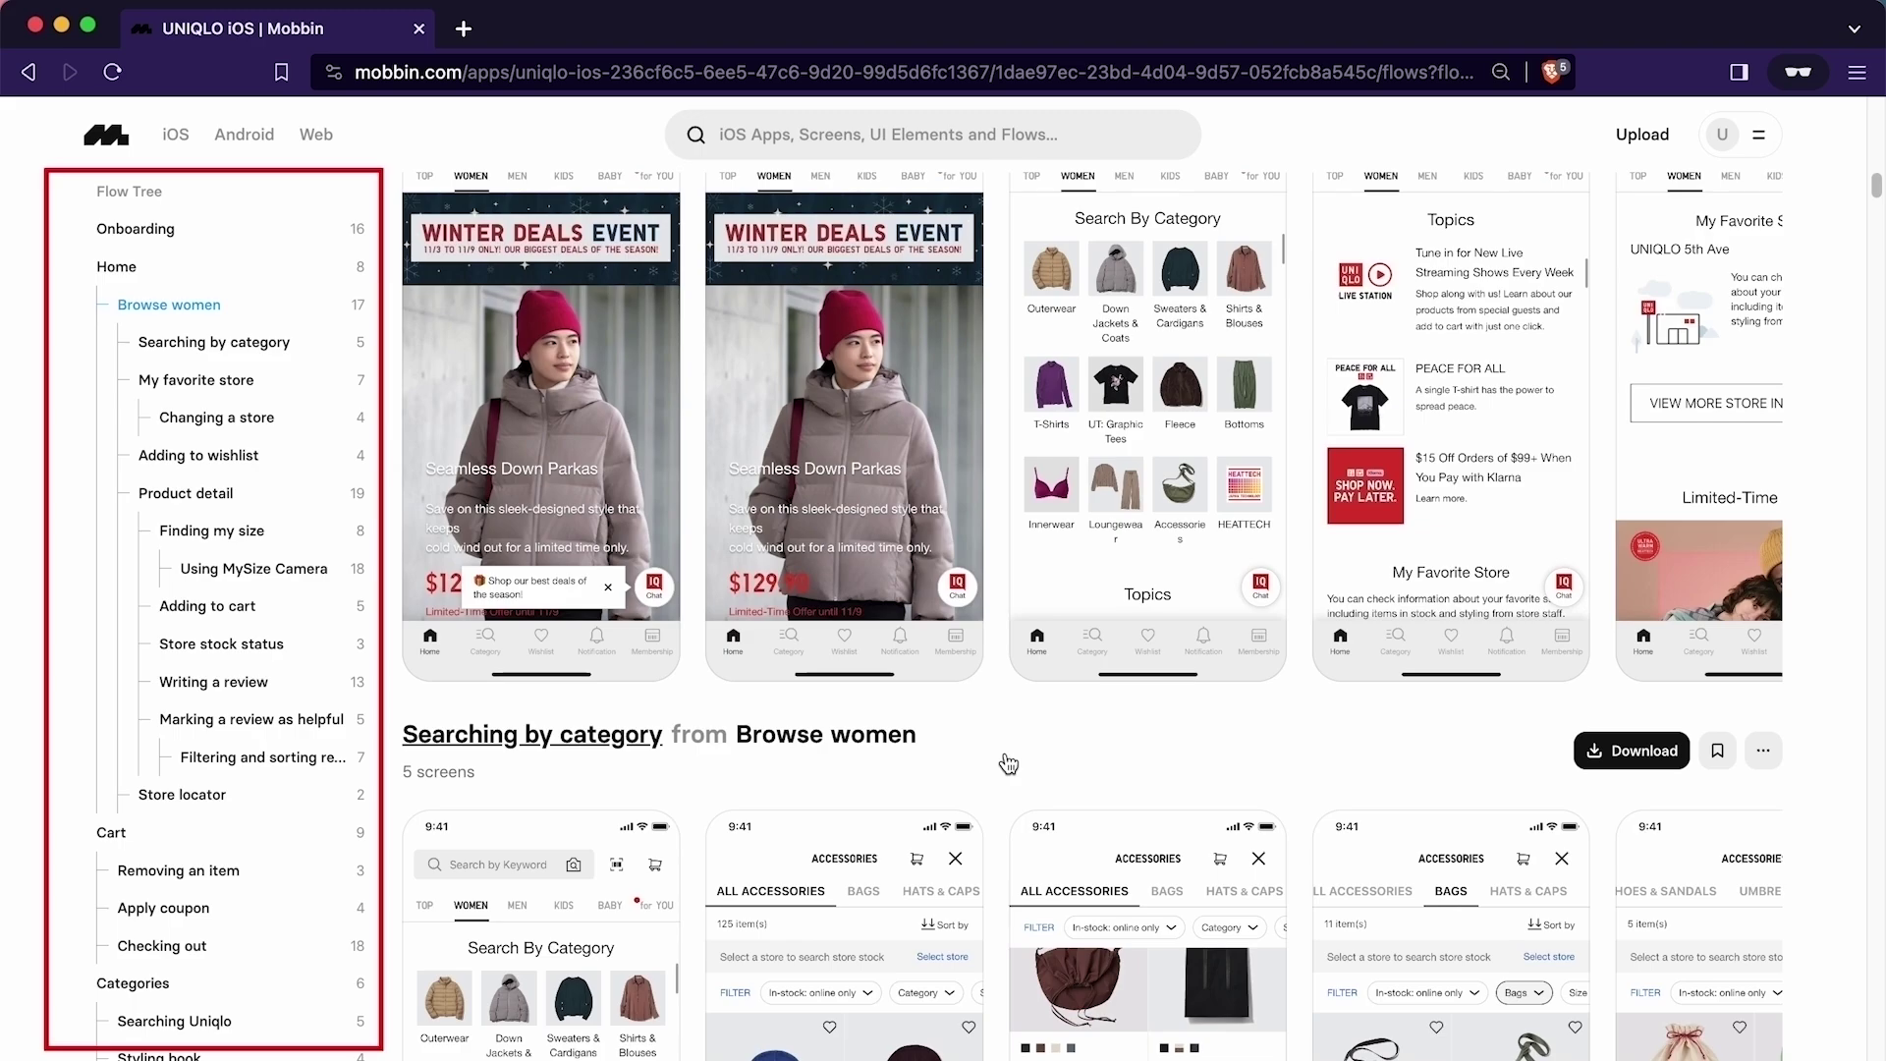
{"action": "scroll", "coordinate": [1009, 763], "scroll_direction": "down", "scroll_amount": 5}
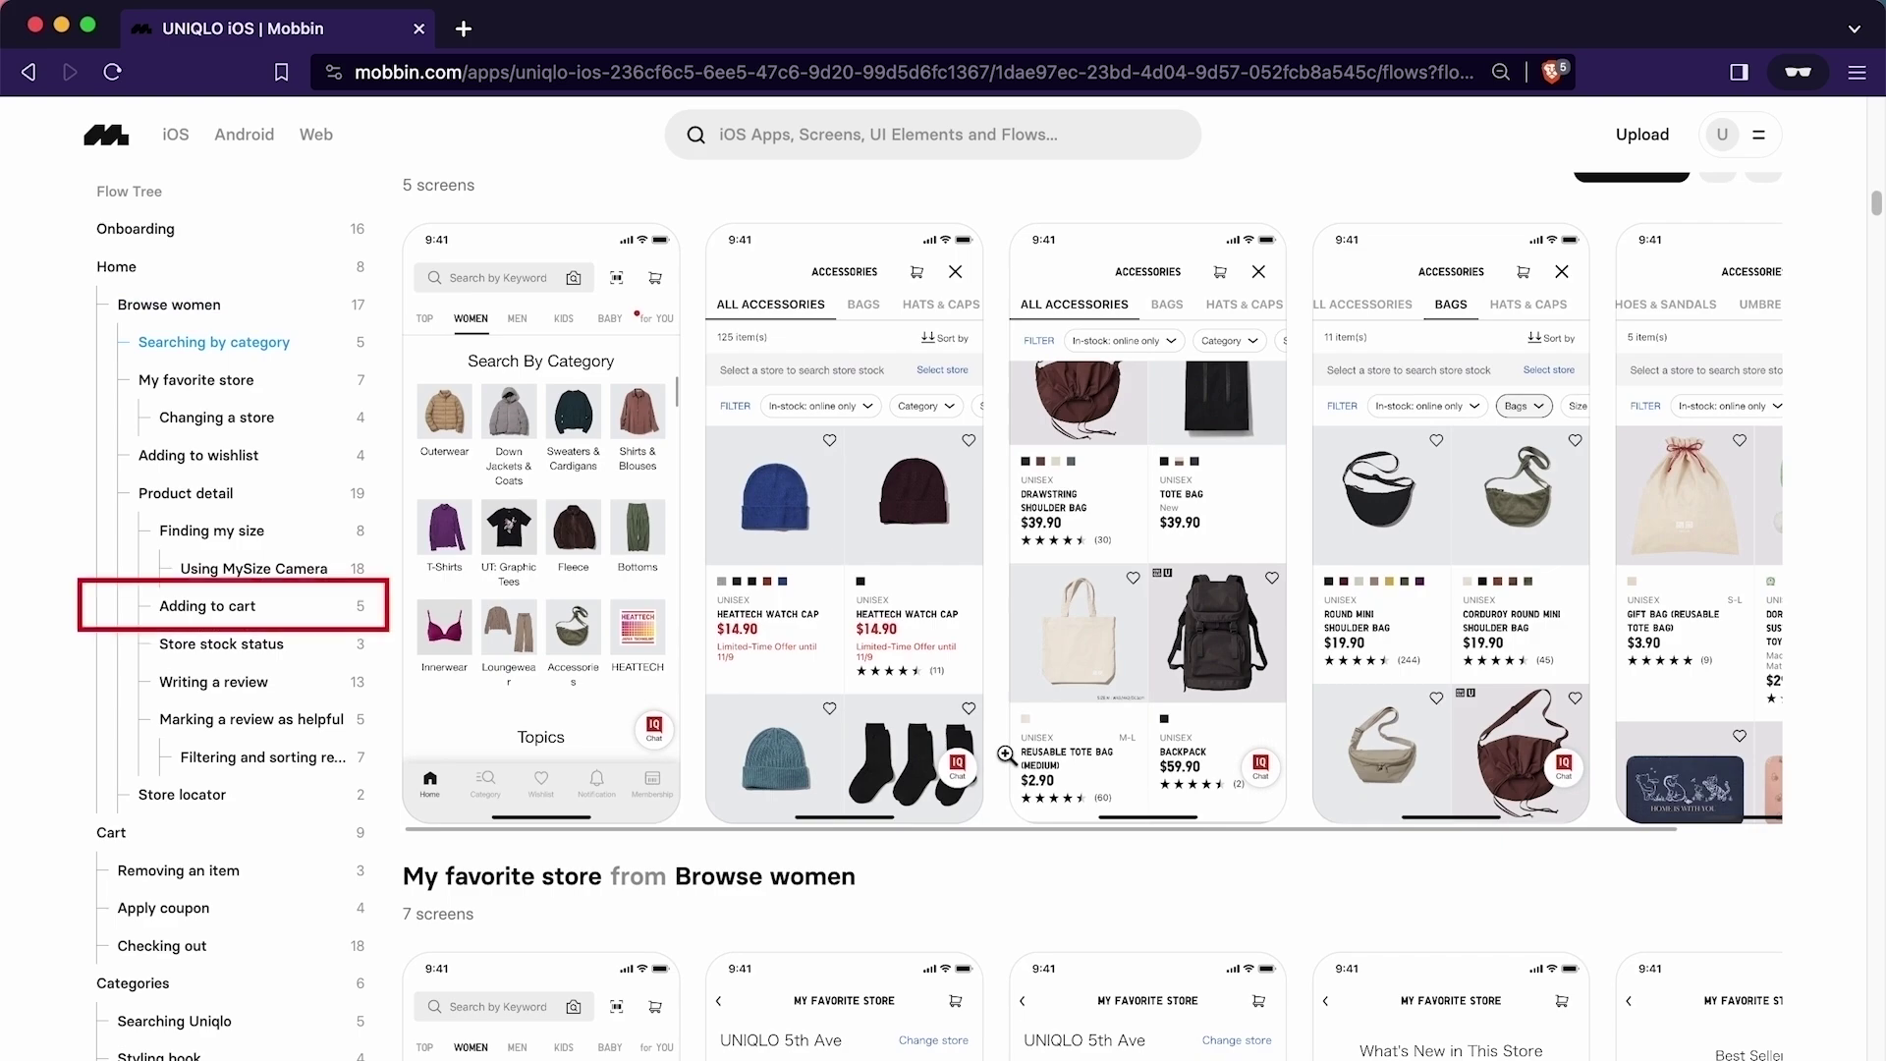
- Jump to UNIQLO's 5-screen Adding to cart flow and scroll its screens
{"action": "left_click", "coordinate": [217, 607]}
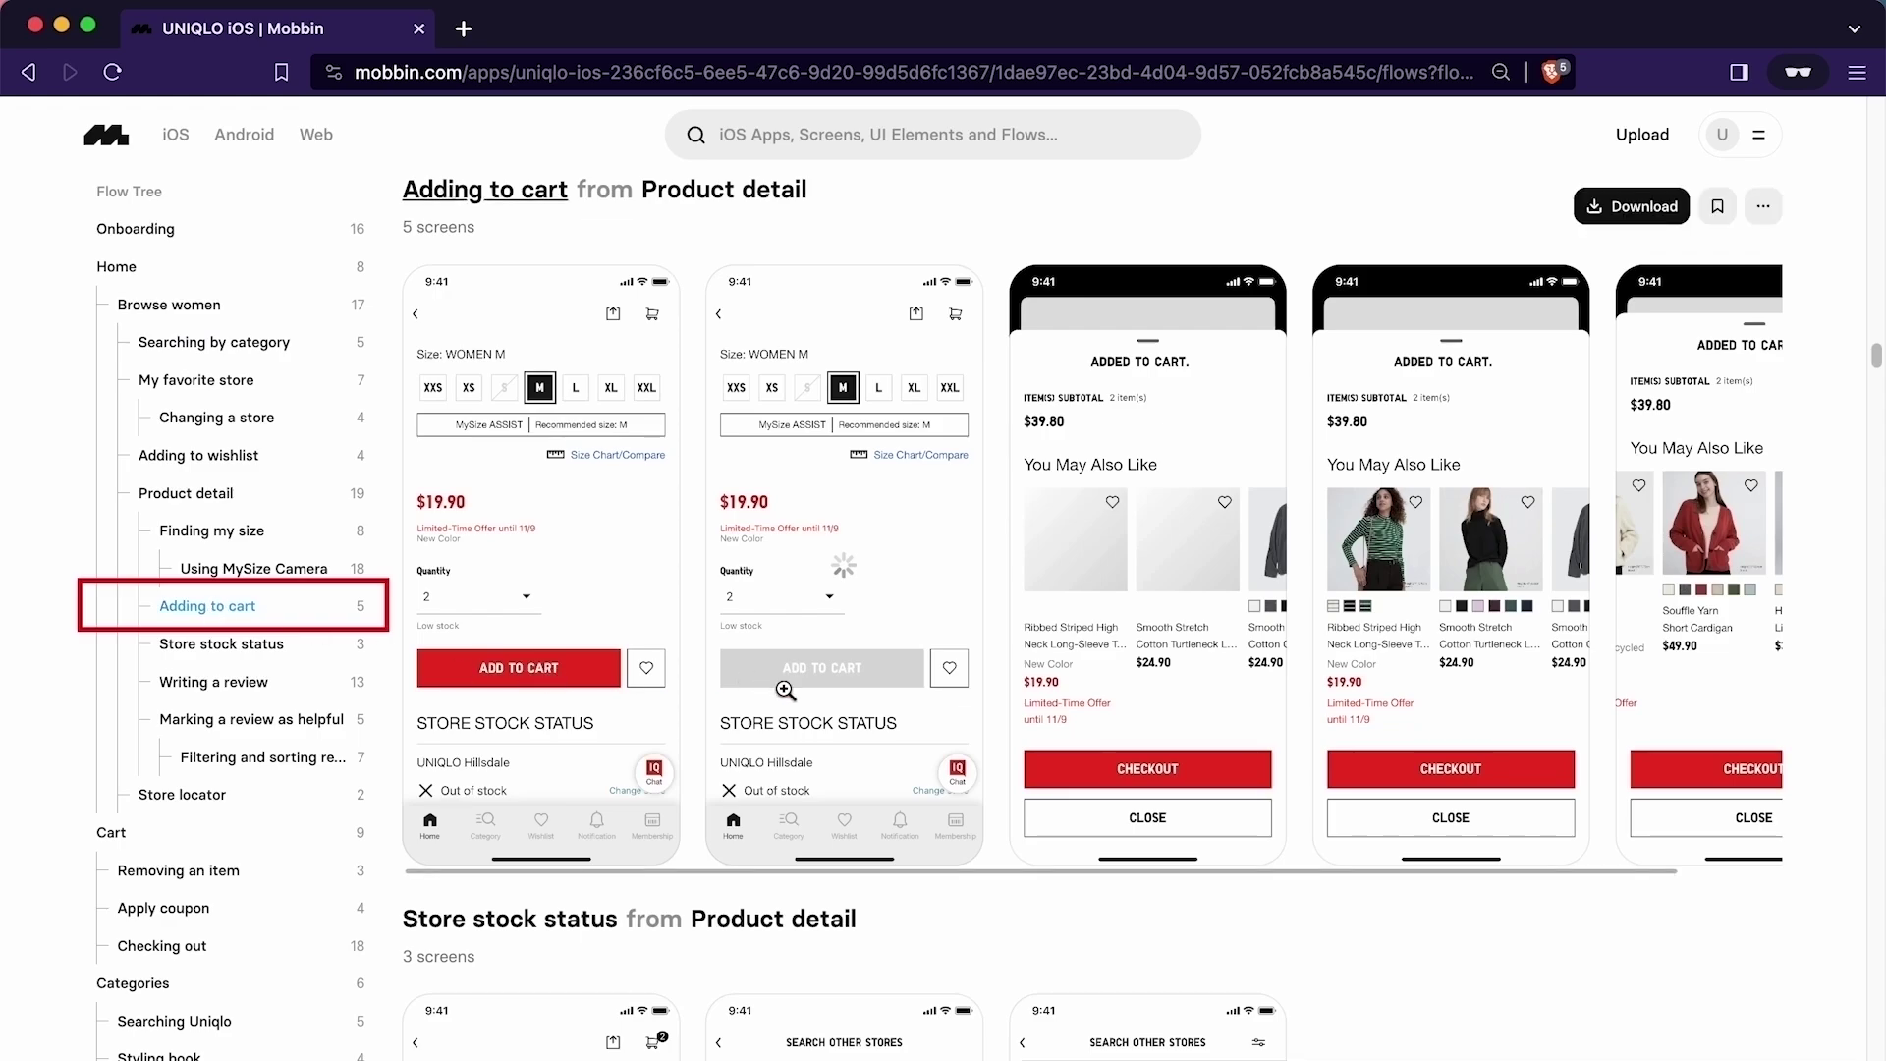
{"action": "scroll", "coordinate": [786, 691], "scroll_direction": "right", "scroll_amount": 2}
{"action": "scroll", "coordinate": [786, 690], "scroll_direction": "left", "scroll_amount": 2}
{"action": "scroll", "coordinate": [1031, 855], "scroll_direction": "up", "scroll_amount": 1}
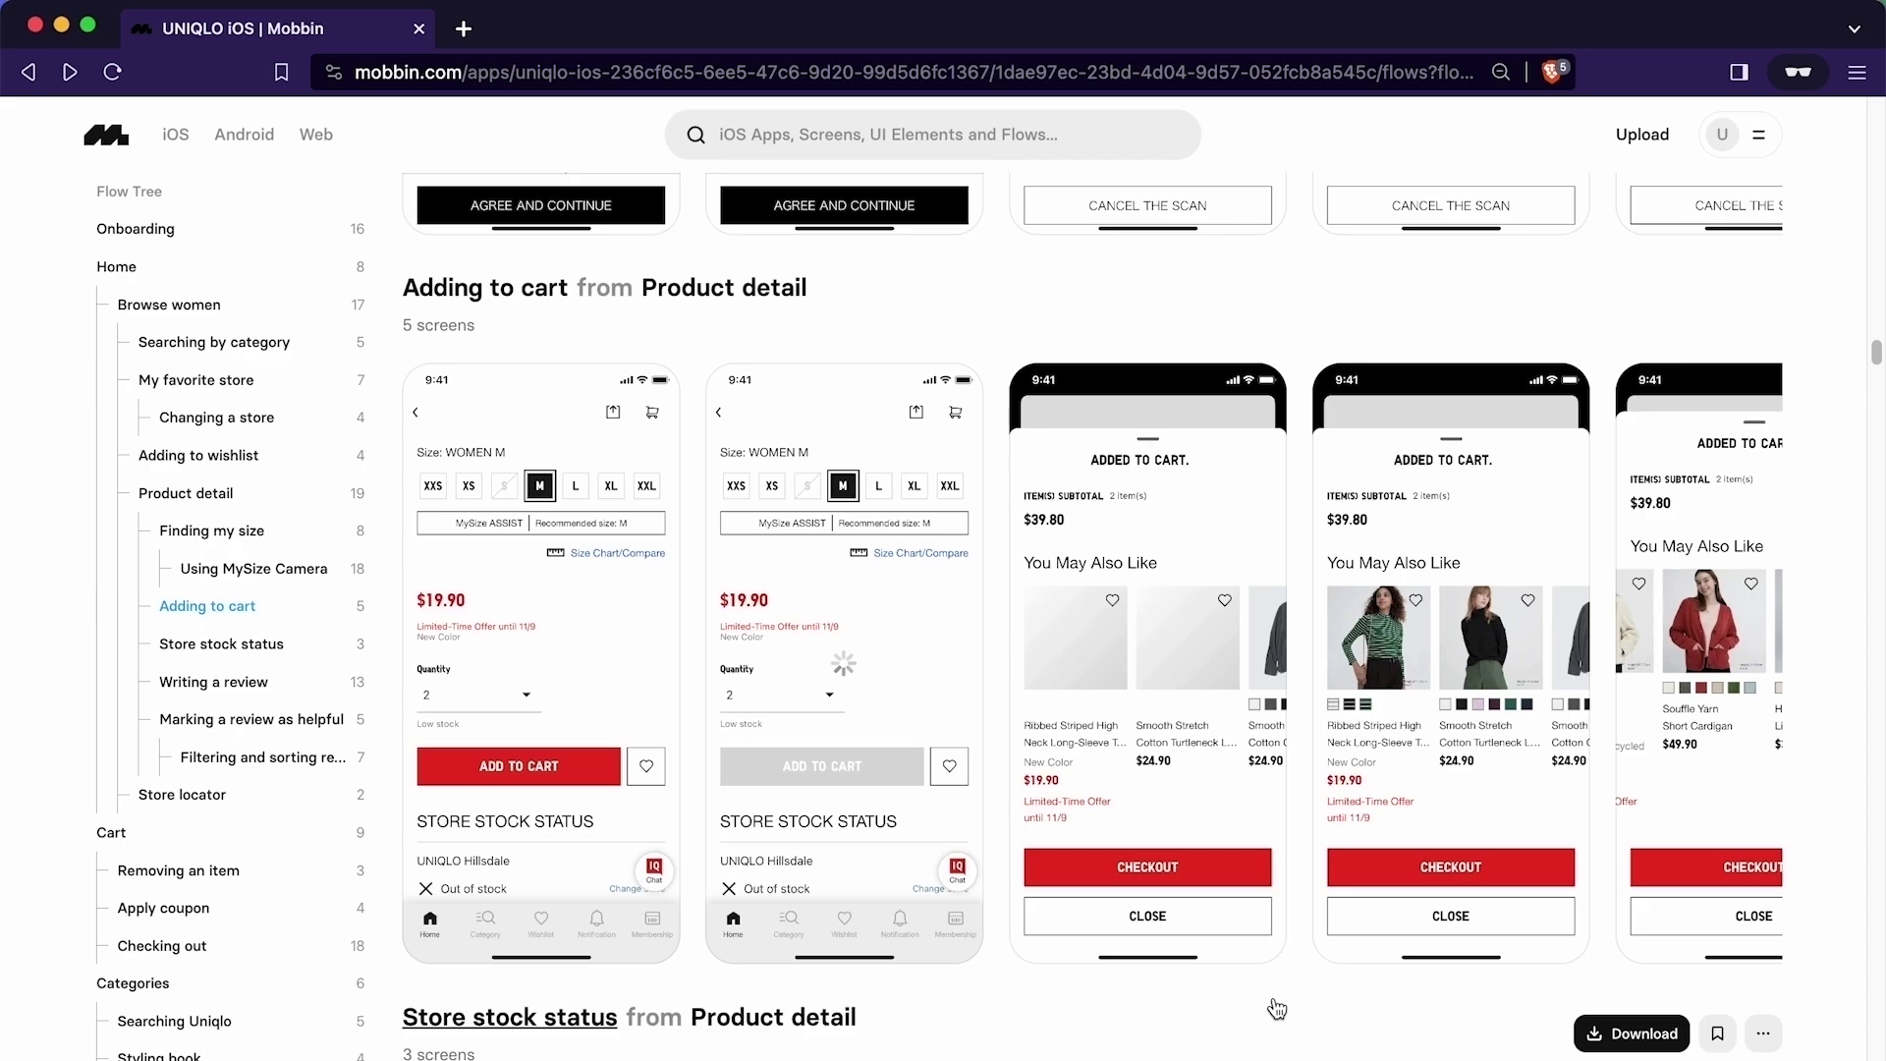
- Try the Finance, Business, Health & Fitness and Food & Drink categories, then switch to iOS Screens
{"action": "left_click", "coordinate": [179, 149]}
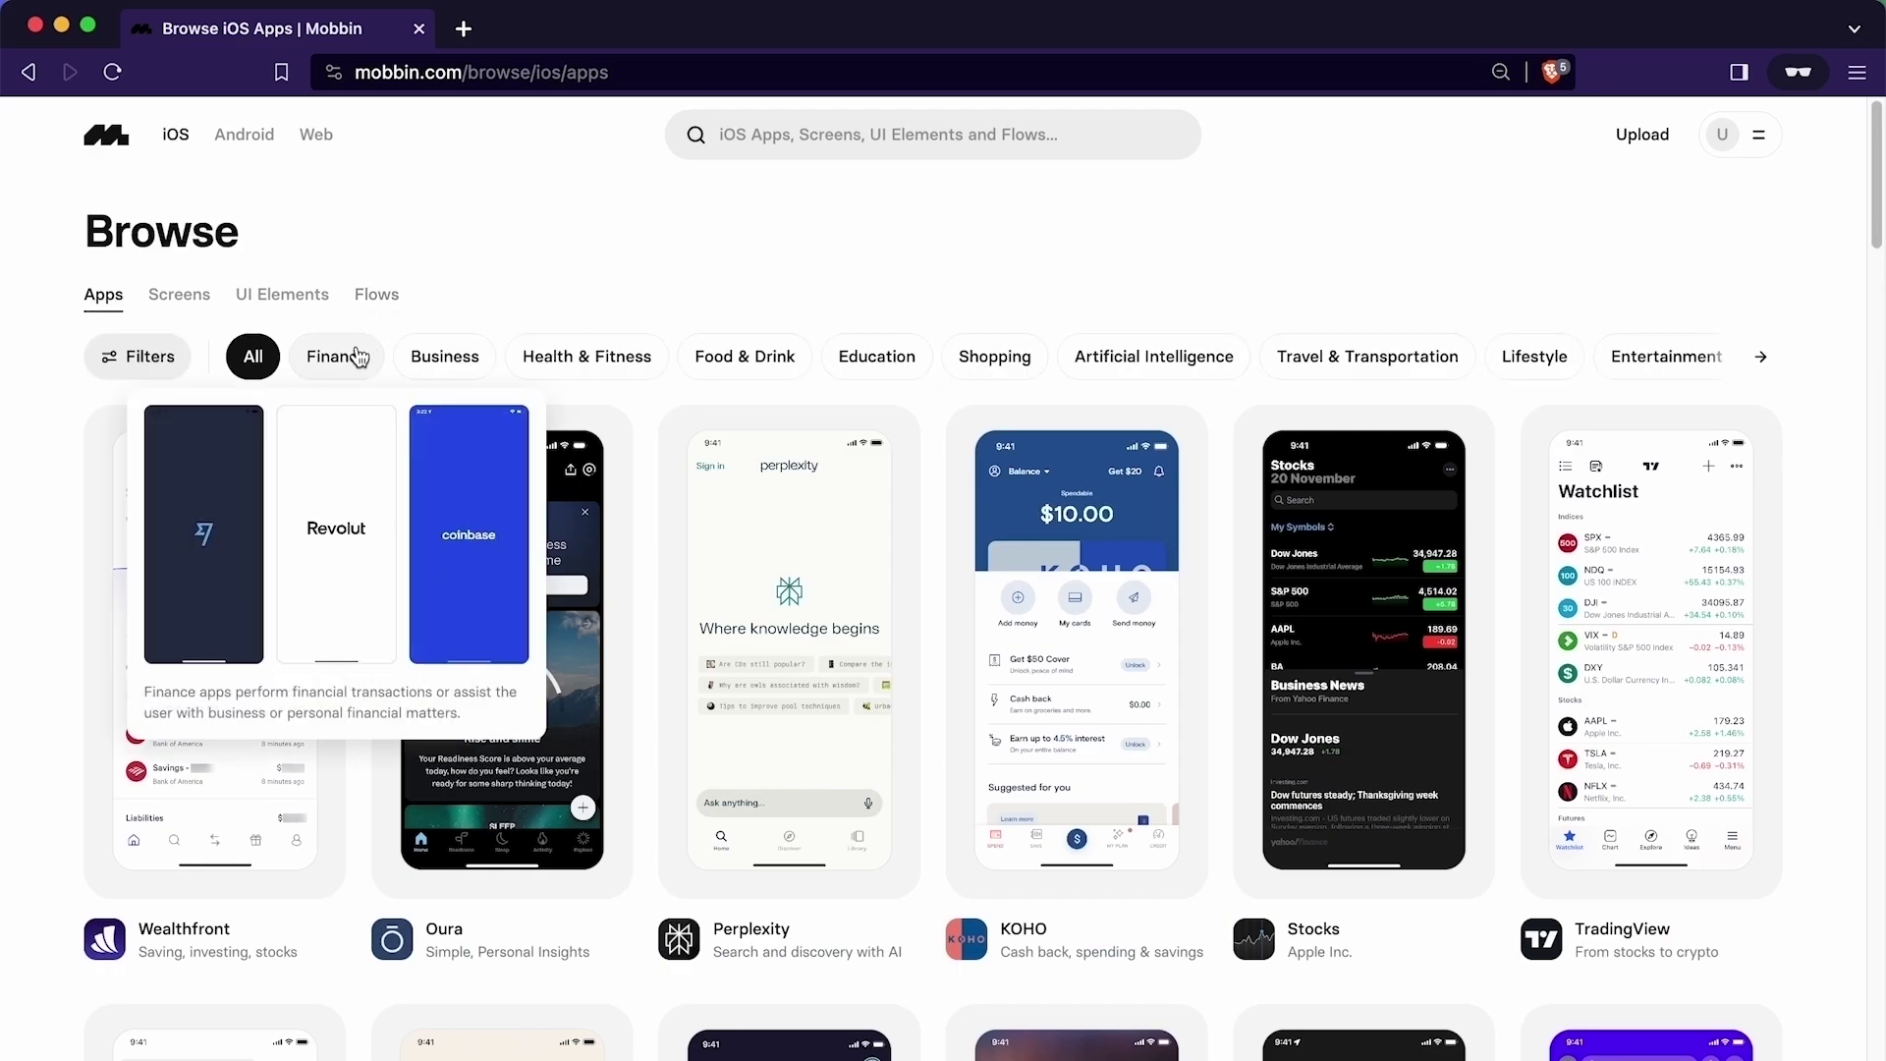
{"action": "left_click", "coordinate": [364, 351]}
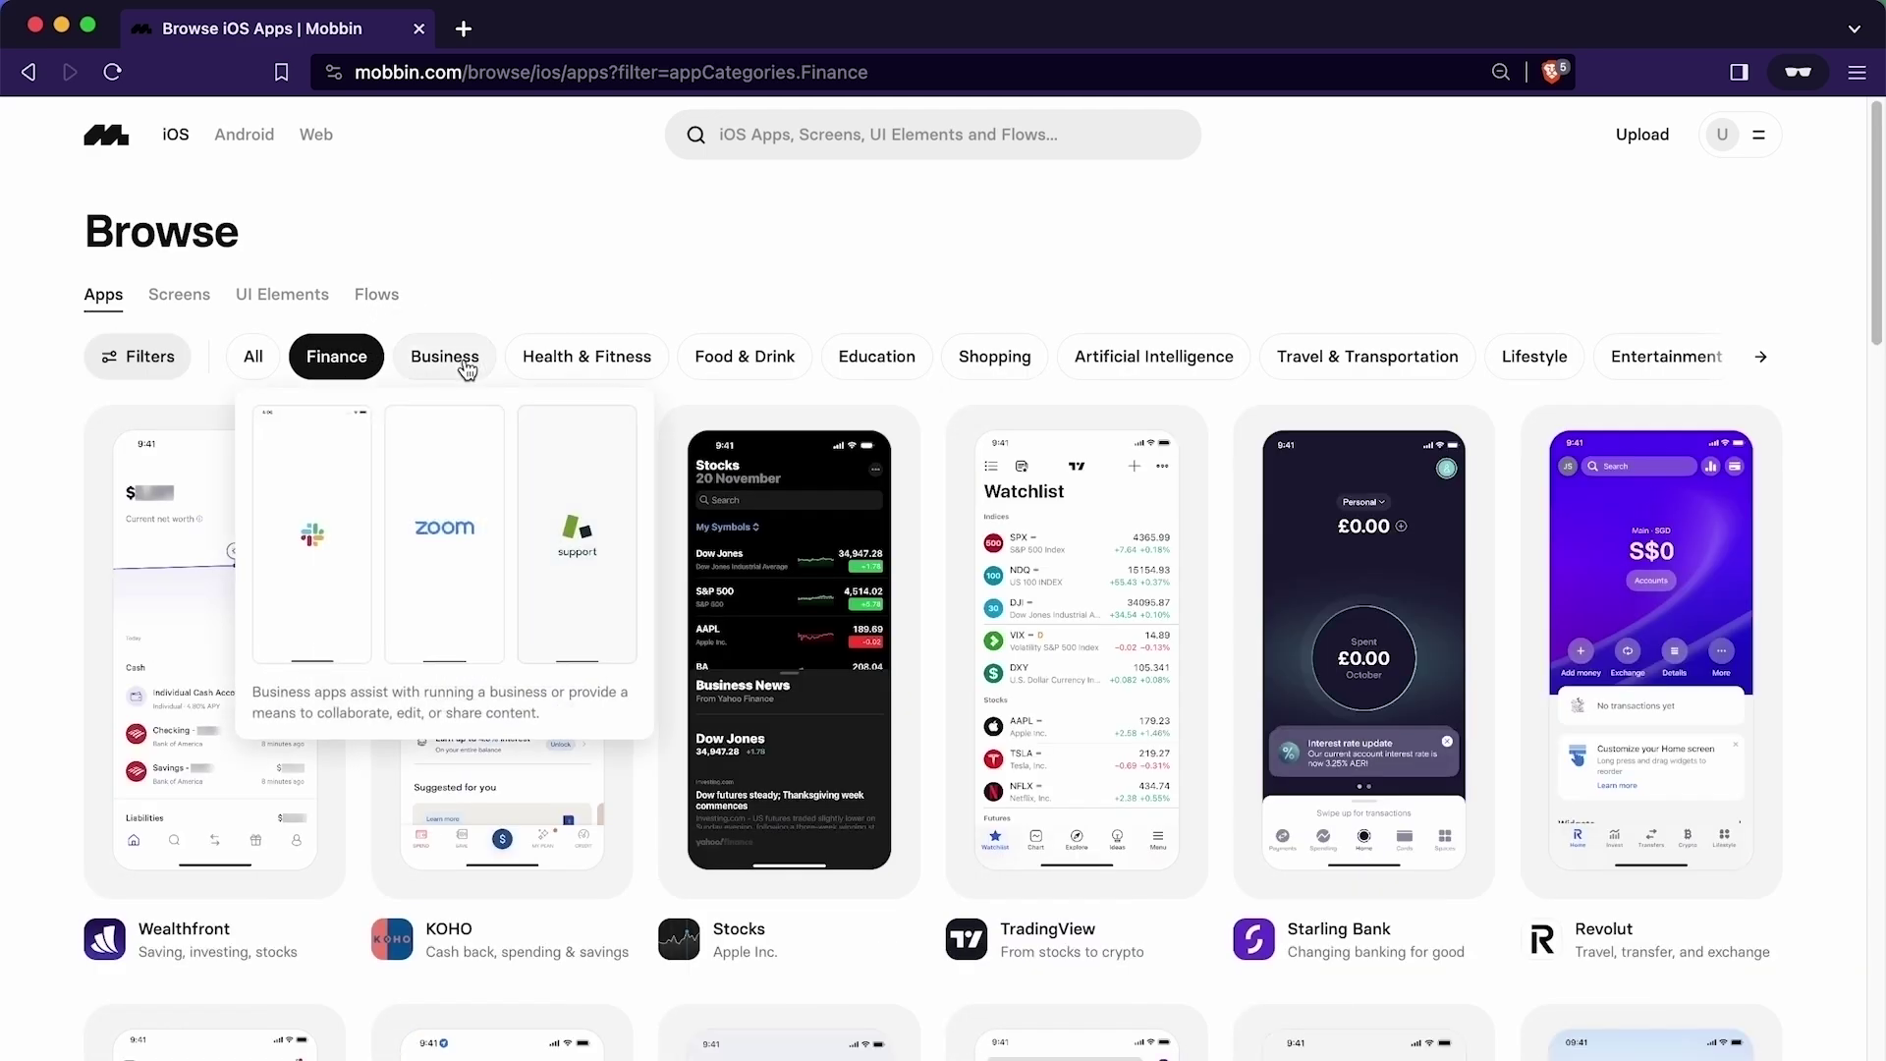
{"action": "left_click", "coordinate": [463, 362]}
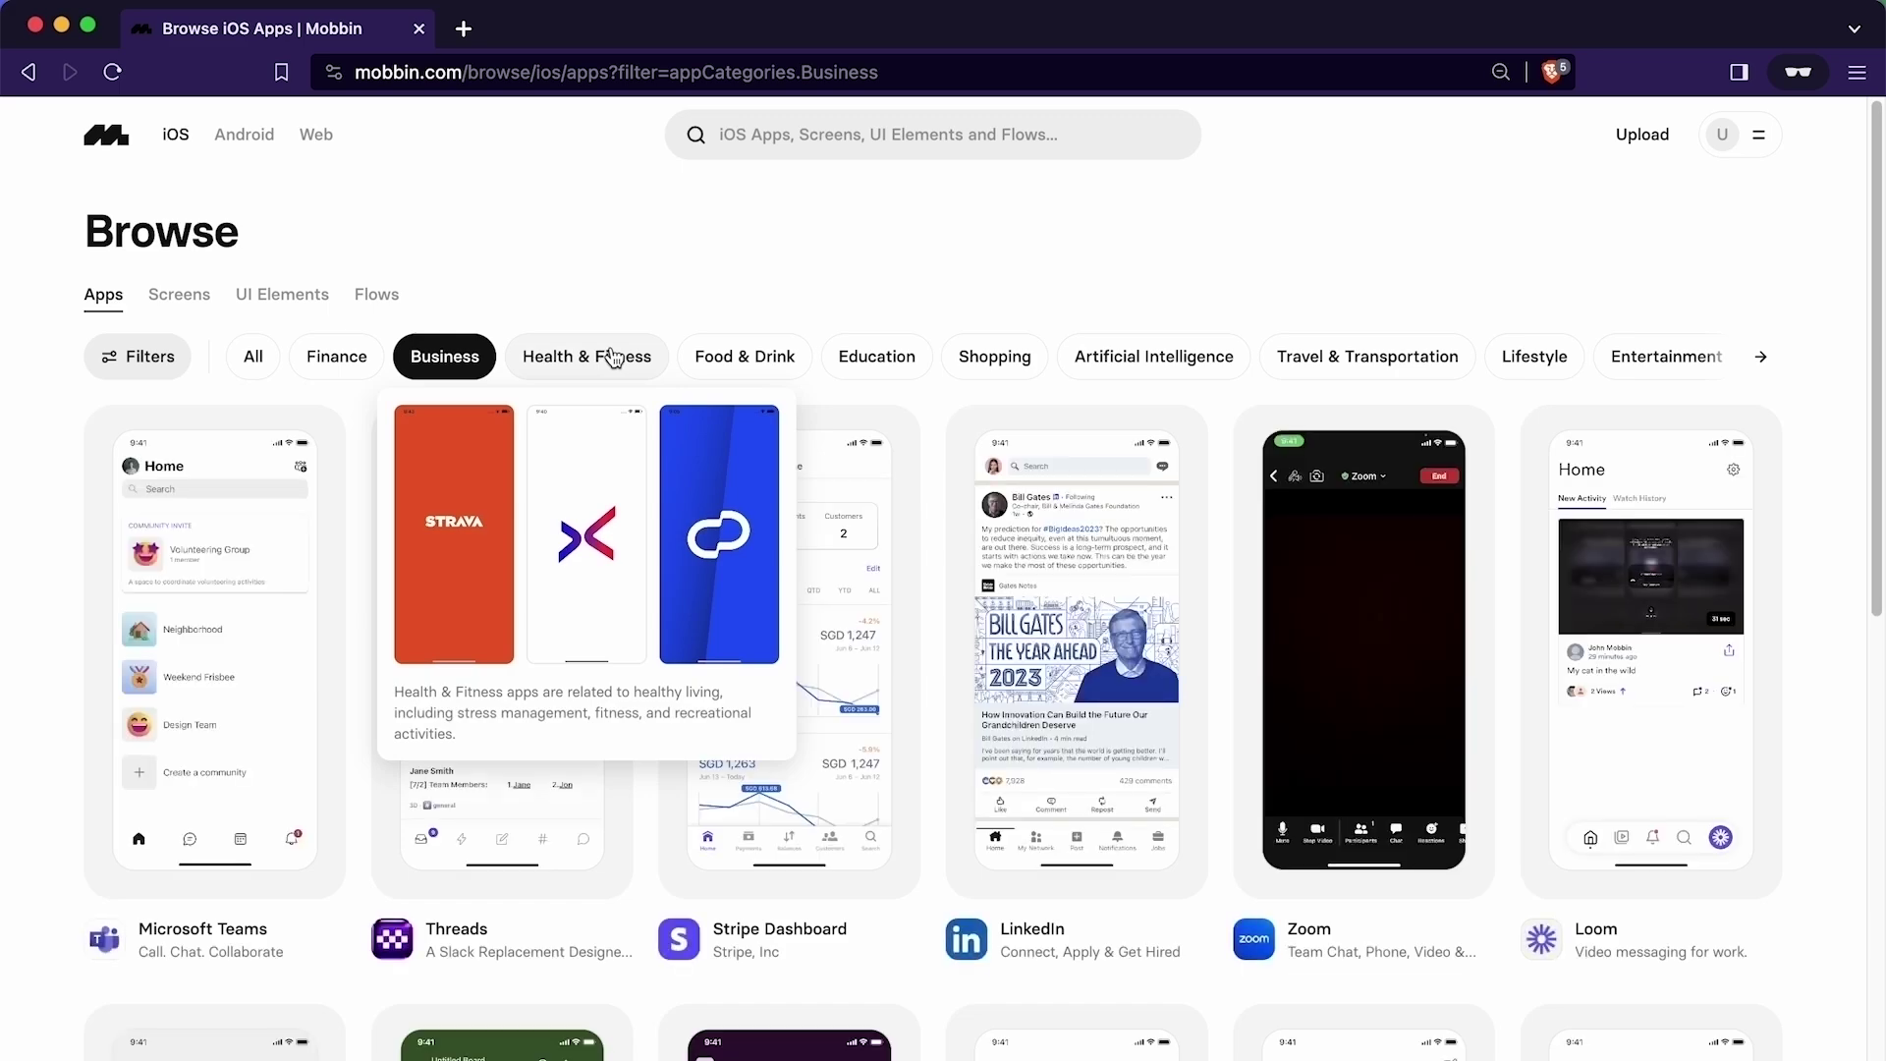
{"action": "left_click", "coordinate": [615, 357]}
{"action": "left_click", "coordinate": [786, 354]}
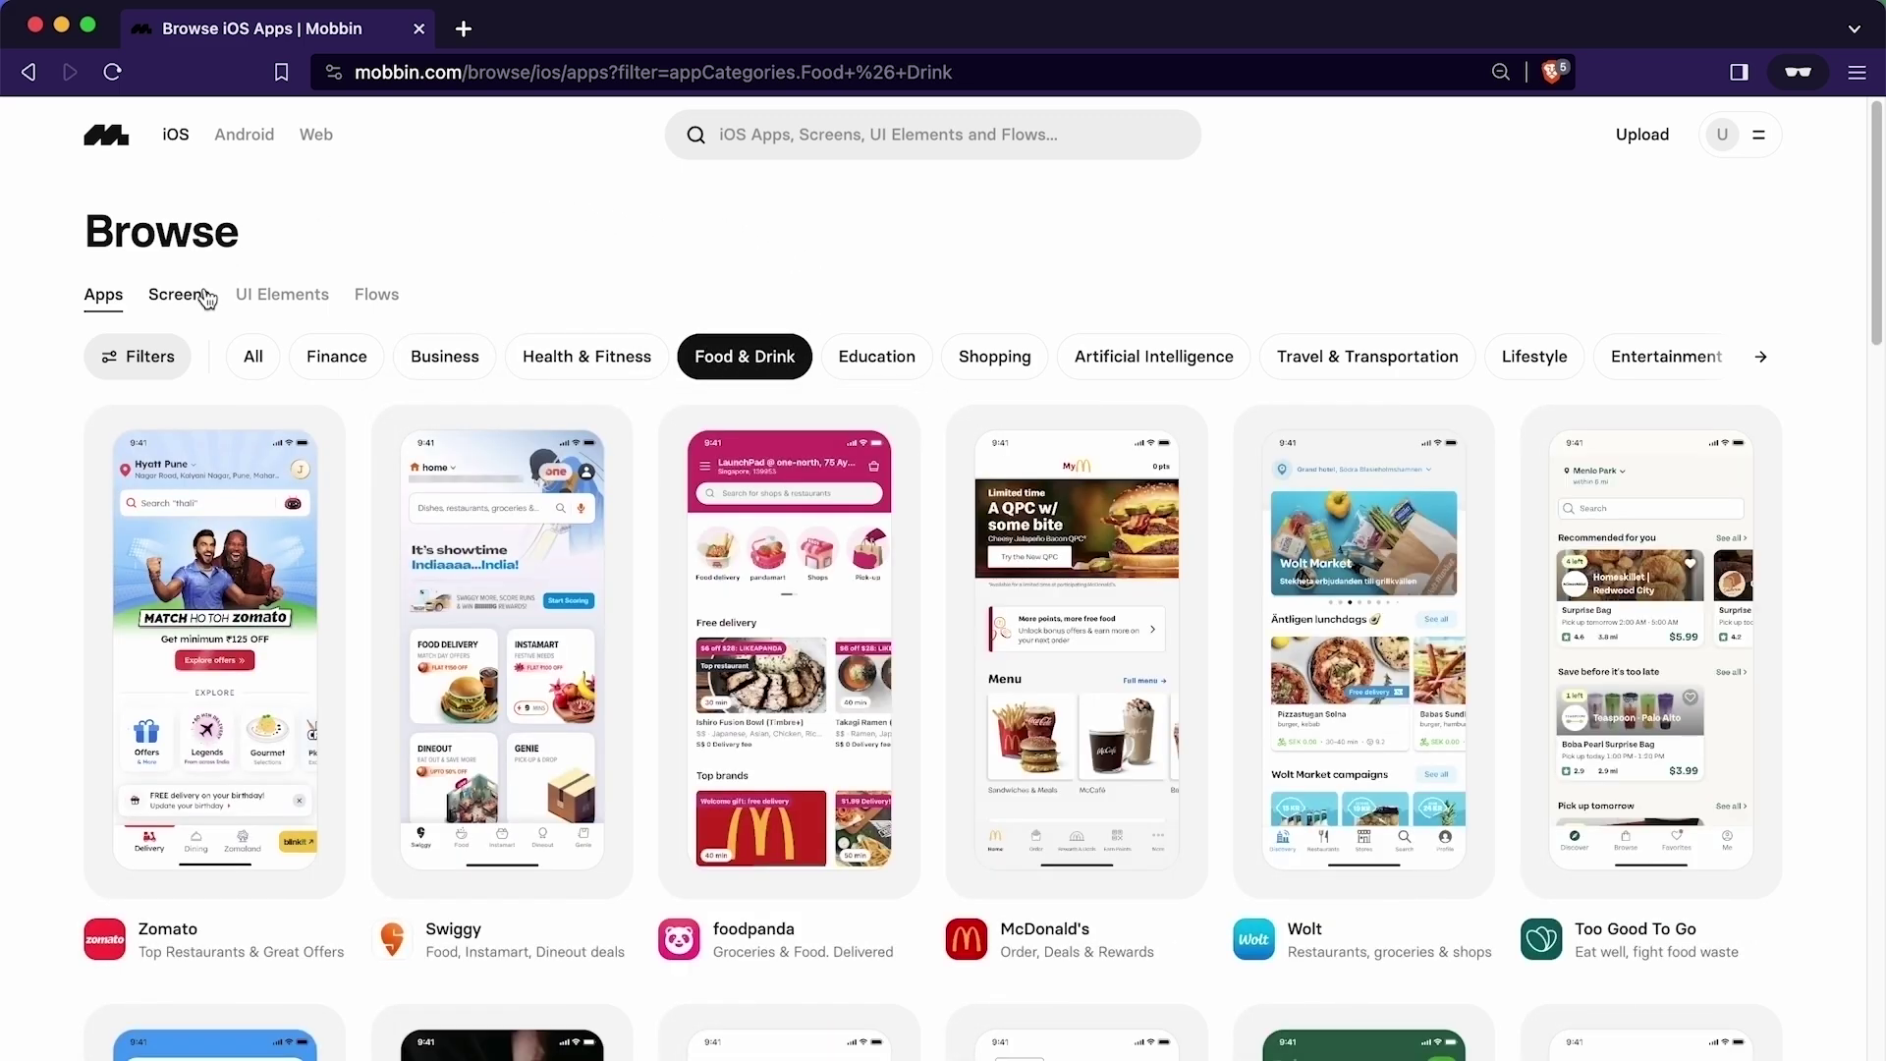
{"action": "left_click", "coordinate": [206, 306]}
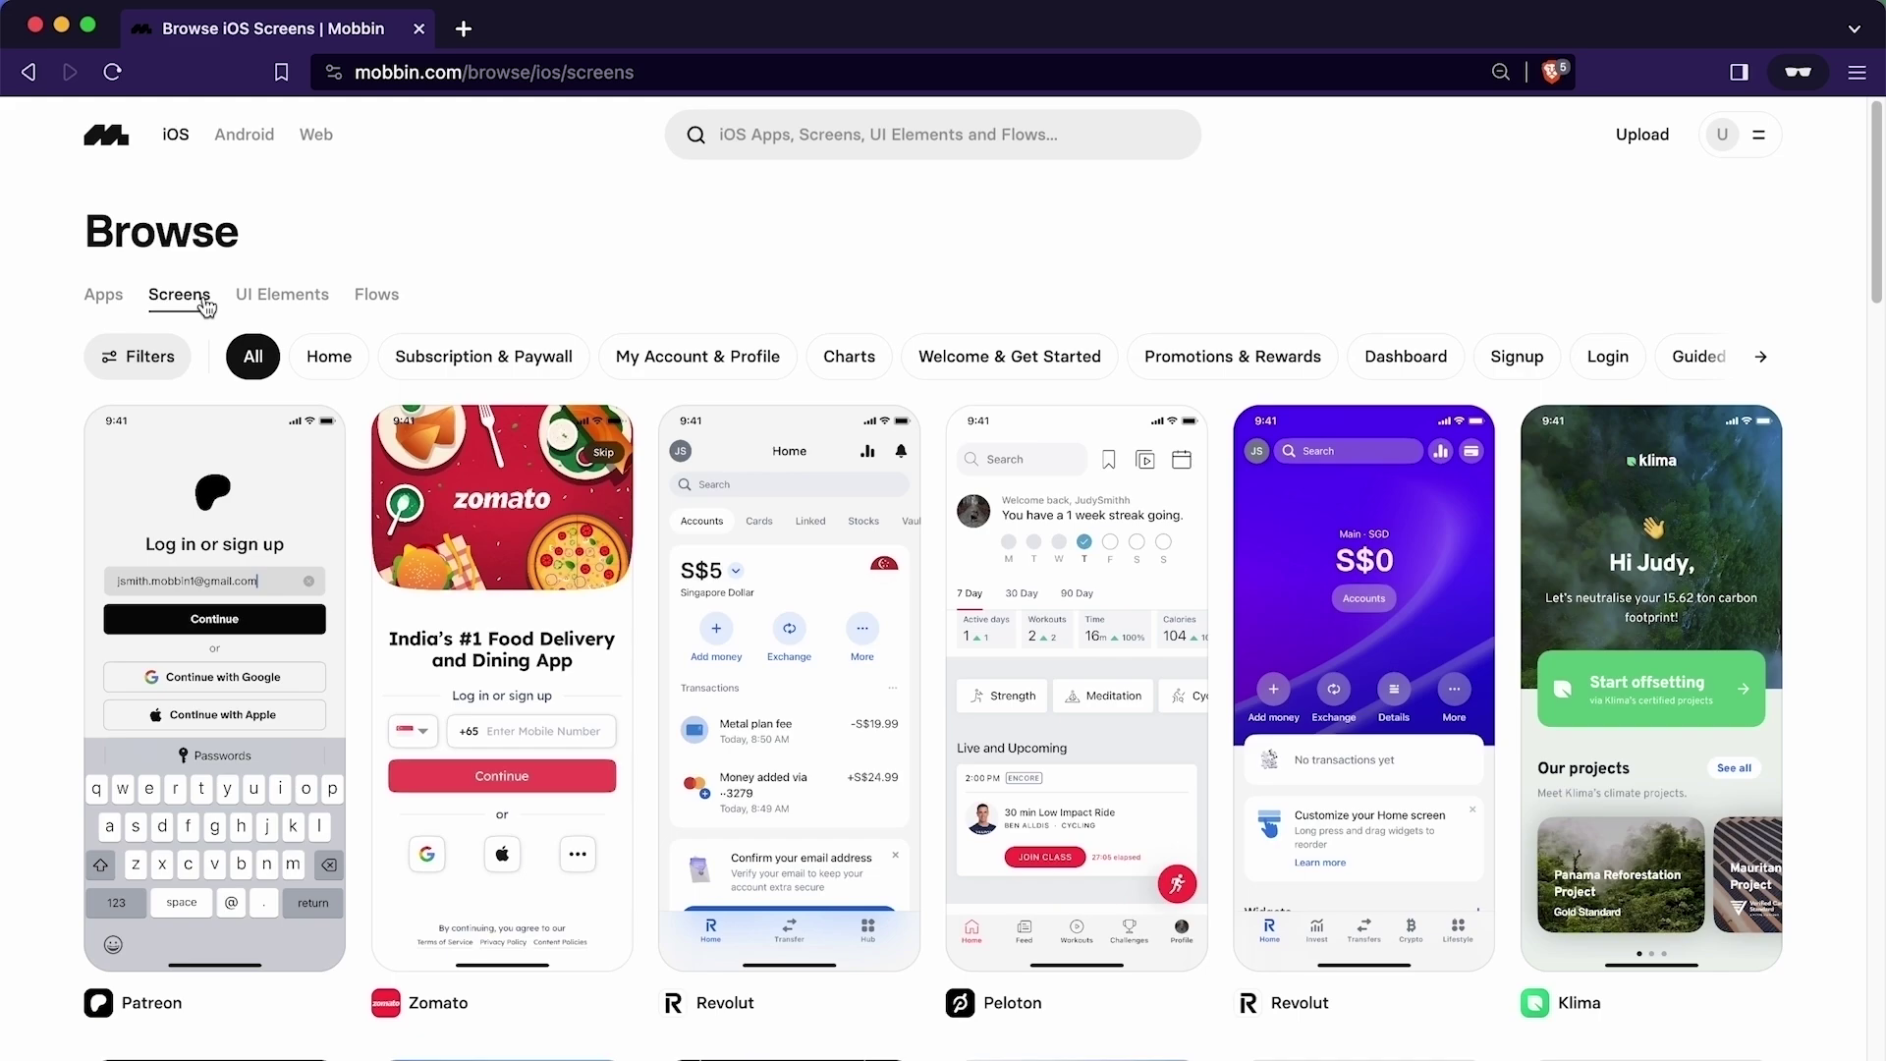
- Filter iOS screens to Dashboard and scroll through the results
{"action": "left_click", "coordinate": [1379, 350]}
{"action": "scroll", "coordinate": [935, 672], "scroll_direction": "down", "scroll_amount": 8}
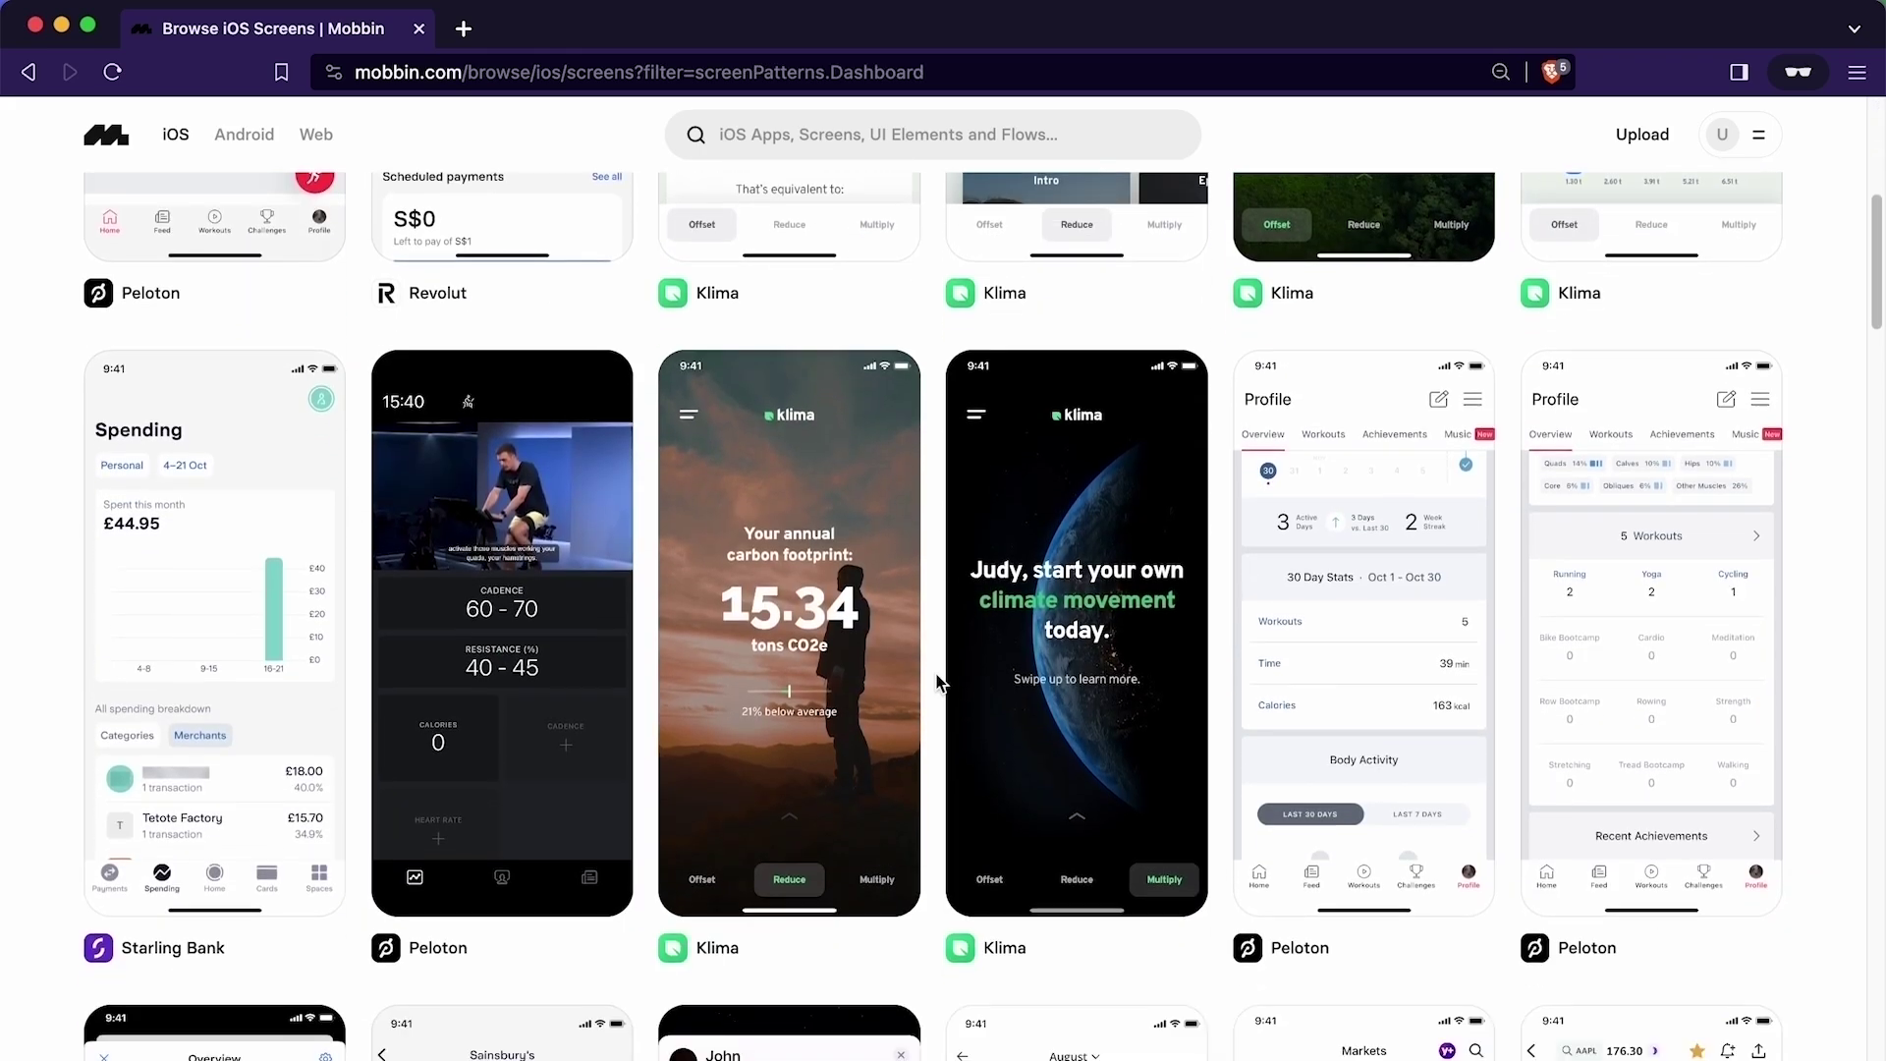
{"action": "scroll", "coordinate": [936, 682], "scroll_direction": "down", "scroll_amount": 4}
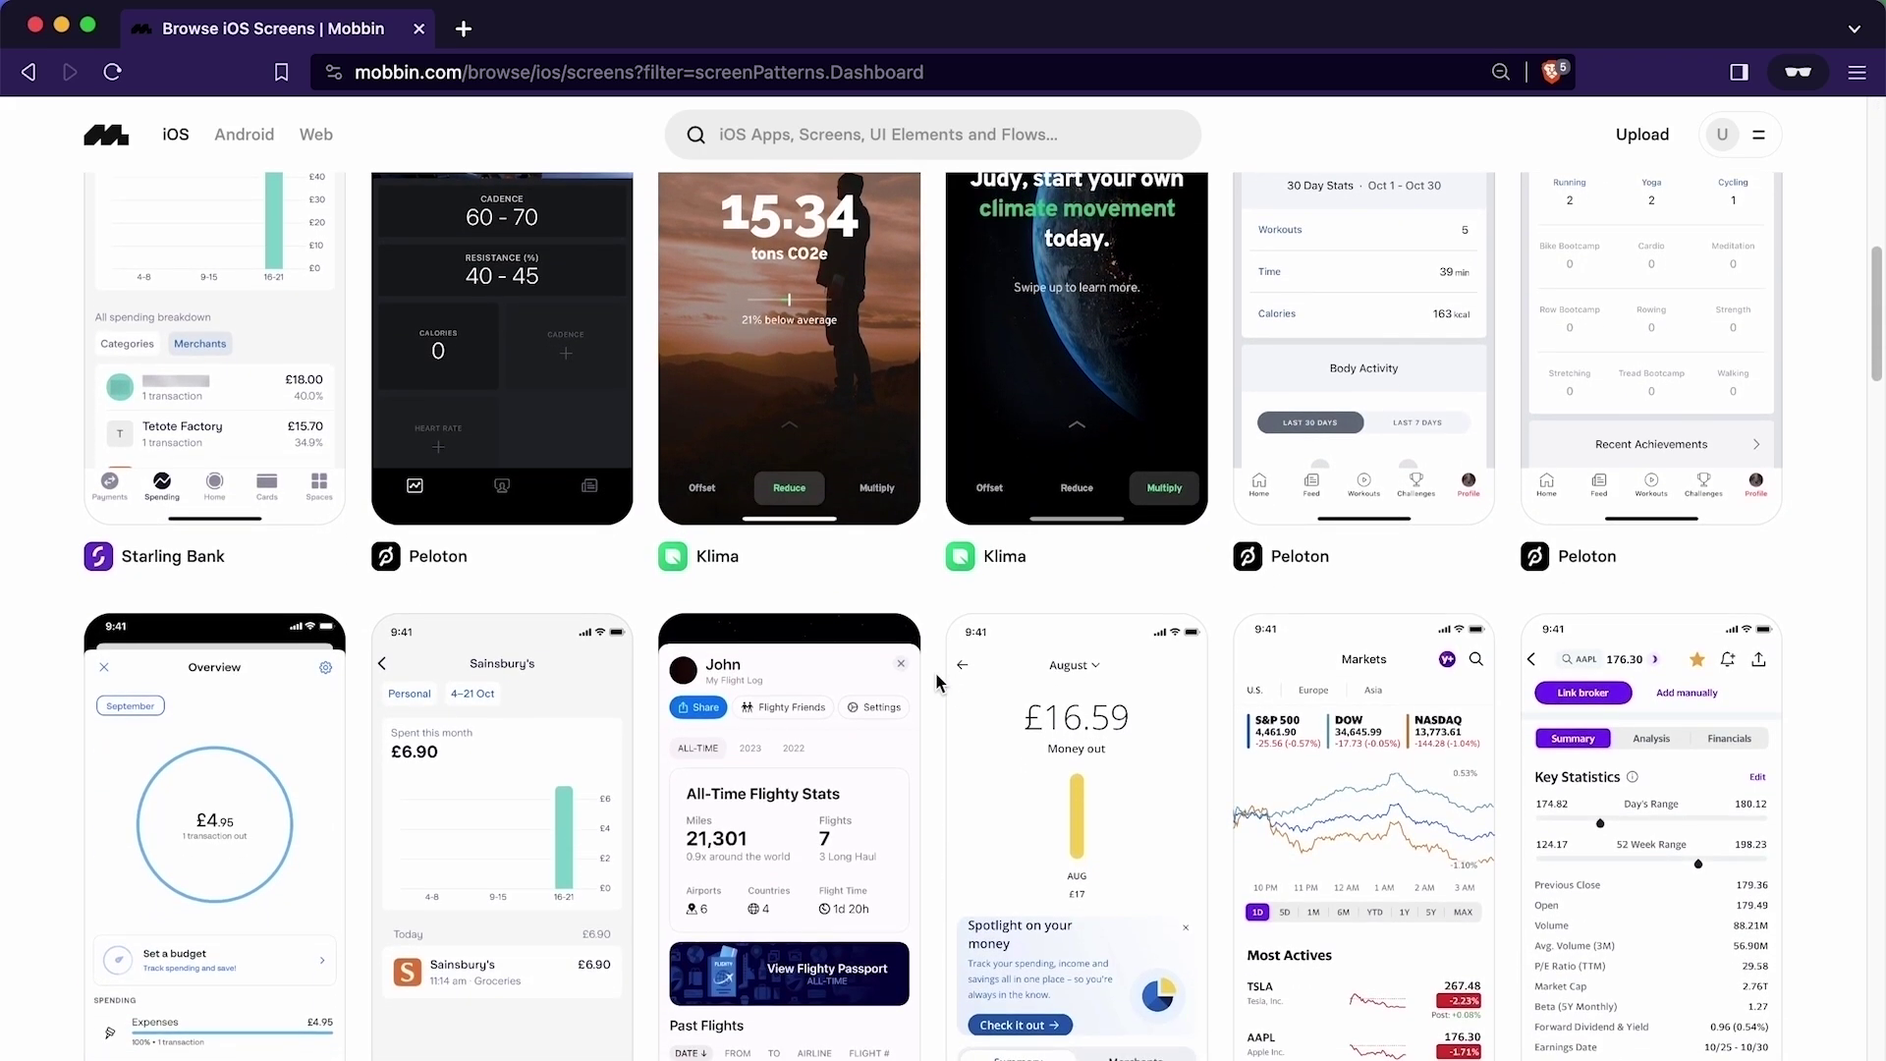
{"action": "scroll", "coordinate": [935, 672], "scroll_direction": "down", "scroll_amount": 12}
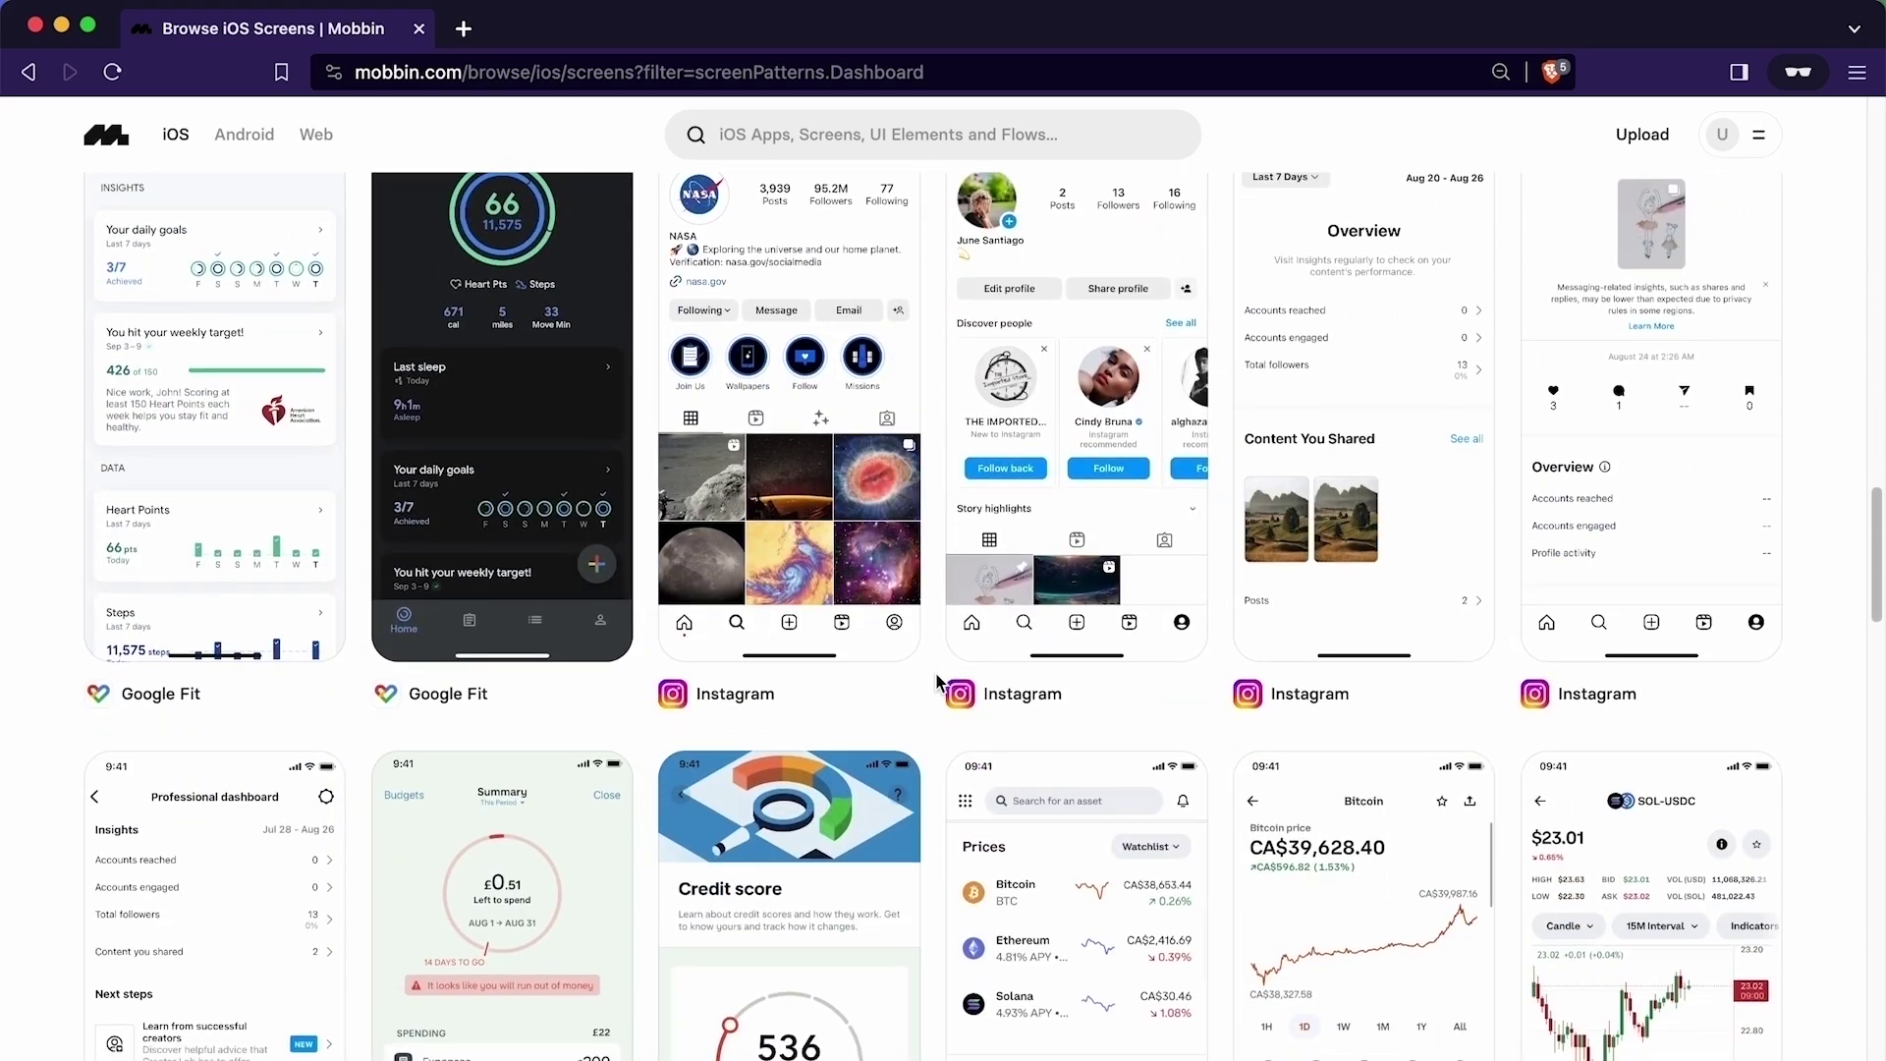
{"action": "scroll", "coordinate": [938, 680], "scroll_direction": "down", "scroll_amount": 14}
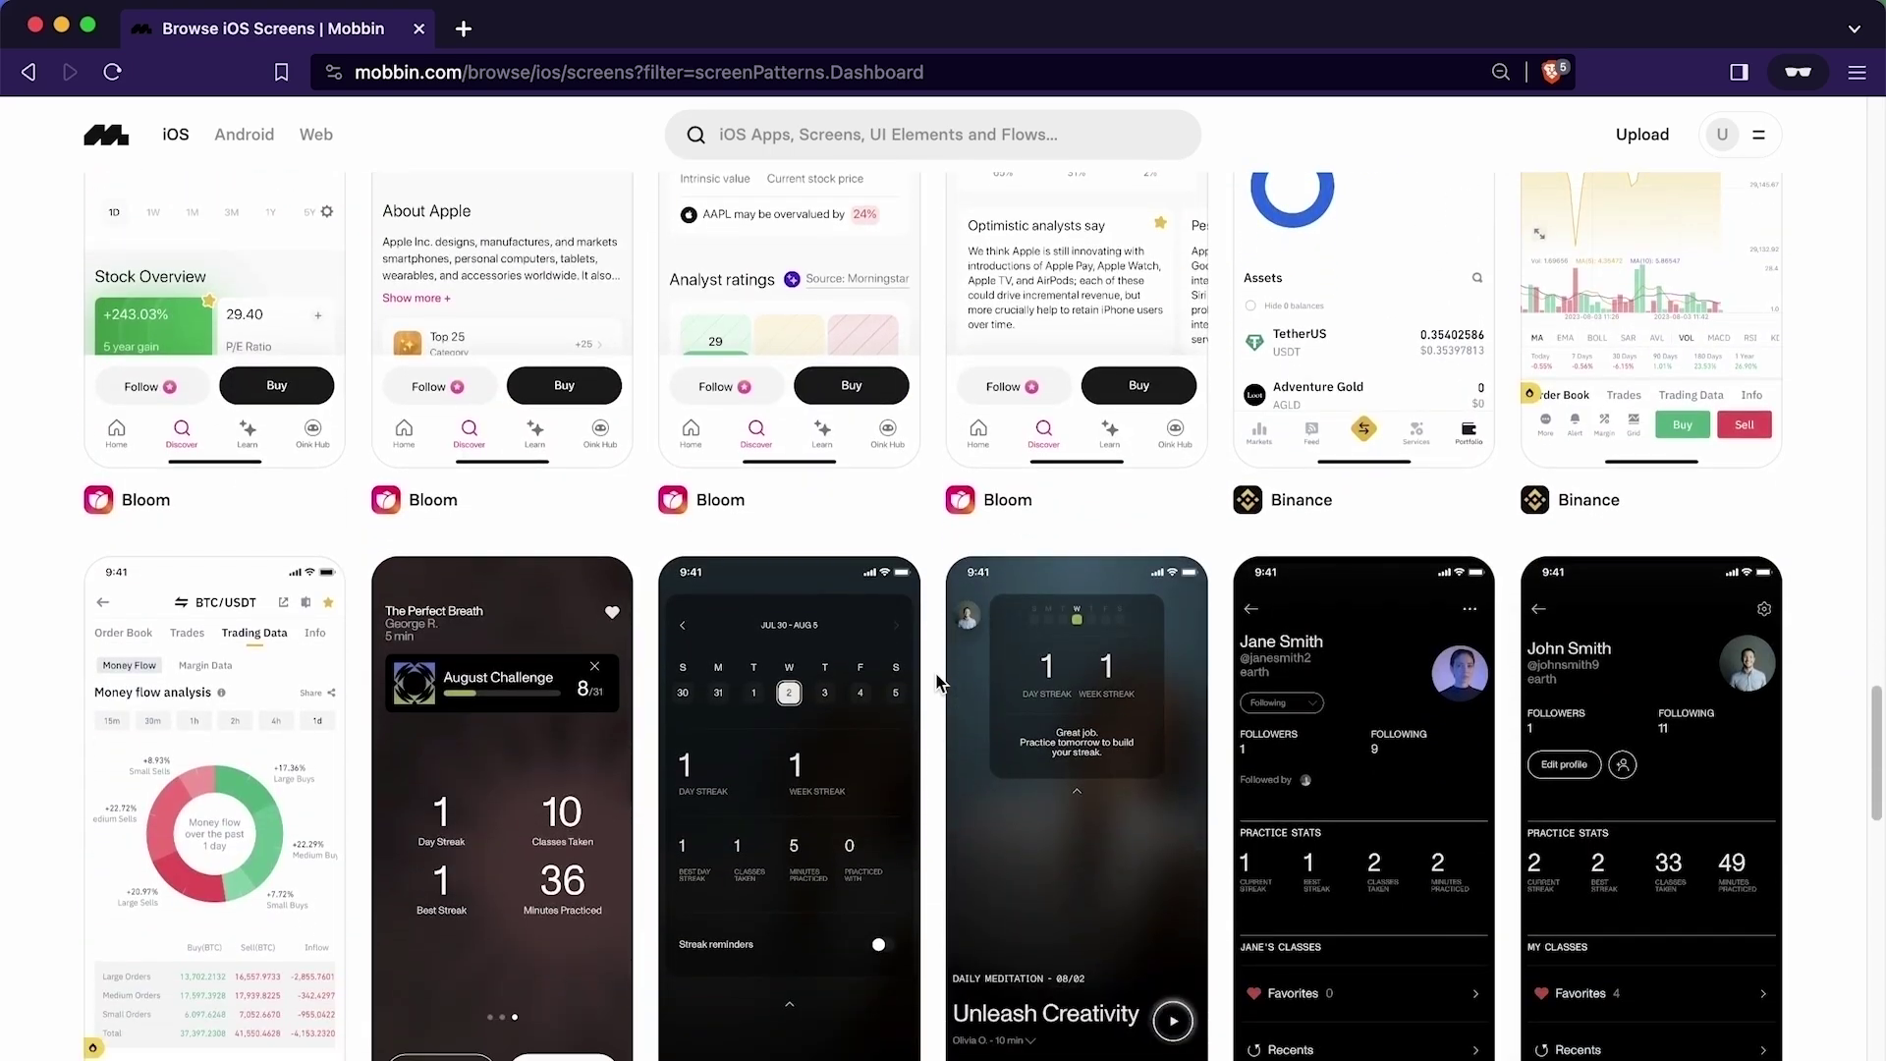
{"action": "scroll", "coordinate": [938, 681], "scroll_direction": "up", "scroll_amount": 20}
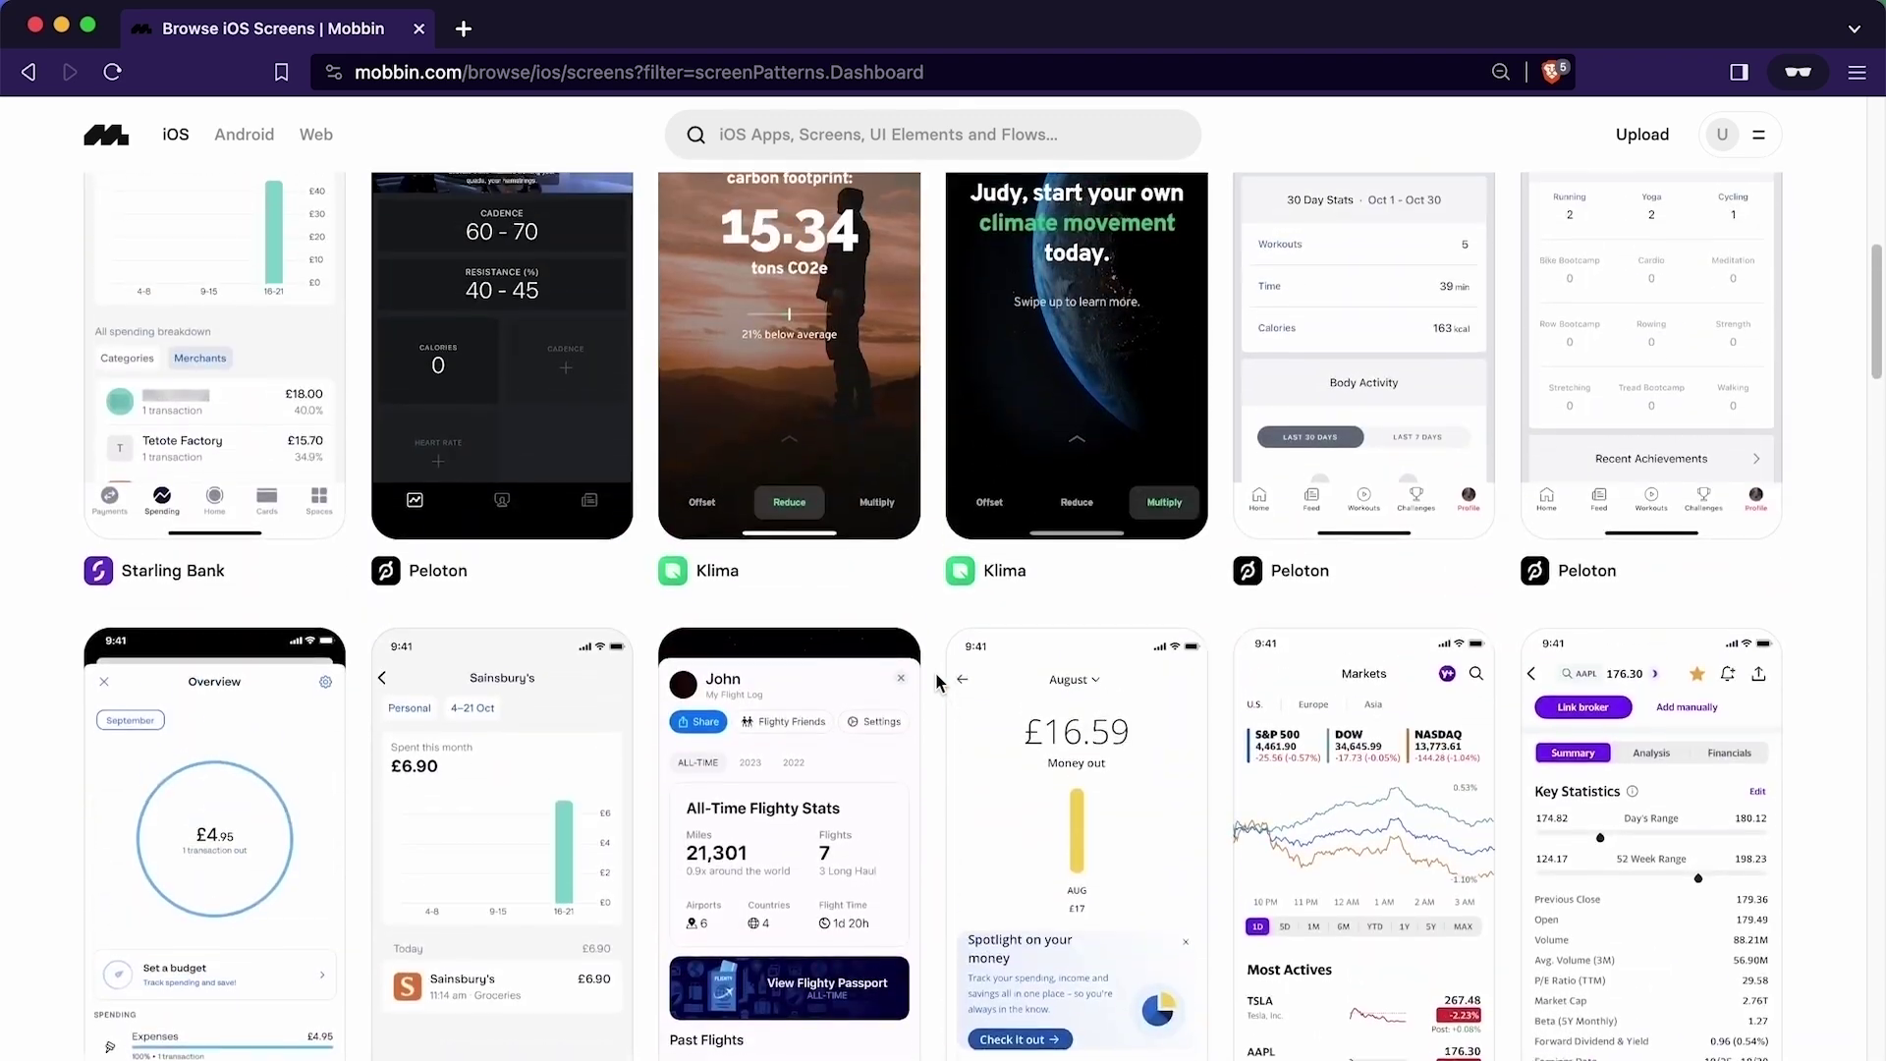
{"action": "scroll", "coordinate": [936, 680], "scroll_direction": "up", "scroll_amount": 6}
- Switch the filter to Filter & Sort and browse sheets from Swiggy, Patreon and Revolut
{"action": "left_click", "coordinate": [1761, 357]}
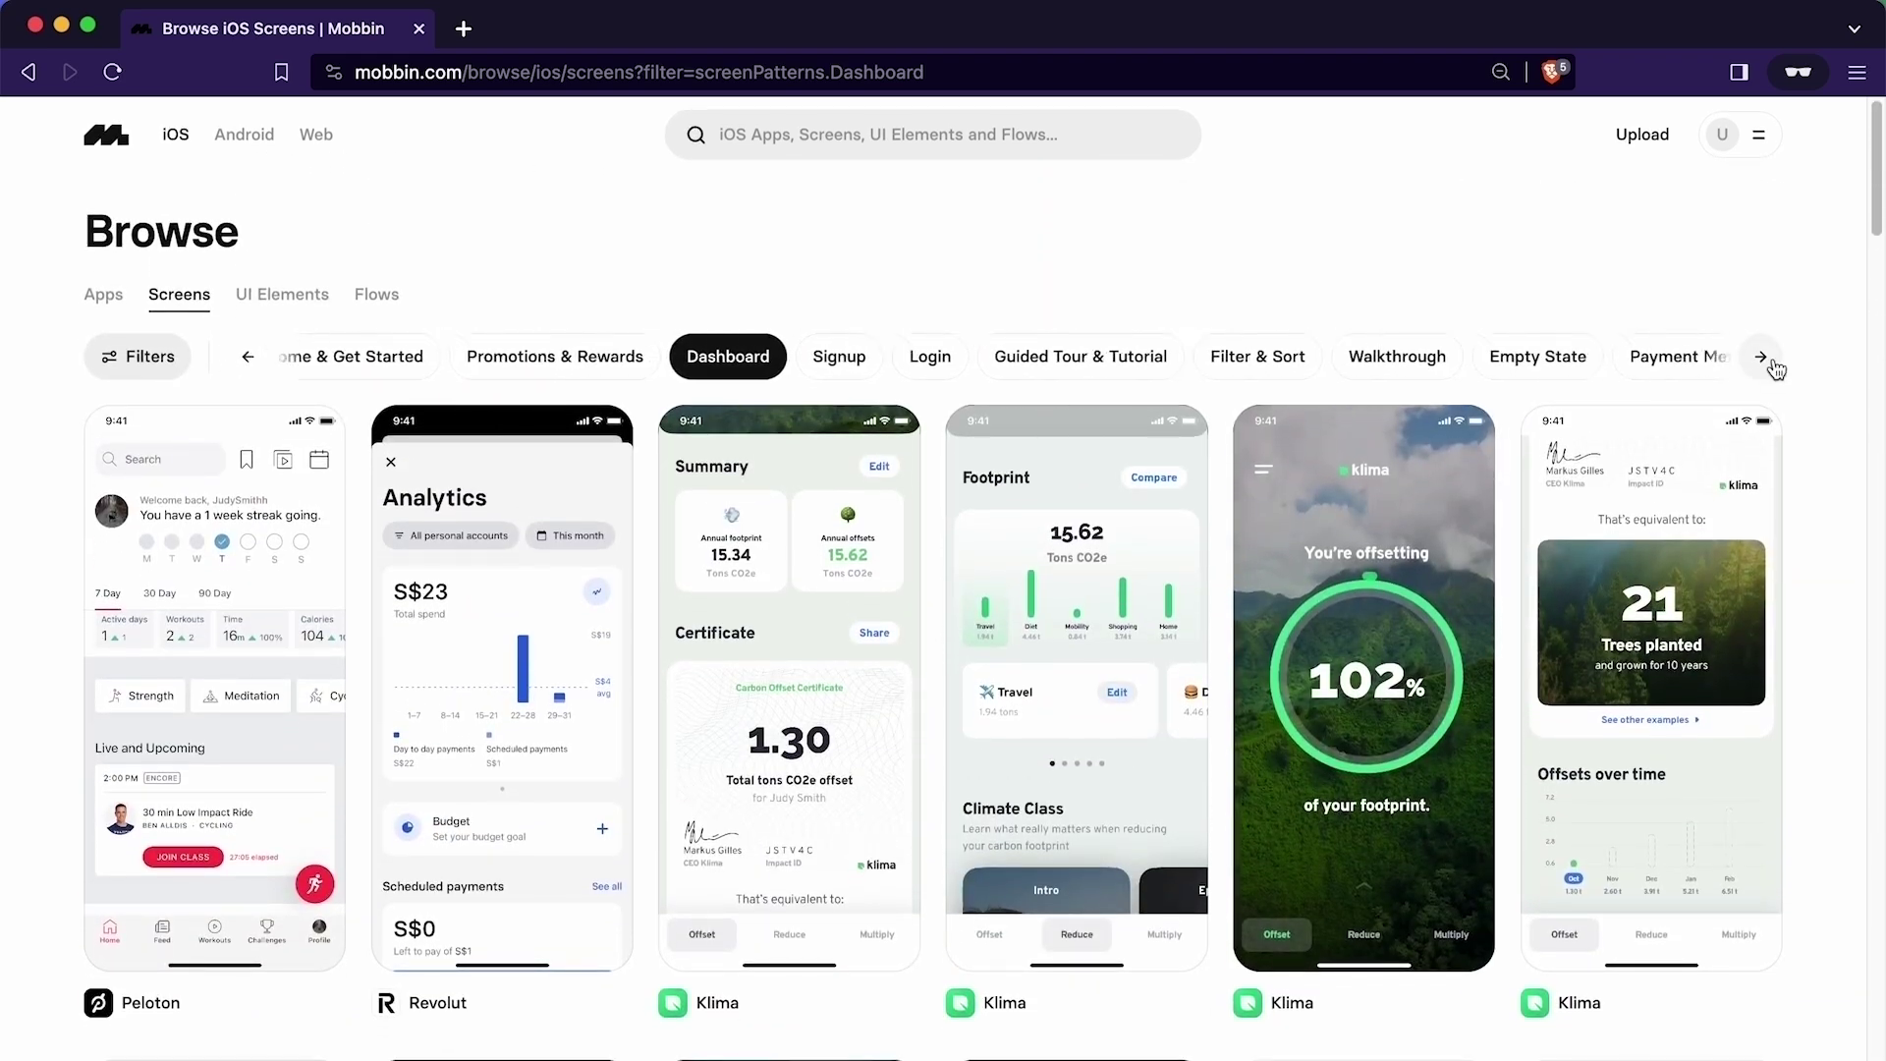
{"action": "mouse_move", "coordinate": [1113, 348]}
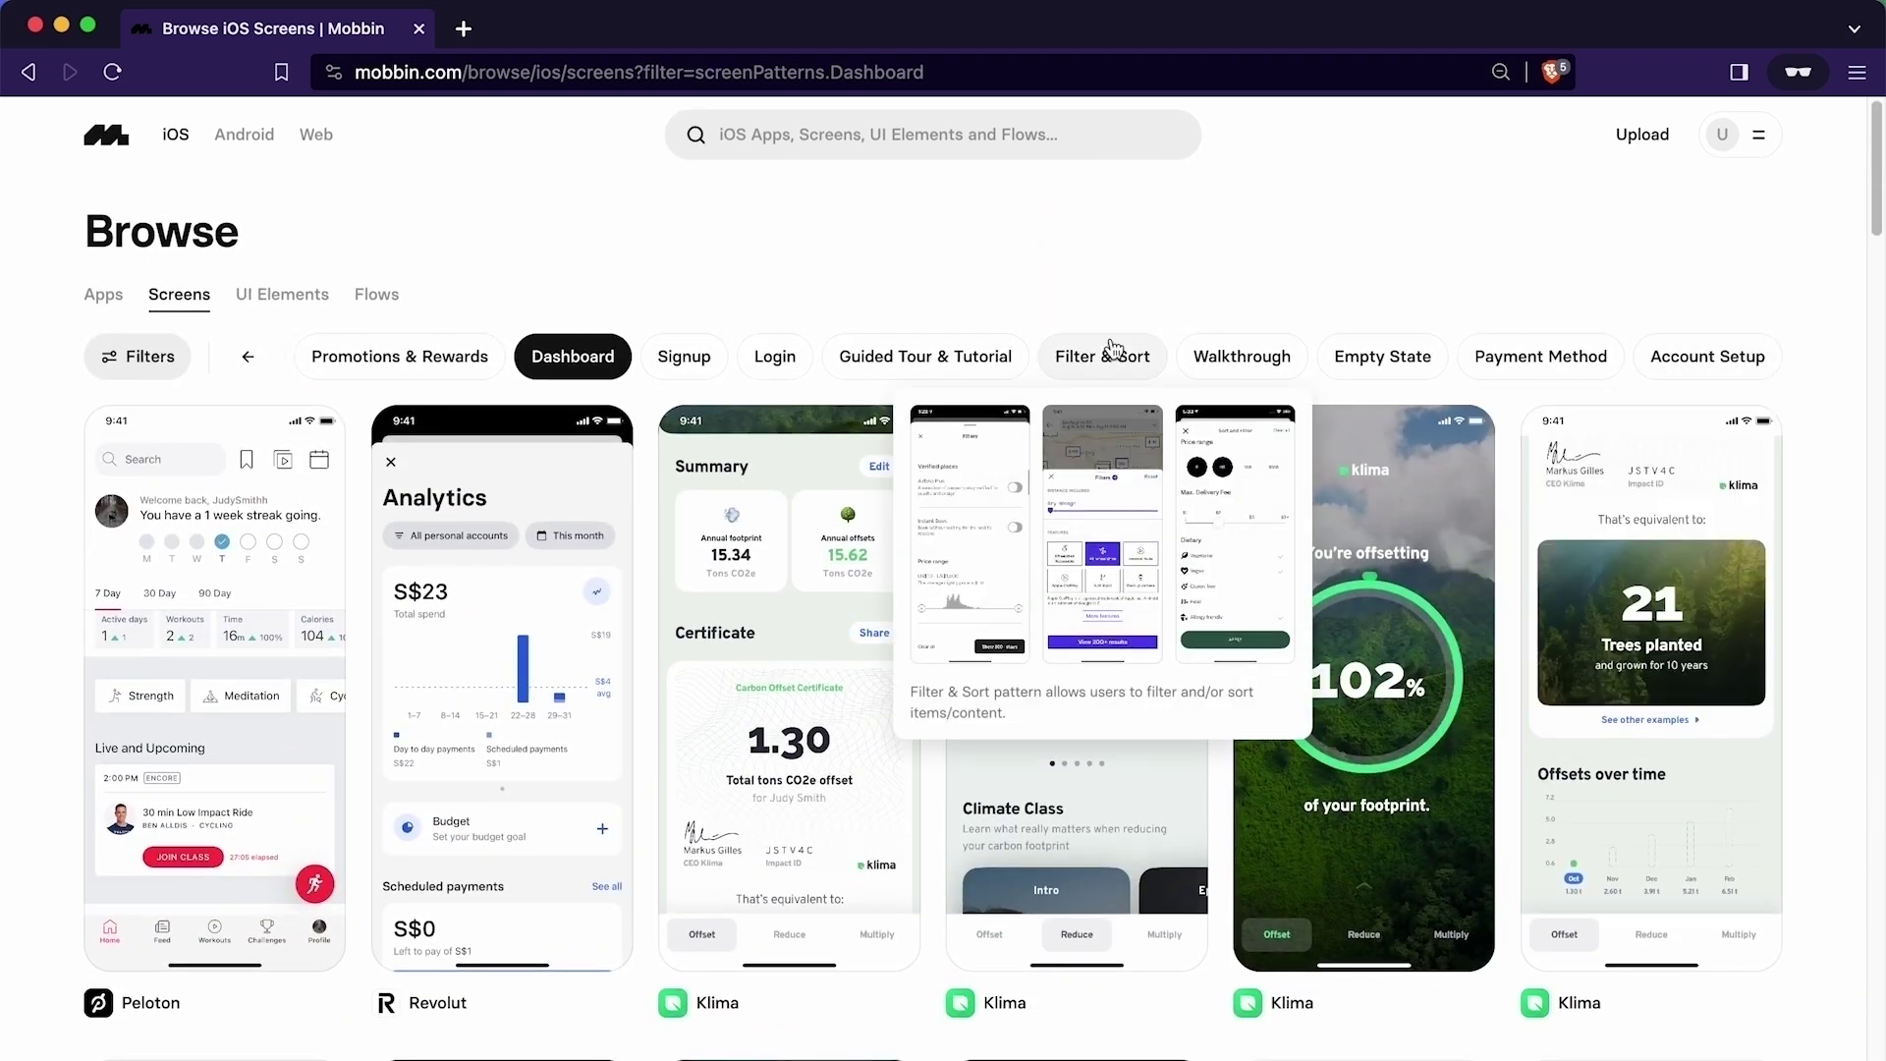
{"action": "left_click", "coordinate": [1113, 348]}
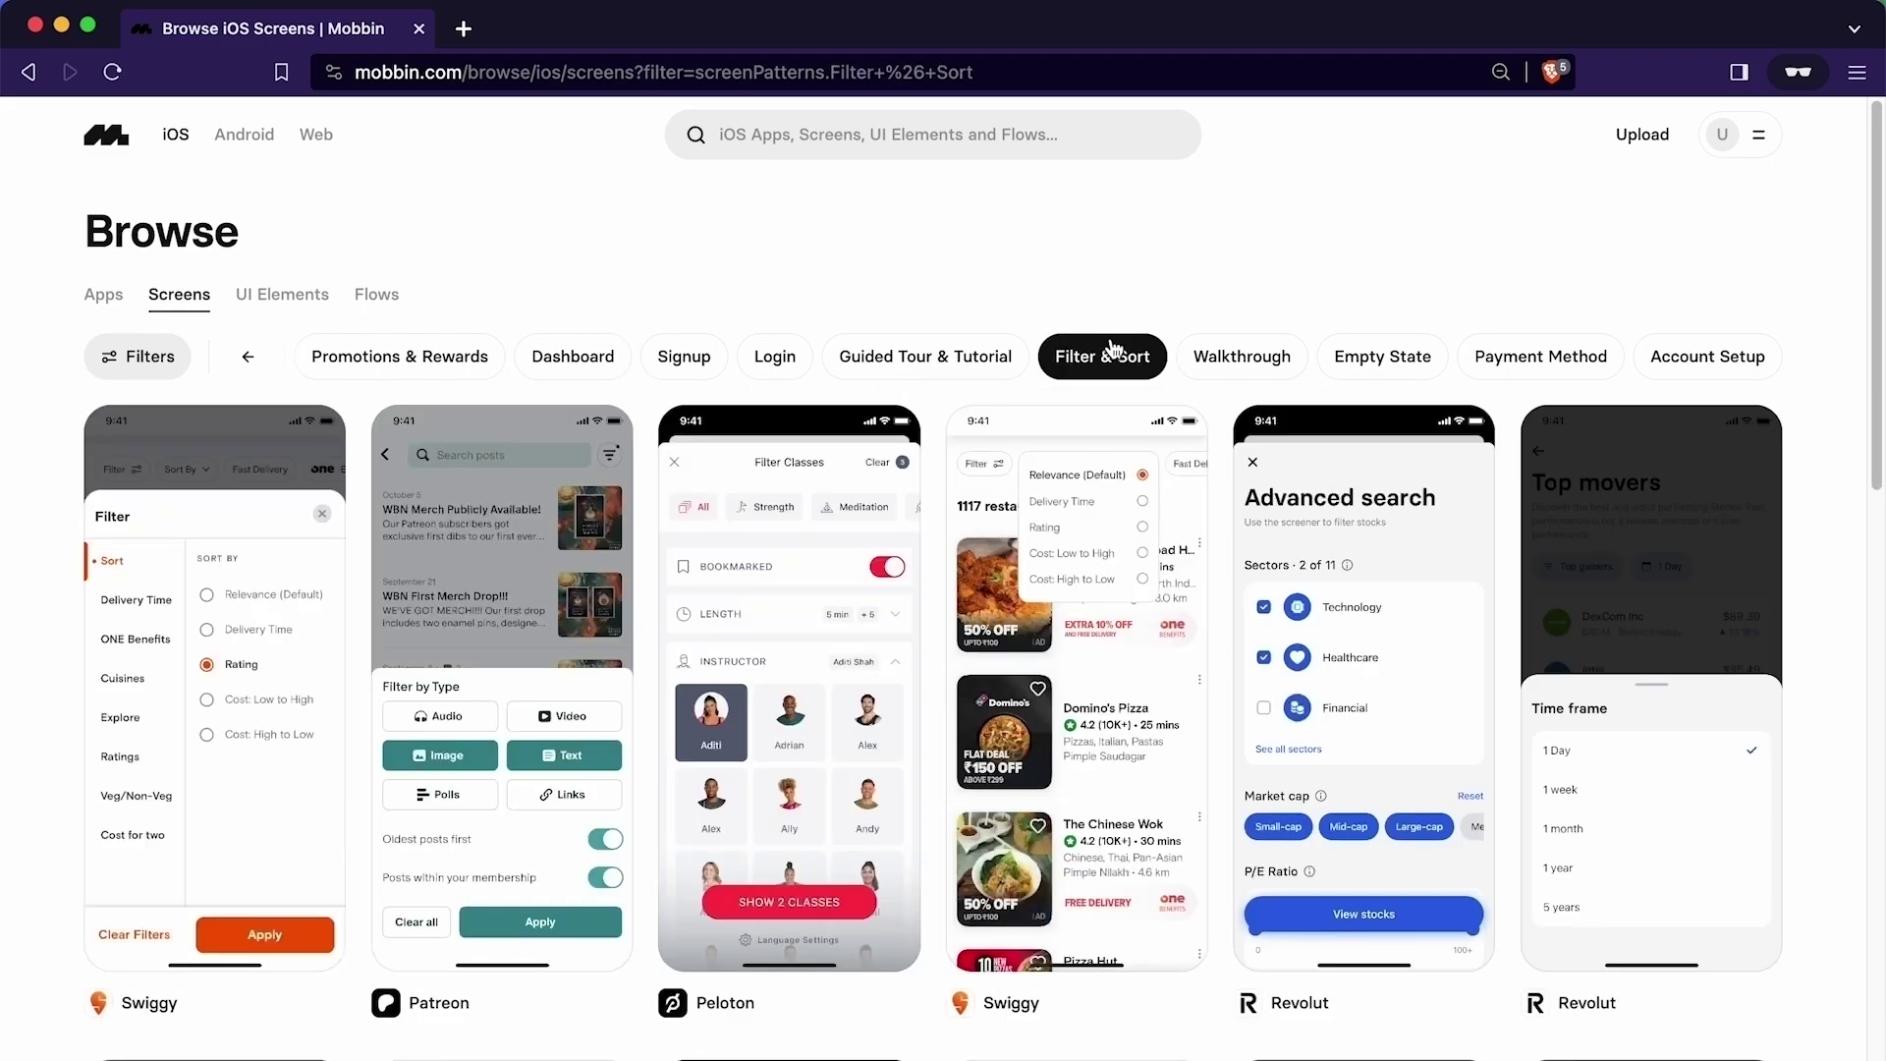
{"action": "scroll", "coordinate": [928, 599], "scroll_direction": "down", "scroll_amount": 5}
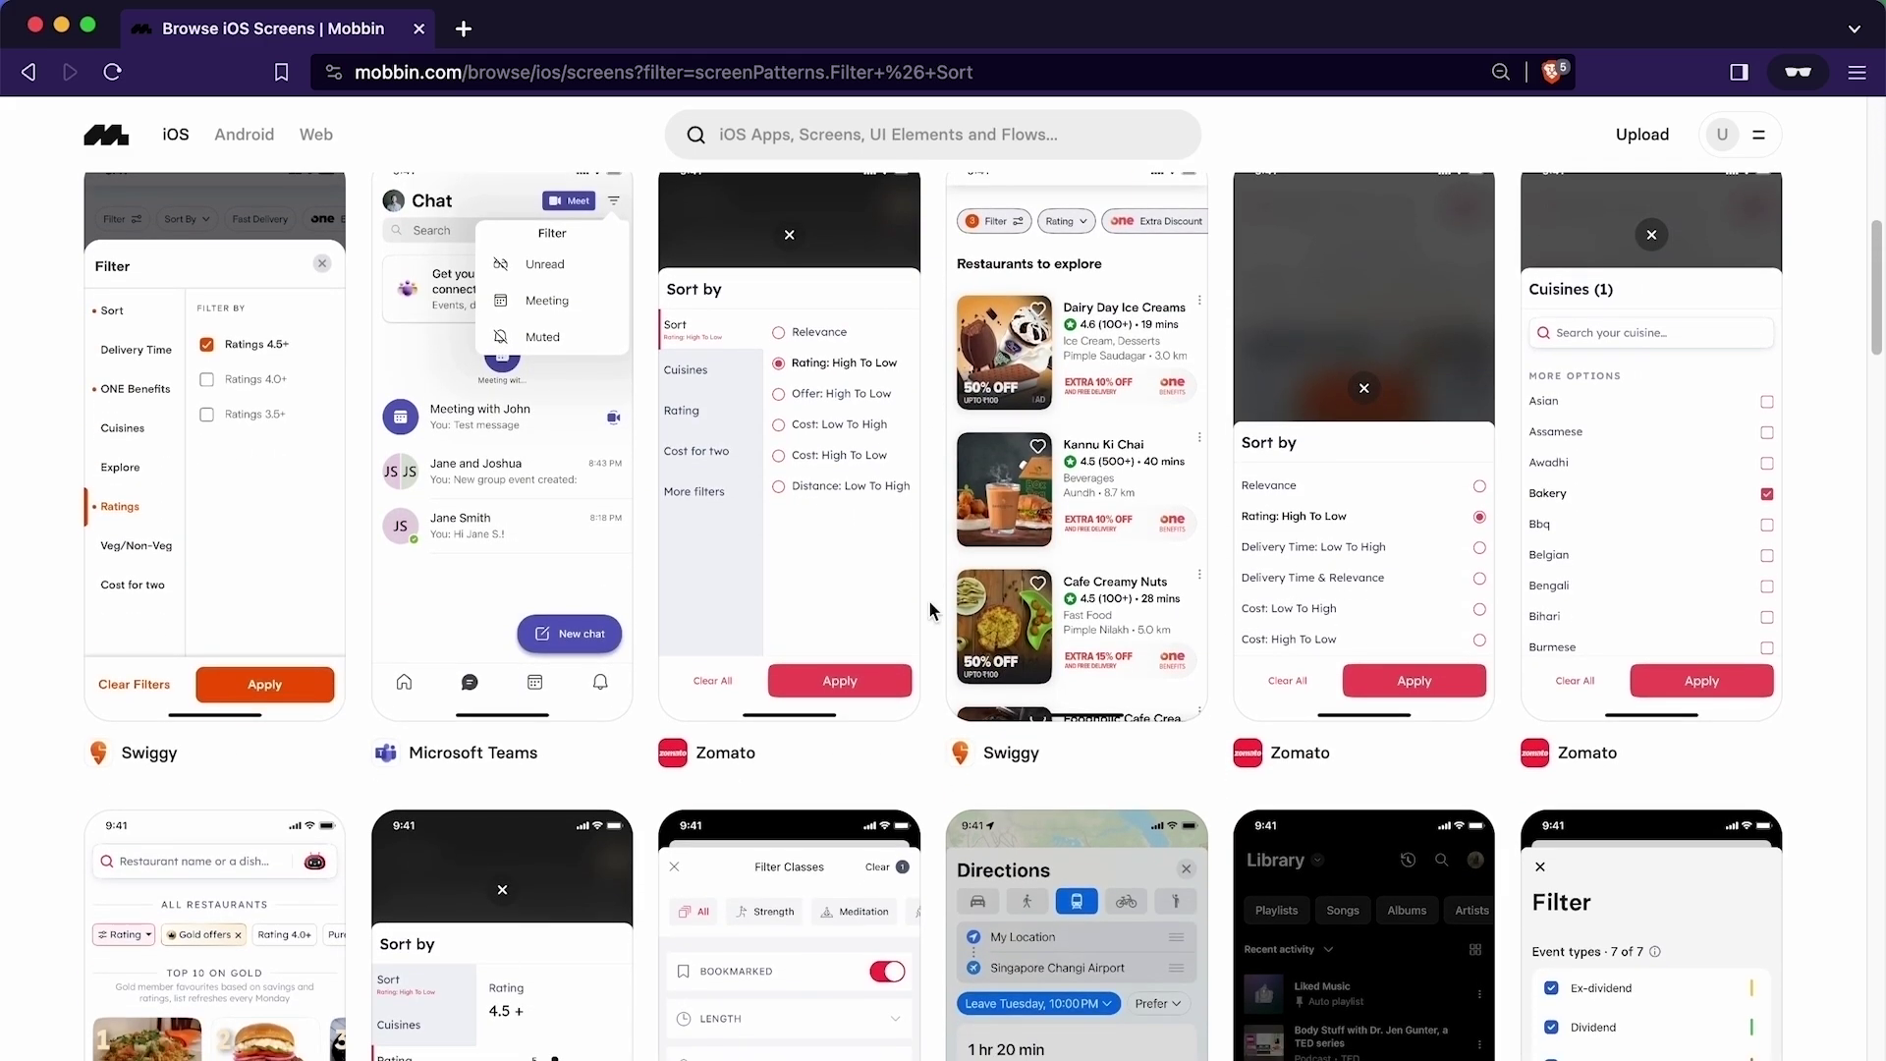
{"action": "scroll", "coordinate": [931, 611], "scroll_direction": "down", "scroll_amount": 2}
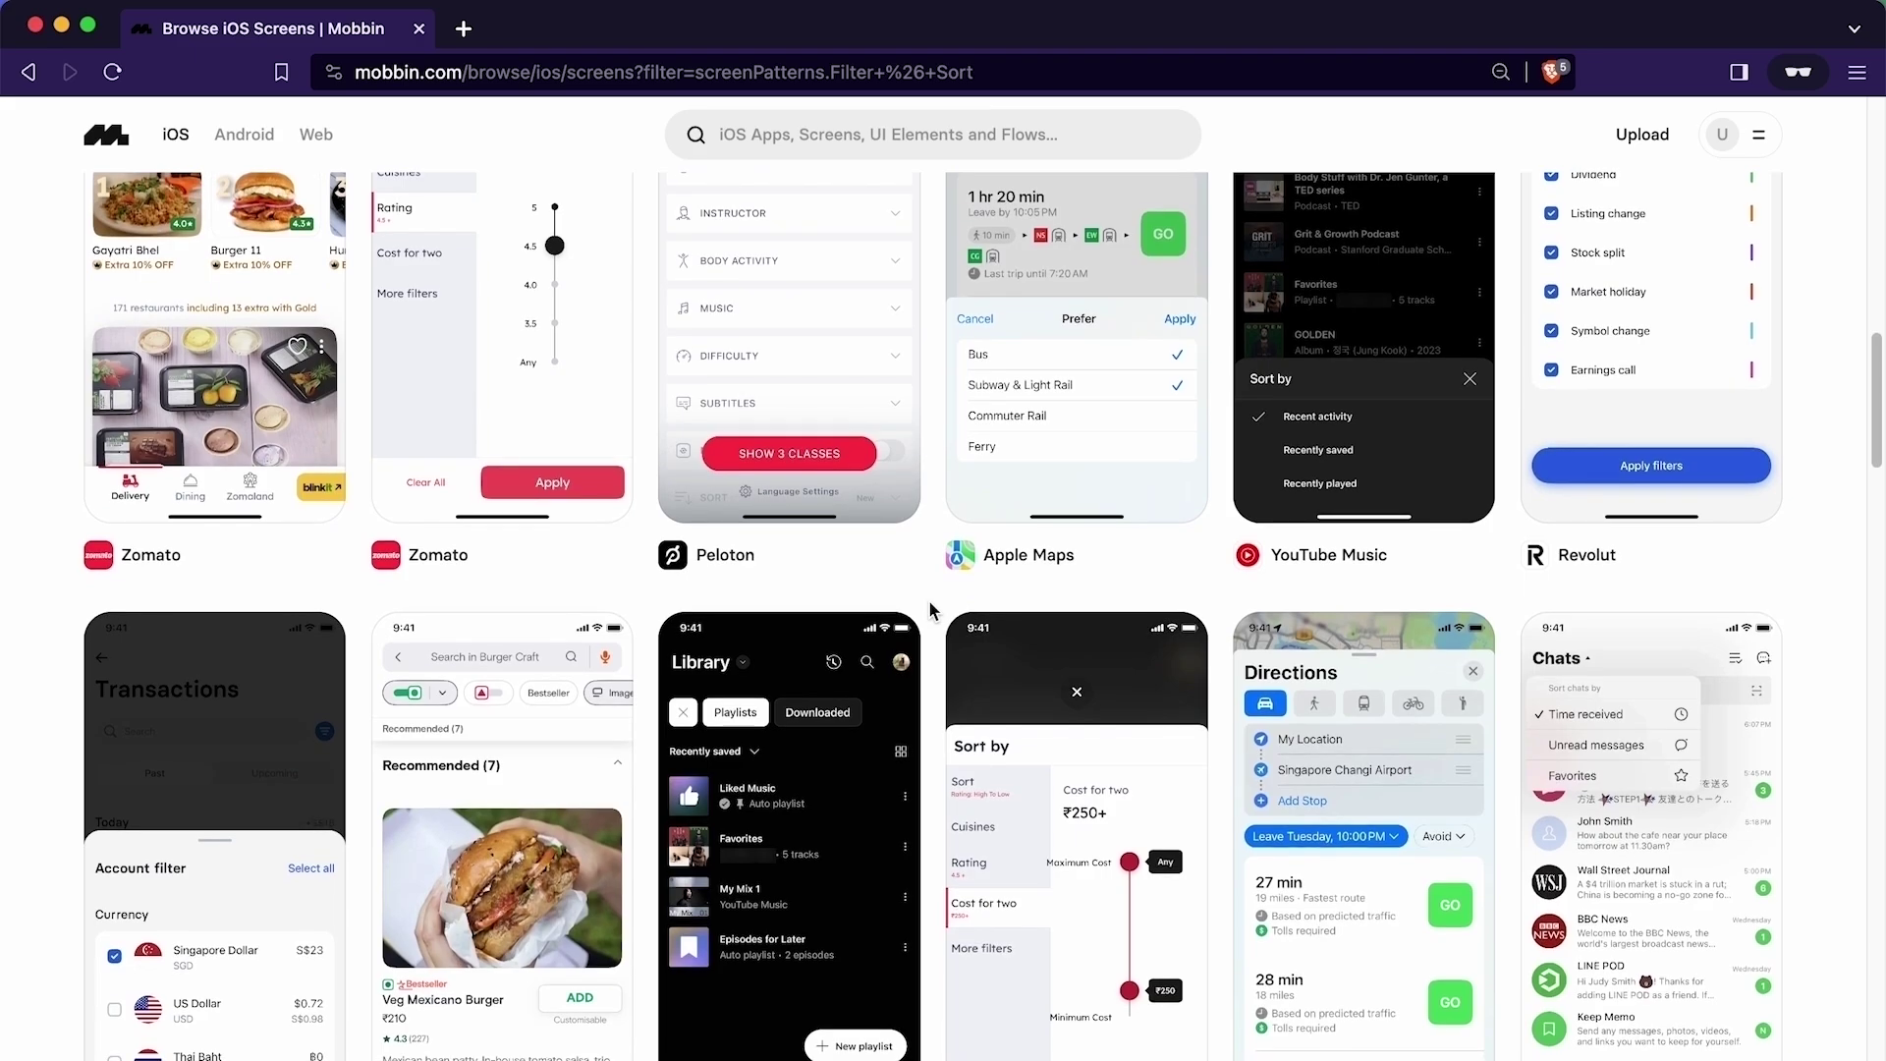
{"action": "scroll", "coordinate": [931, 609], "scroll_direction": "down", "scroll_amount": 7}
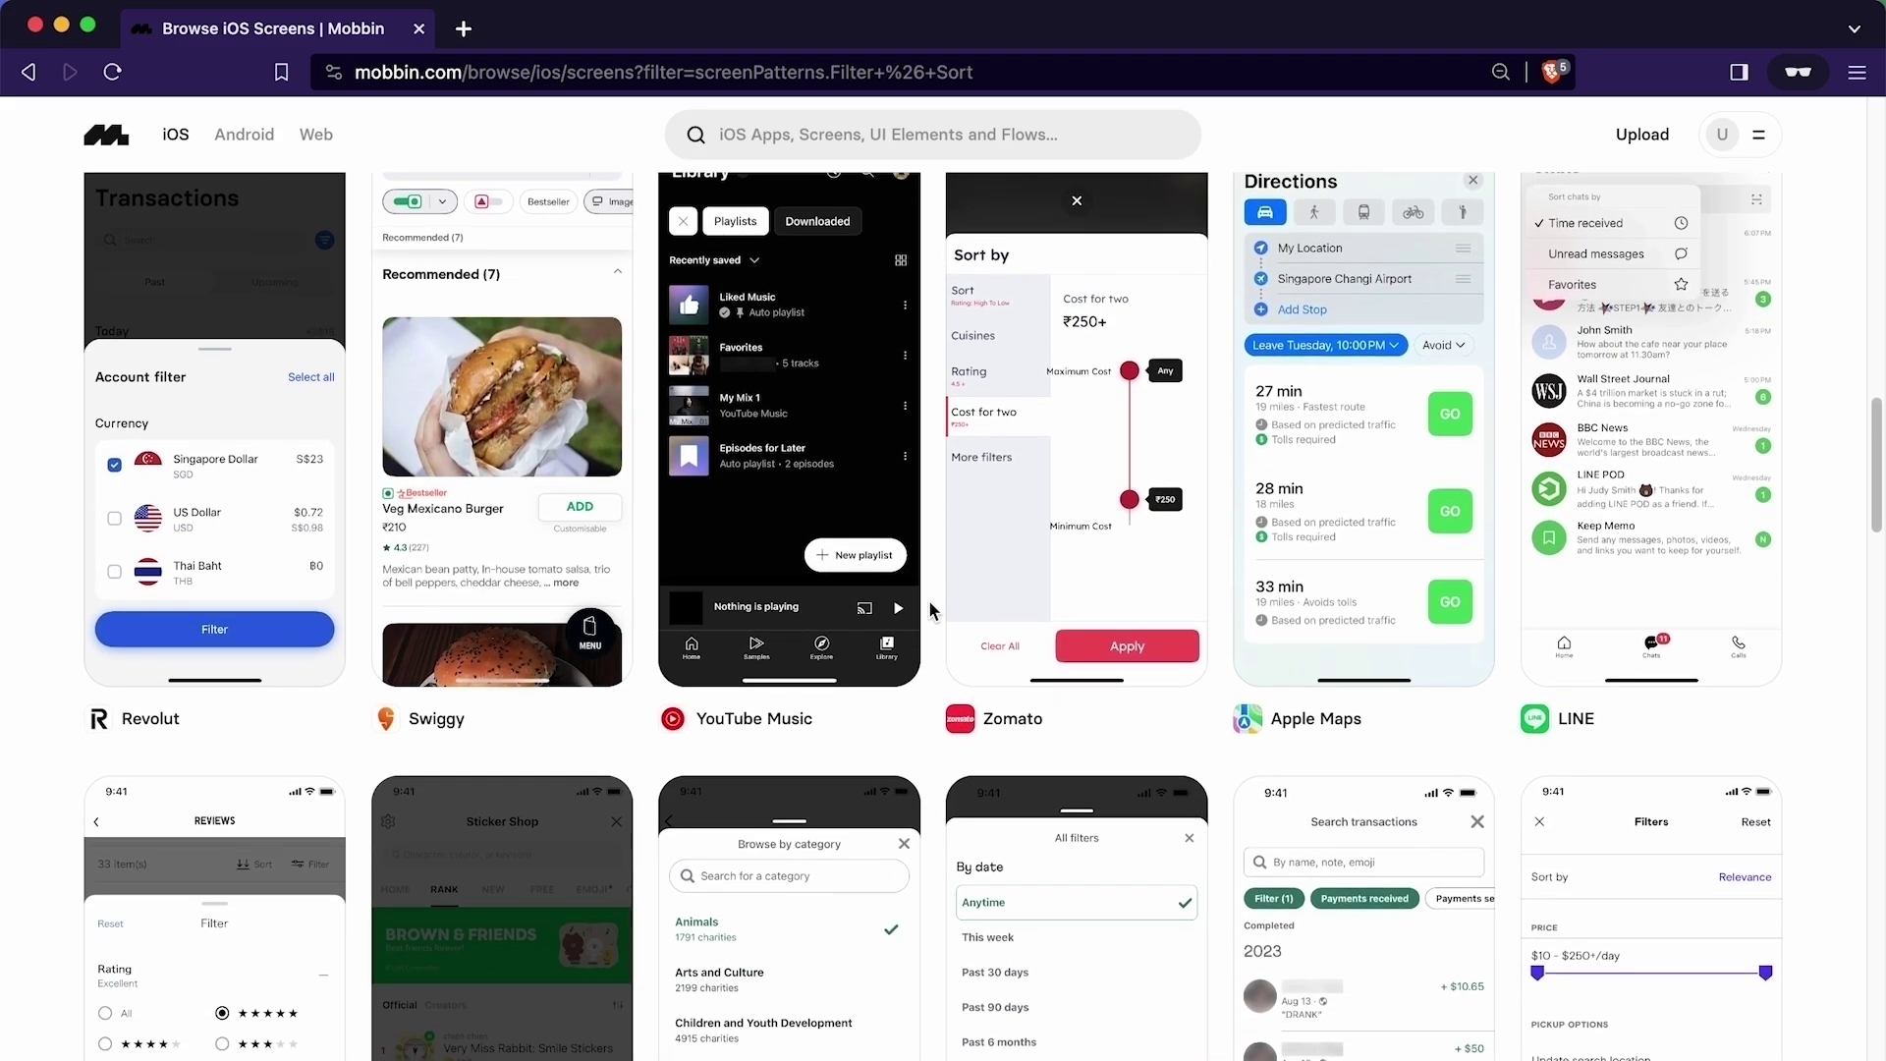
{"action": "scroll", "coordinate": [932, 609], "scroll_direction": "down", "scroll_amount": 20}
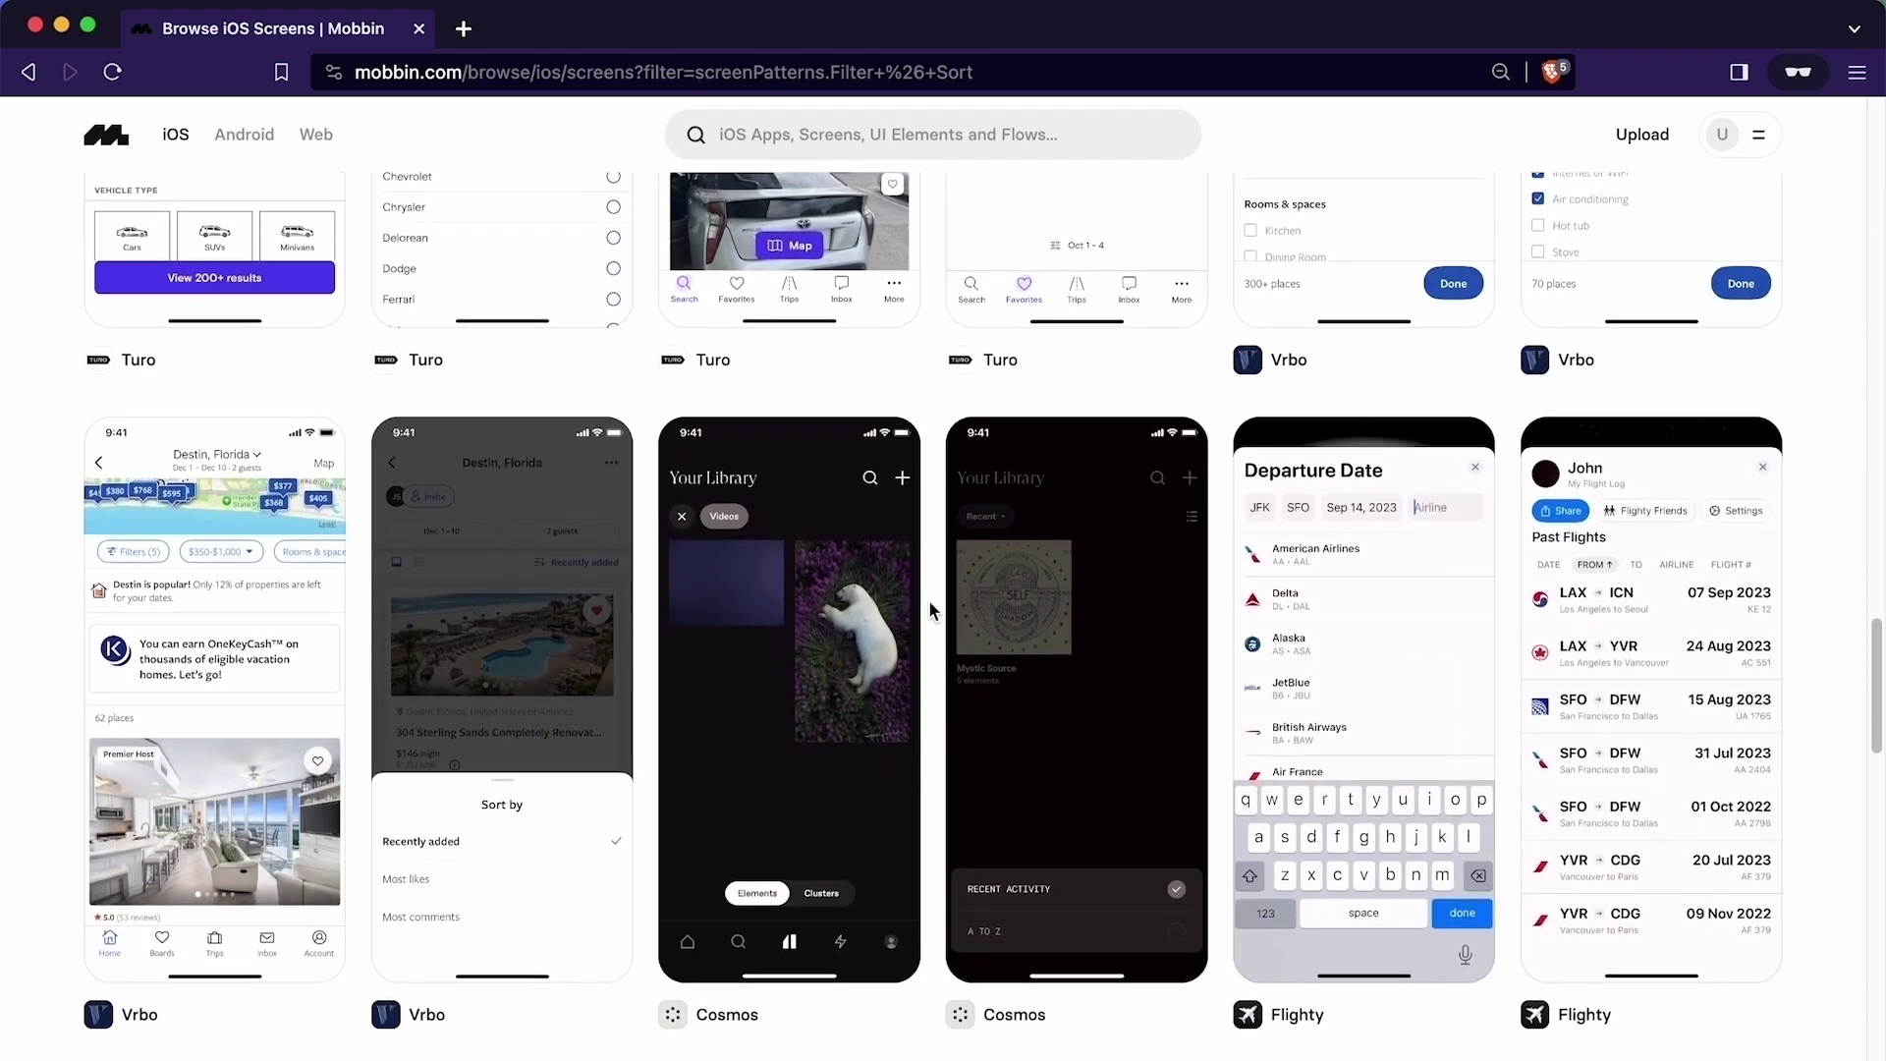
{"action": "scroll", "coordinate": [929, 609], "scroll_direction": "up", "scroll_amount": 20}
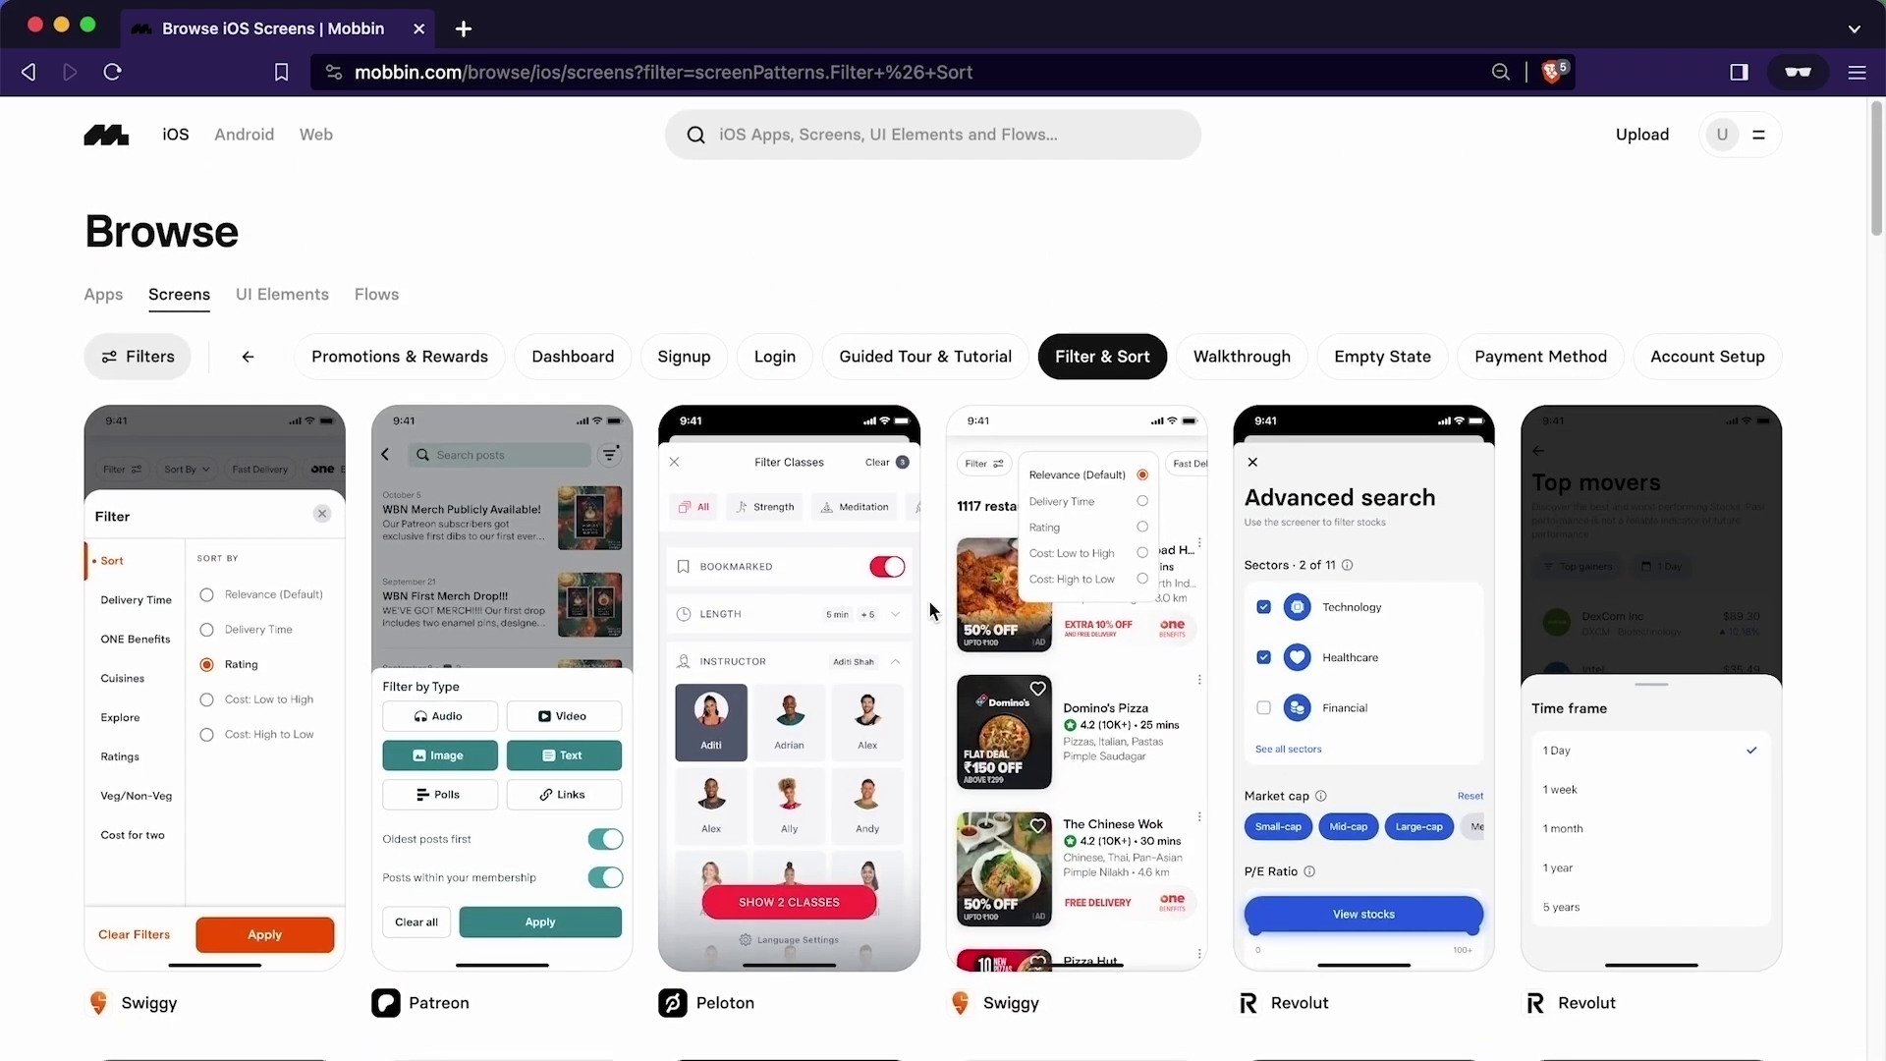
- Filter iOS UI elements to Card and scroll through cards from Revolut, Zomato and Wealthfront
{"action": "left_click", "coordinate": [298, 293]}
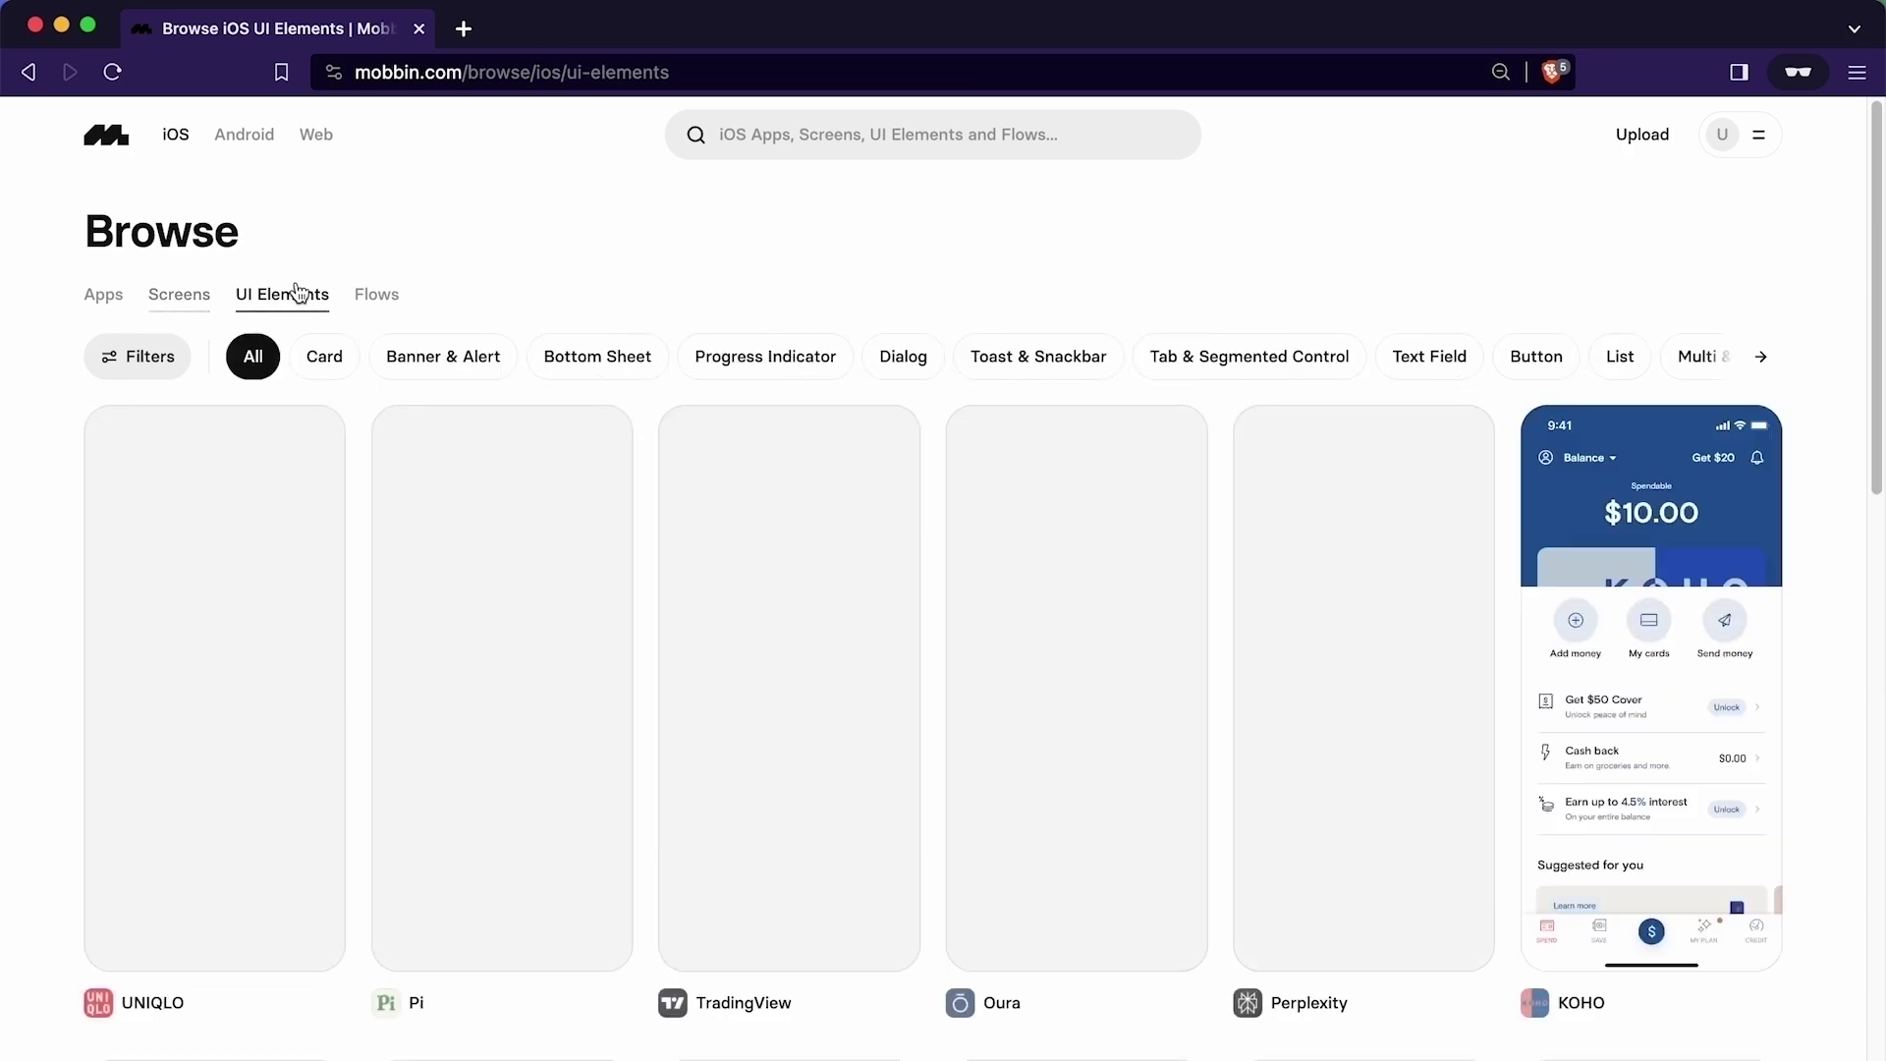
{"action": "mouse_move", "coordinate": [352, 364]}
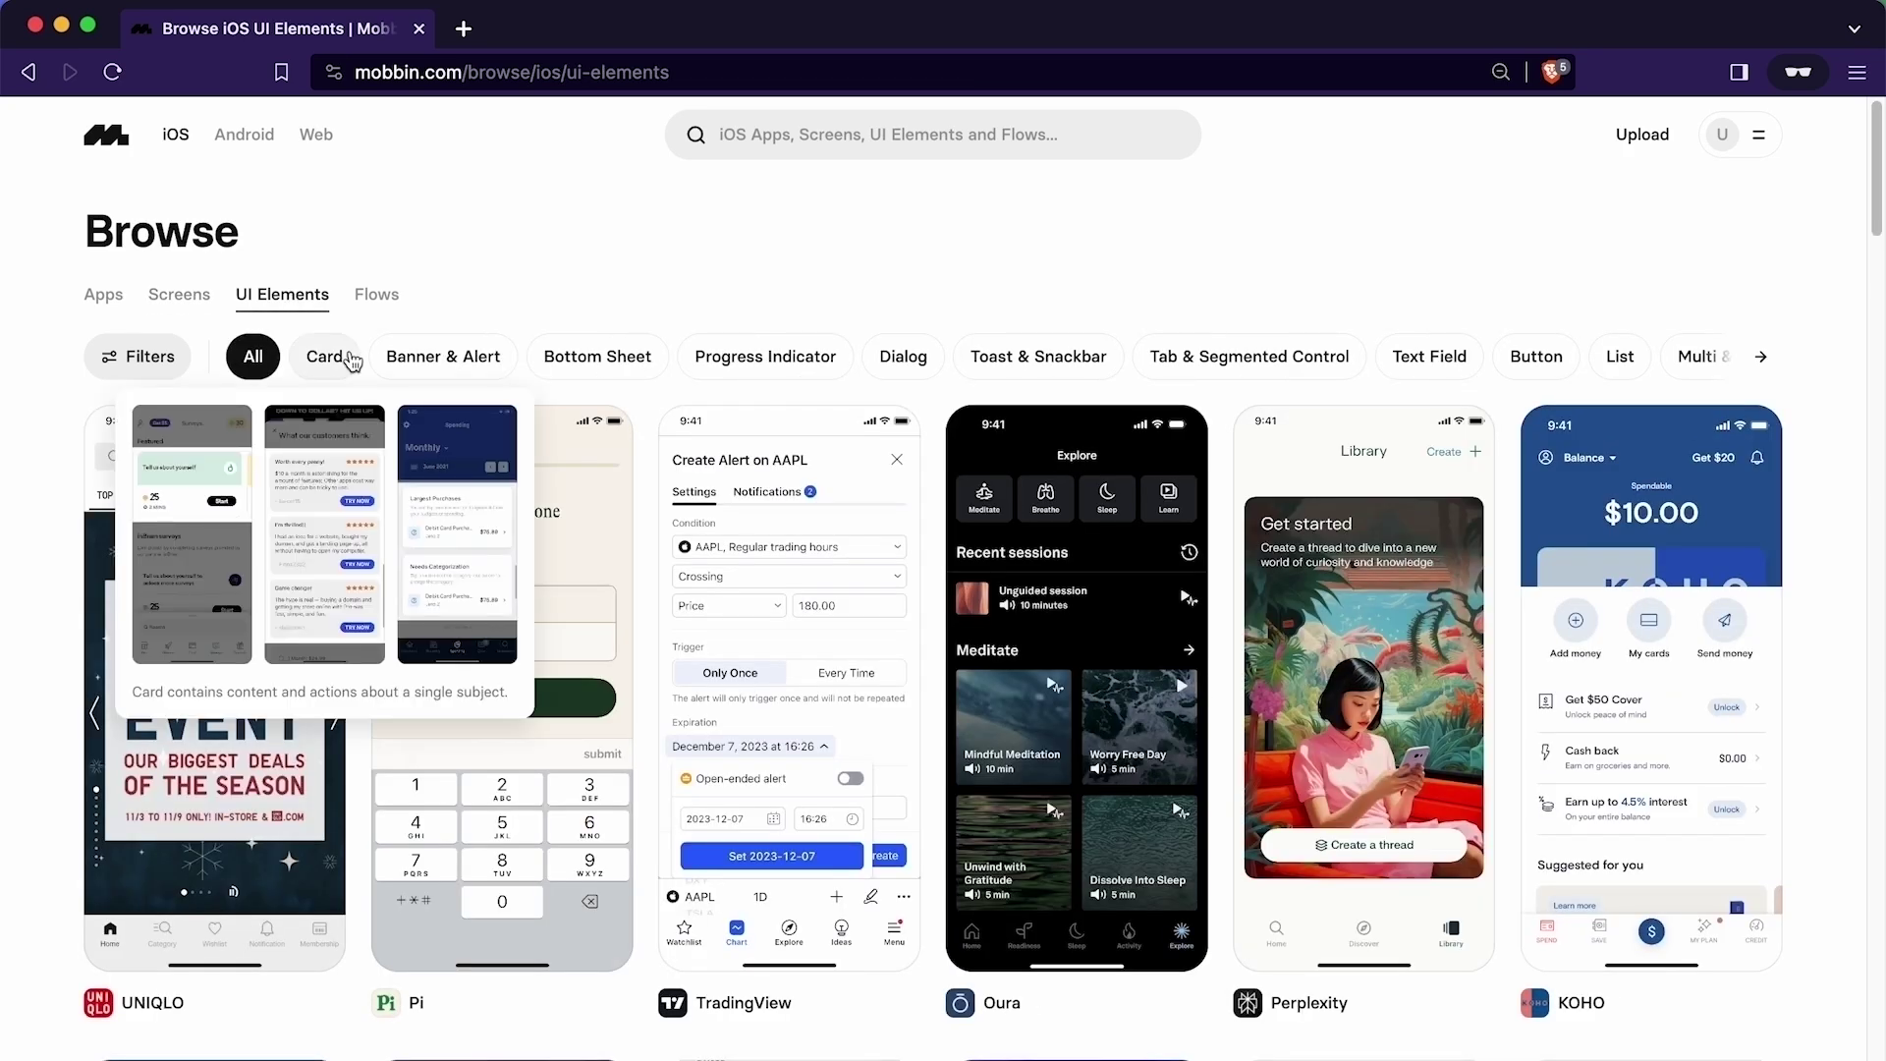
{"action": "left_click", "coordinate": [350, 360]}
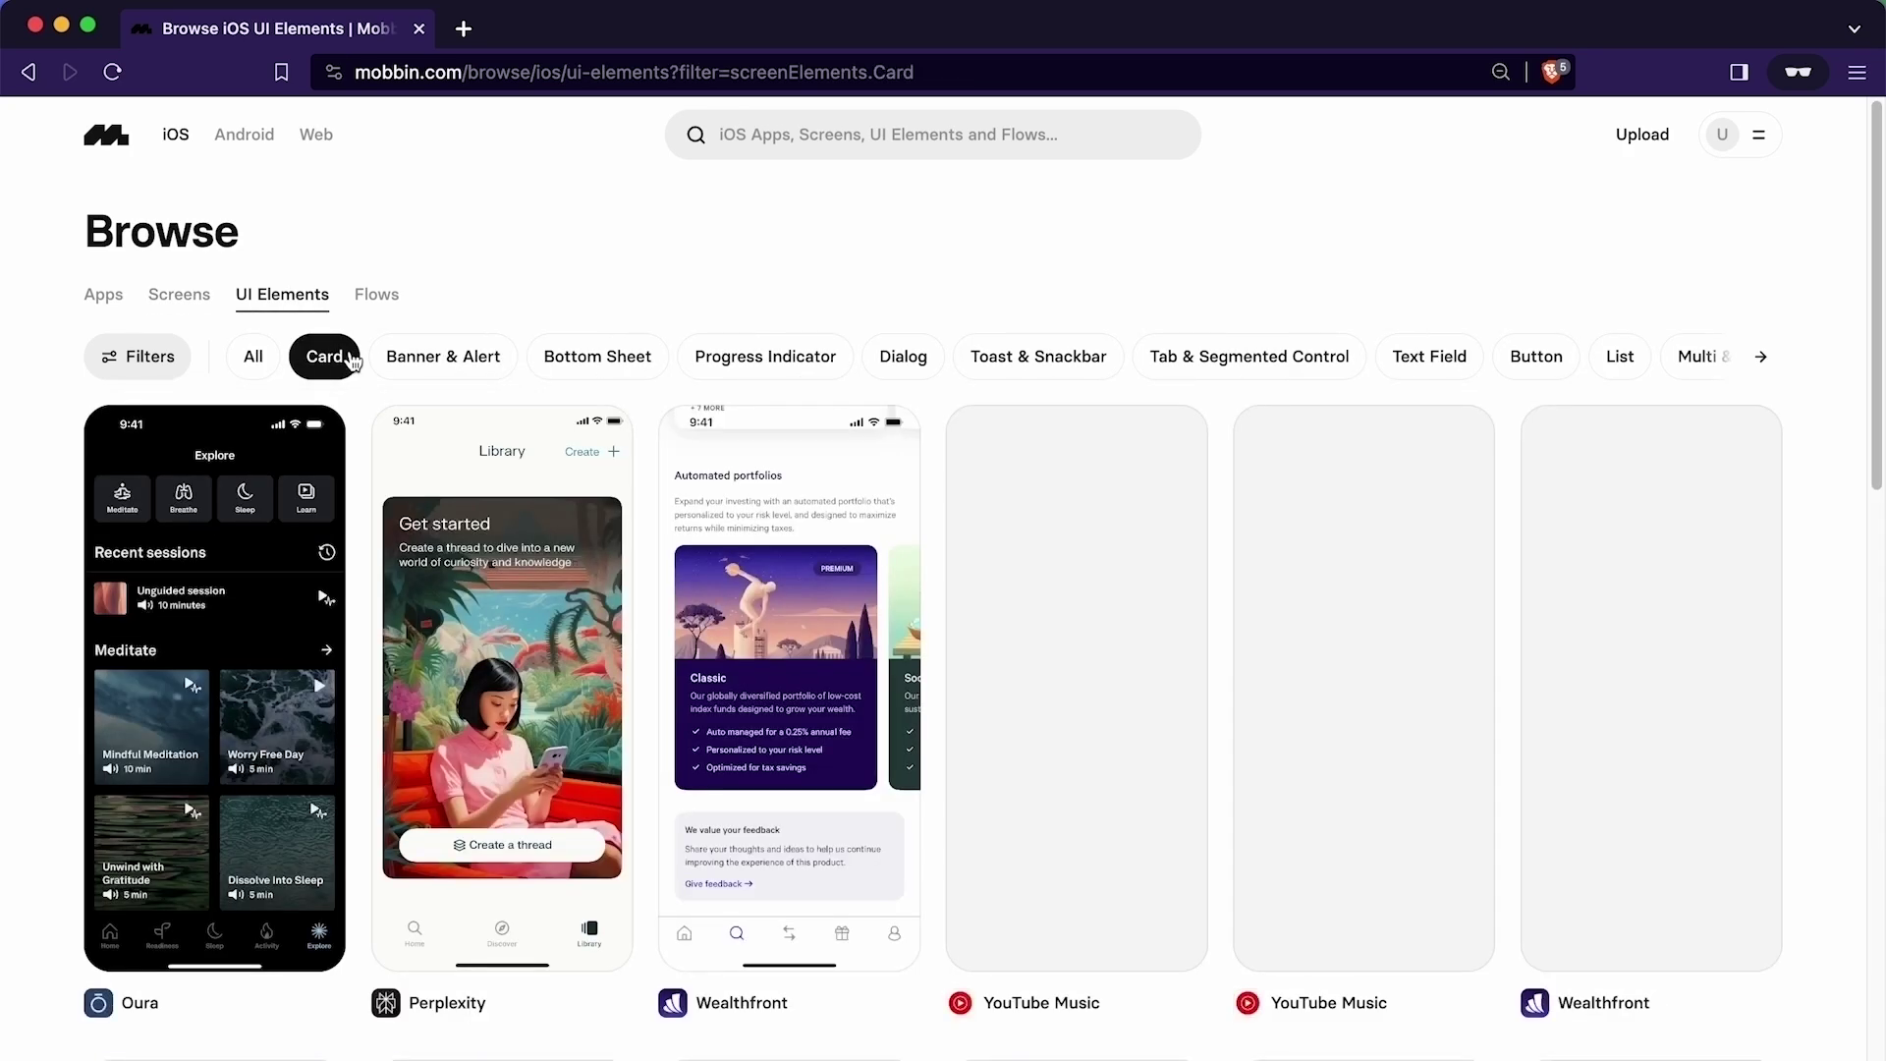
{"action": "mouse_move", "coordinate": [794, 693]}
{"action": "scroll", "coordinate": [792, 693], "scroll_direction": "down", "scroll_amount": 15}
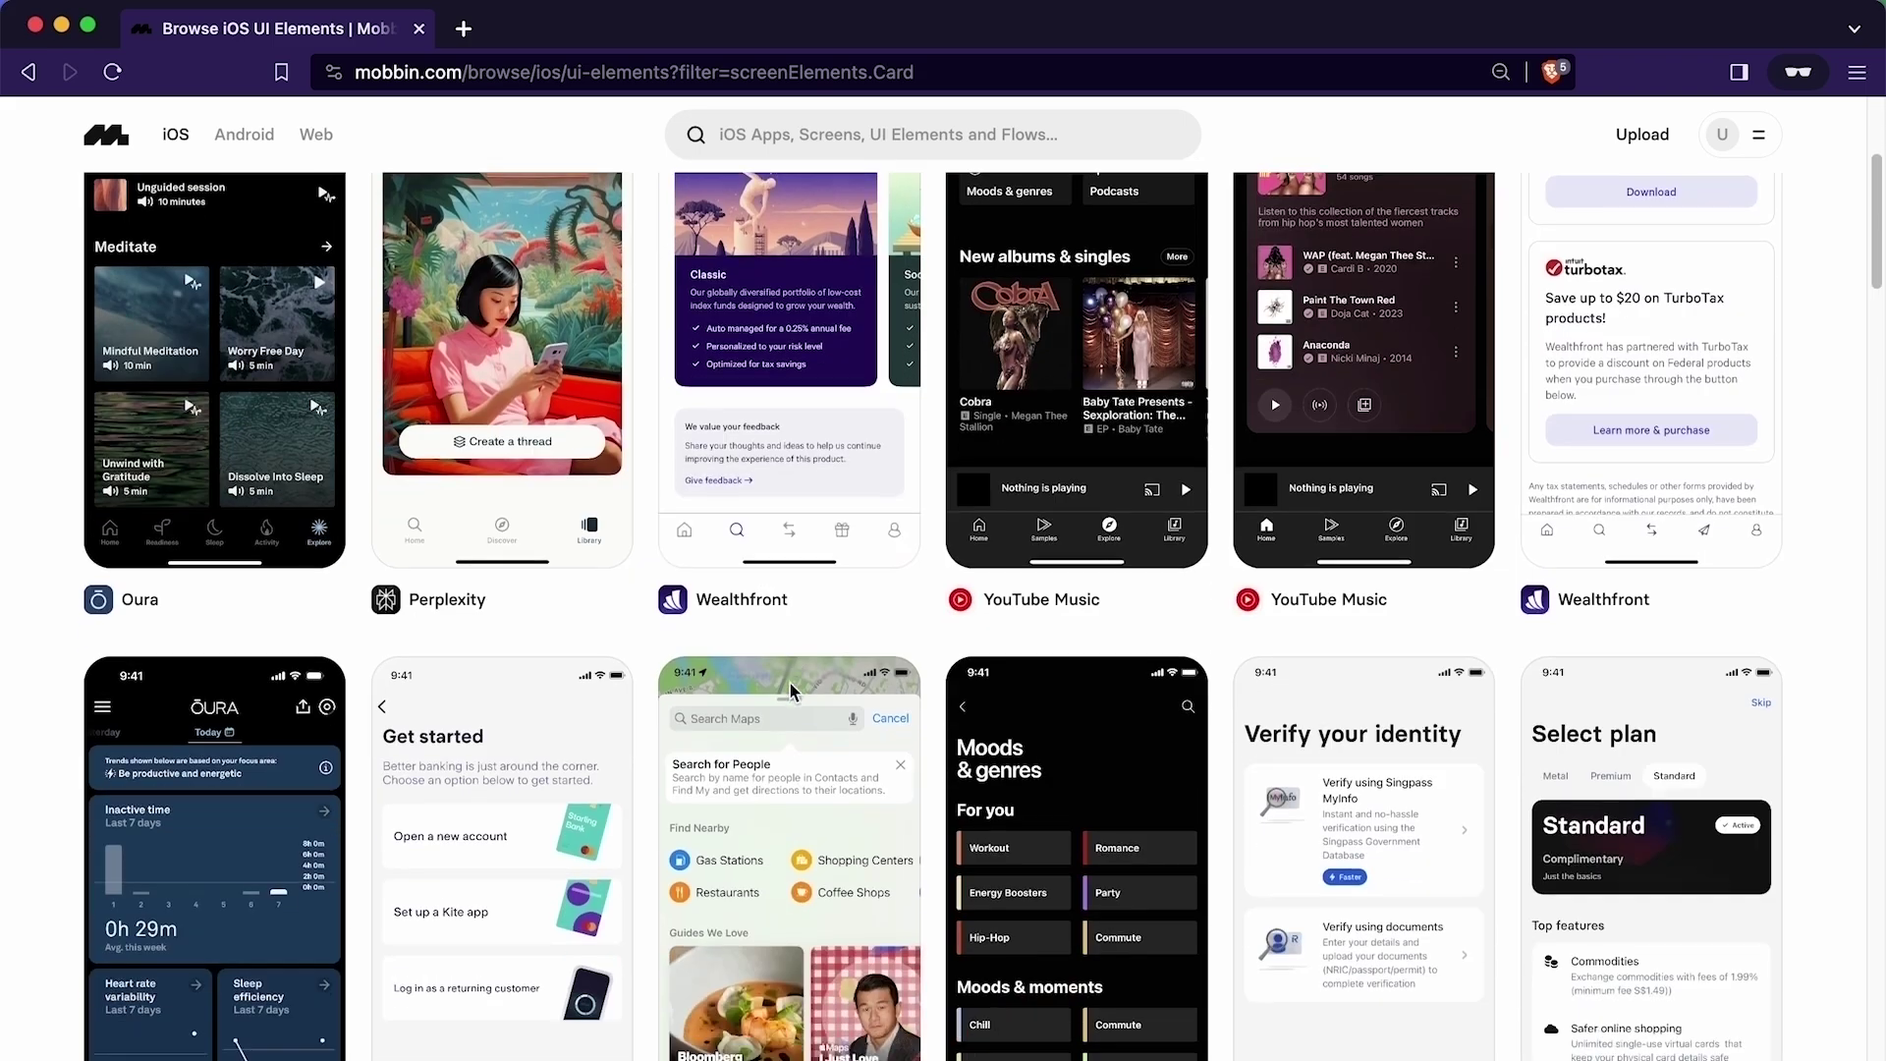
{"action": "scroll", "coordinate": [793, 691], "scroll_direction": "down", "scroll_amount": 10}
{"action": "scroll", "coordinate": [794, 692], "scroll_direction": "down", "scroll_amount": 5}
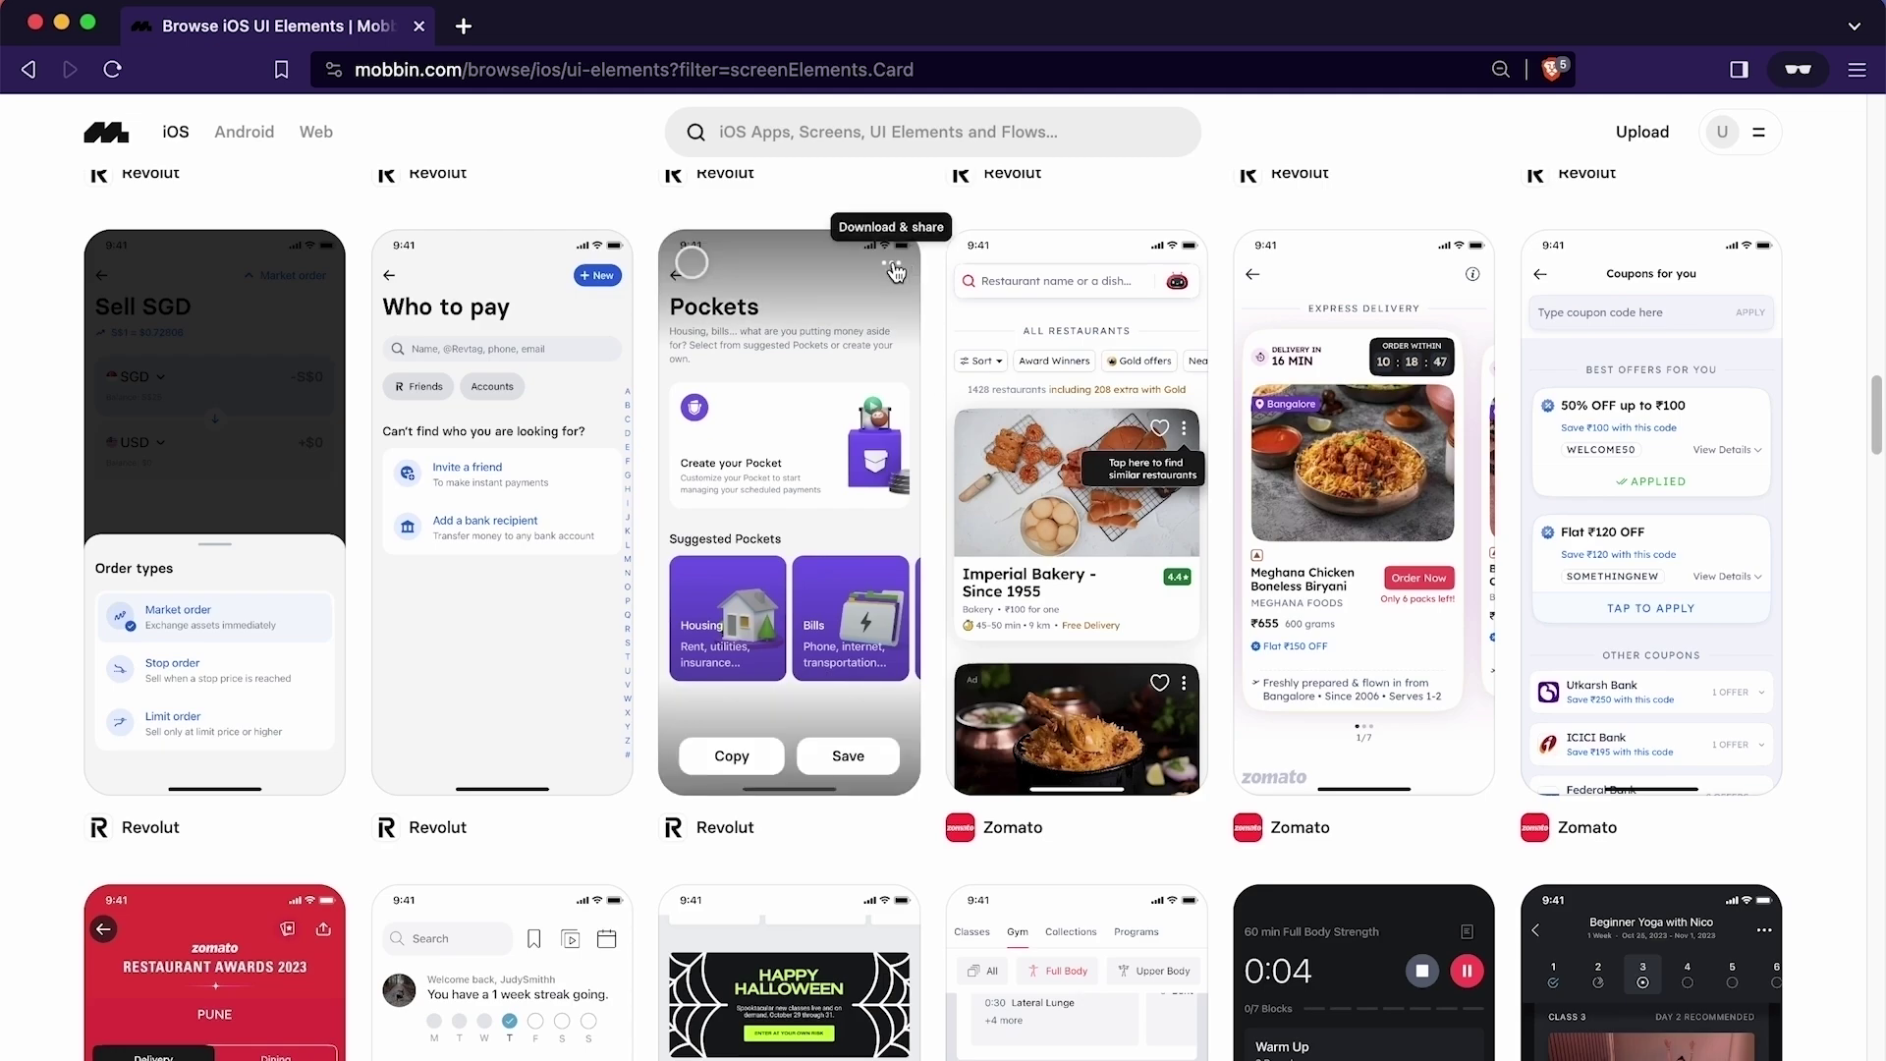
- Download the Revolut Pockets screen as Revolut iOS 400.png into Downloads
{"action": "left_click", "coordinate": [894, 267]}
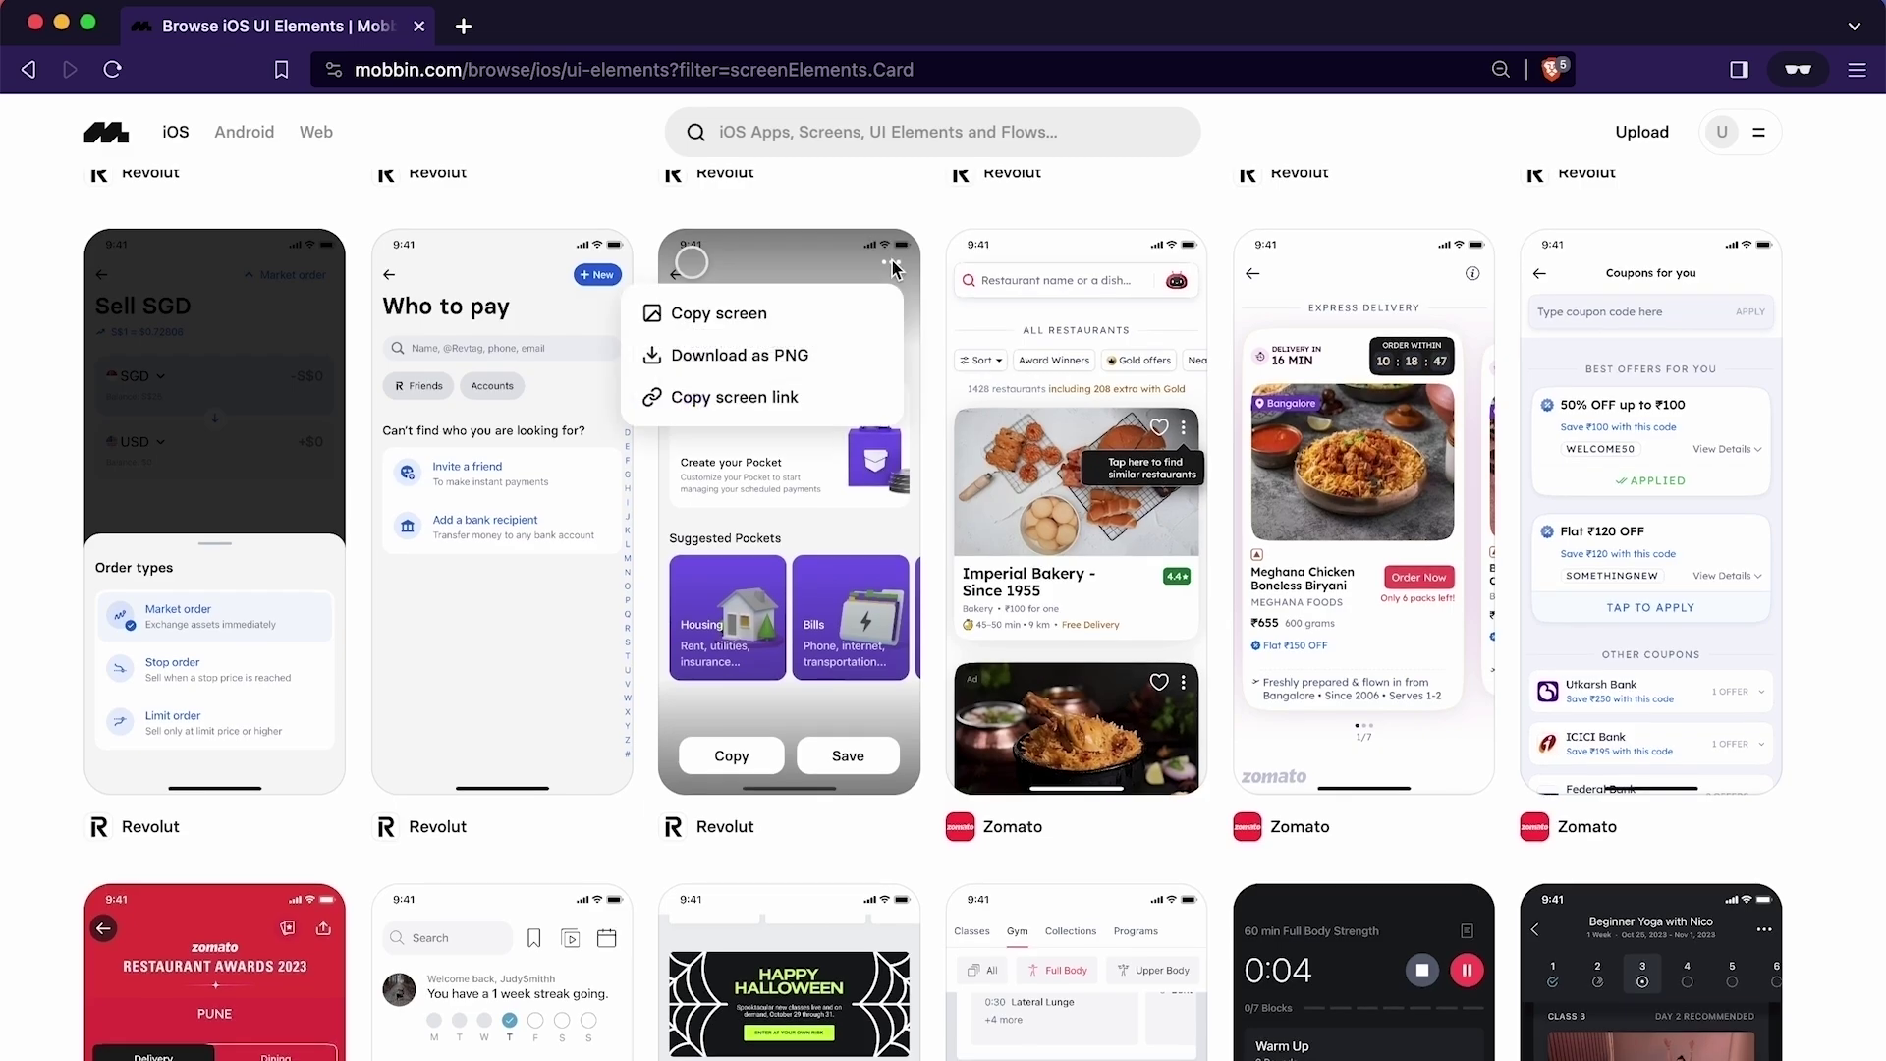
{"action": "left_click", "coordinate": [811, 361]}
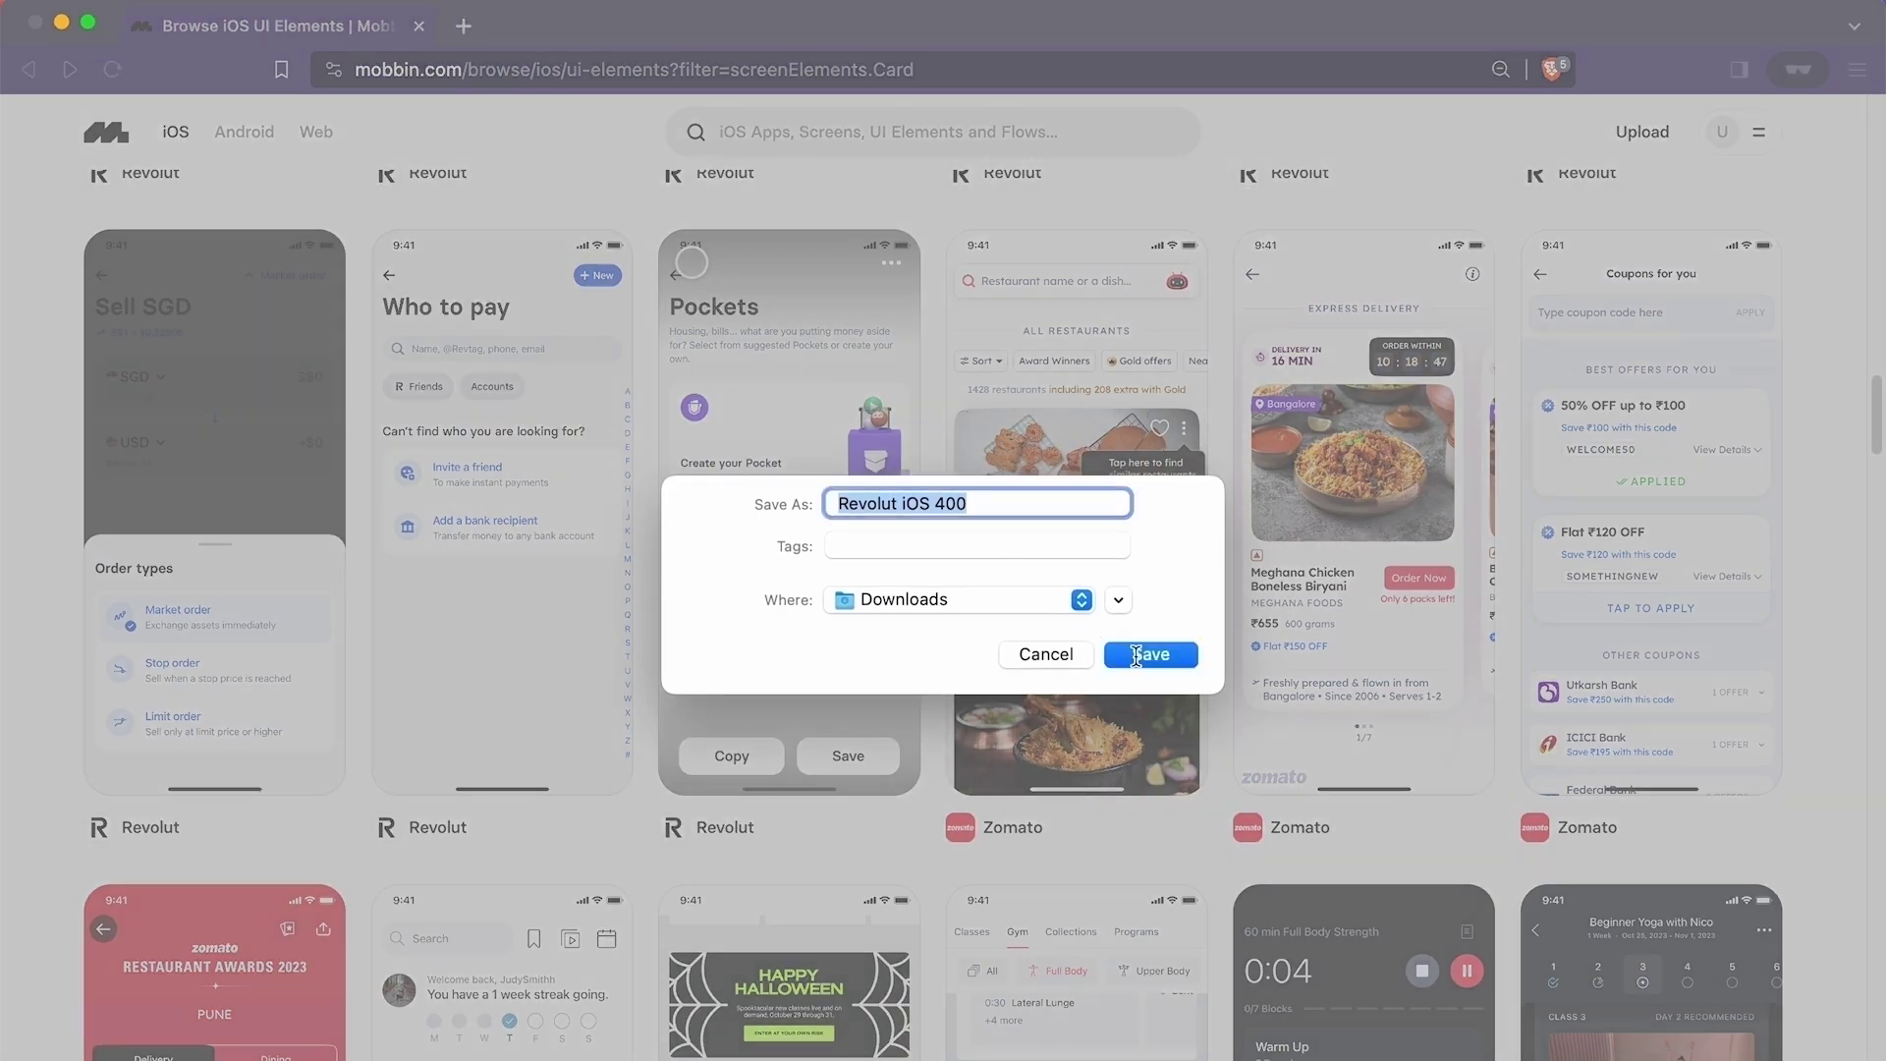
{"action": "left_click", "coordinate": [1140, 654]}
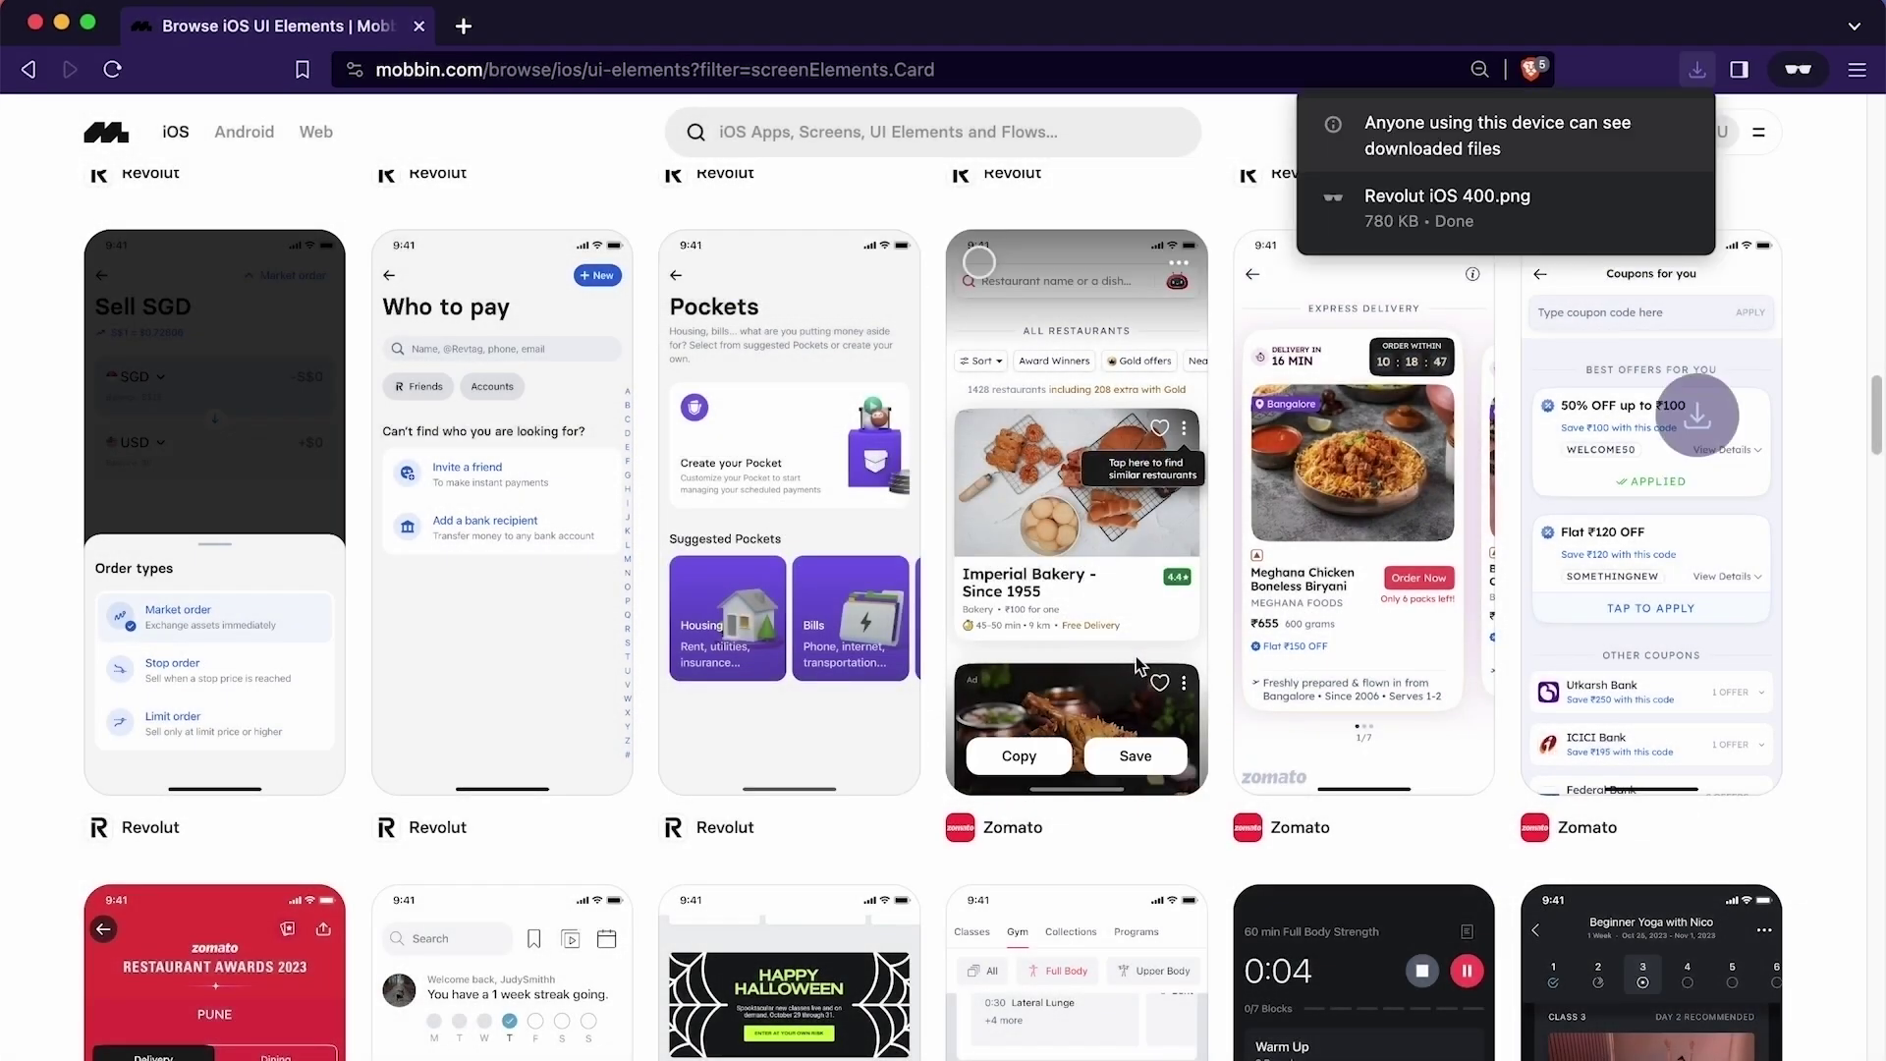
- Download the Zomato restaurant screen as Zomato iOS 24.png into Downloads
{"action": "left_click", "coordinate": [1178, 273]}
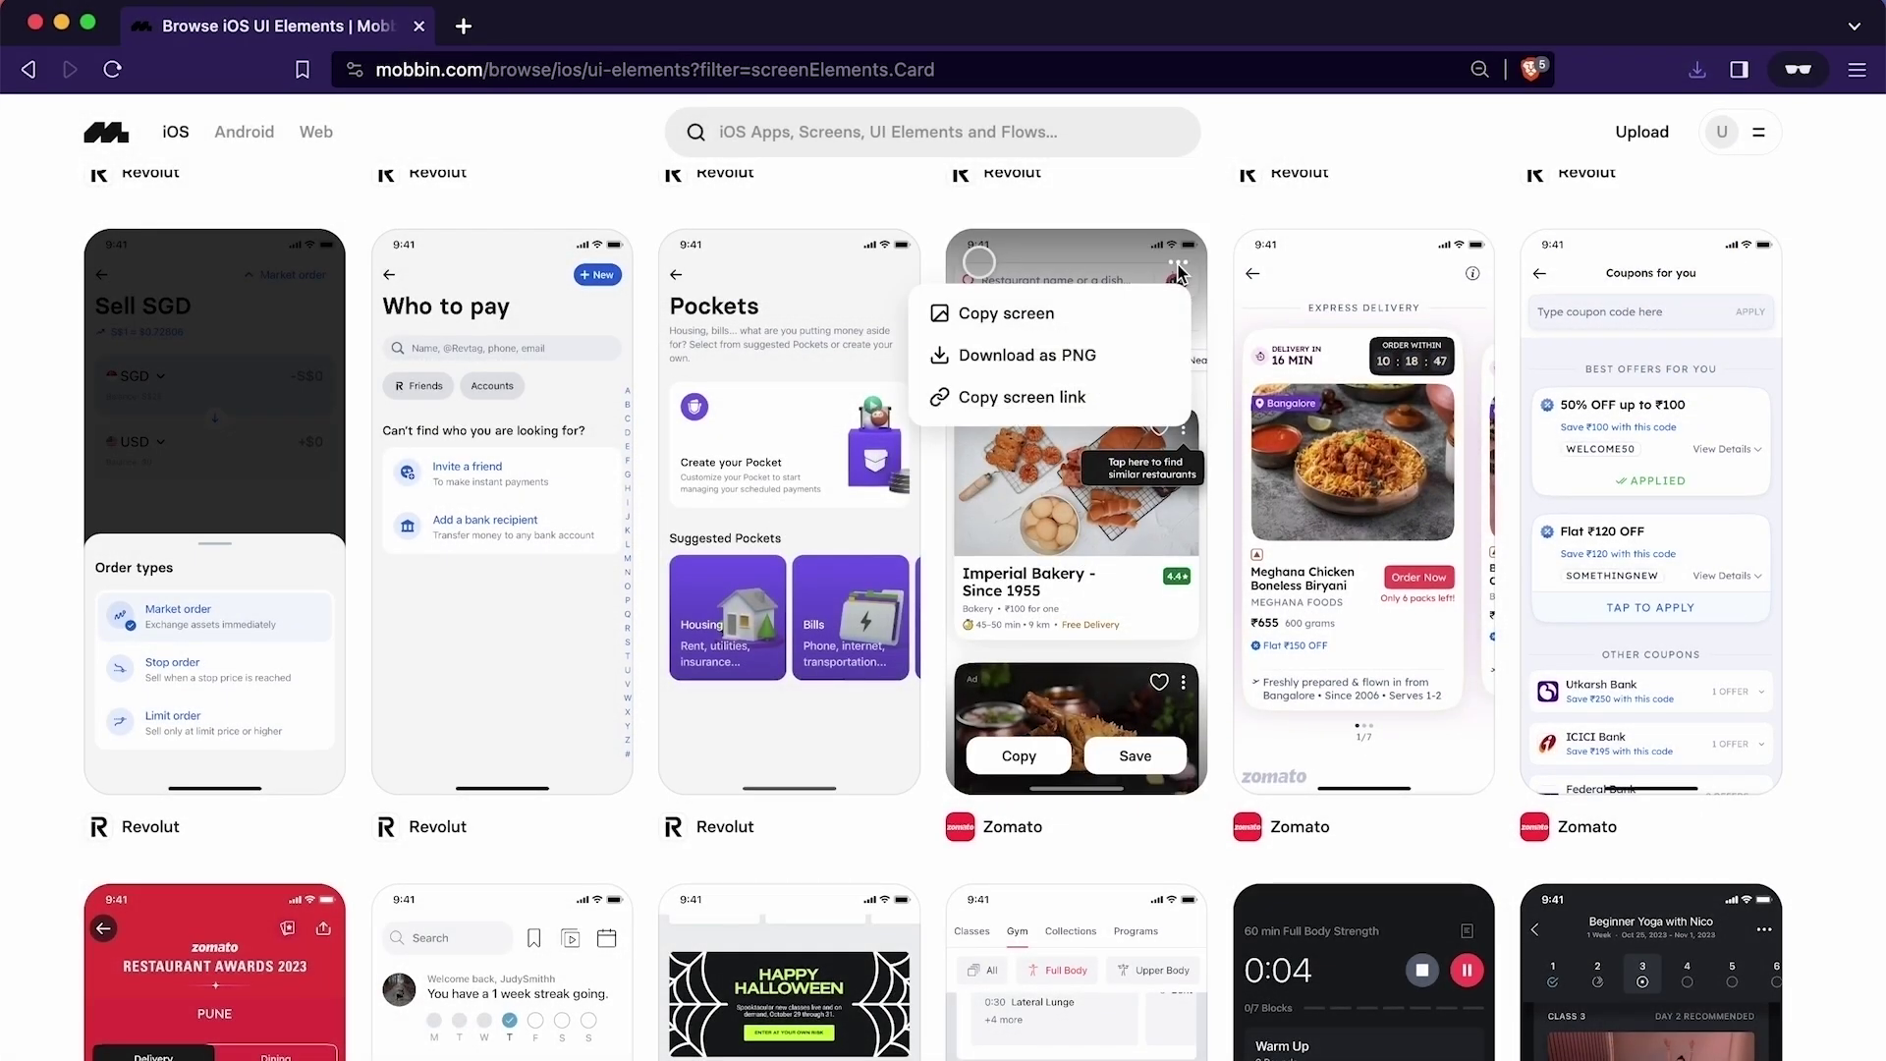
{"action": "left_click", "coordinate": [1113, 365]}
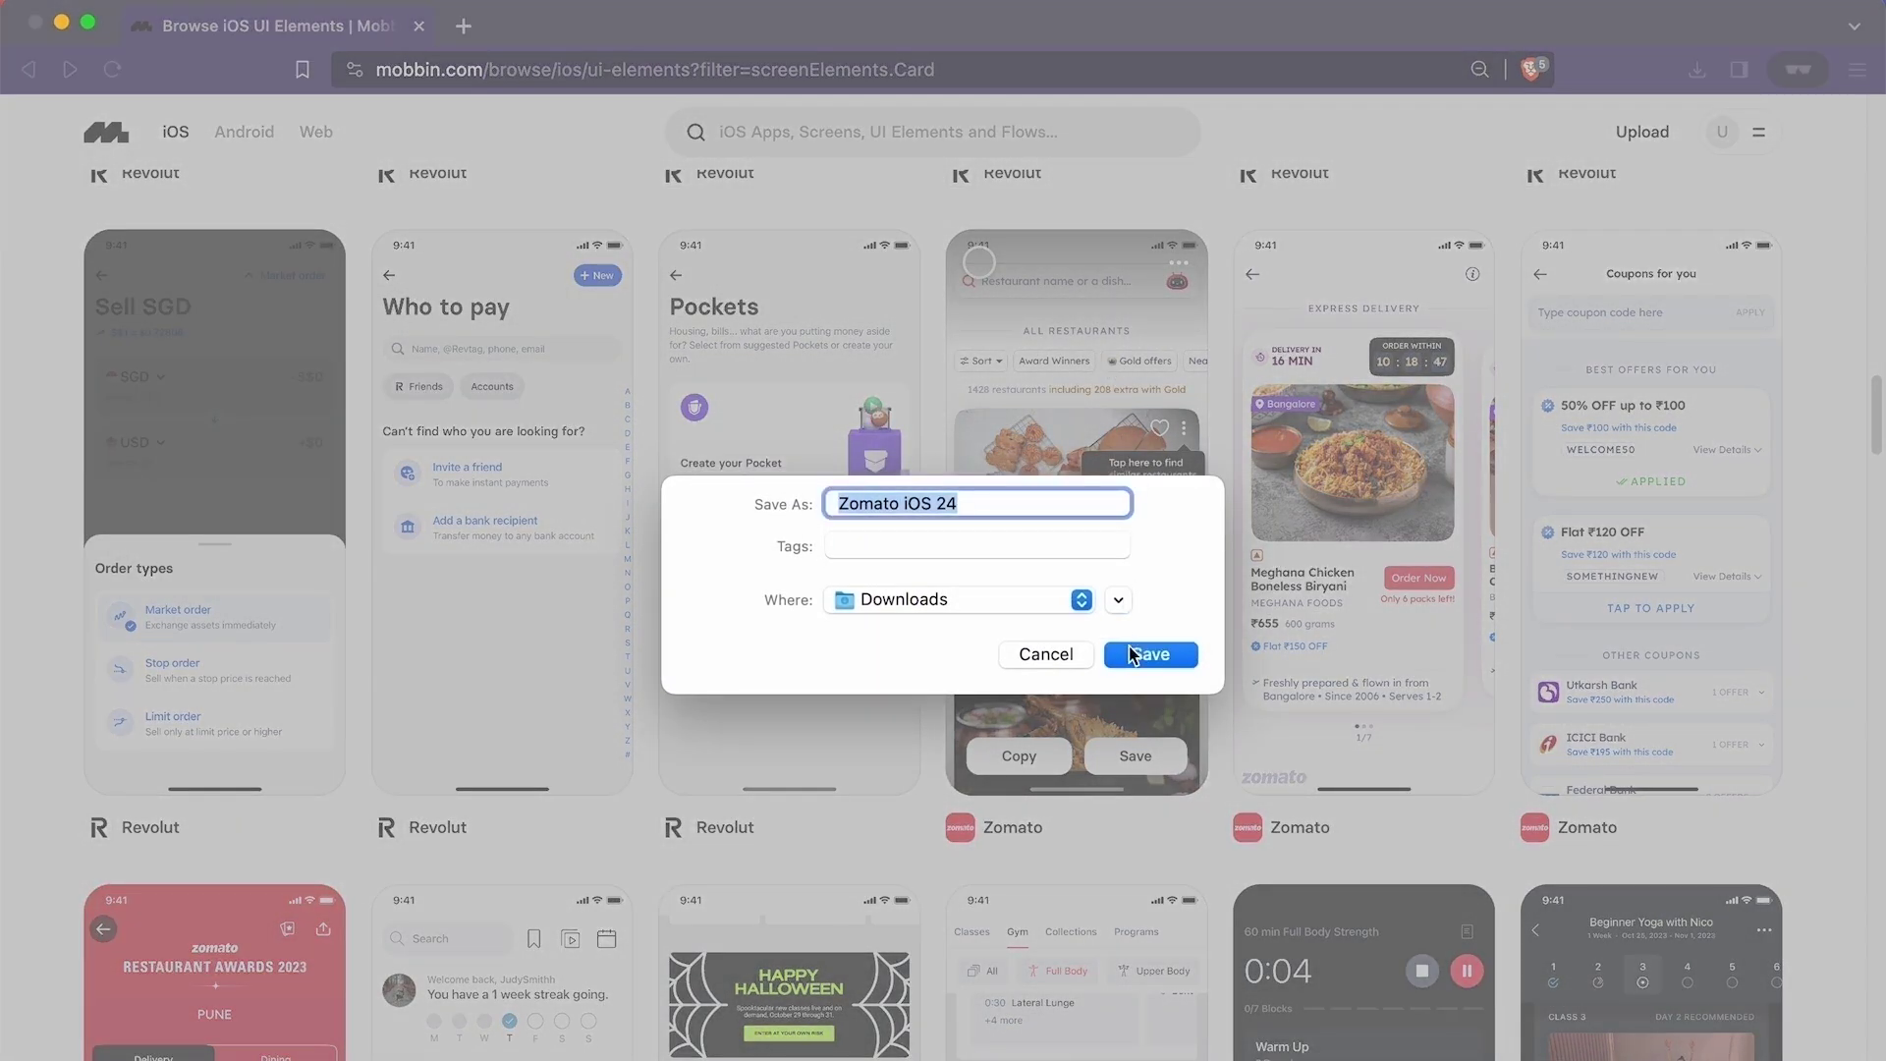
{"action": "left_click", "coordinate": [1134, 653]}
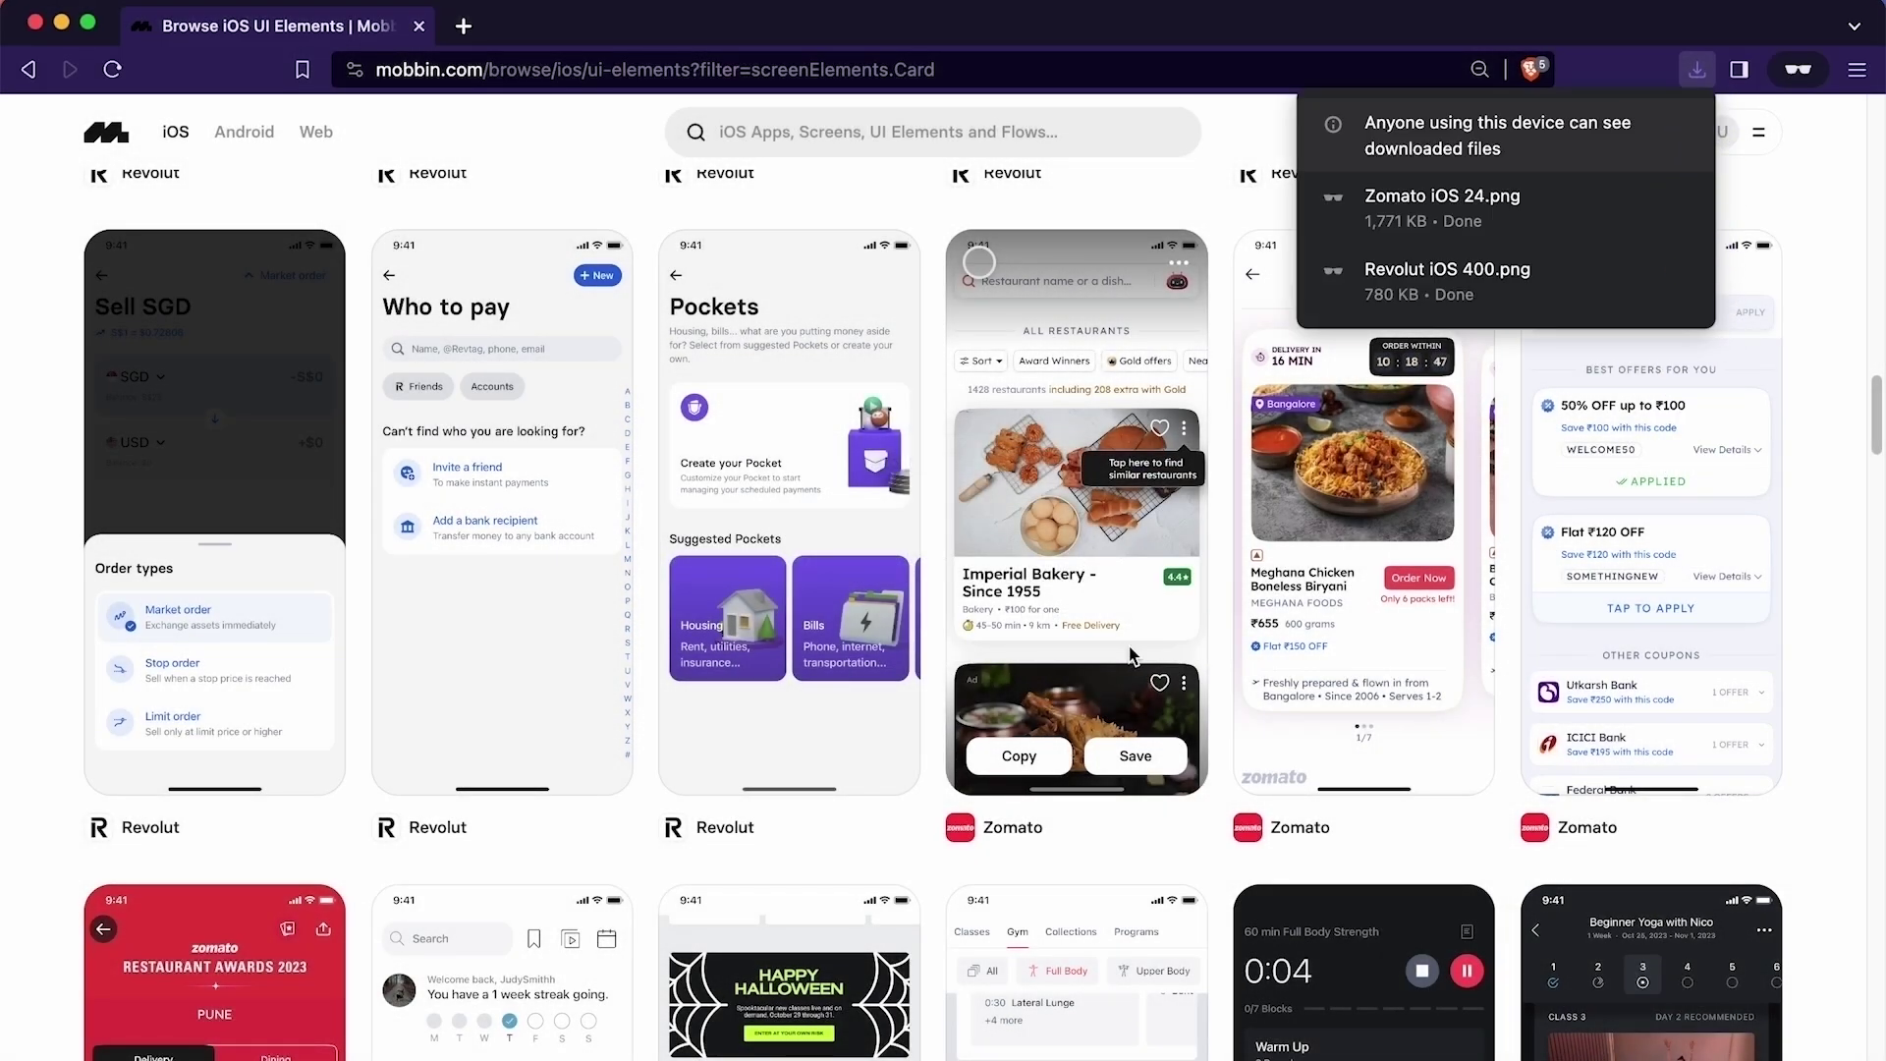
- Preview Zomato iOS 24.png and Revolut iOS 400.png in Finder's Gallery view, then go to Figma
{"action": "left_click", "coordinate": [233, 999]}
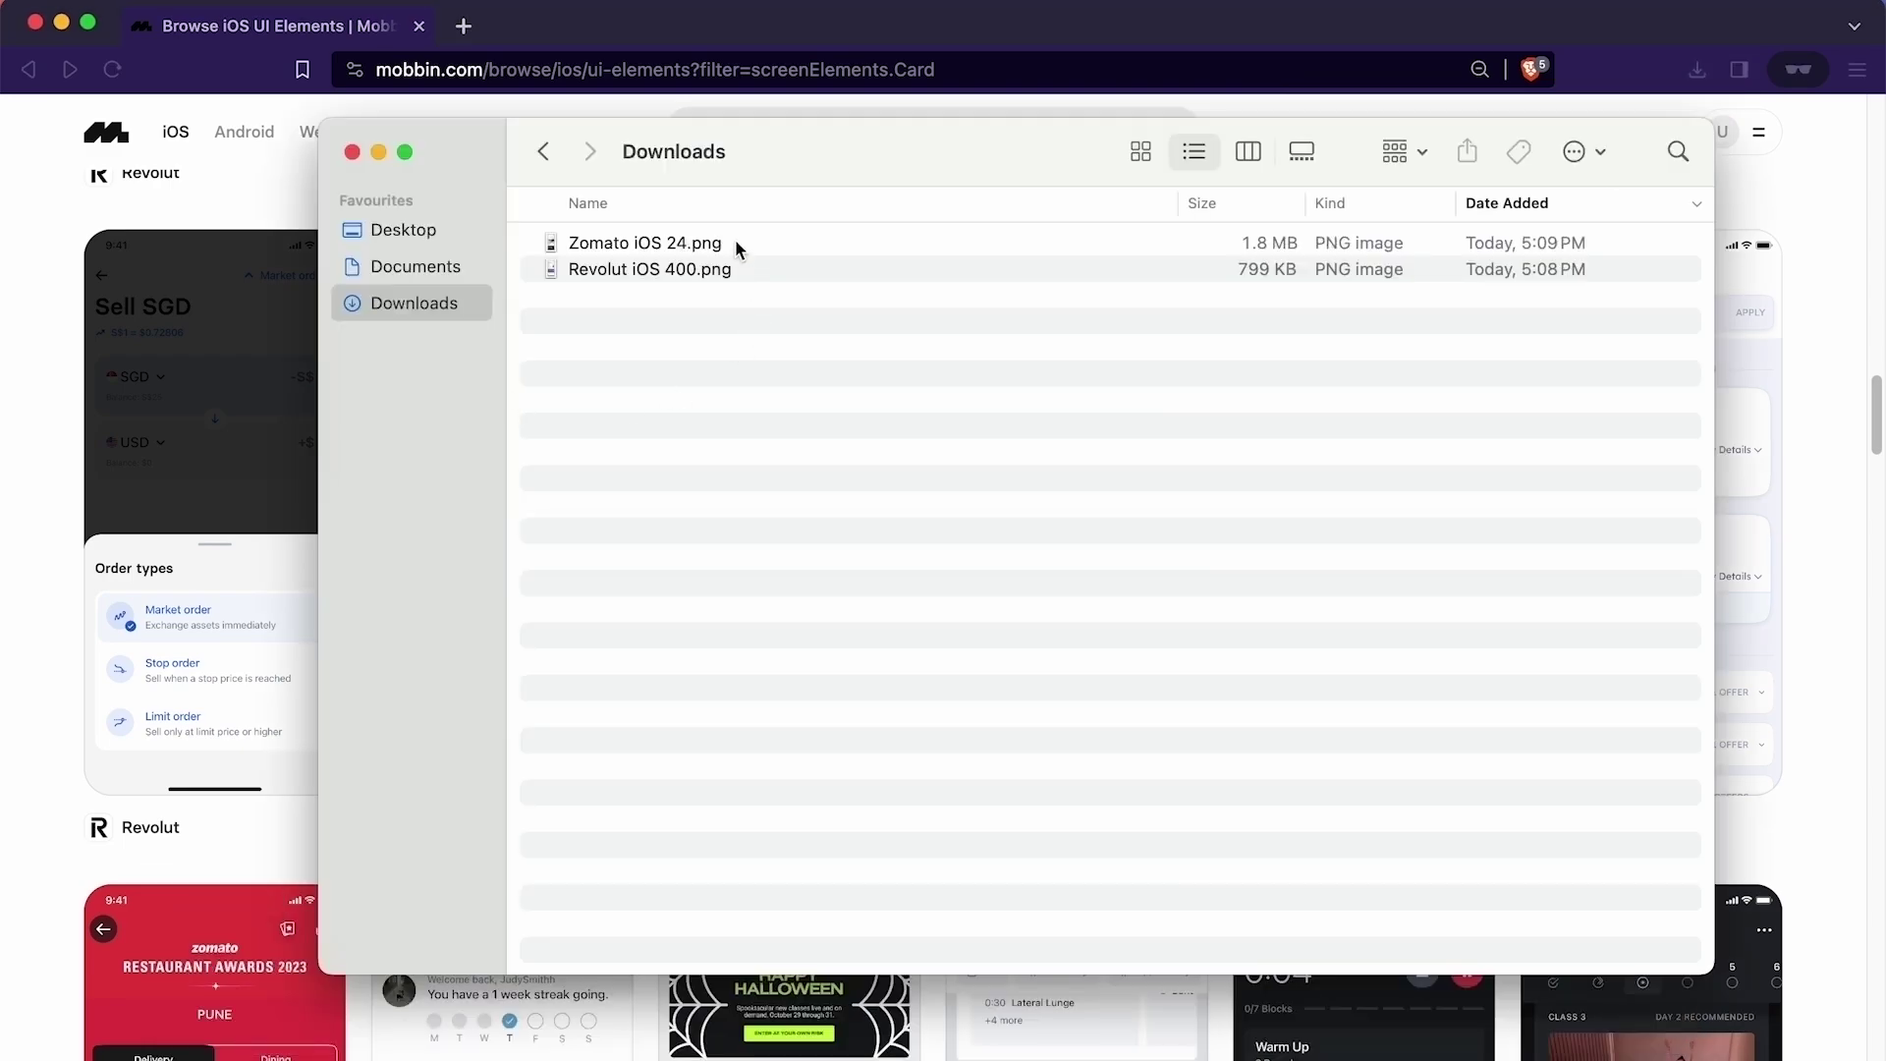
{"action": "left_click", "coordinate": [735, 242]}
{"action": "left_click", "coordinate": [1298, 154]}
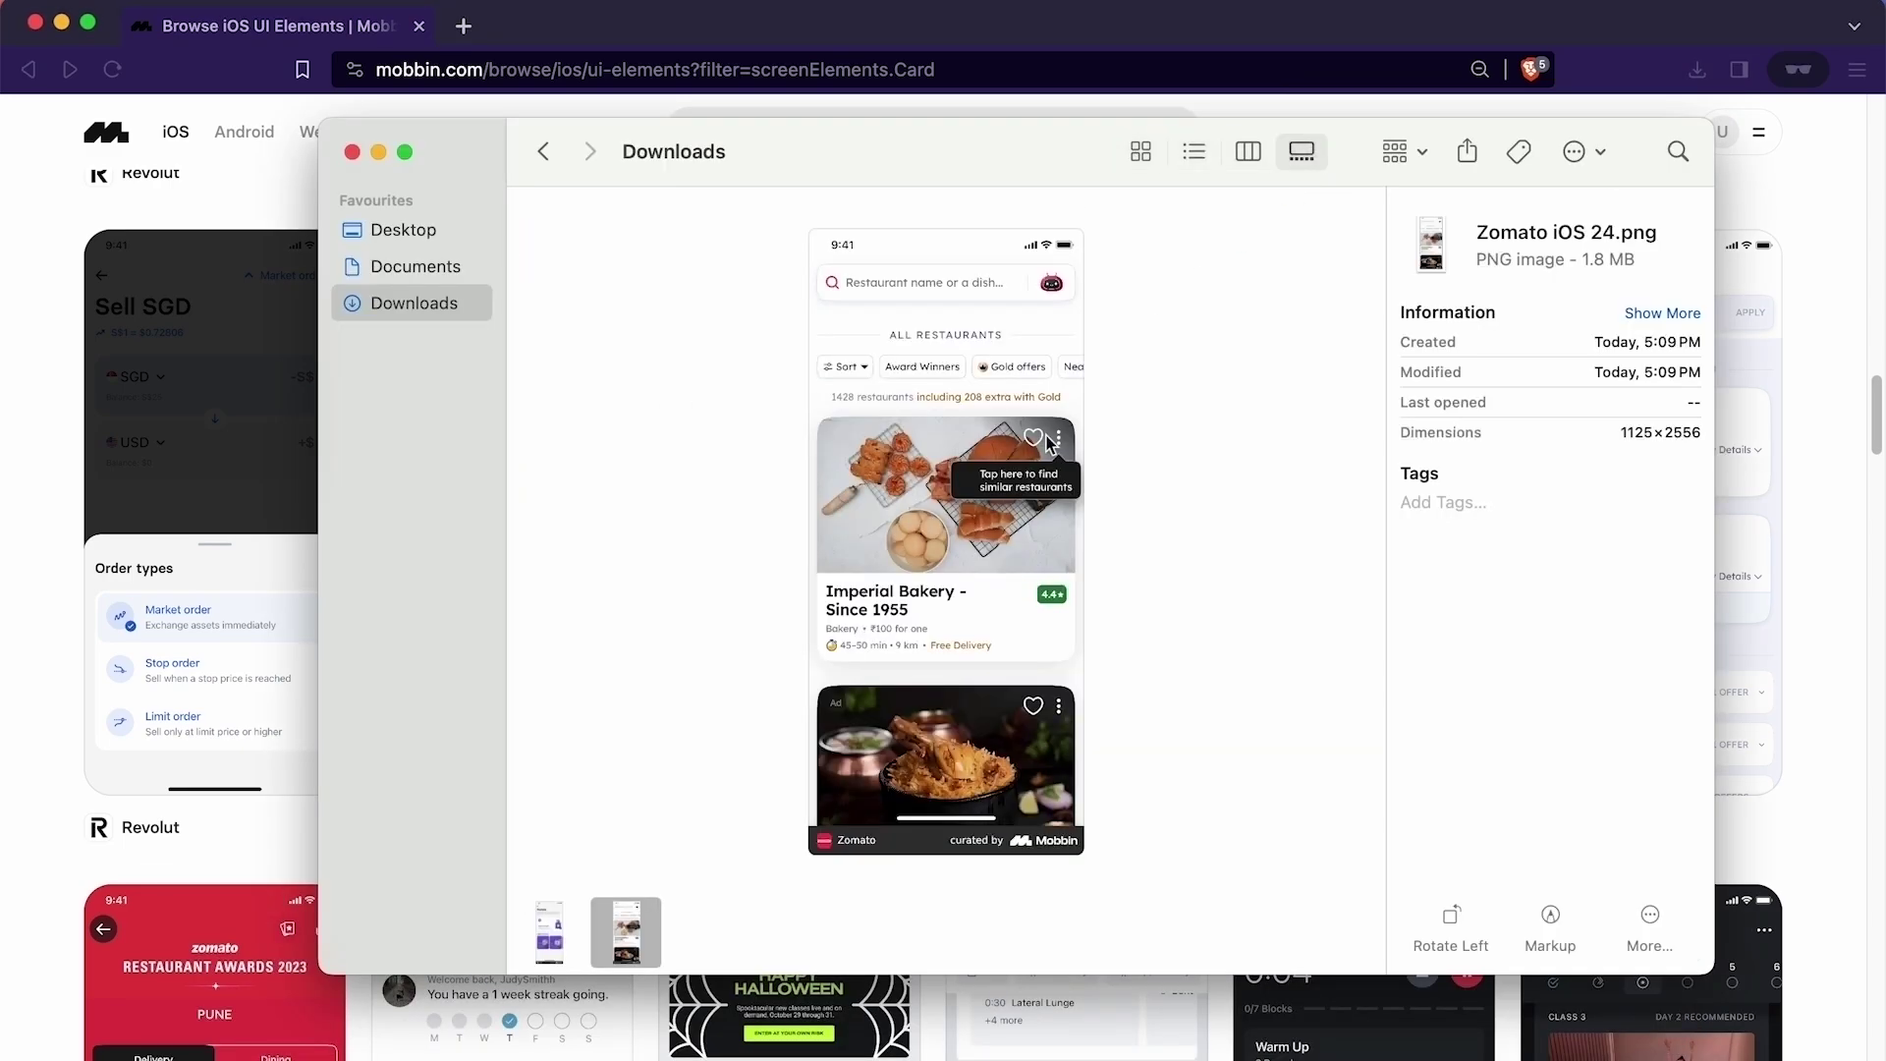
{"action": "key", "text": "Left"}
{"action": "key", "text": "super+2"}
{"action": "left_click", "coordinate": [461, 1012]}
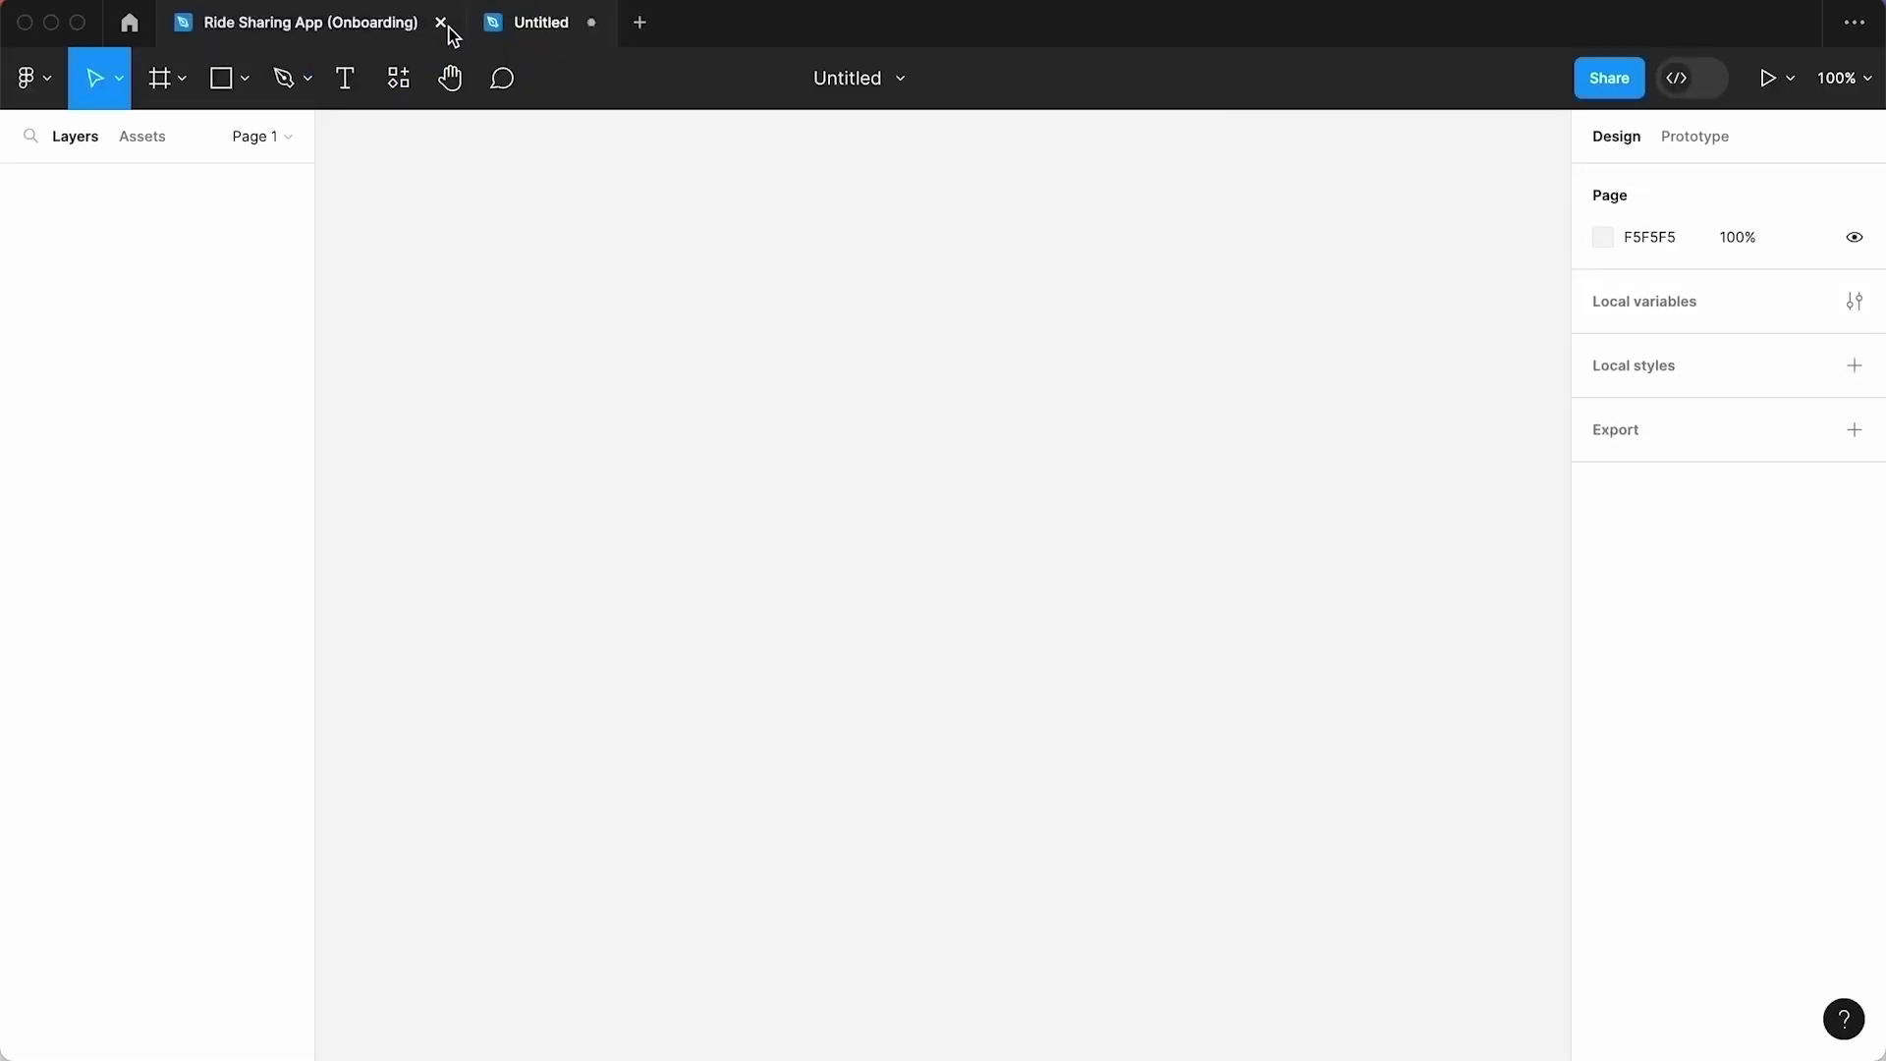
- Close the Ride Sharing App file and rename the untitled design to 'Mobbin'
{"action": "left_click", "coordinate": [444, 21]}
{"action": "double_click", "coordinate": [946, 87]}
{"action": "type", "text": "Mobbin"}
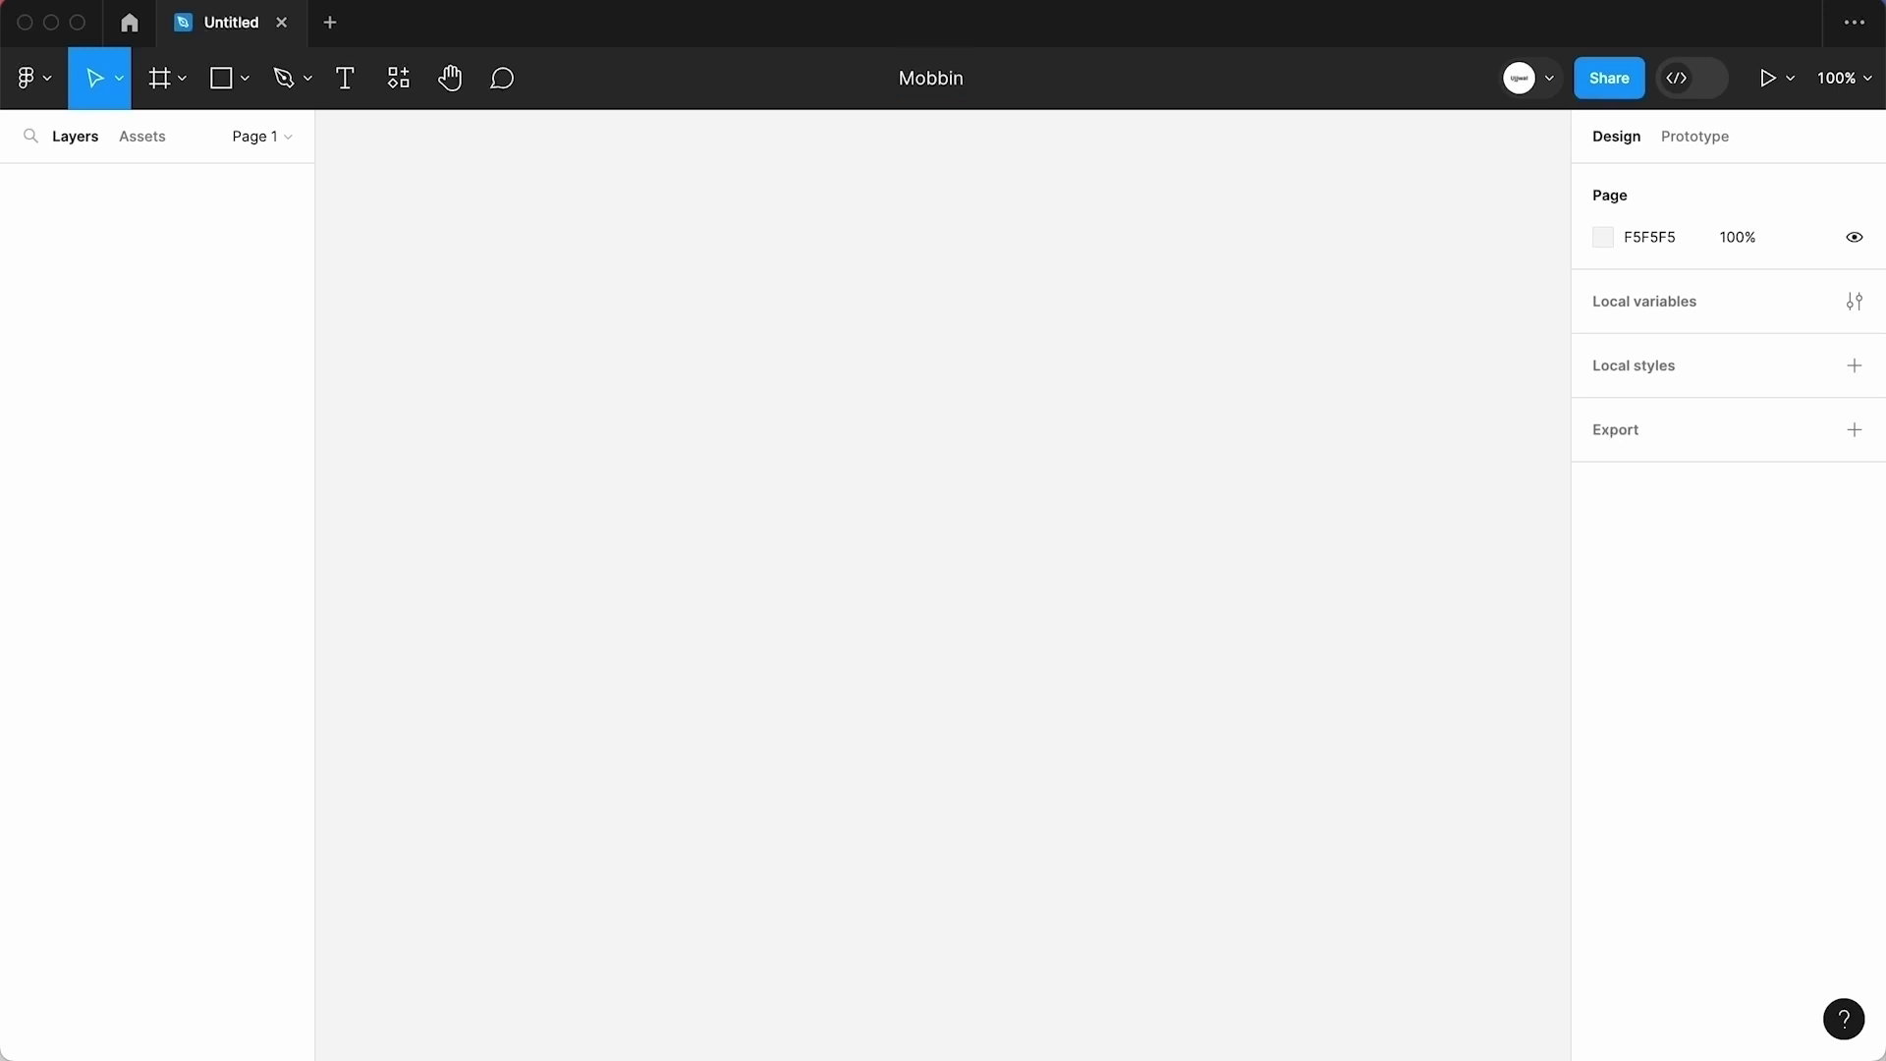
{"action": "key", "text": "Return"}
- Drag both downloaded PNGs onto the canvas and arrange Zomato and Revolut side by side
{"action": "key", "text": "super+Tab"}
{"action": "left_click_drag", "start_coordinate": [577, 379], "coordinate": [521, 725]}
{"action": "key", "text": "super+a"}
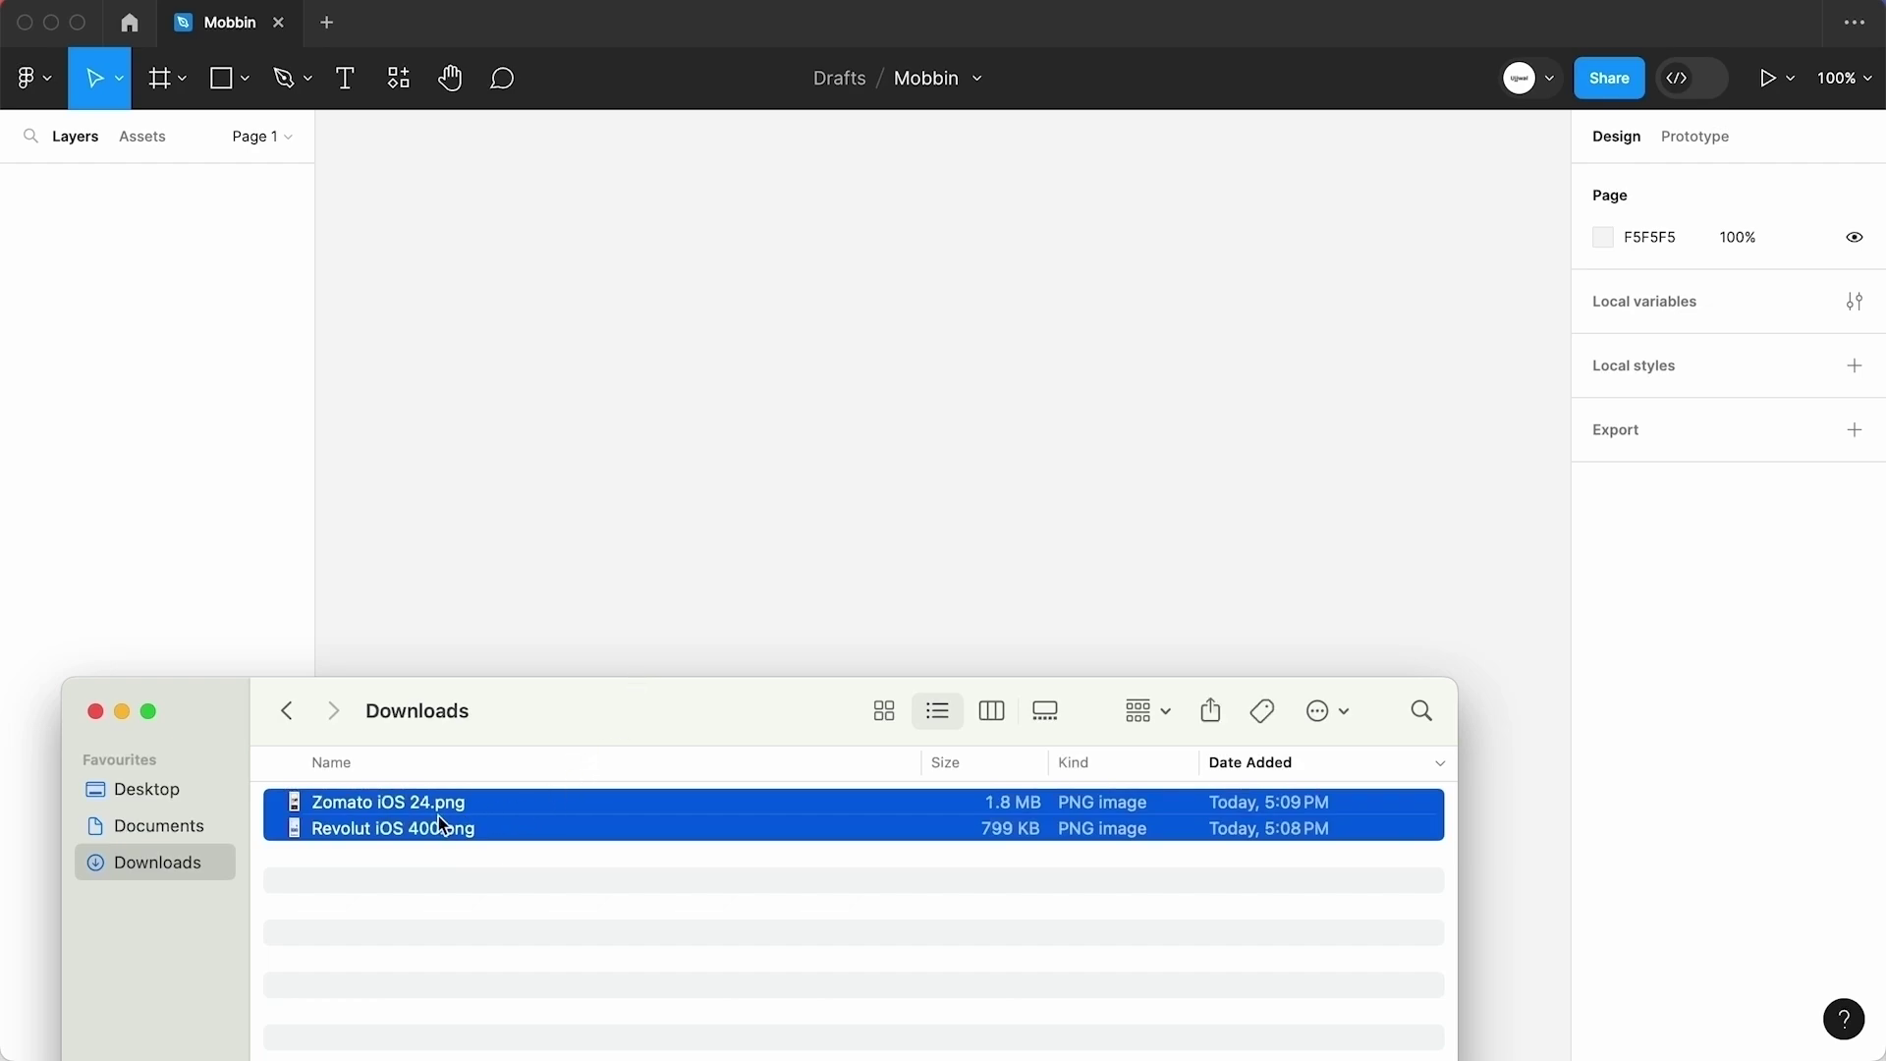
{"action": "left_click_drag", "start_coordinate": [395, 825], "coordinate": [672, 444]}
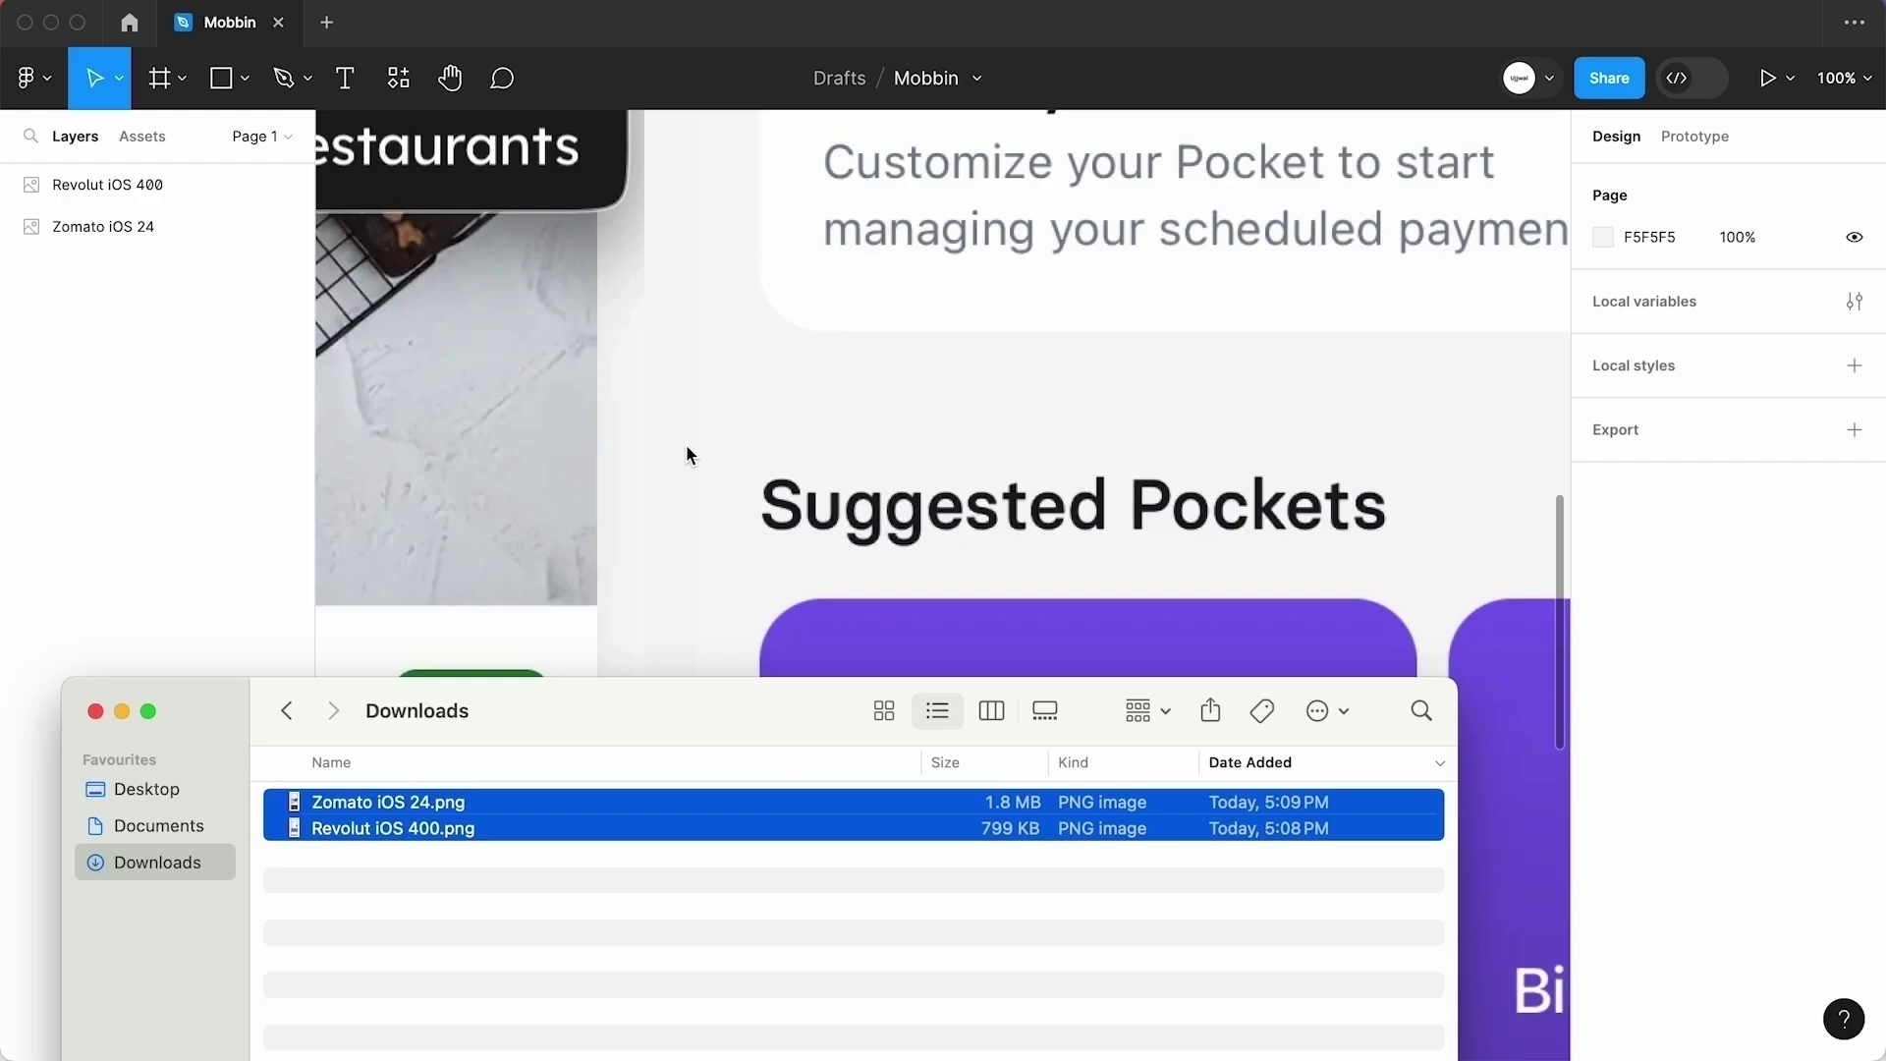
{"action": "left_click", "coordinate": [686, 444]}
{"action": "key", "text": "shift+1"}
{"action": "left_click", "coordinate": [639, 569]}
{"action": "left_click_drag", "start_coordinate": [639, 570], "coordinate": [630, 570]}
{"action": "left_click_drag", "start_coordinate": [1085, 539], "coordinate": [870, 524]}
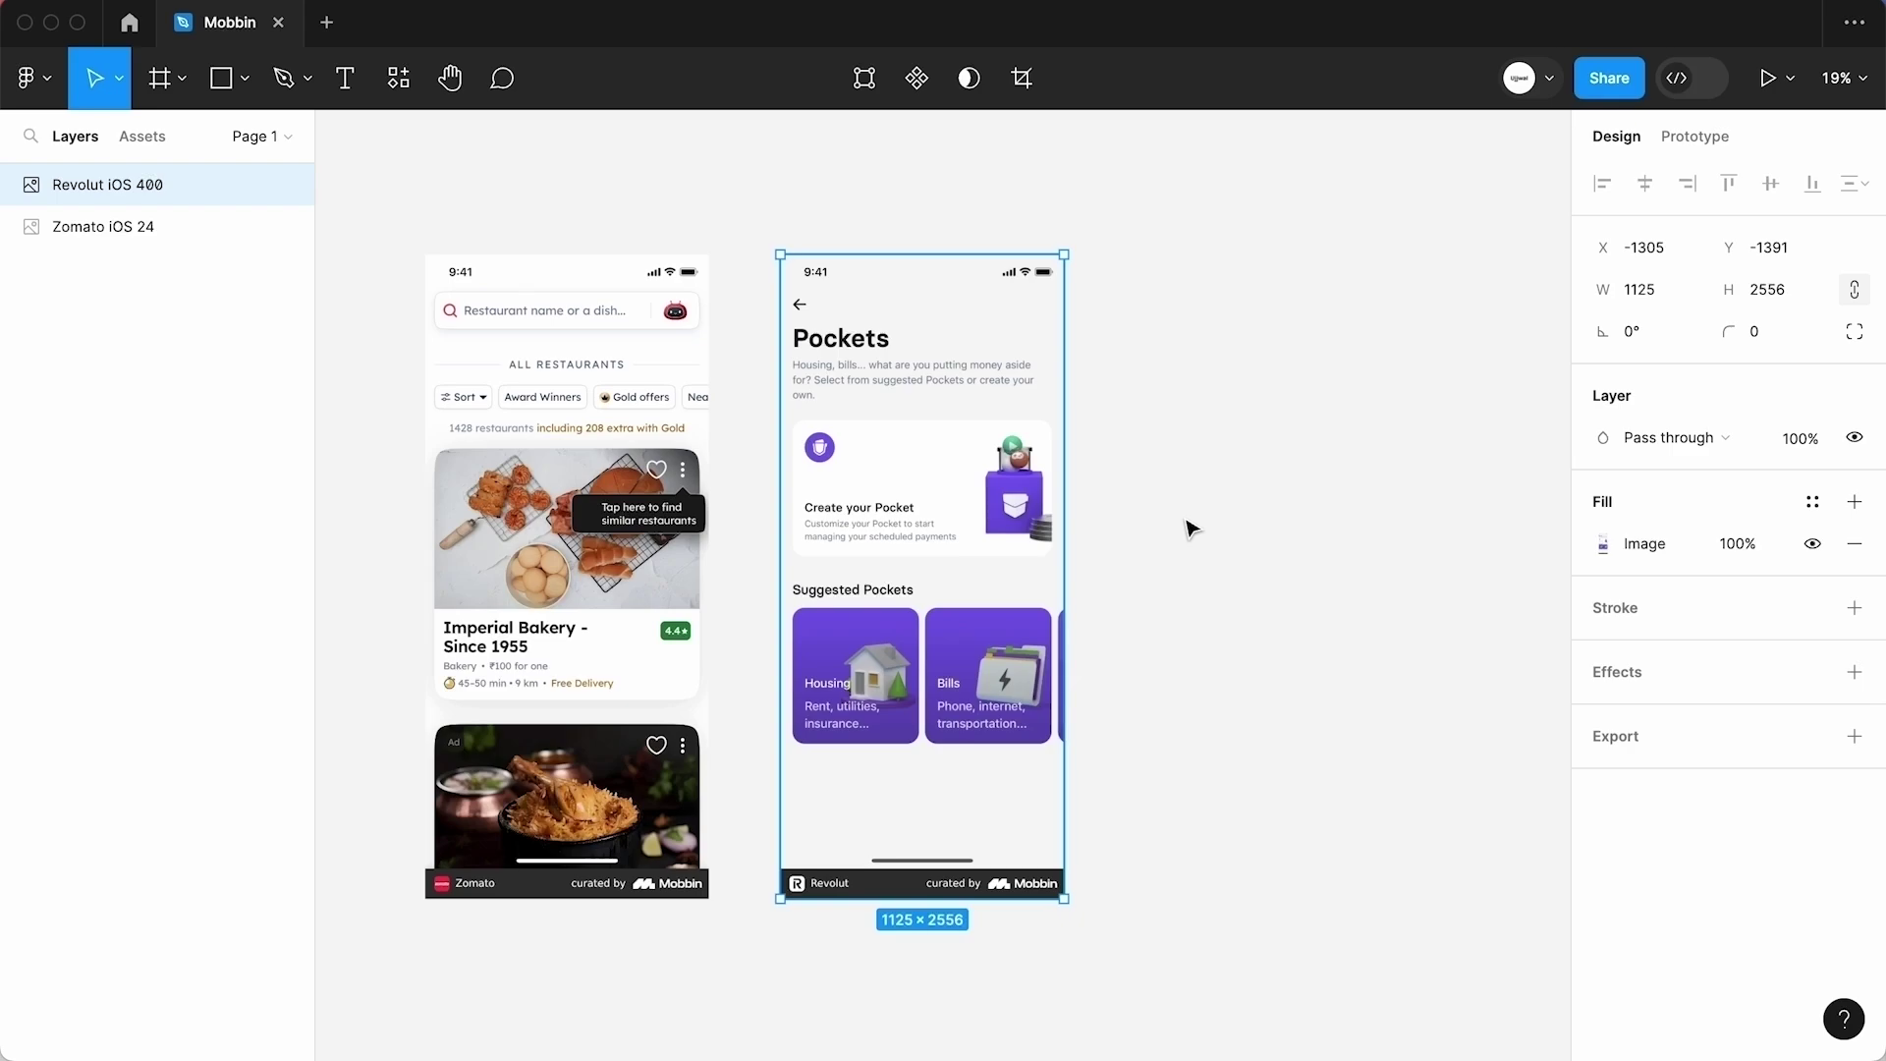
- Paste the Revolut S$0 home screen from Mobbin into the Figma row of screens
{"action": "left_click", "coordinate": [1190, 529]}
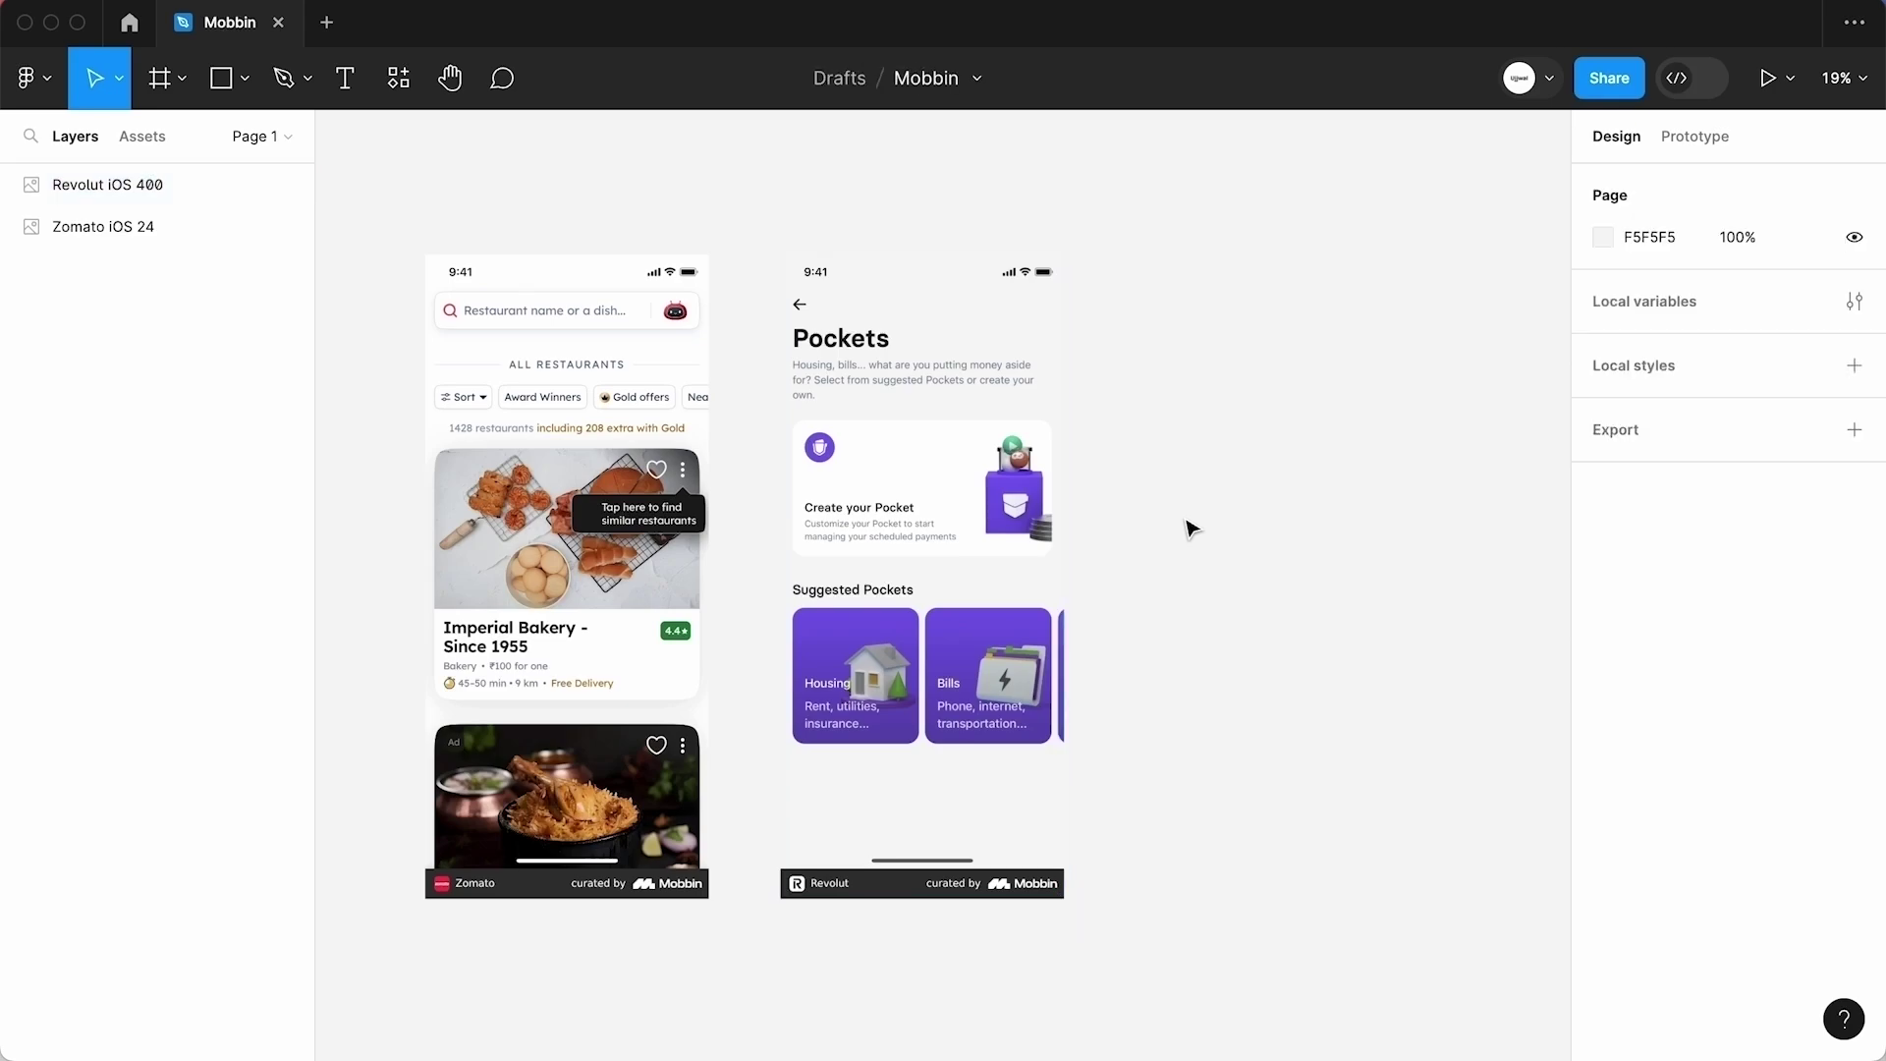
{"action": "key", "text": "super+Tab"}
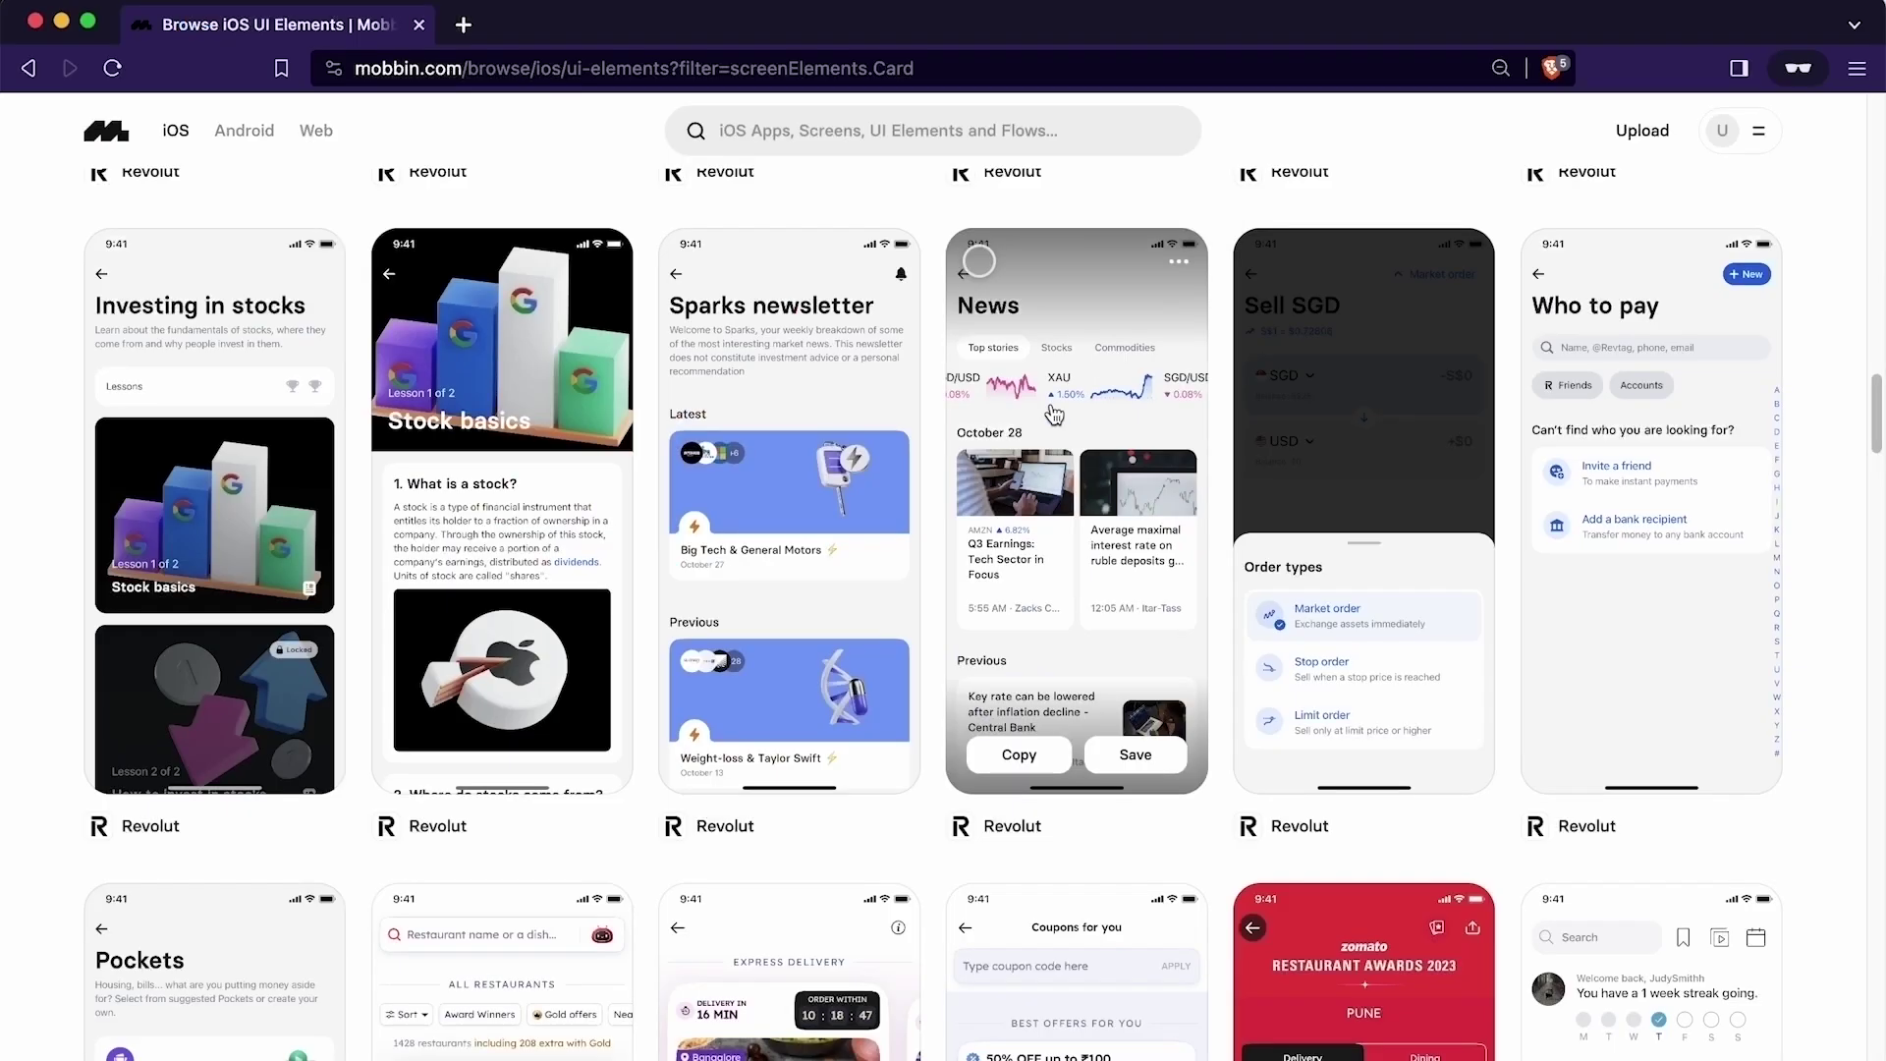
{"action": "scroll", "coordinate": [756, 472], "scroll_direction": "up", "scroll_amount": 8}
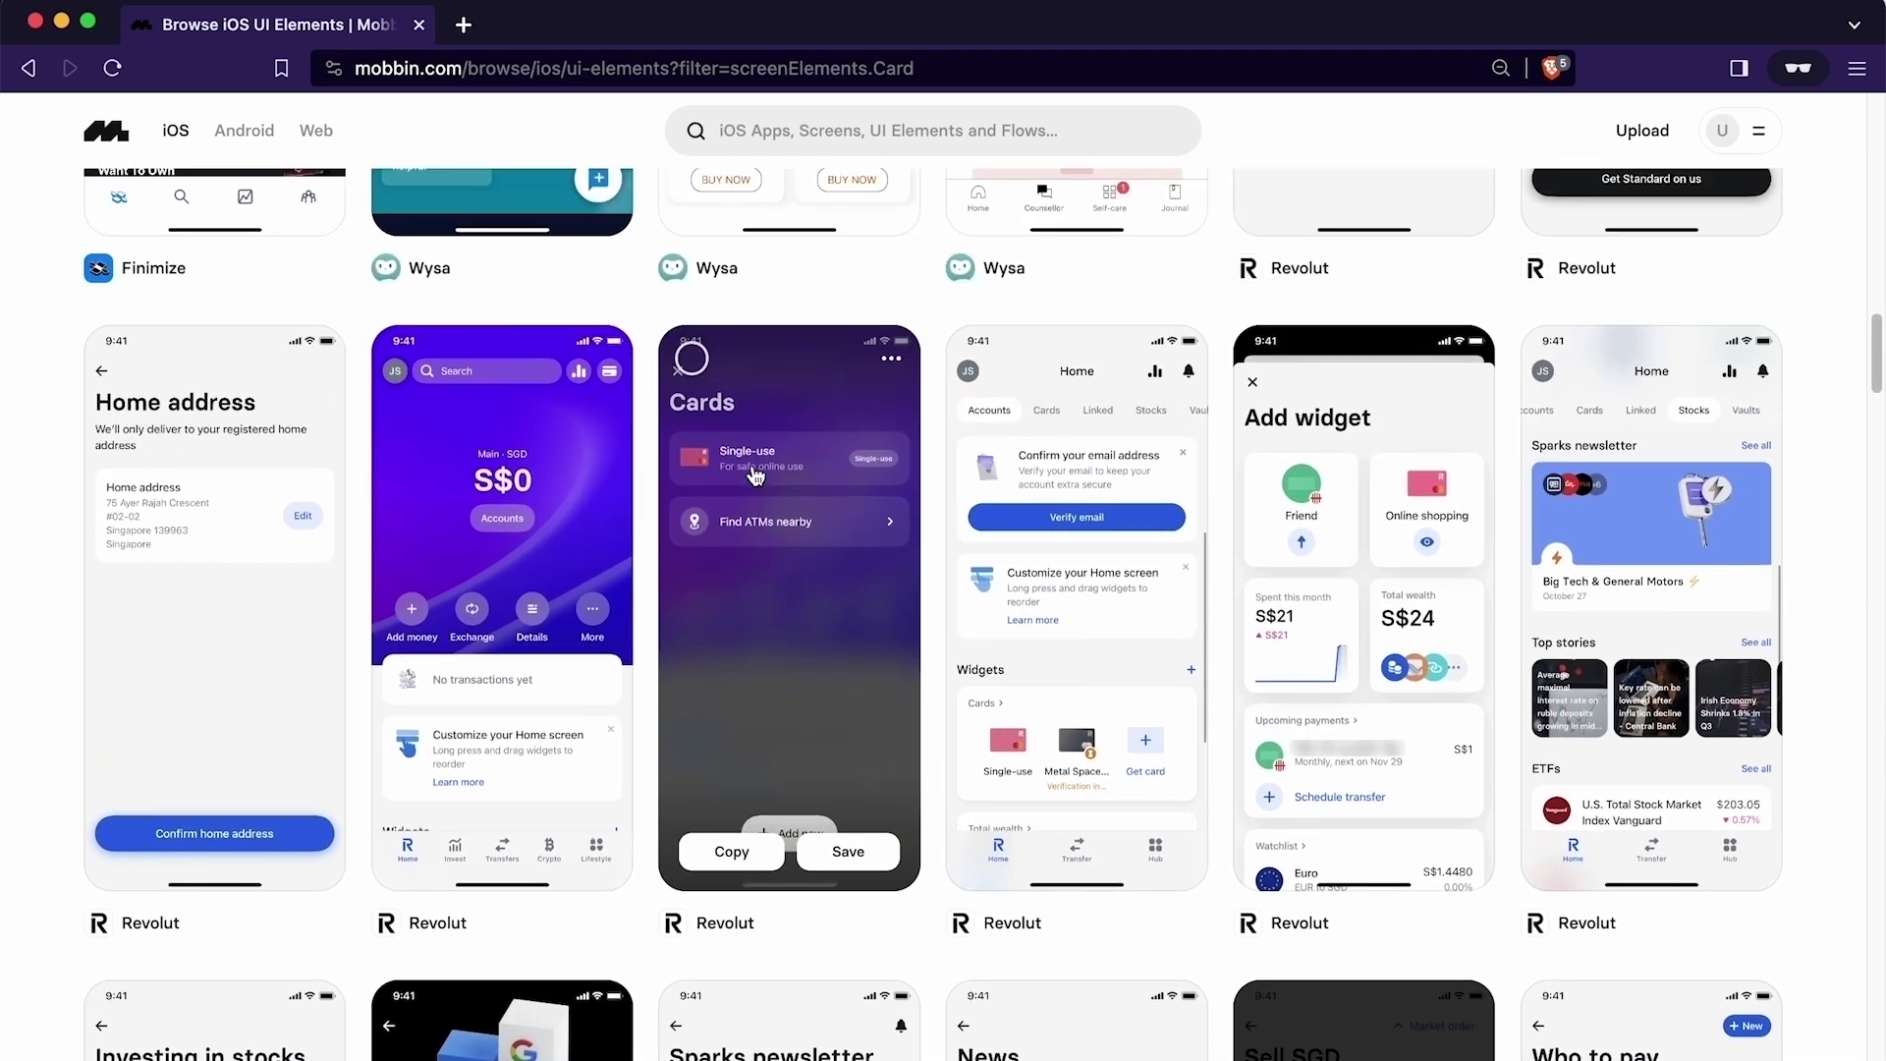
{"action": "mouse_move", "coordinate": [444, 854]}
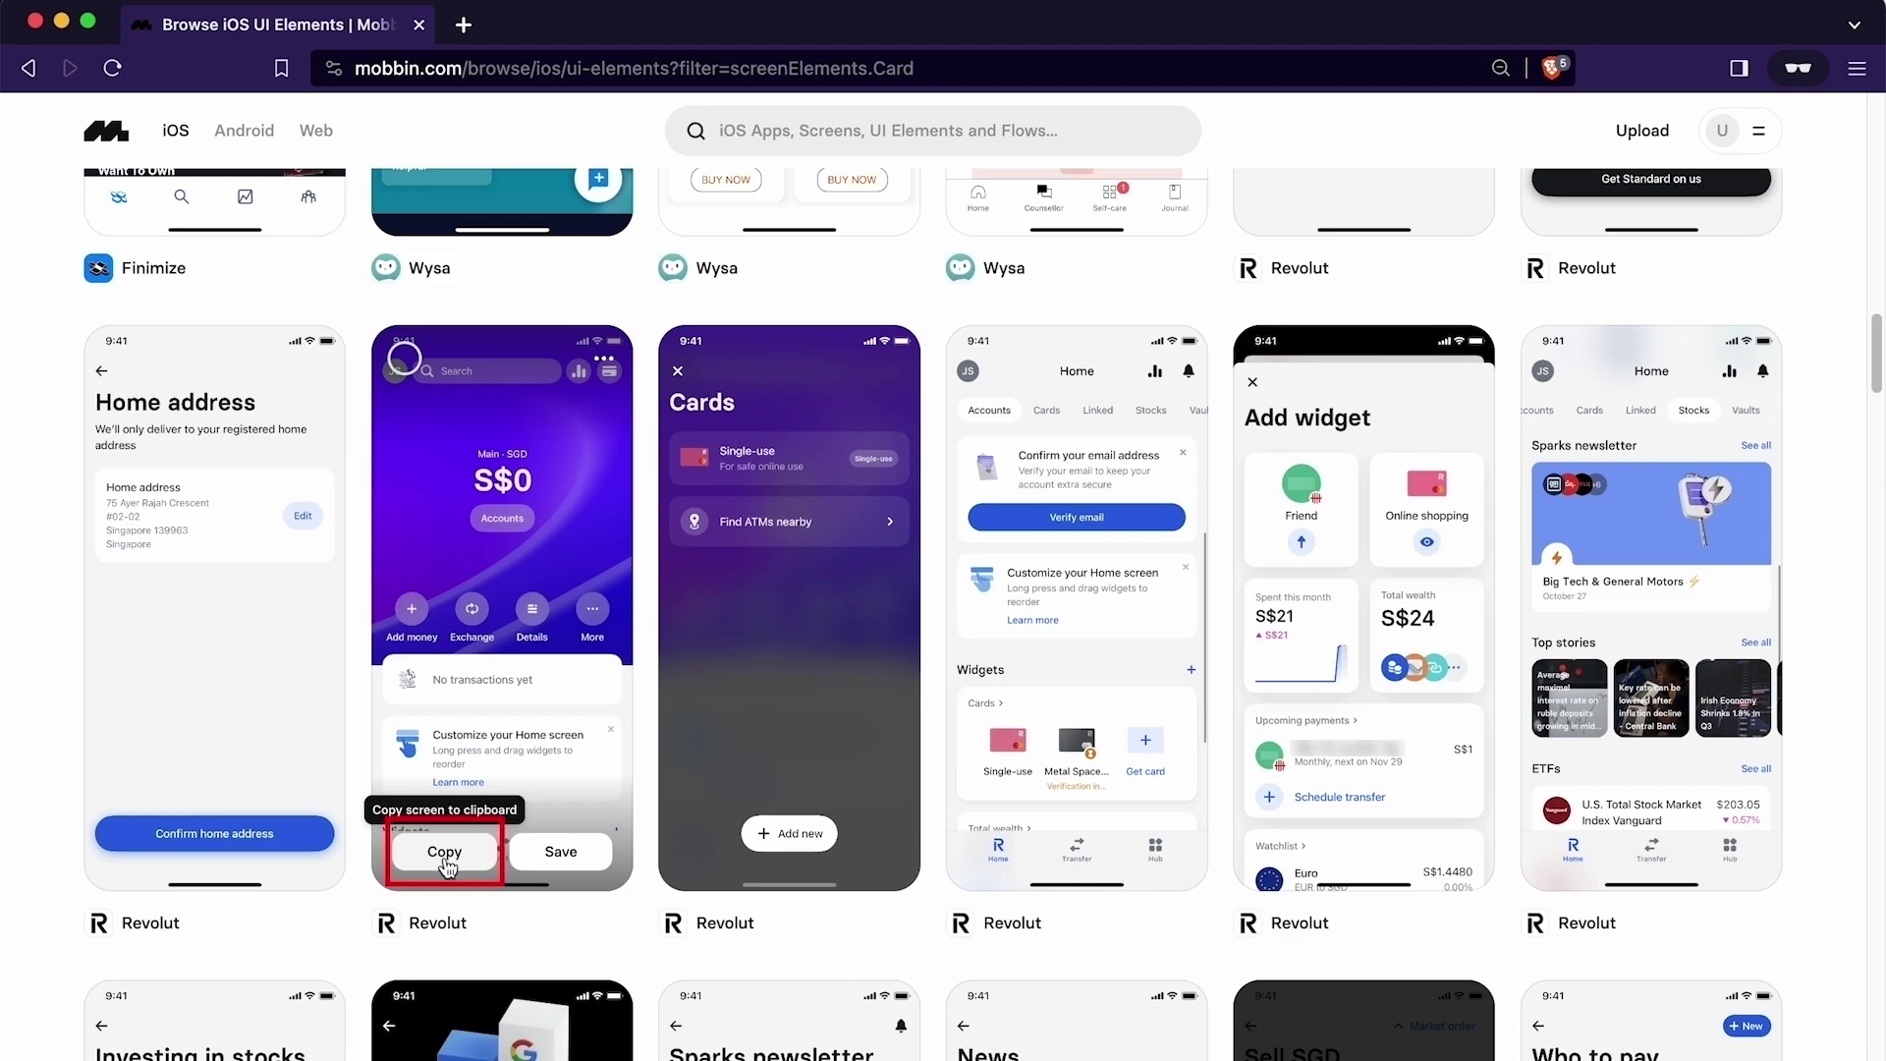
{"action": "left_click", "coordinate": [444, 853]}
{"action": "left_click", "coordinate": [1366, 997]}
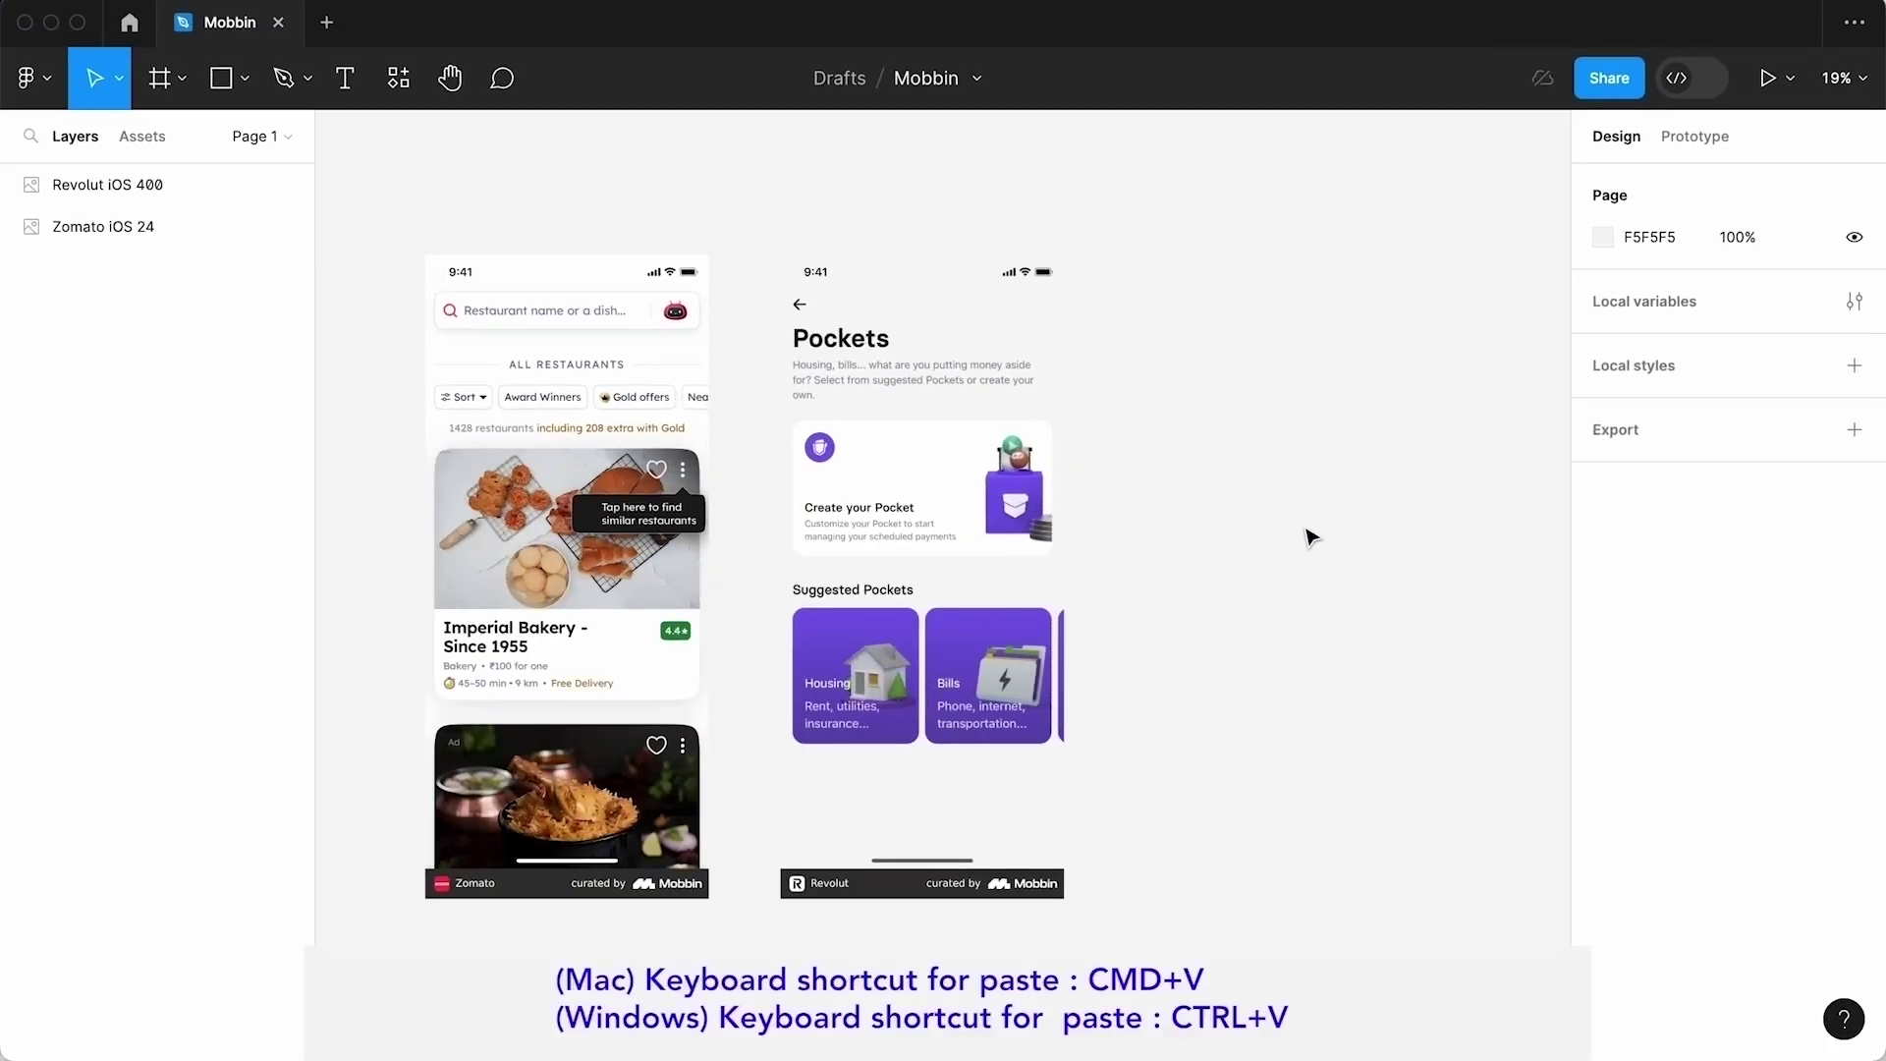
{"action": "key", "text": "super+v"}
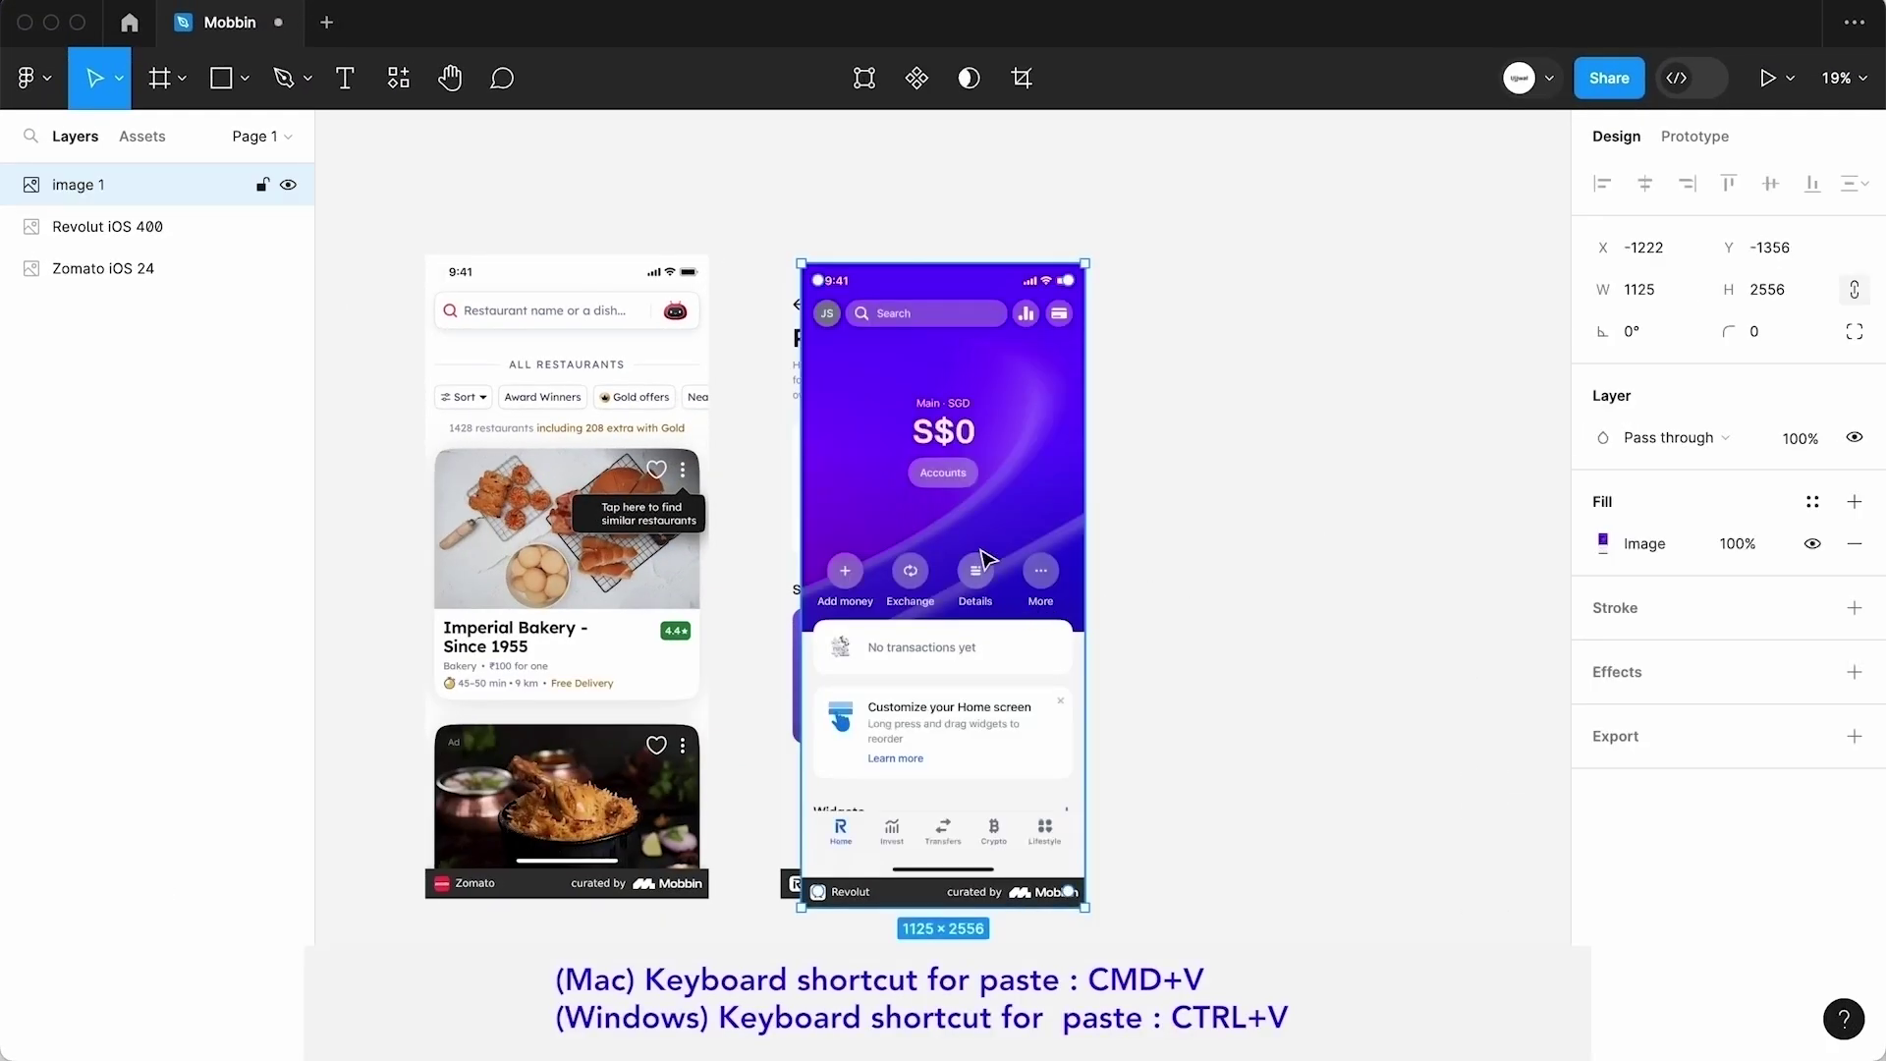
{"action": "left_click_drag", "start_coordinate": [982, 543], "coordinate": [1348, 515]}
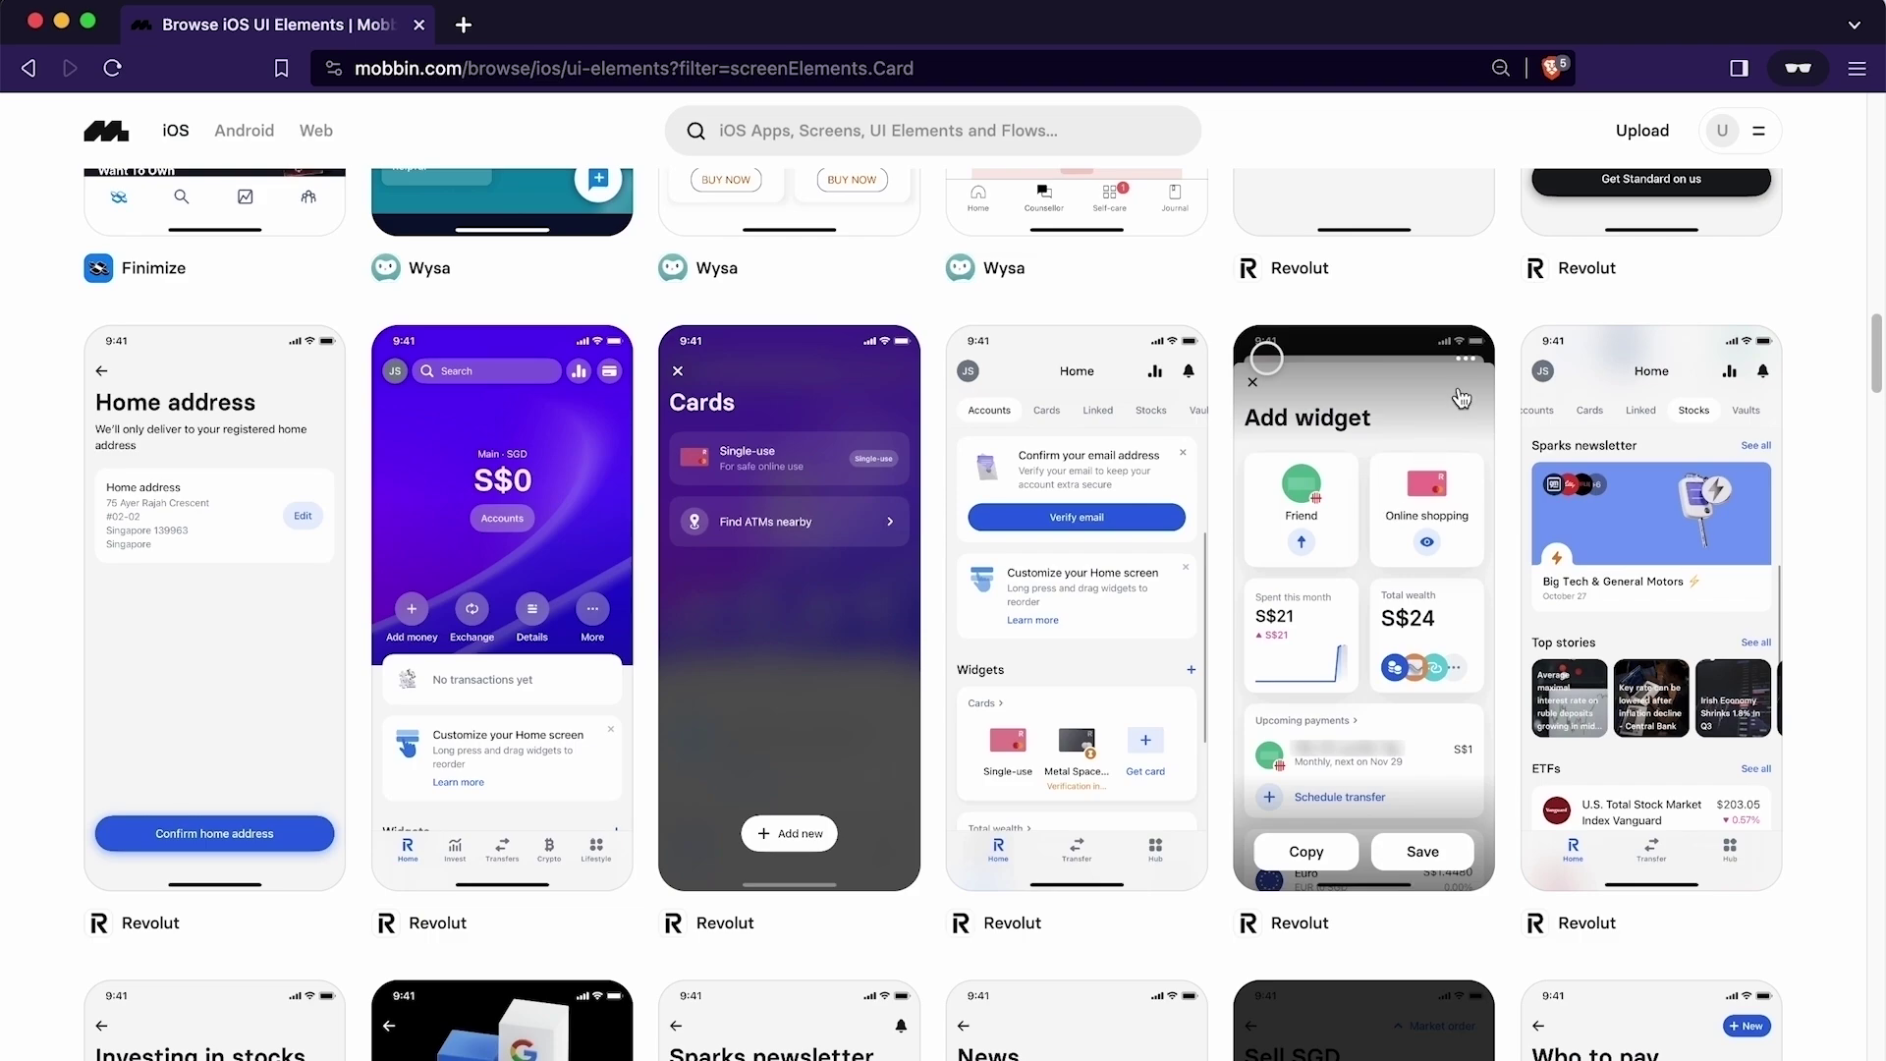
- Paste the Revolut Add widget screen and line it up as the fourth screen
{"action": "left_click", "coordinate": [1466, 370]}
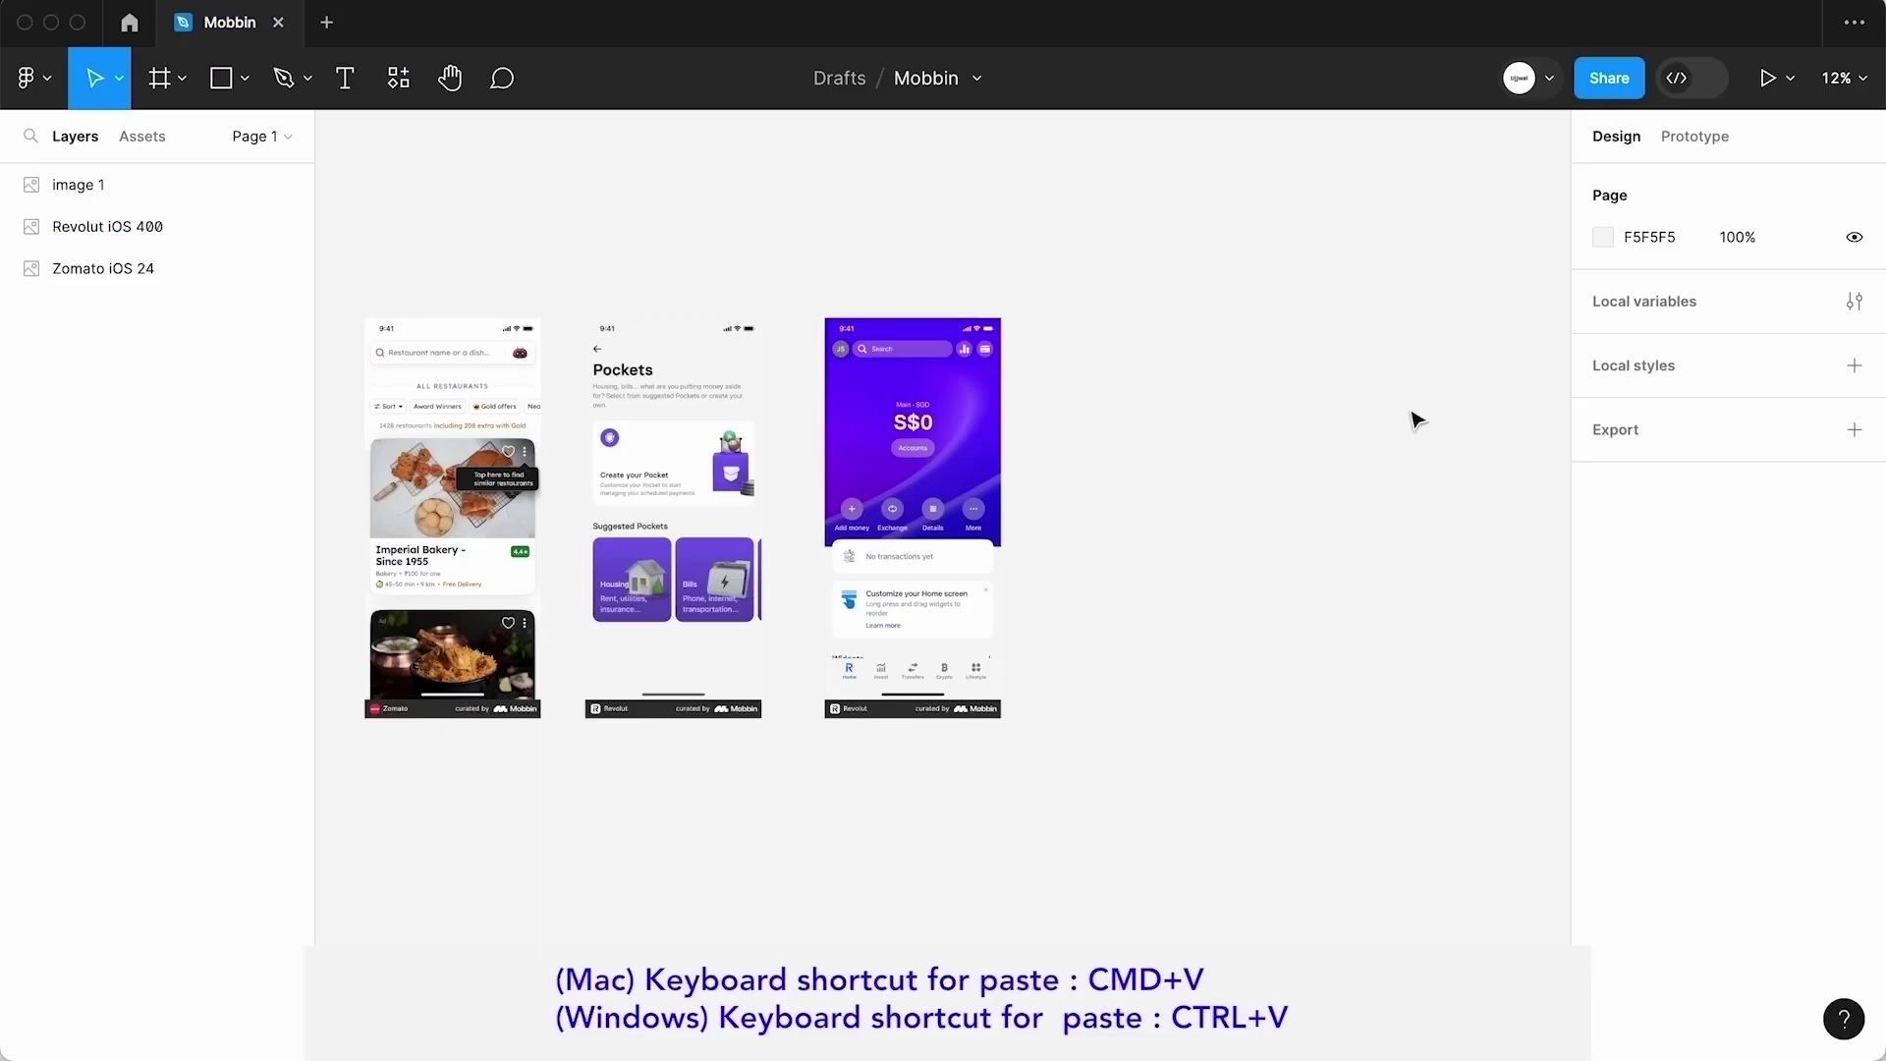
{"action": "key", "text": "super+v"}
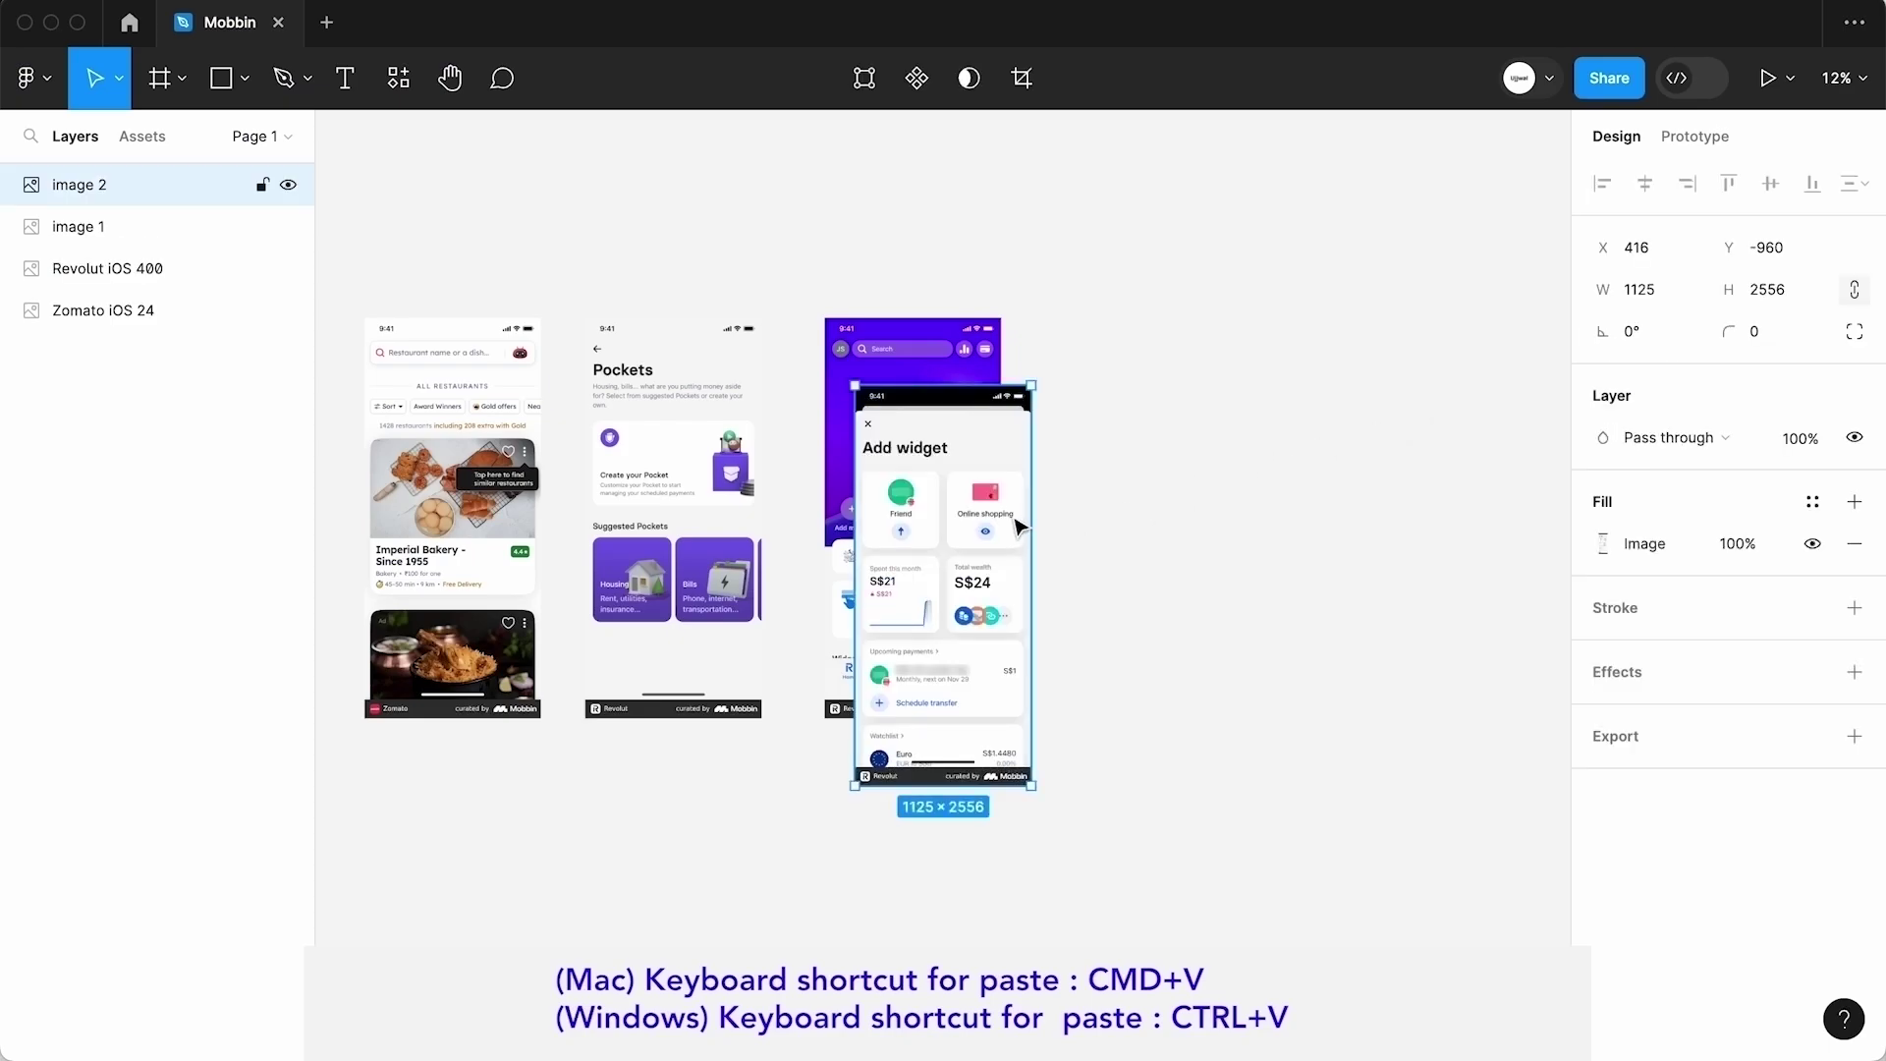
{"action": "left_click_drag", "start_coordinate": [1018, 528], "coordinate": [1277, 460]}
{"action": "left_click", "coordinate": [1410, 433]}
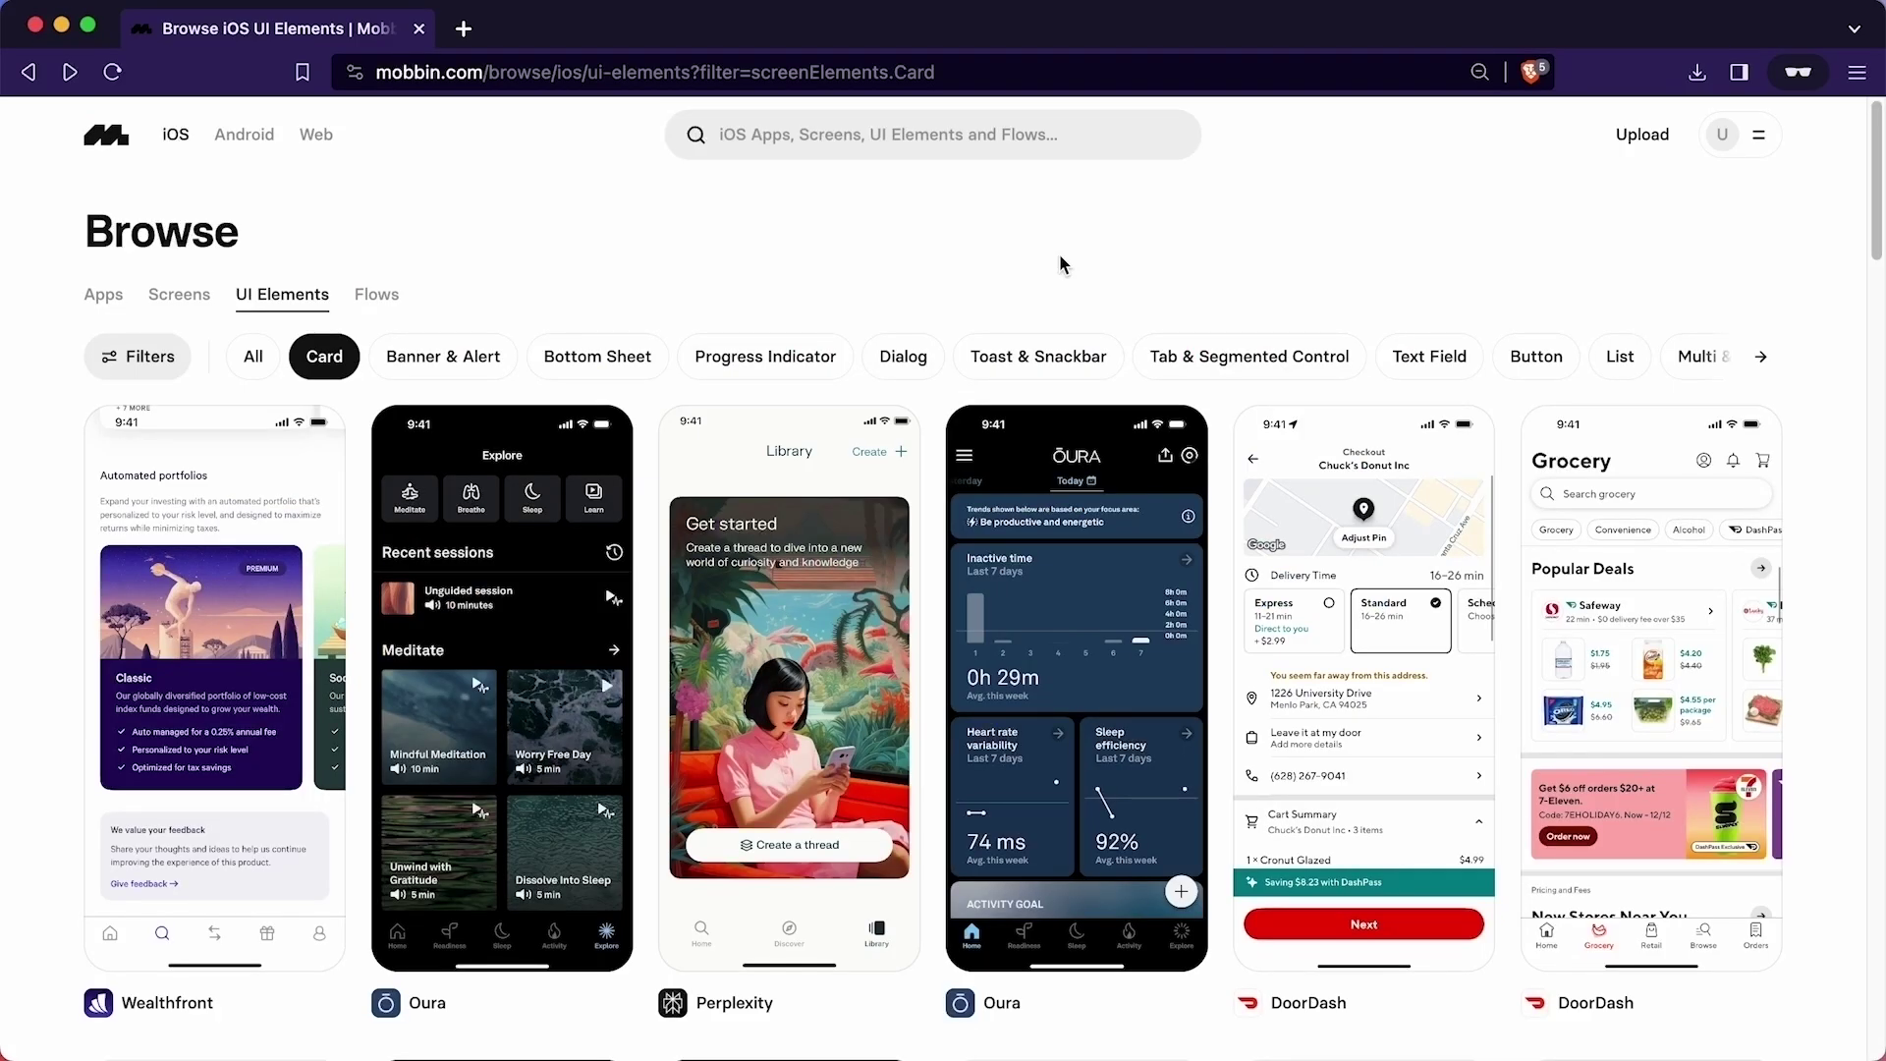
- Copy the Perplexity Library screen link and load it in a new private tab
{"action": "mouse_move", "coordinate": [880, 495]}
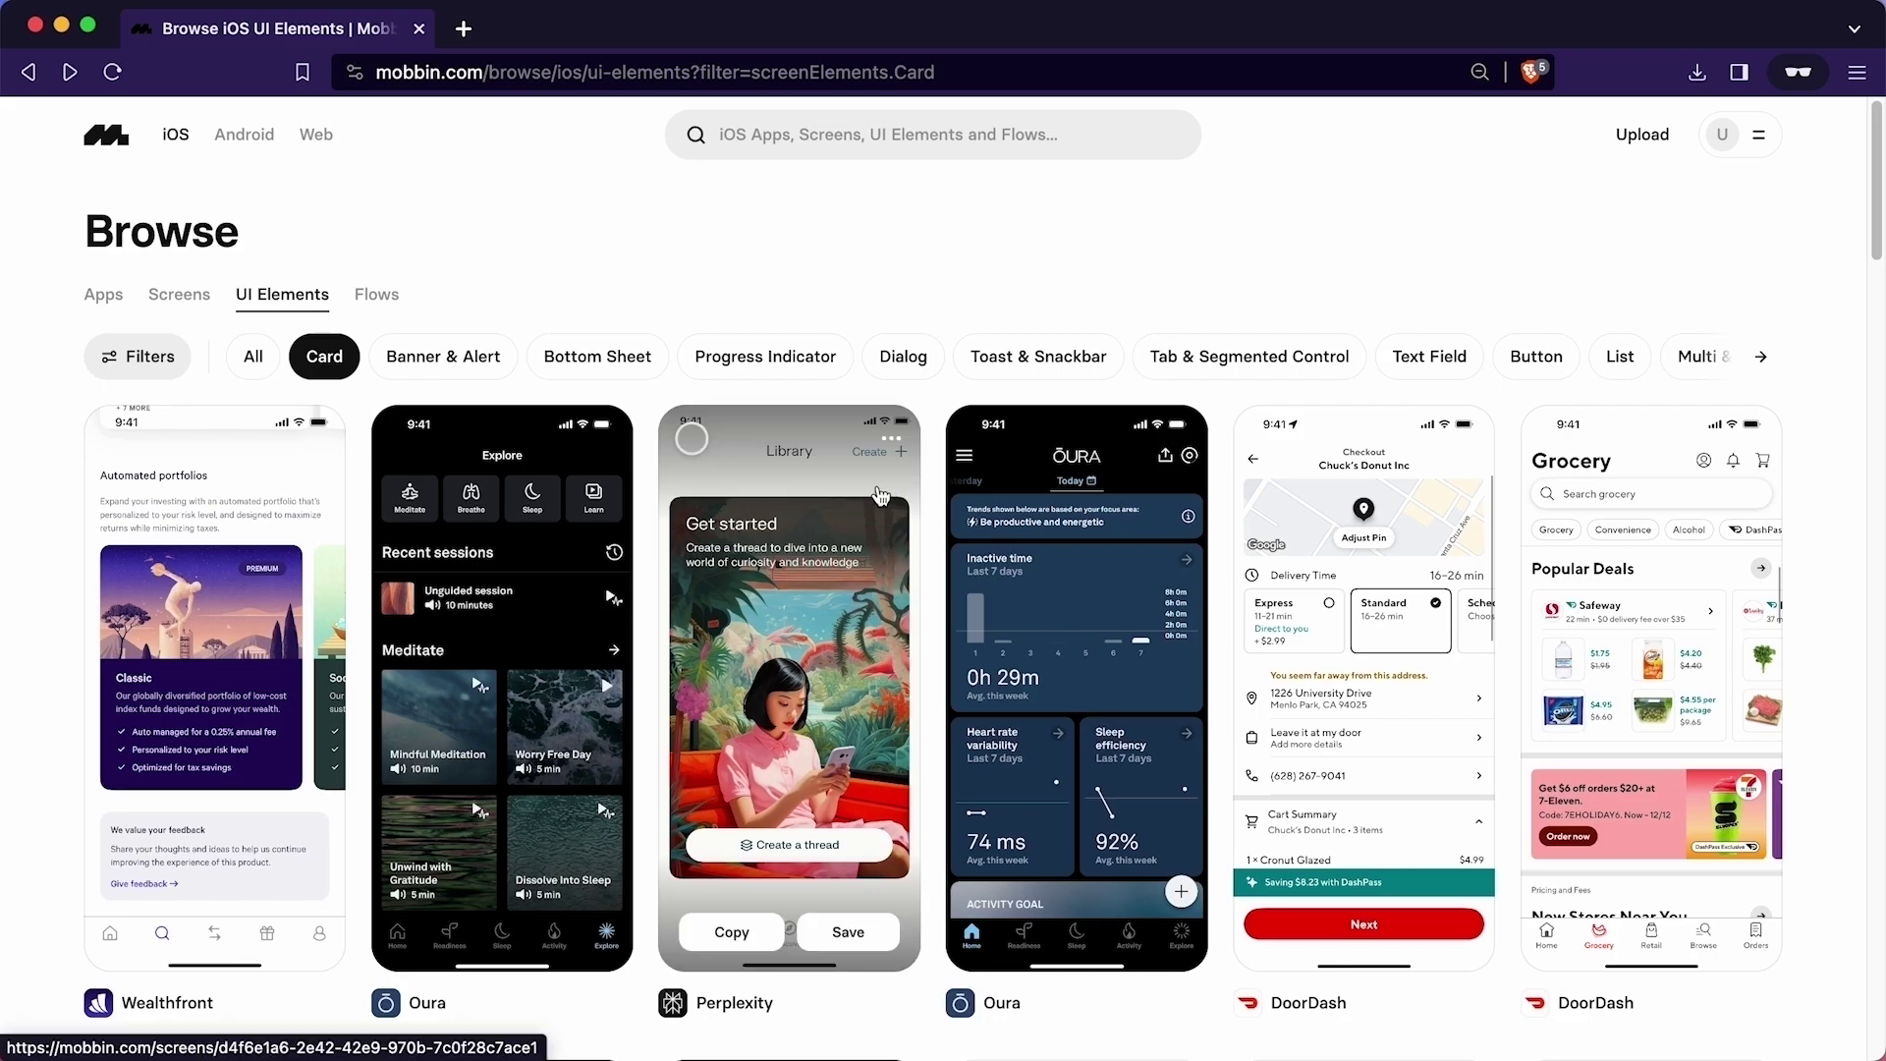
{"action": "left_click", "coordinate": [891, 439]}
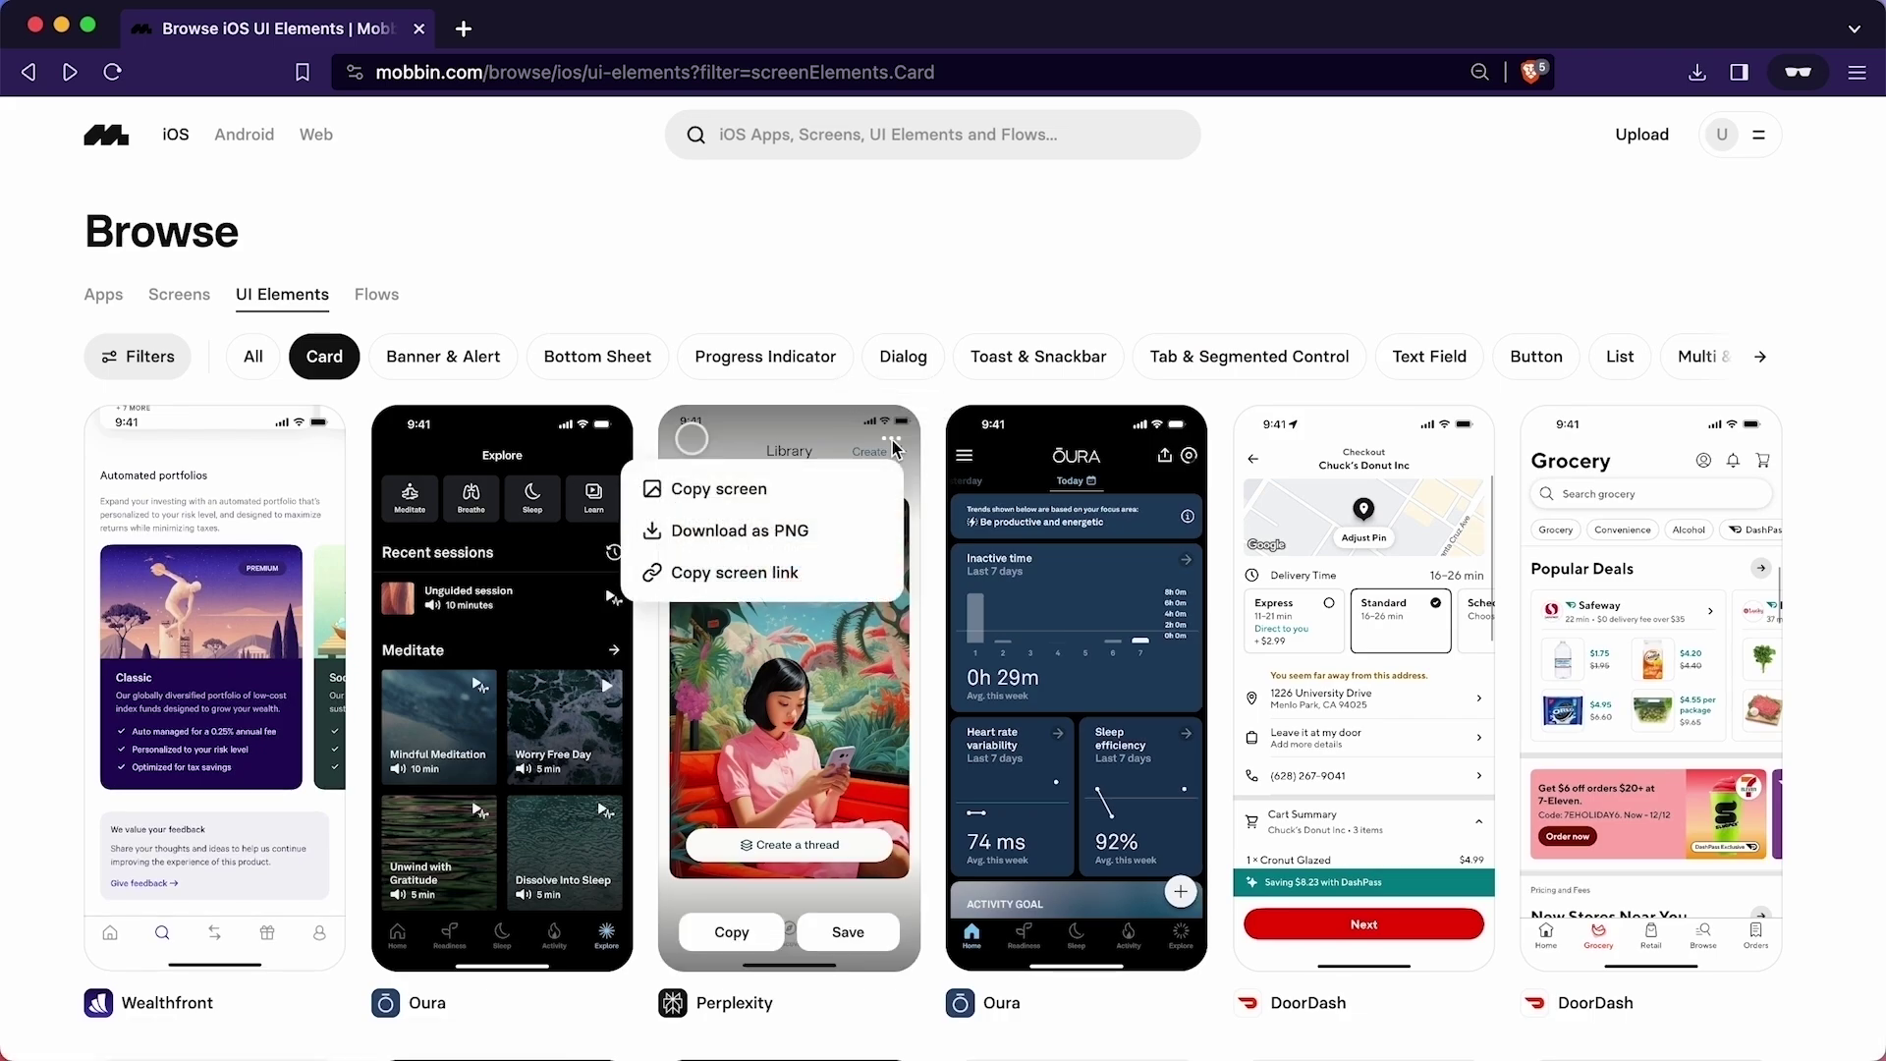
{"action": "left_click", "coordinate": [796, 575]}
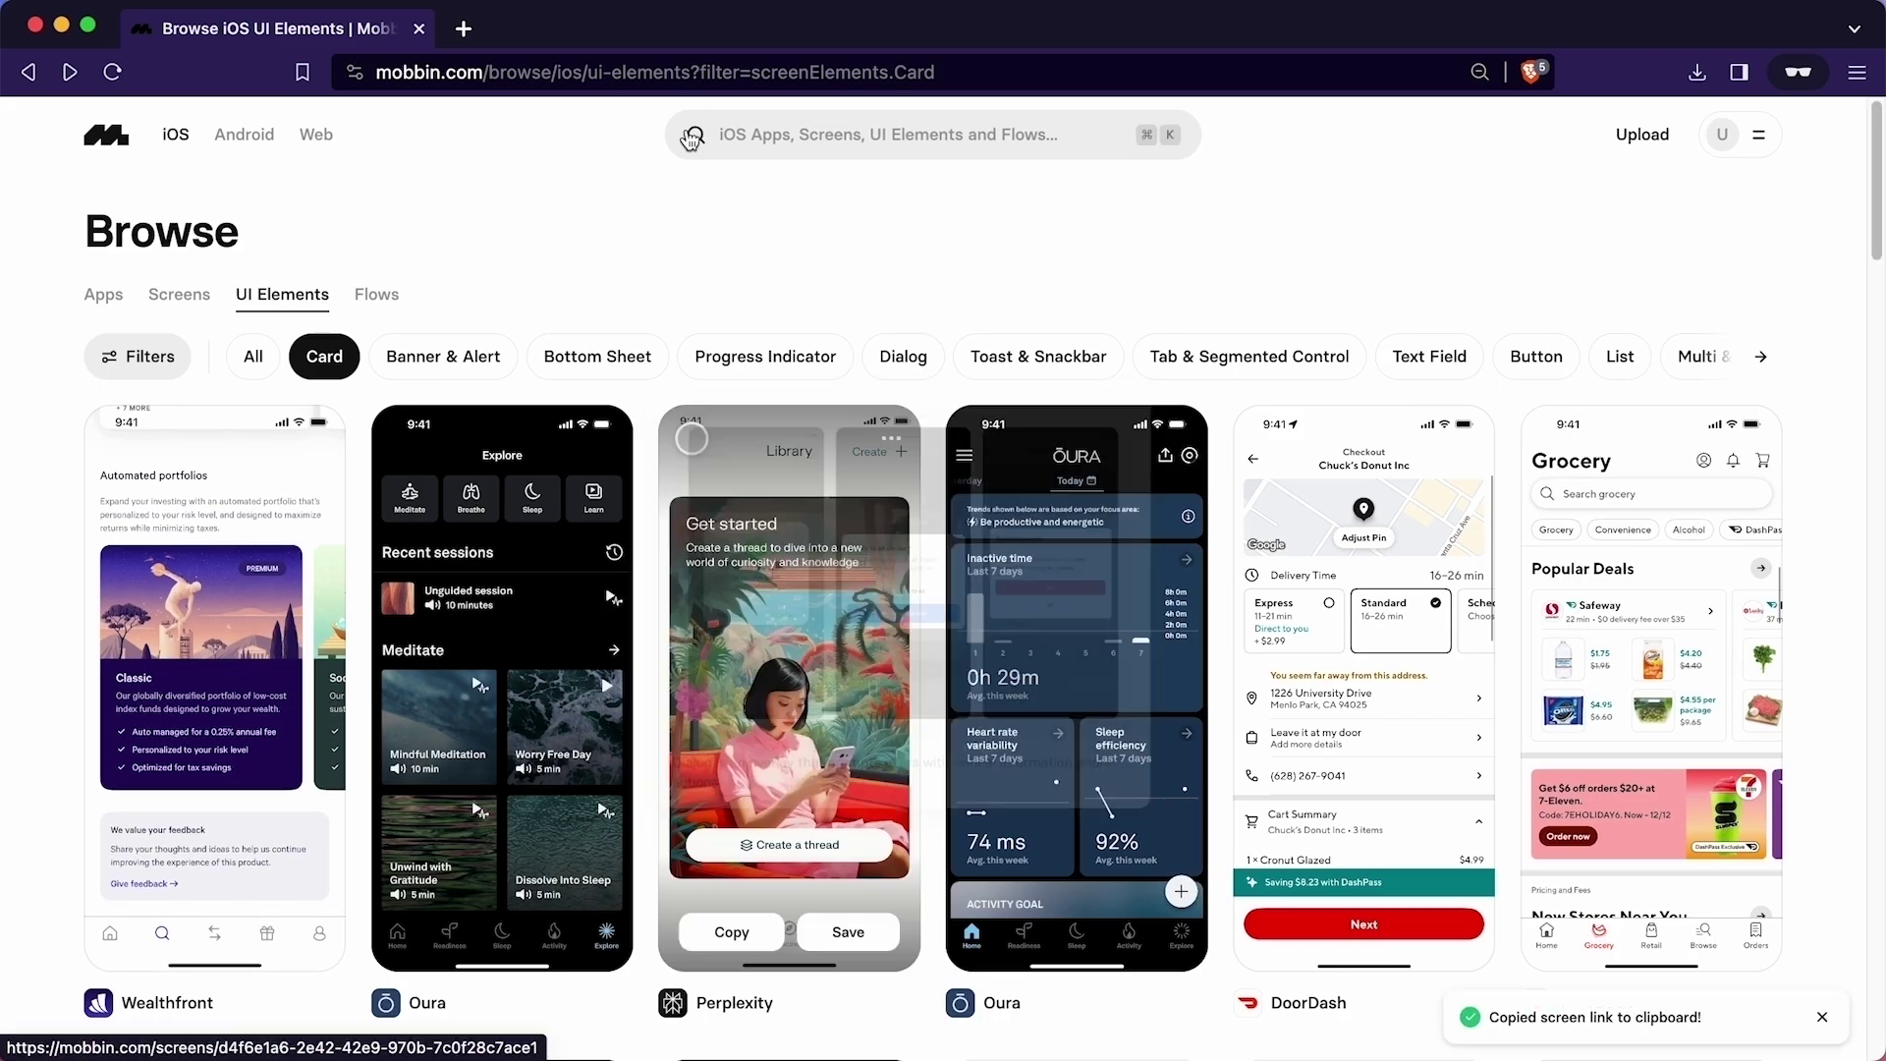
{"action": "left_click", "coordinate": [465, 29]}
{"action": "key", "text": "super+v"}
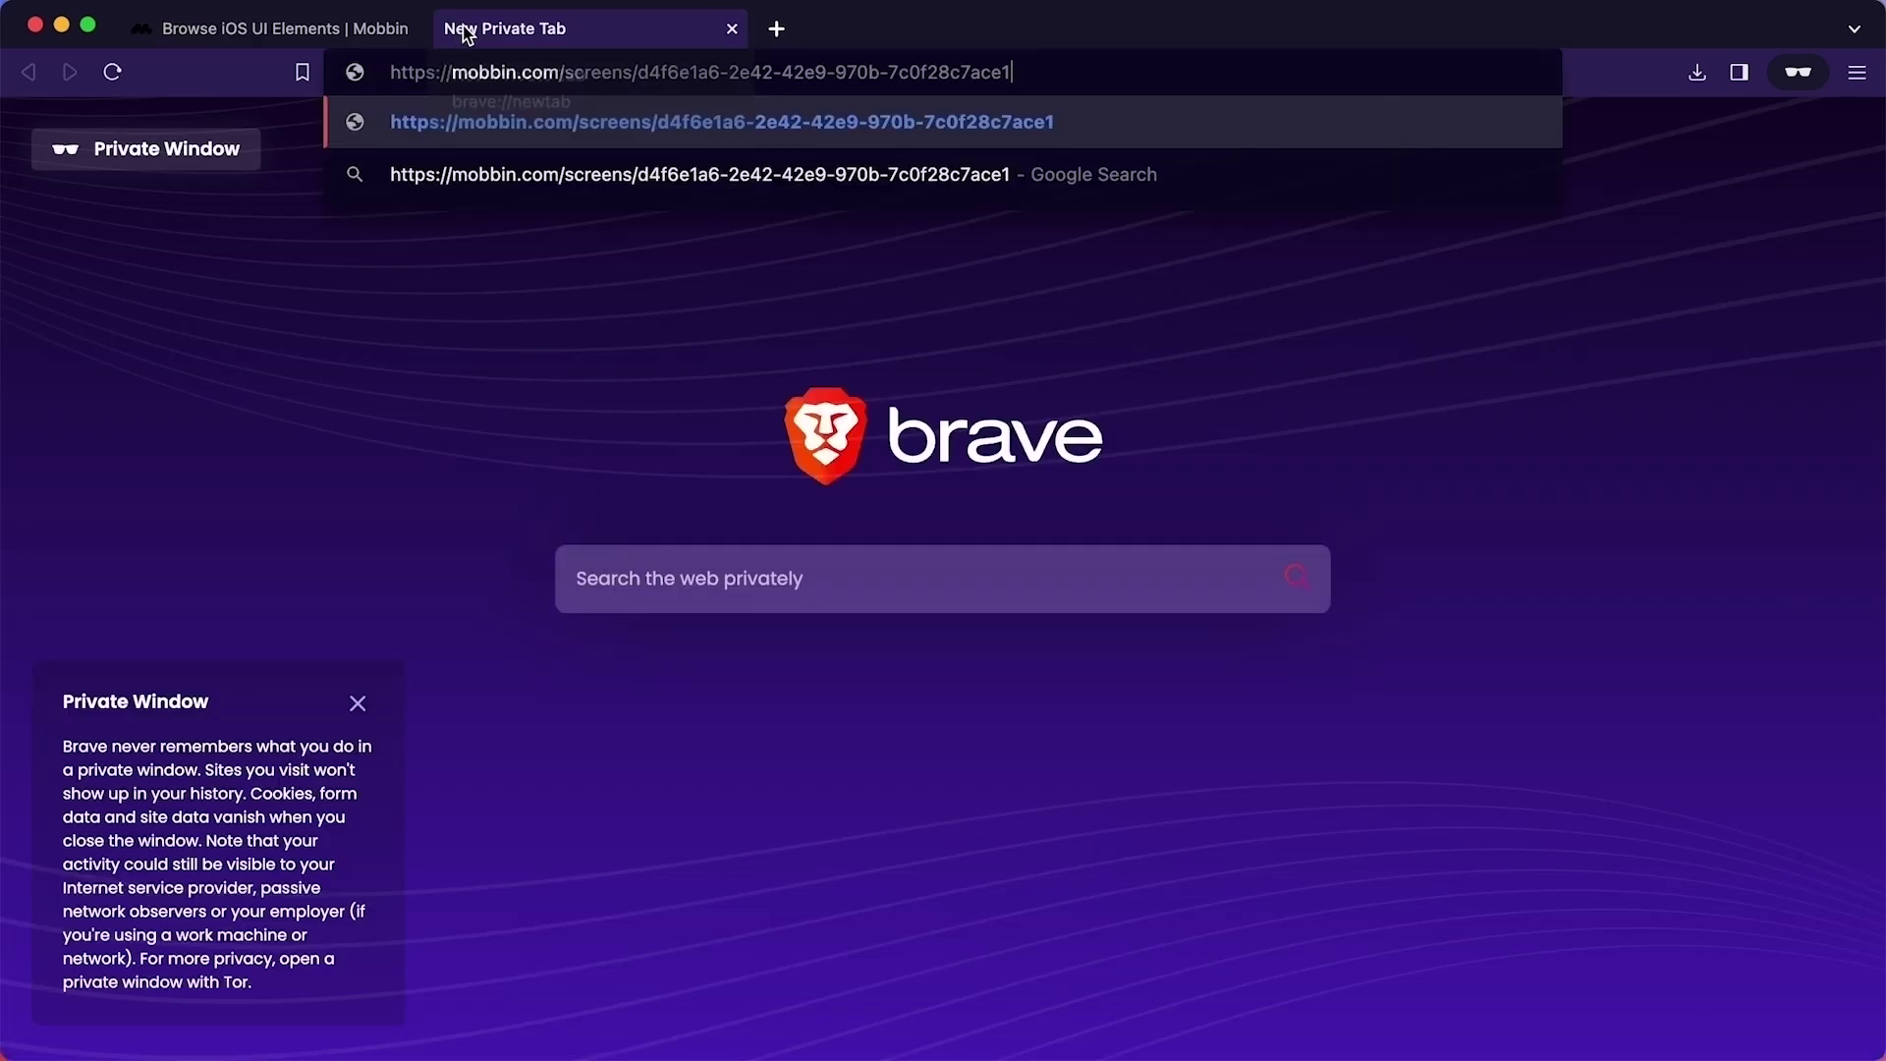
{"action": "key", "text": "Return"}
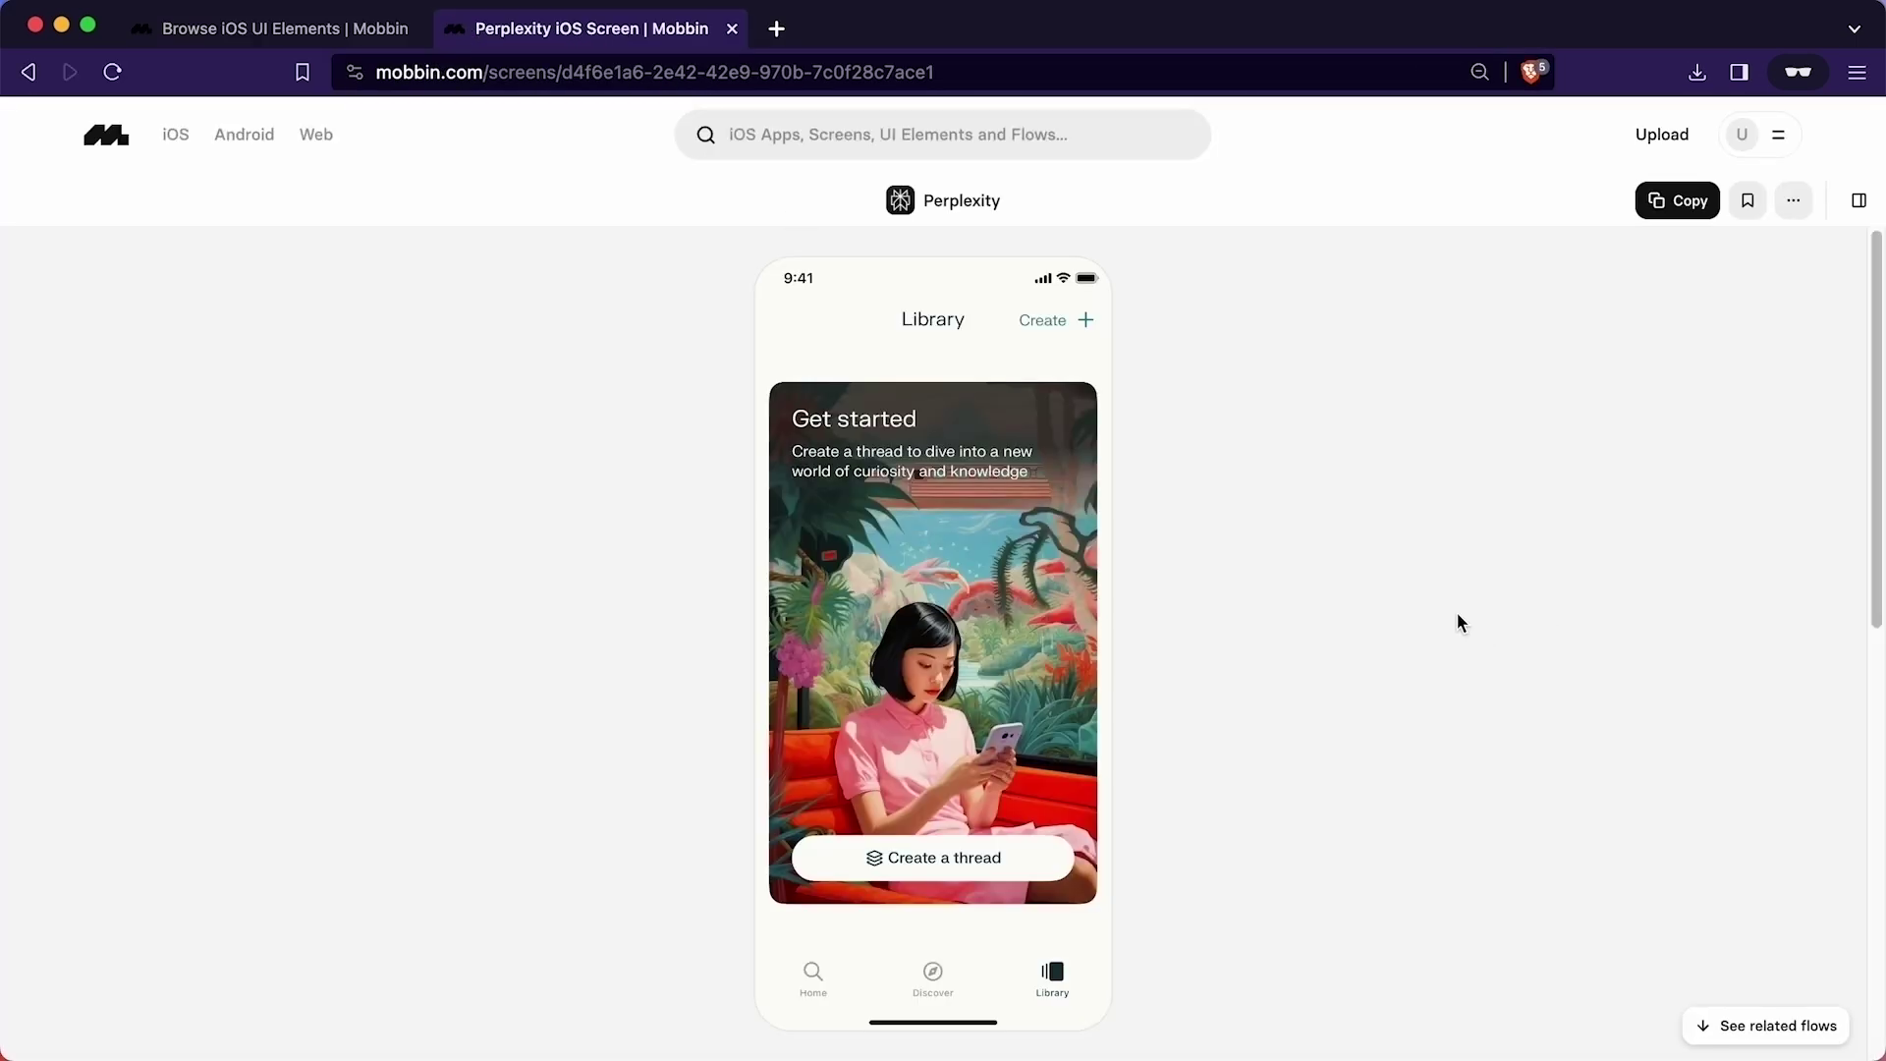
- Switch to iOS Flows and scroll through the Pi, Wealthfront, Oura, UNIQLO and KOHO flows
{"action": "left_click", "coordinate": [355, 40]}
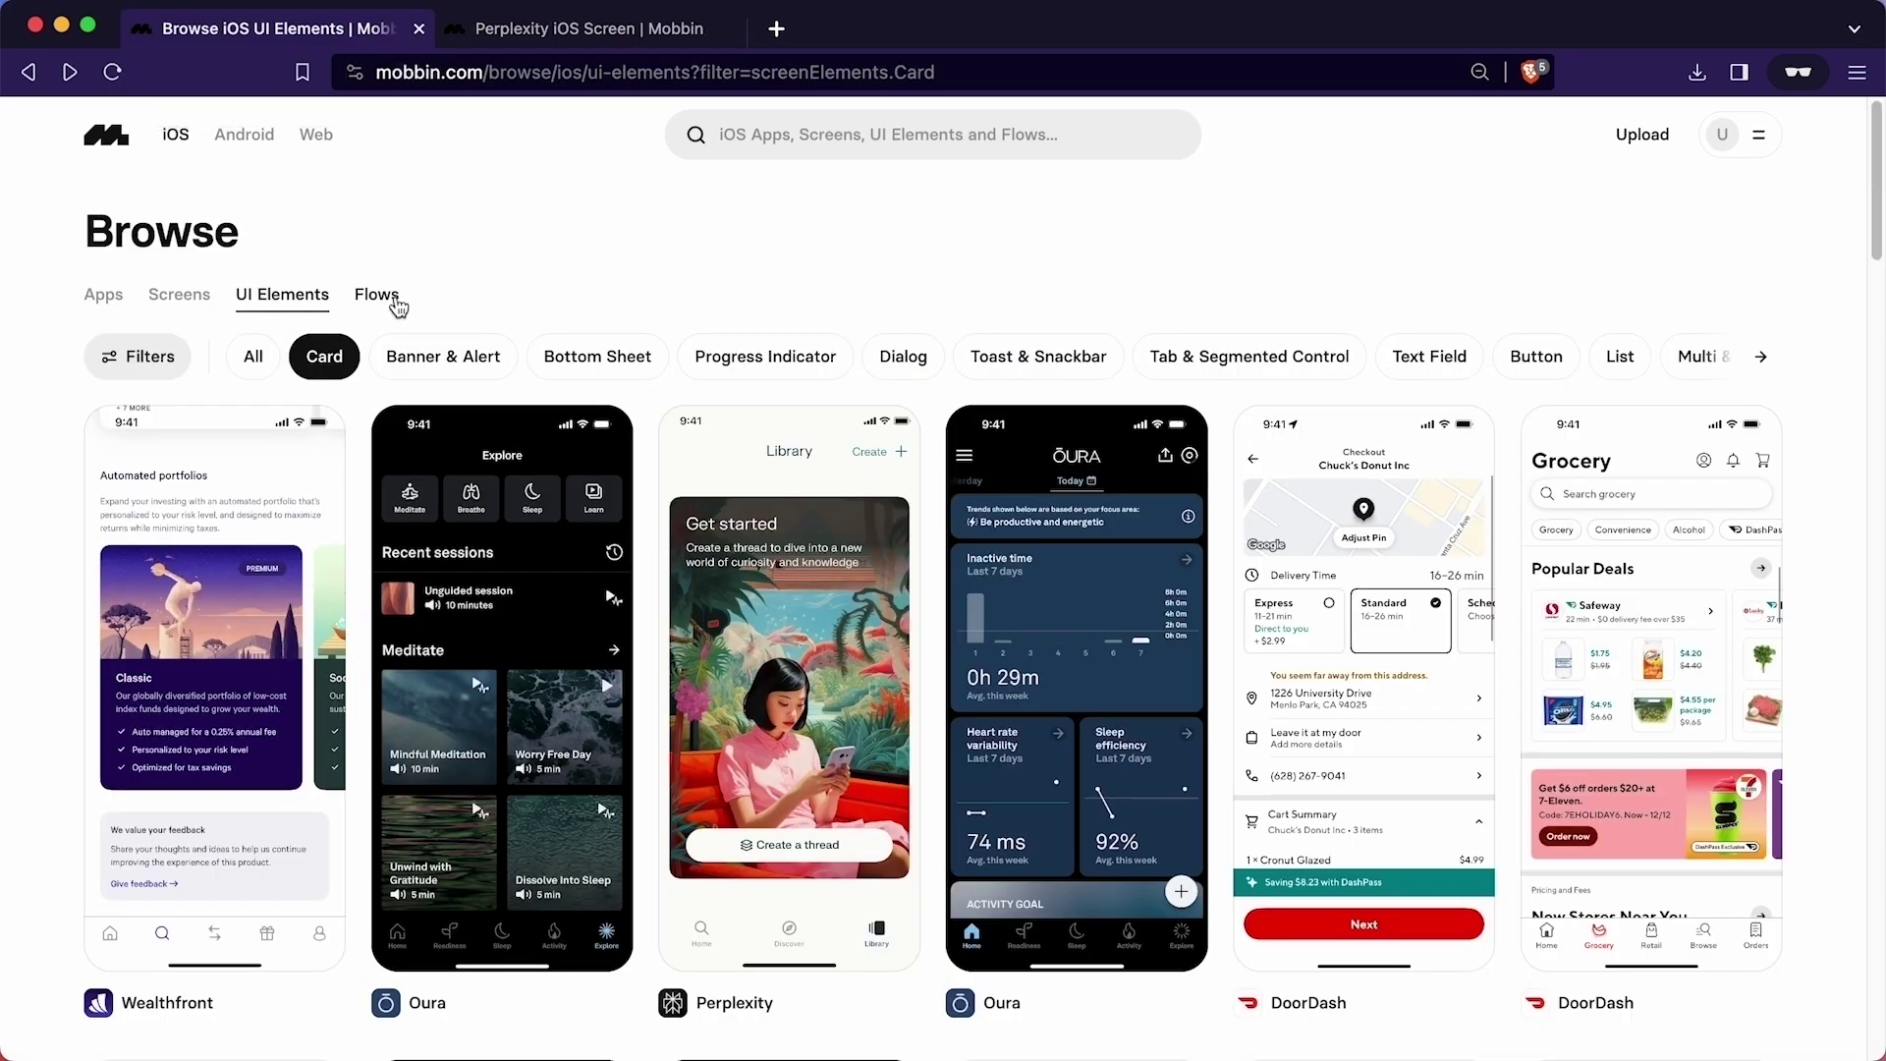
{"action": "left_click", "coordinate": [388, 297]}
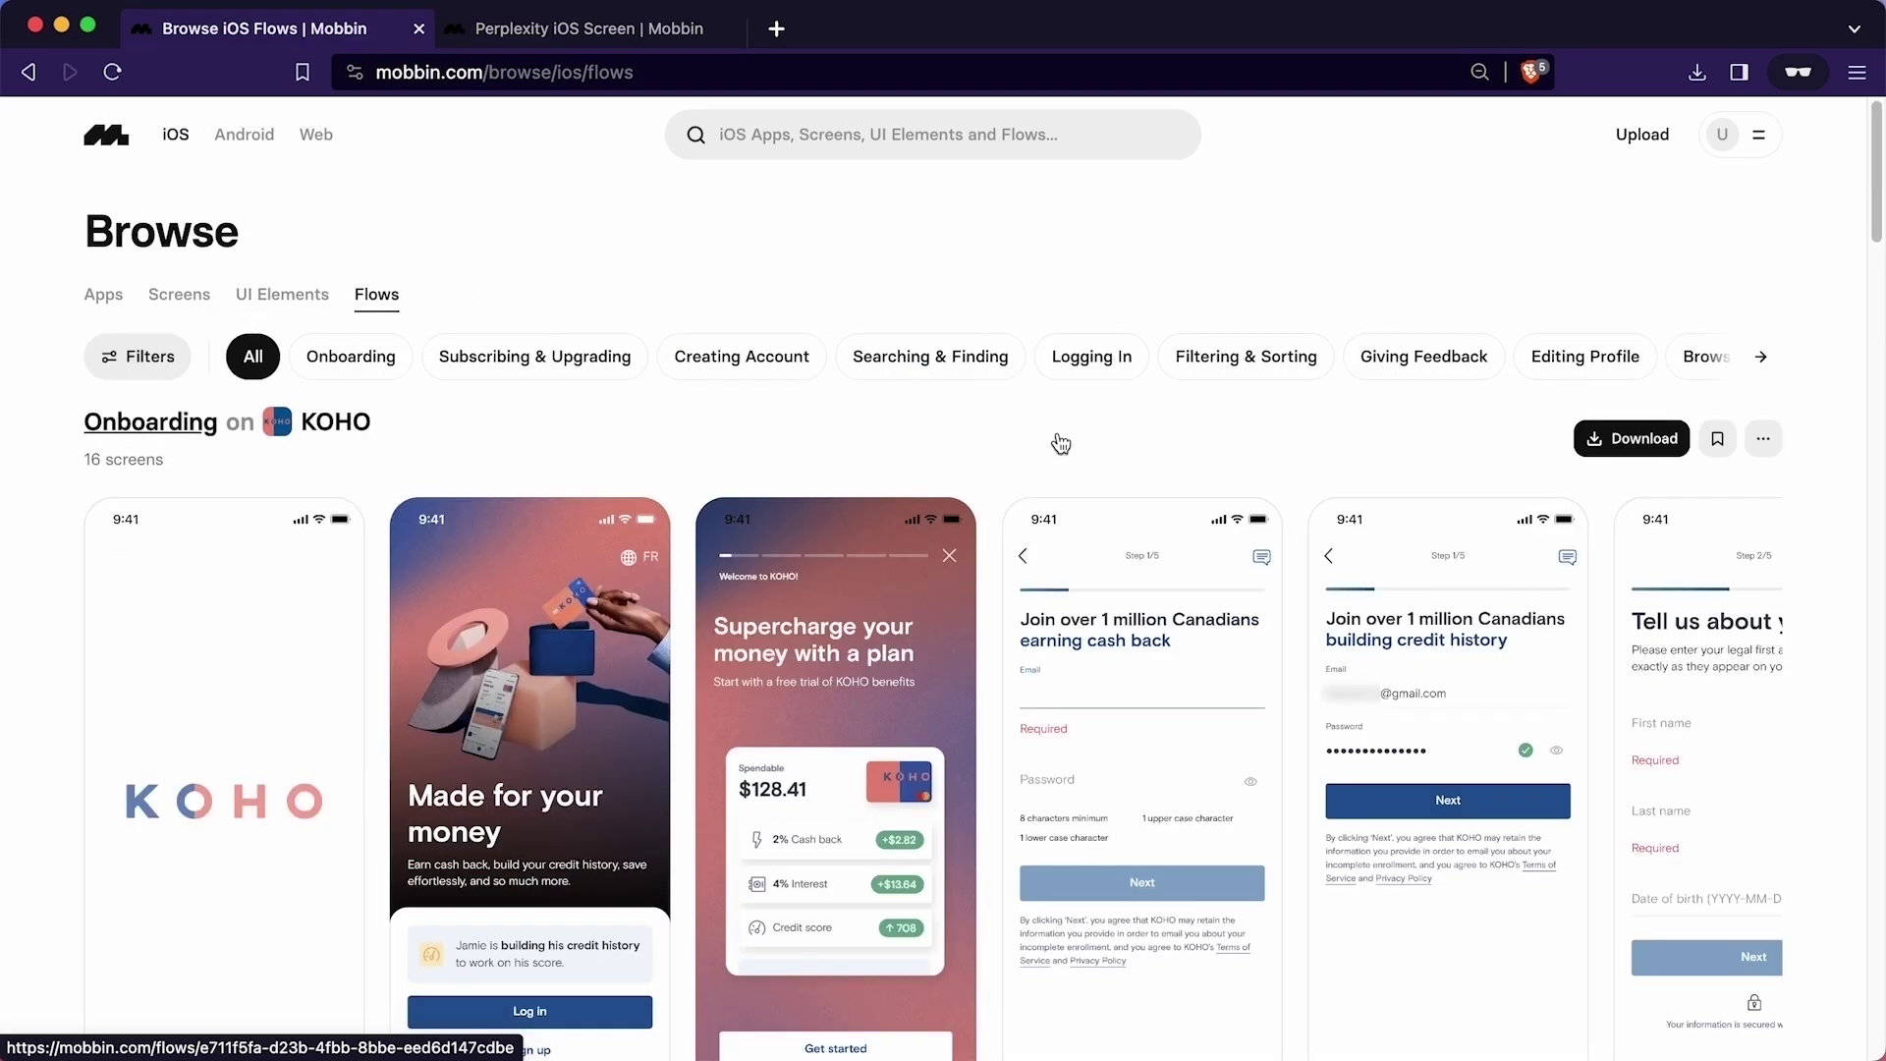
{"action": "scroll", "coordinate": [1061, 442], "scroll_direction": "down", "scroll_amount": 3}
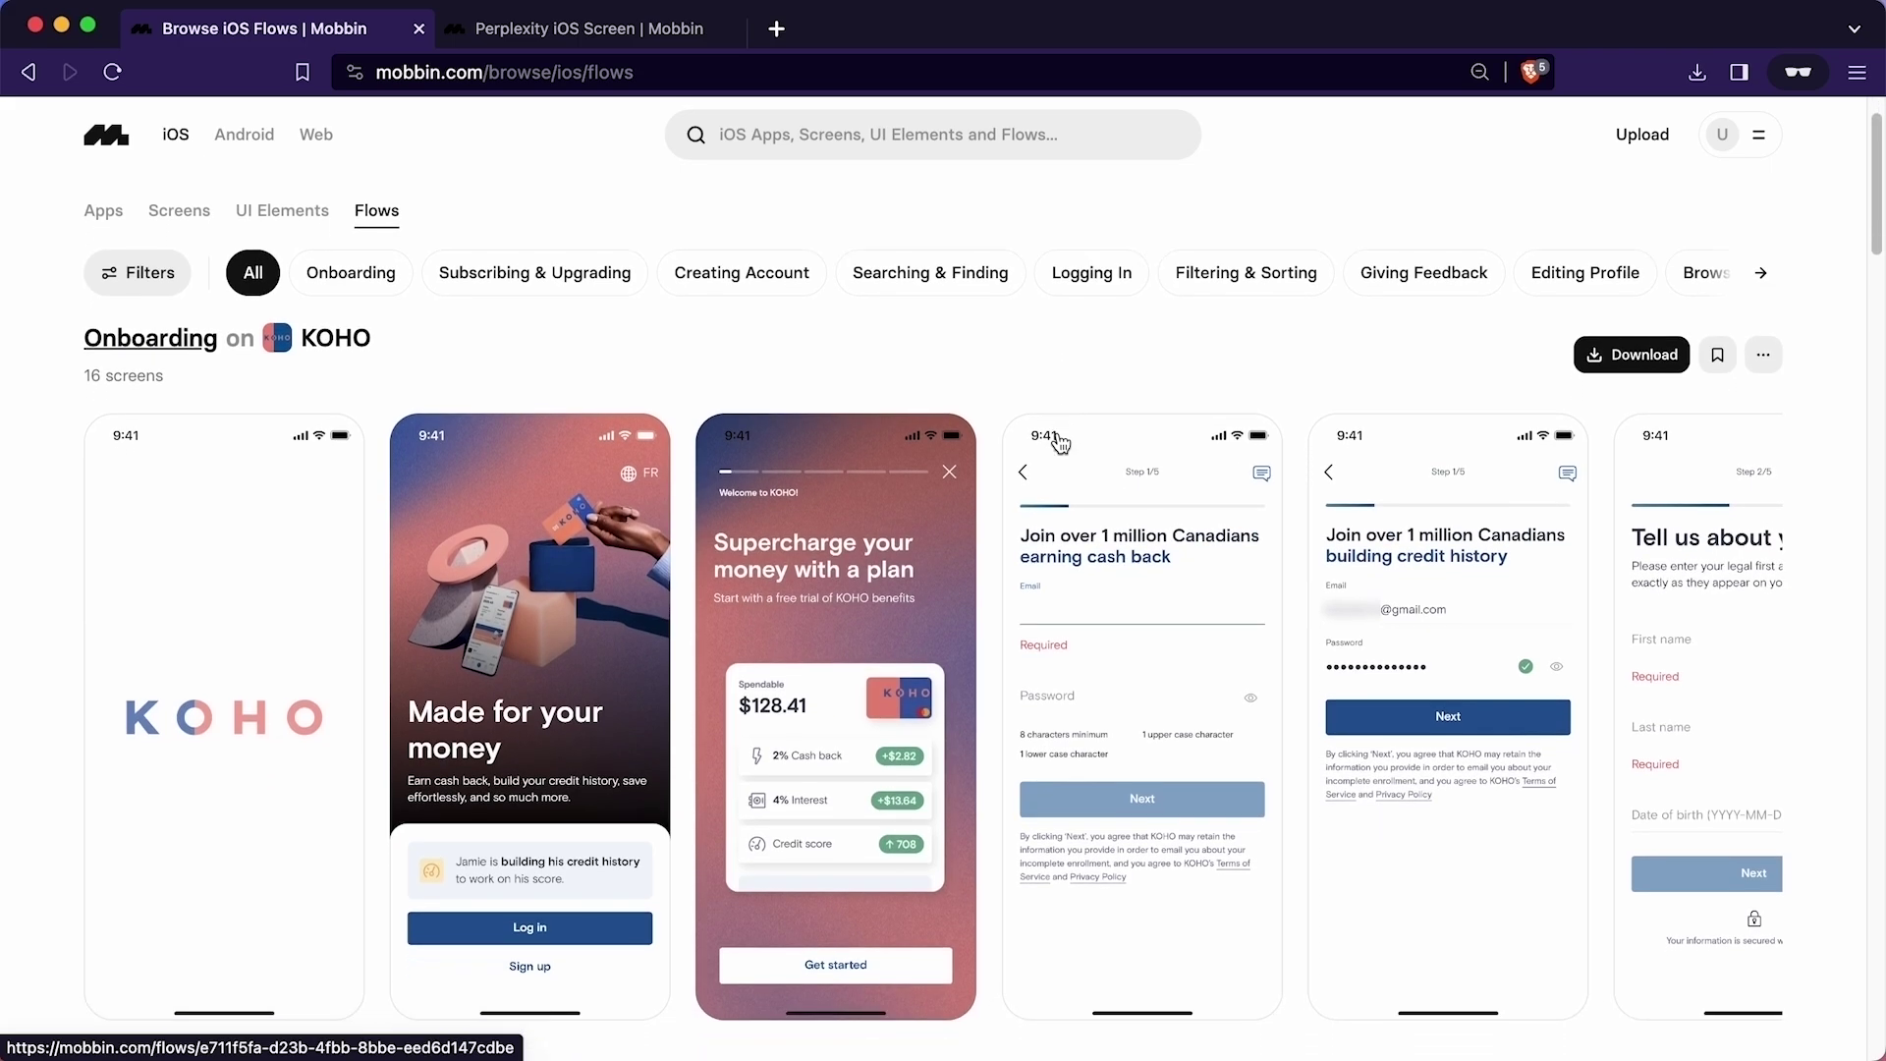
{"action": "scroll", "coordinate": [1057, 434], "scroll_direction": "down", "scroll_amount": 7}
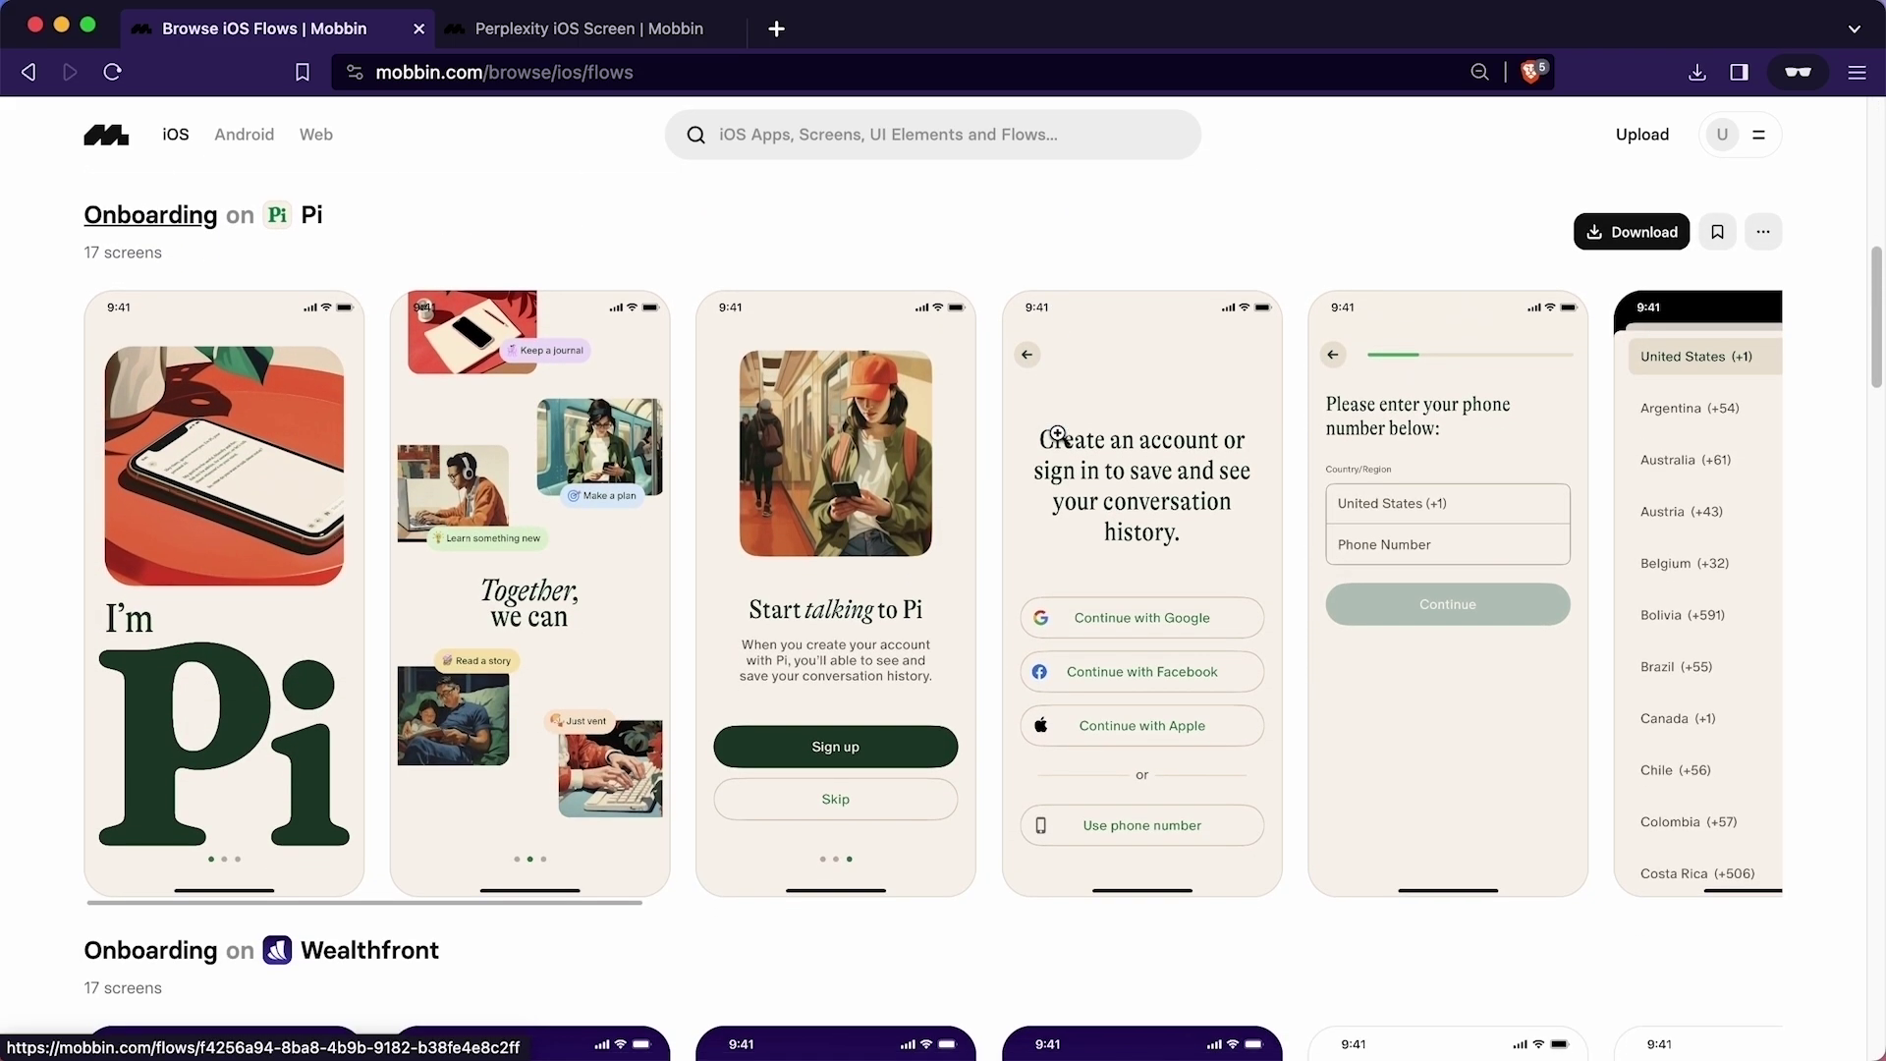
{"action": "scroll", "coordinate": [1058, 434], "scroll_direction": "down", "scroll_amount": 9}
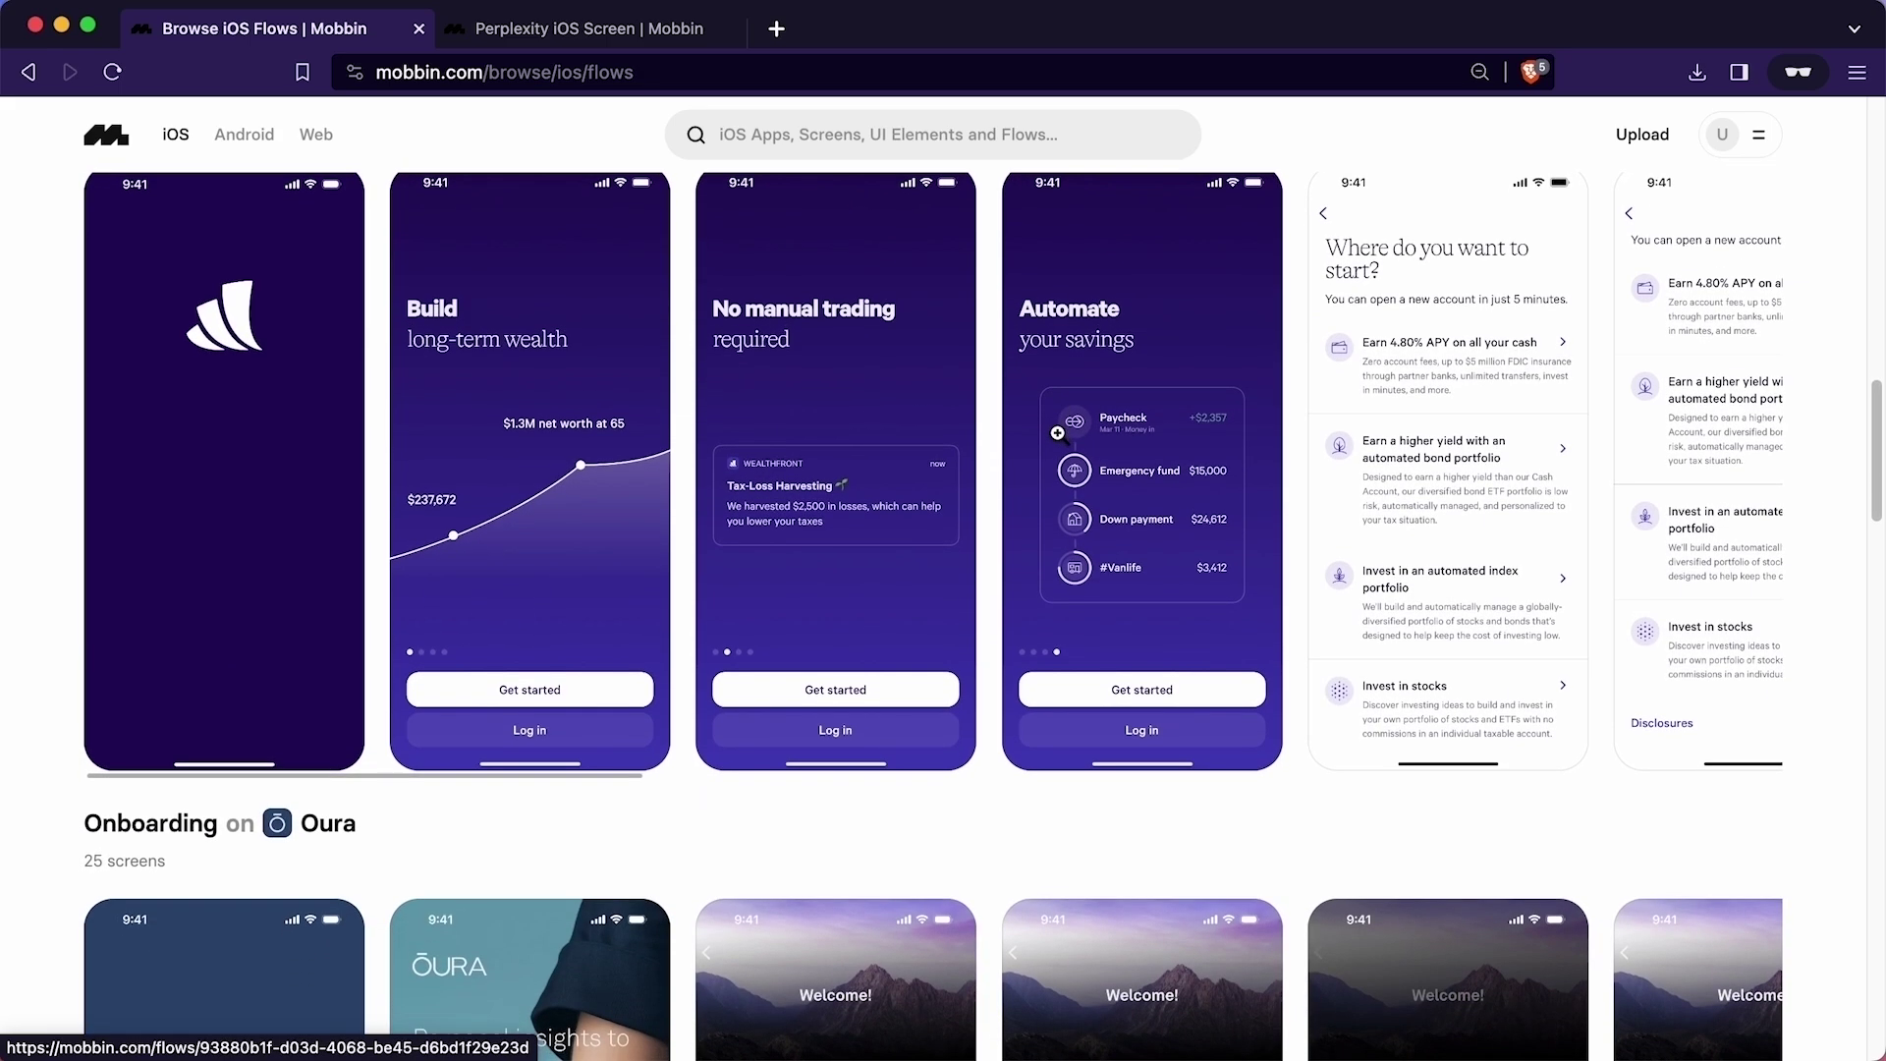
{"action": "scroll", "coordinate": [1057, 433], "scroll_direction": "down", "scroll_amount": 3}
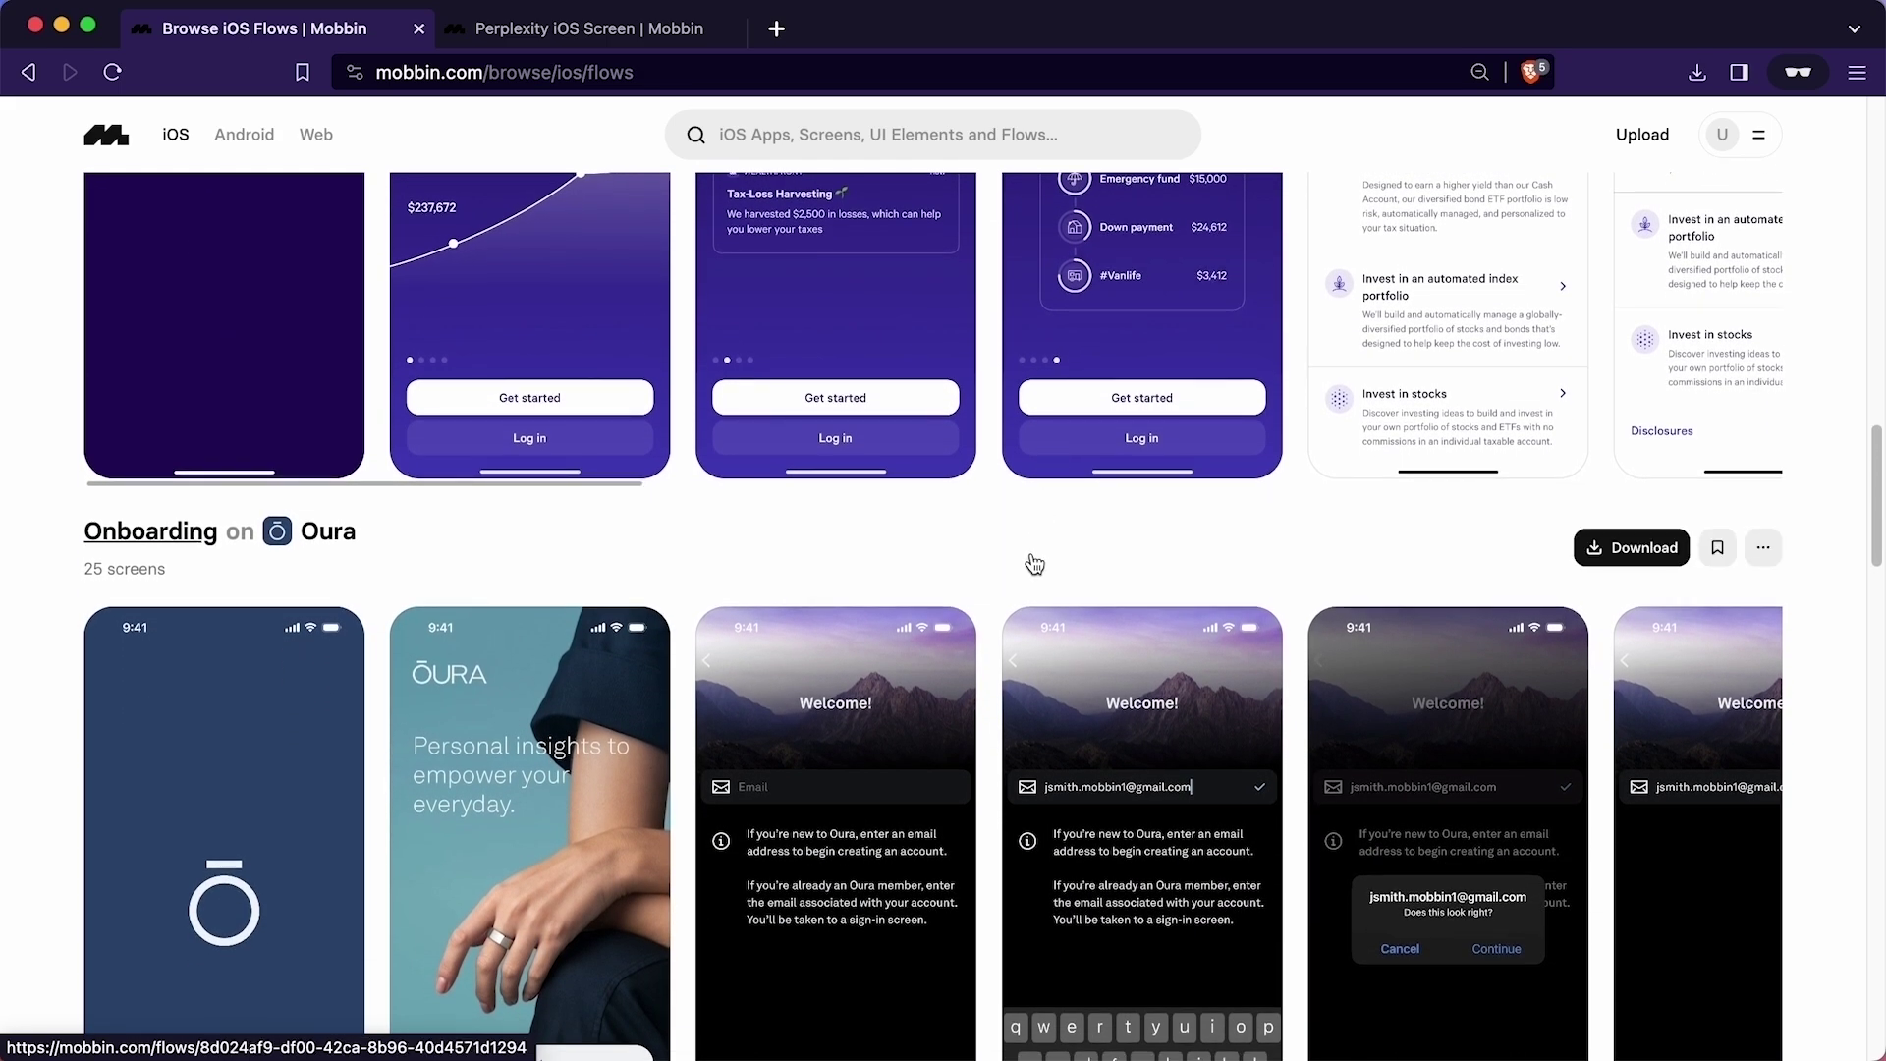
{"action": "scroll", "coordinate": [1026, 560], "scroll_direction": "down", "scroll_amount": 4}
{"action": "scroll", "coordinate": [1031, 553], "scroll_direction": "down", "scroll_amount": 11}
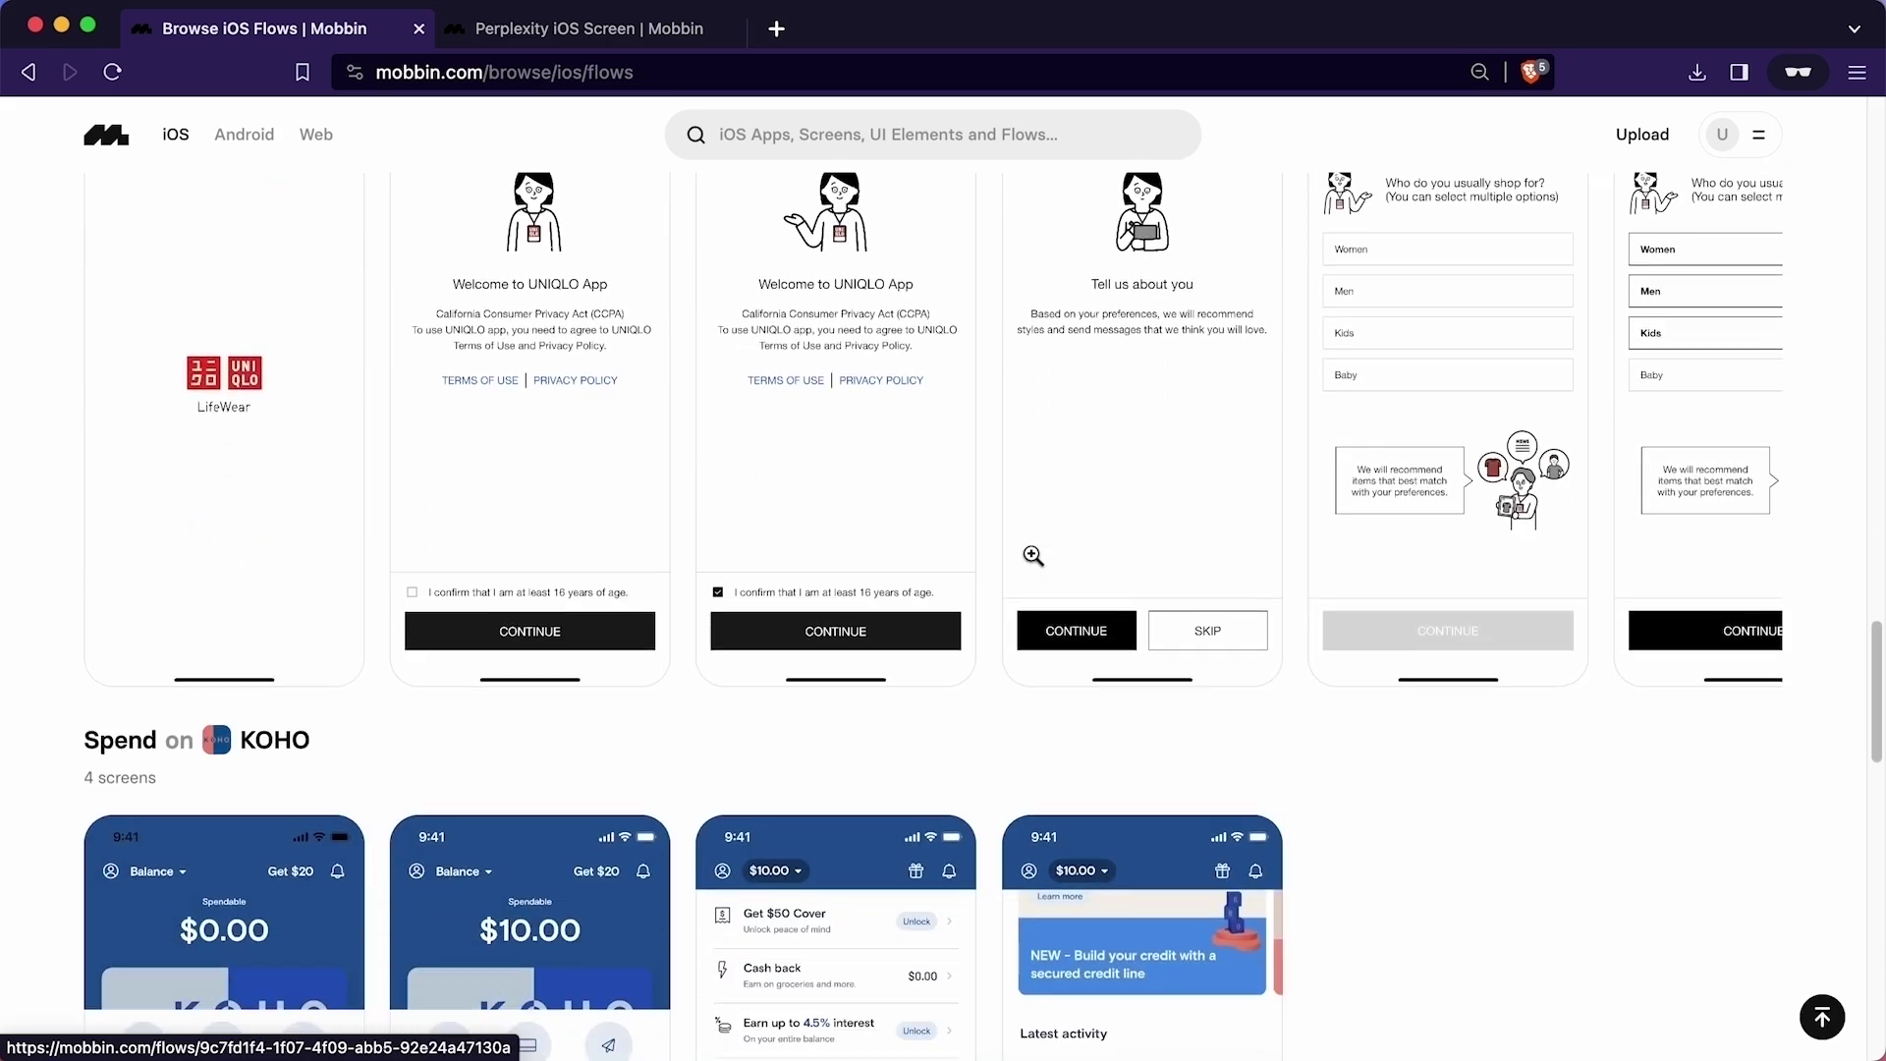
{"action": "scroll", "coordinate": [1033, 555], "scroll_direction": "down", "scroll_amount": 1}
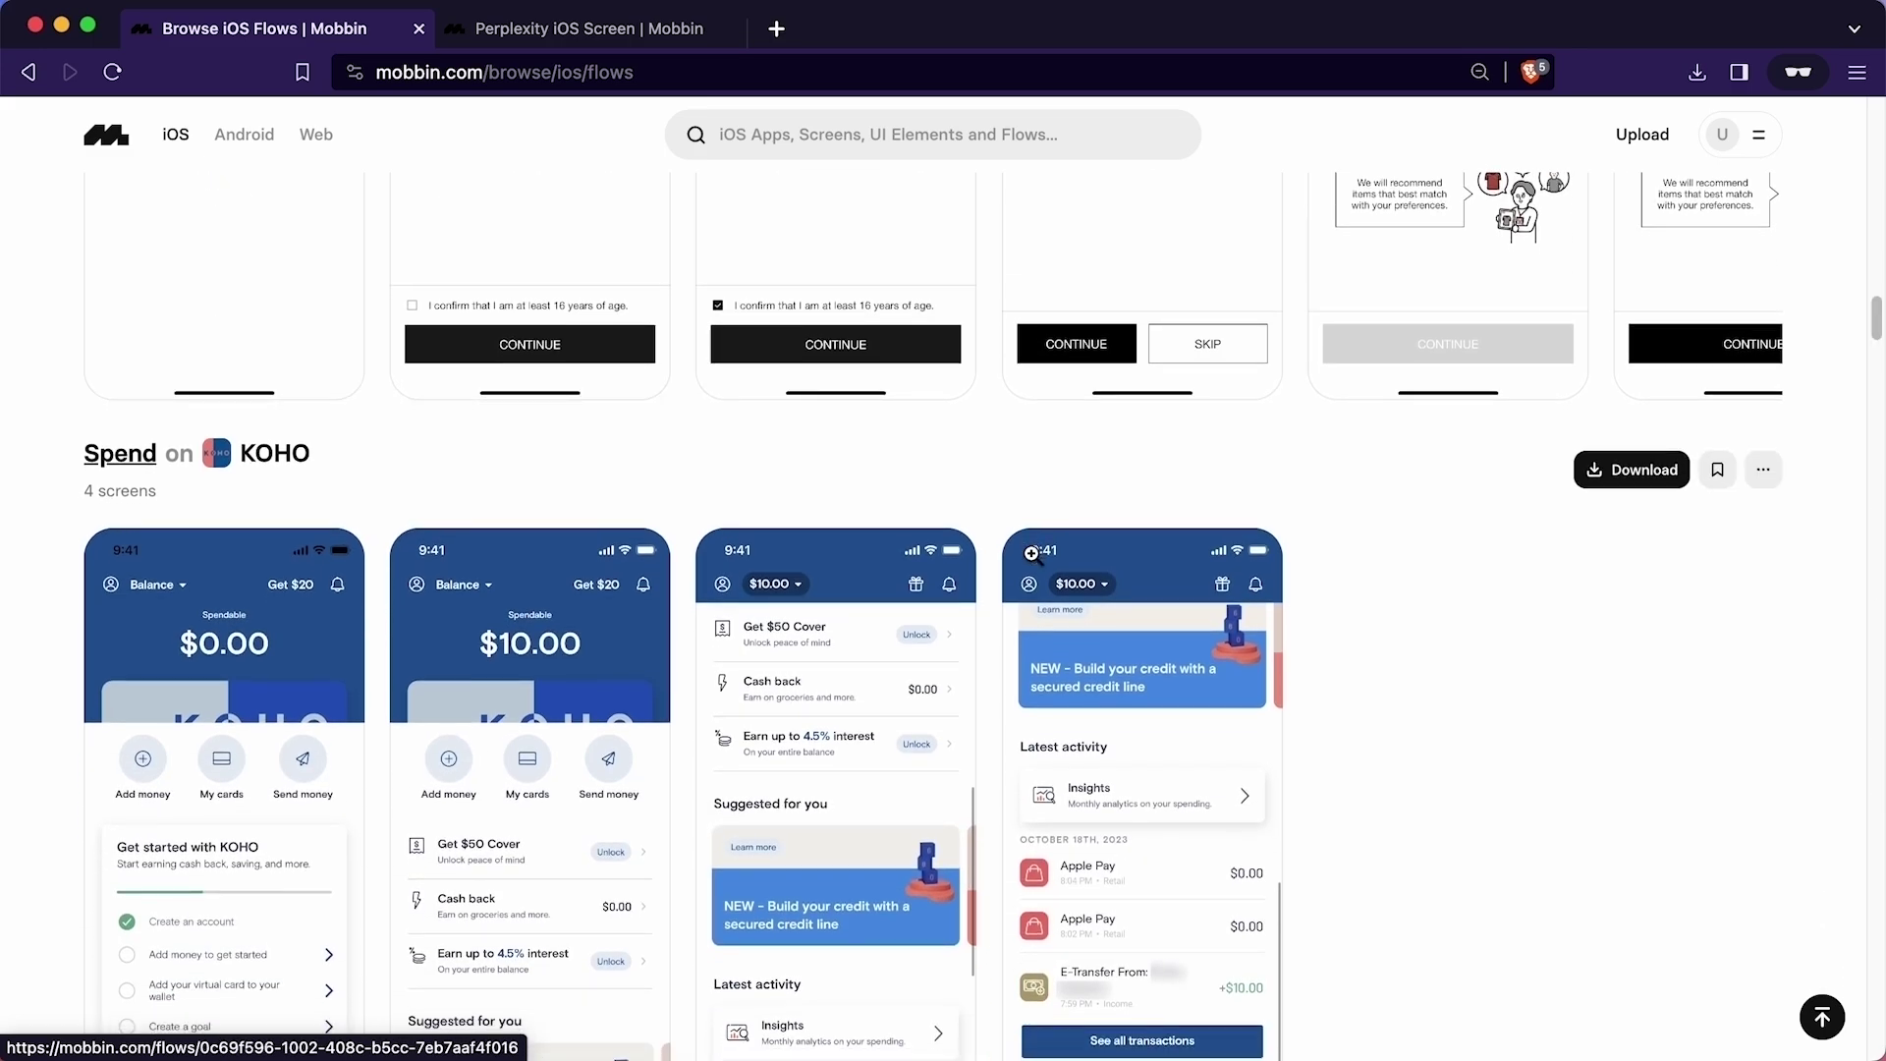
{"action": "scroll", "coordinate": [1032, 553], "scroll_direction": "down", "scroll_amount": 5}
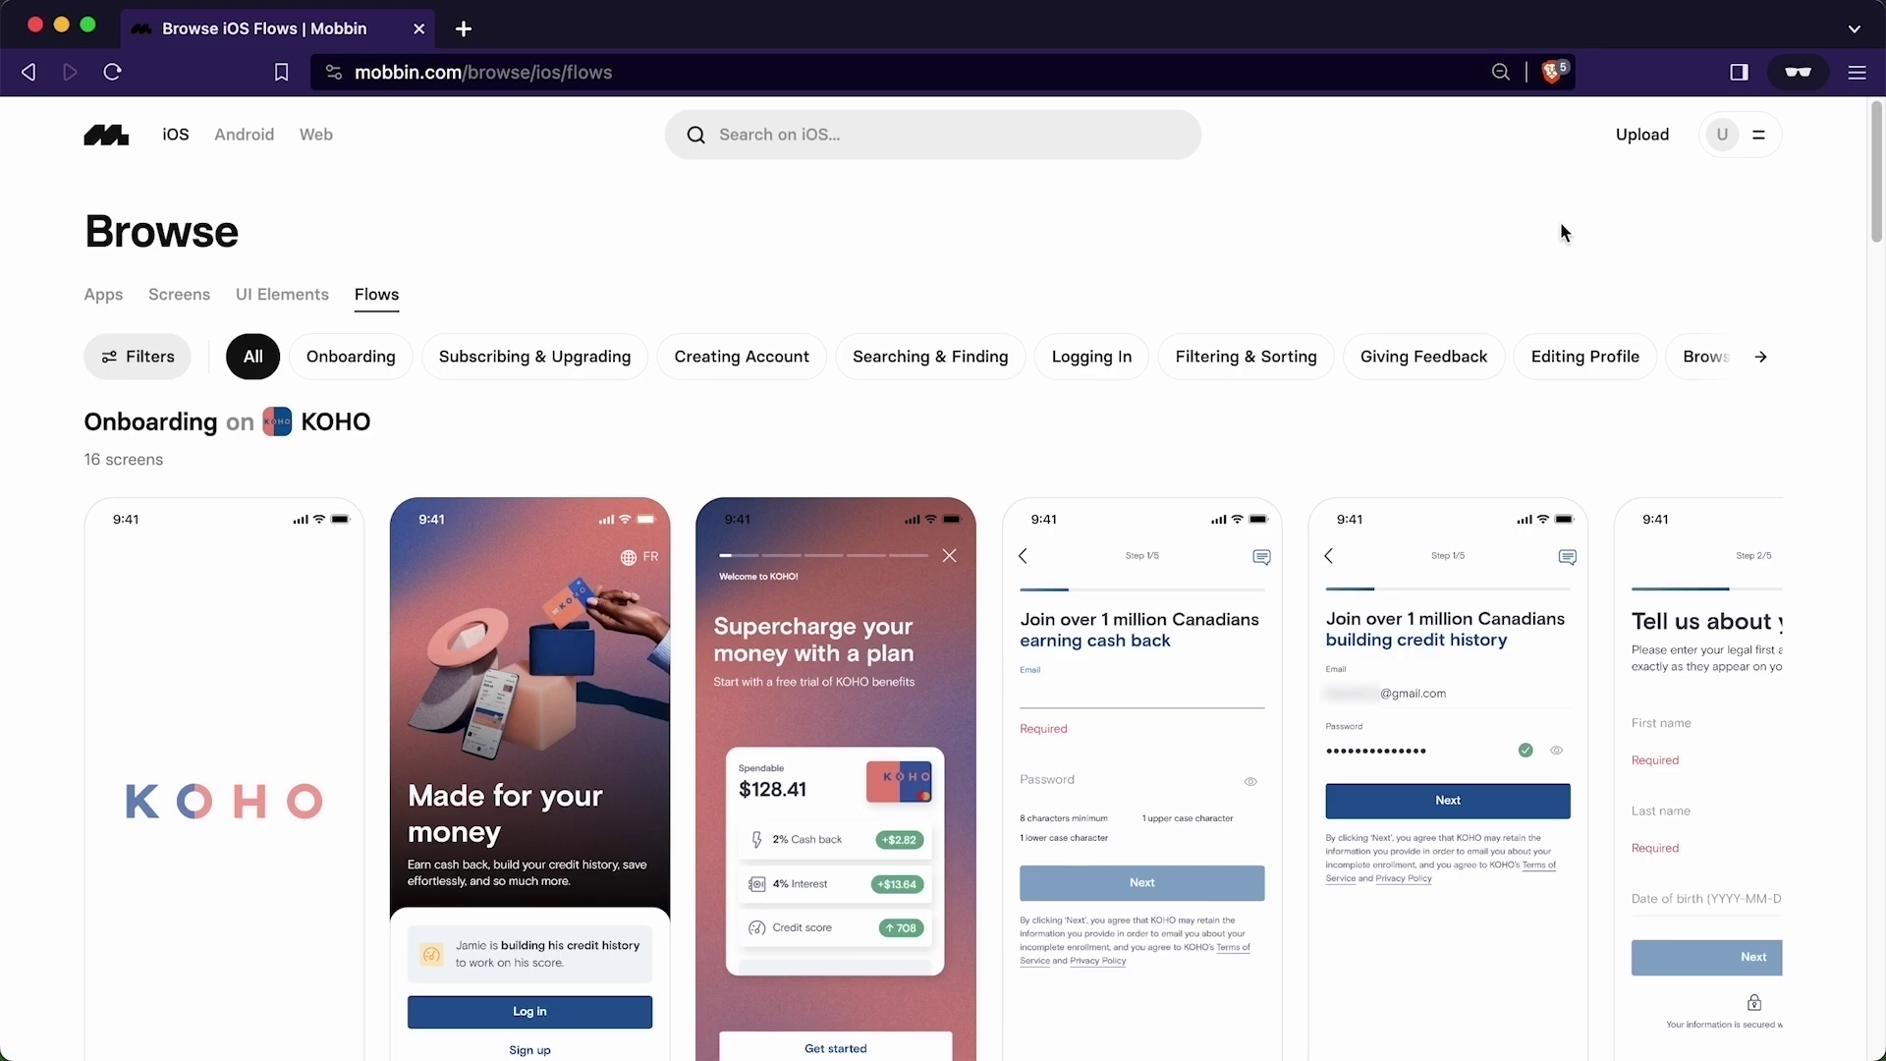
- Create collection 'Onboarding Pattern Research' described 'Research for new project', cancelling the screenshot upload
{"action": "left_click", "coordinate": [1759, 138]}
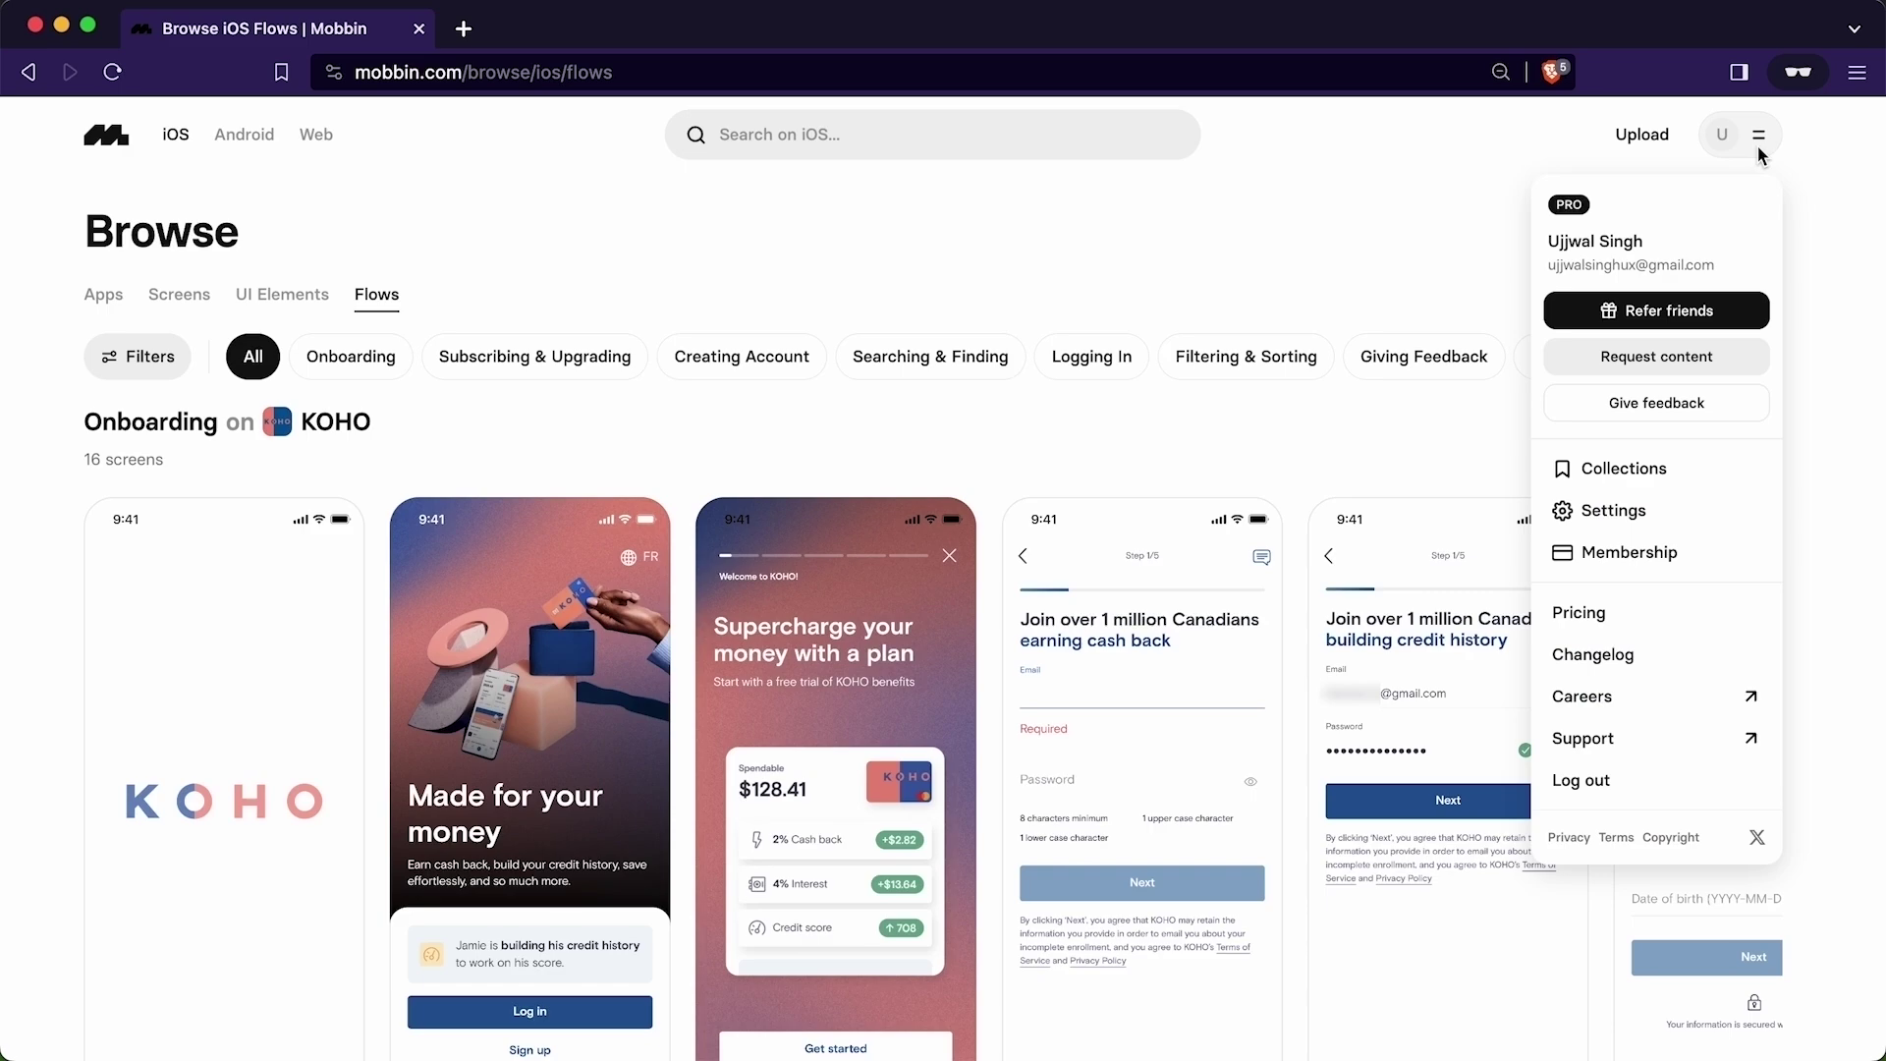
{"action": "left_click", "coordinate": [1625, 469]}
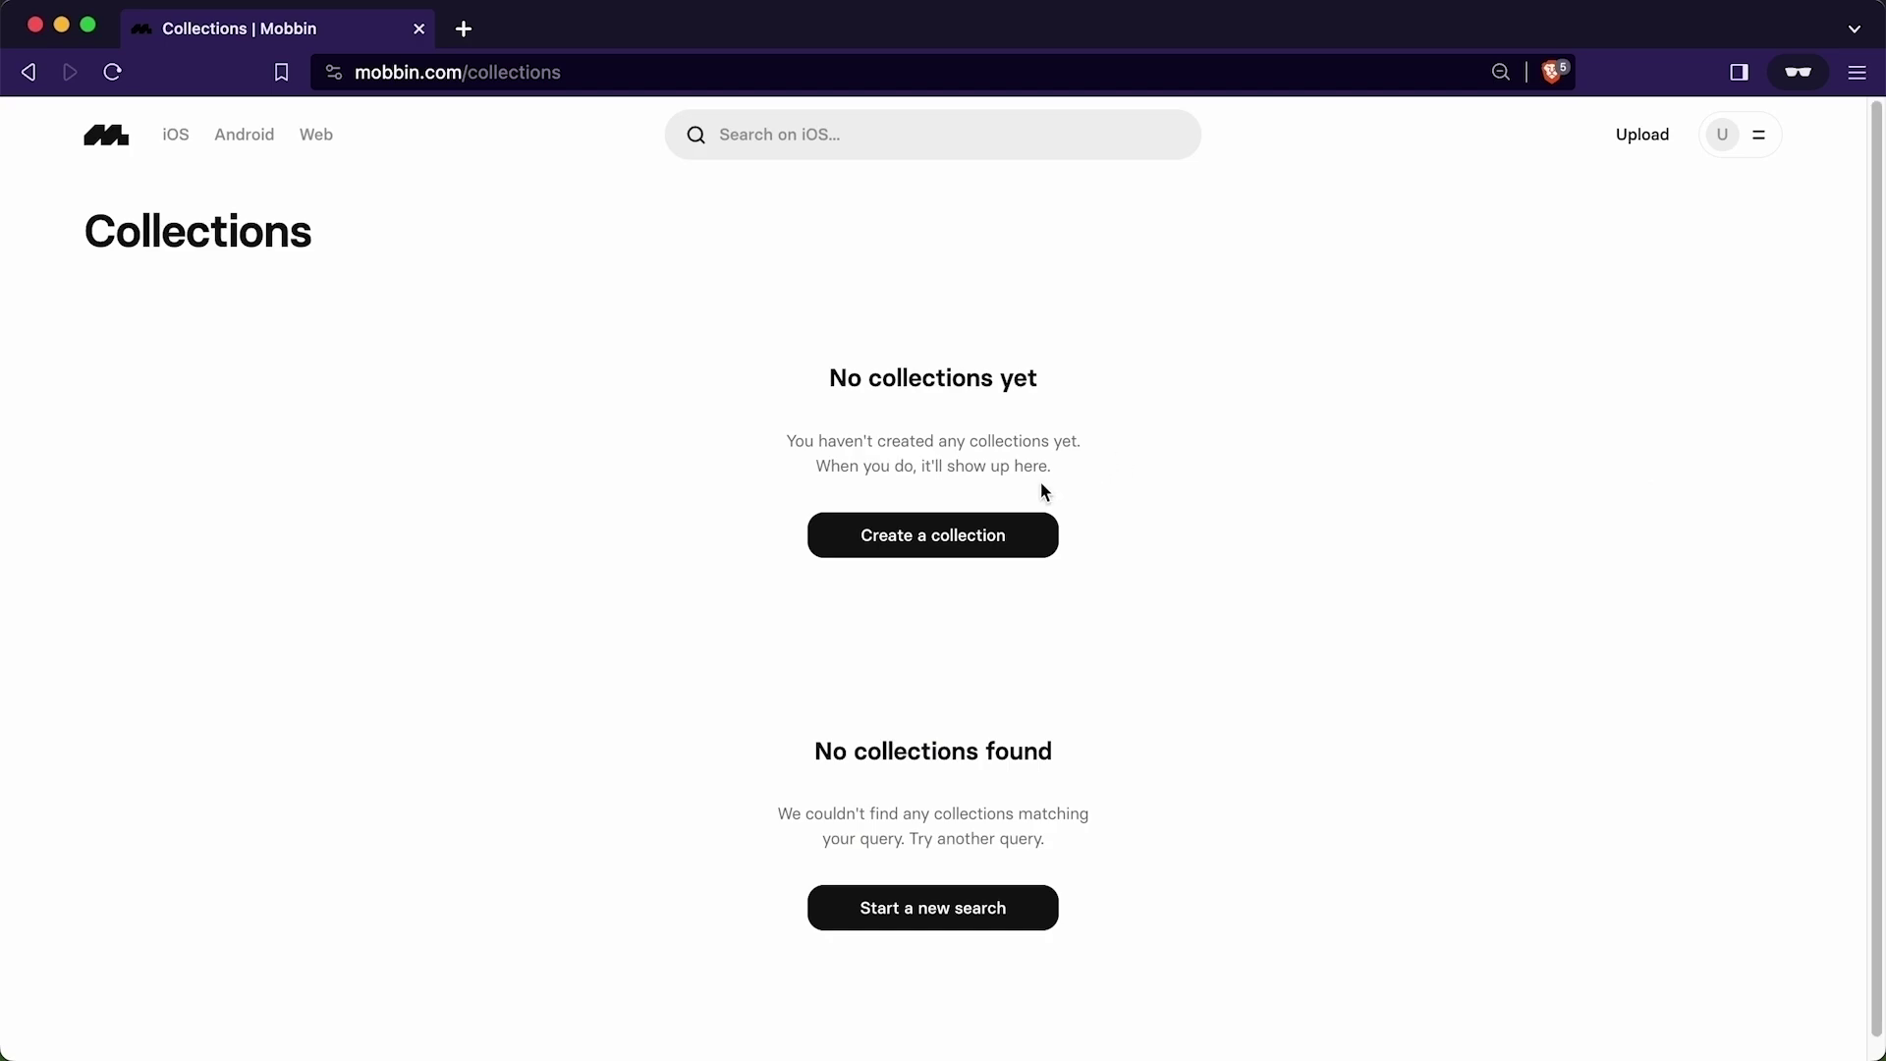
{"action": "left_click", "coordinate": [1010, 535]}
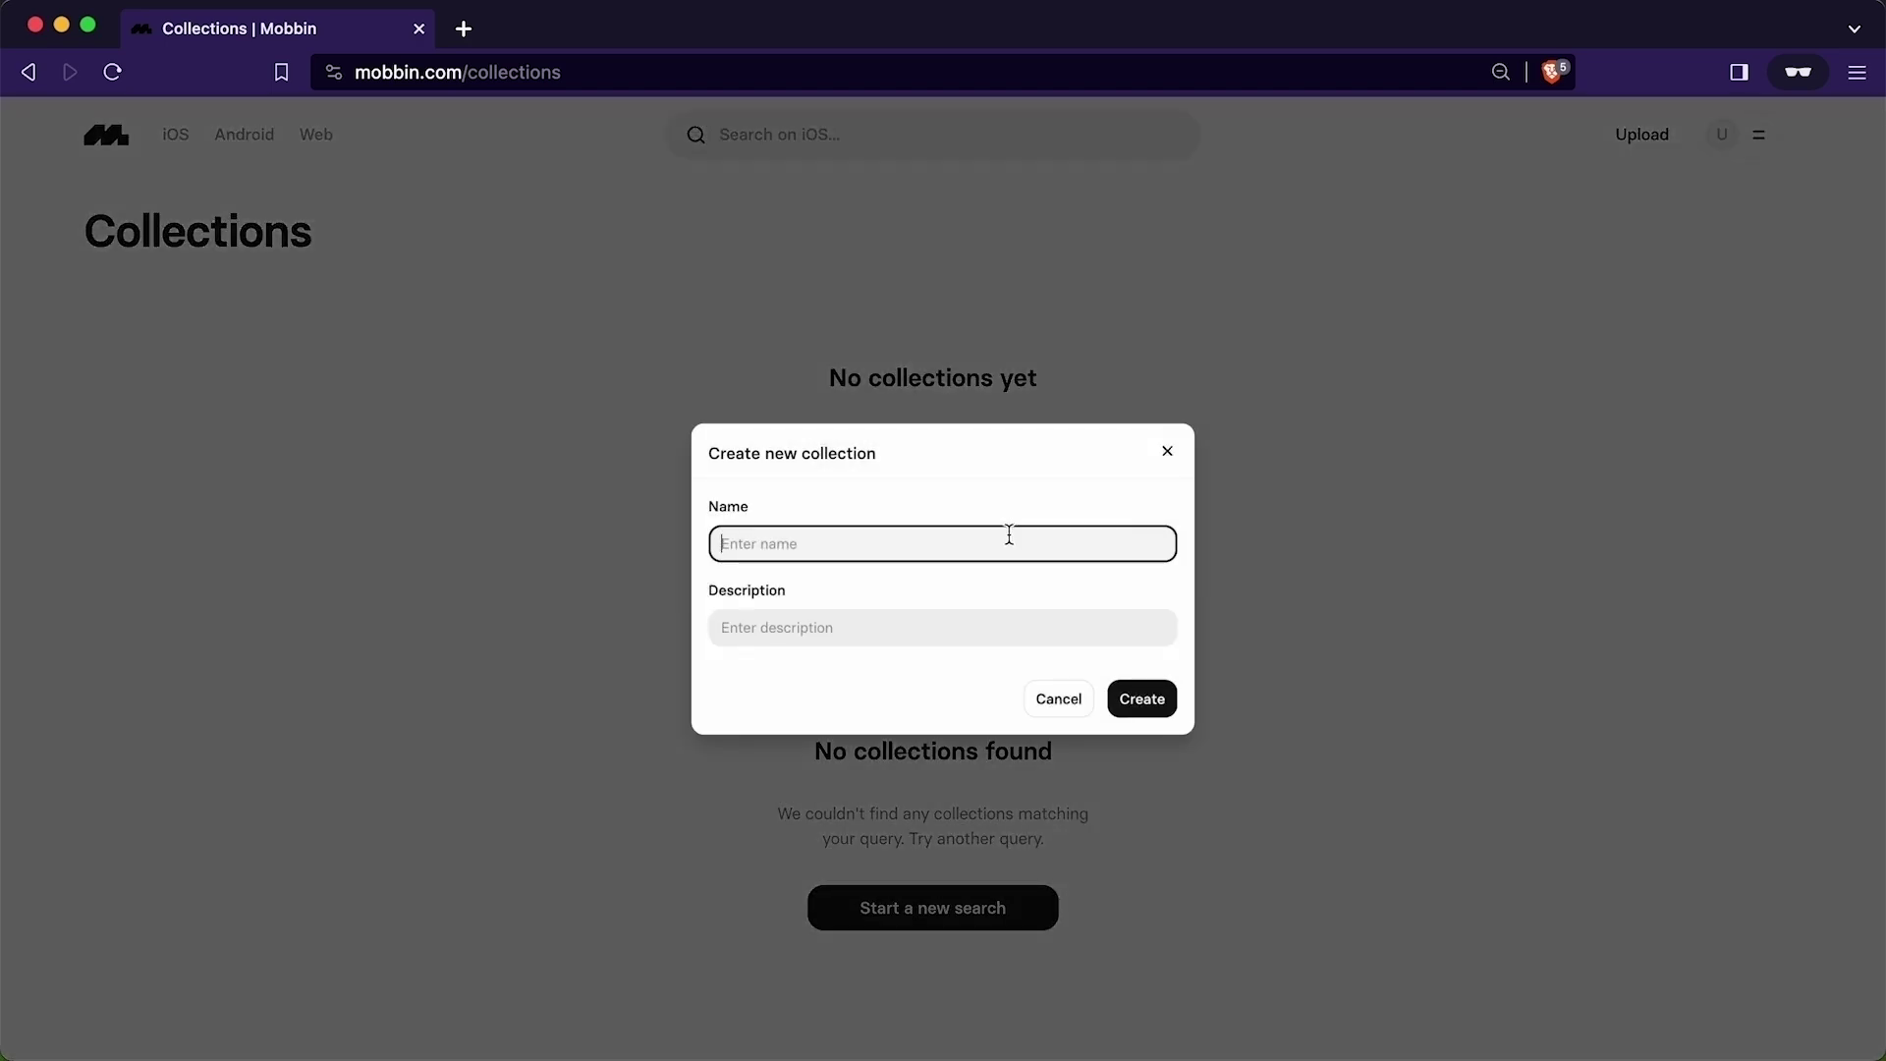
{"action": "type", "text": "Onboarding Pattern Research"}
{"action": "key", "text": "Tab"}
{"action": "type", "text": "Research for "}
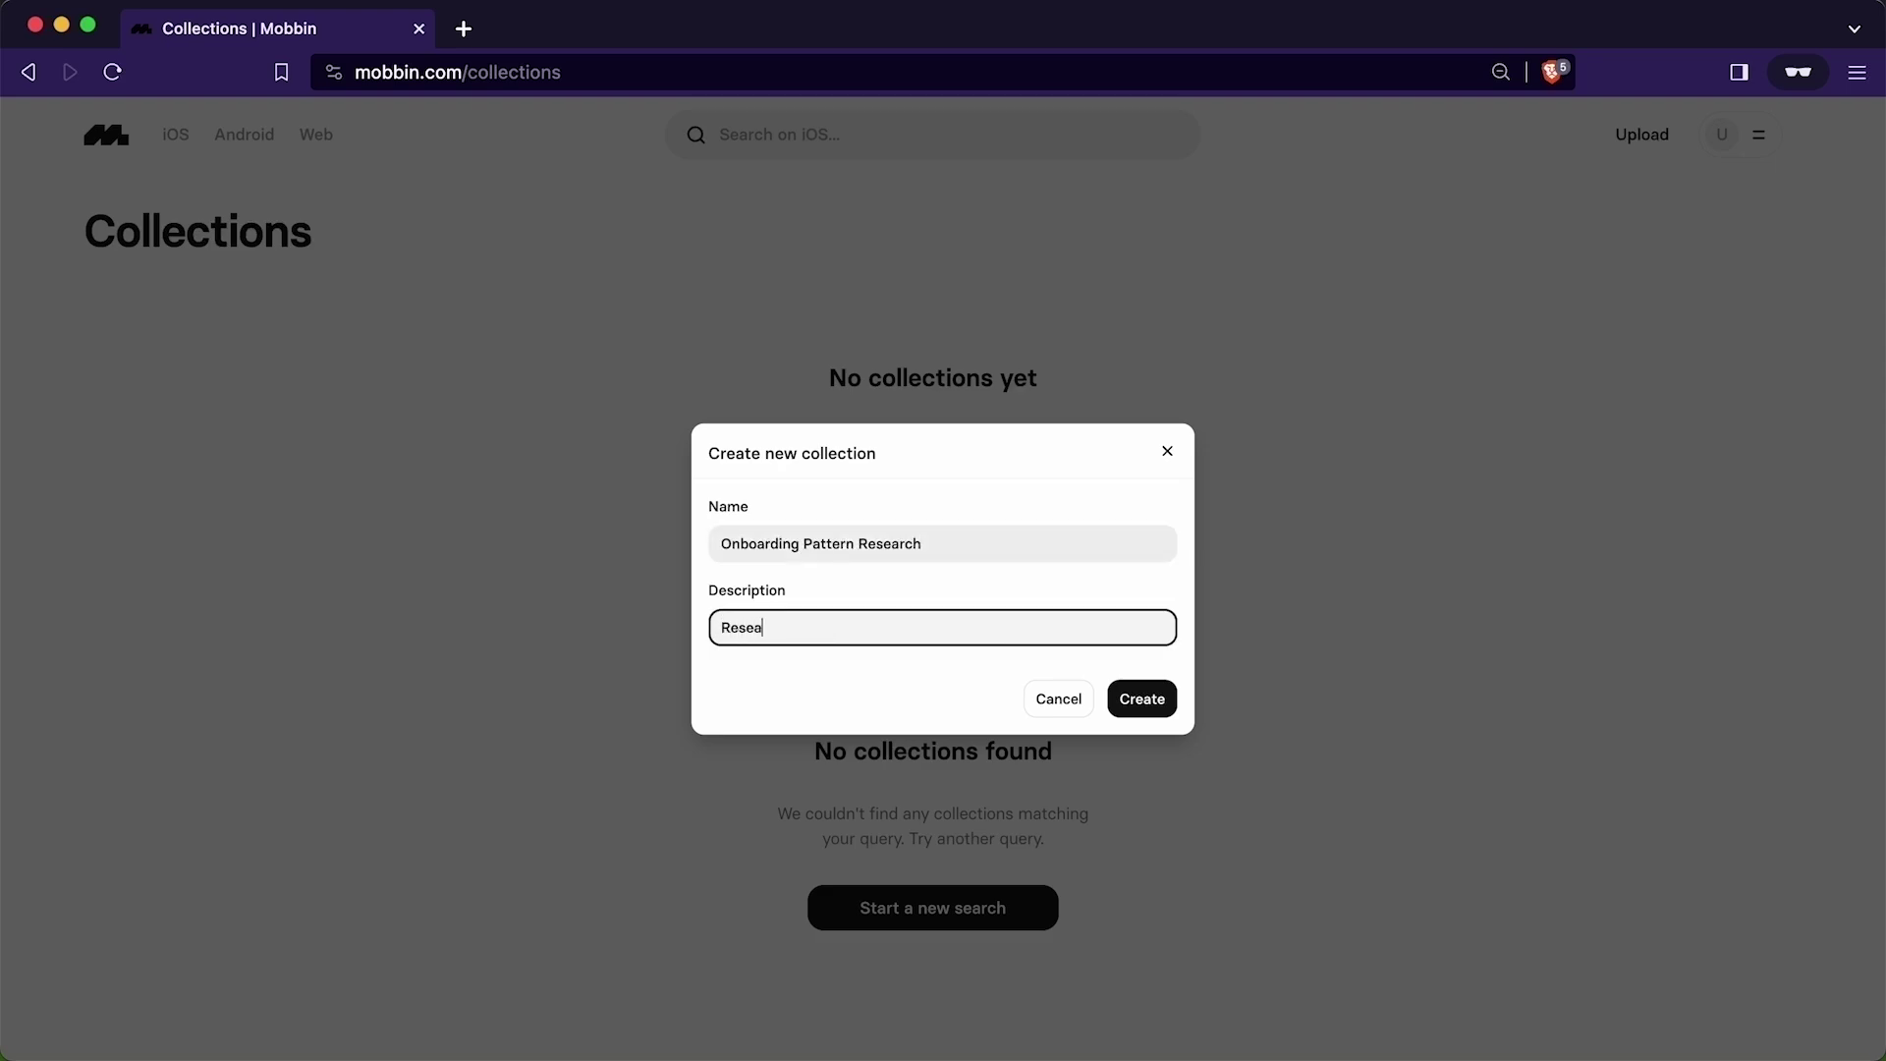
{"action": "type", "text": "new project"}
{"action": "left_click", "coordinate": [1156, 720]}
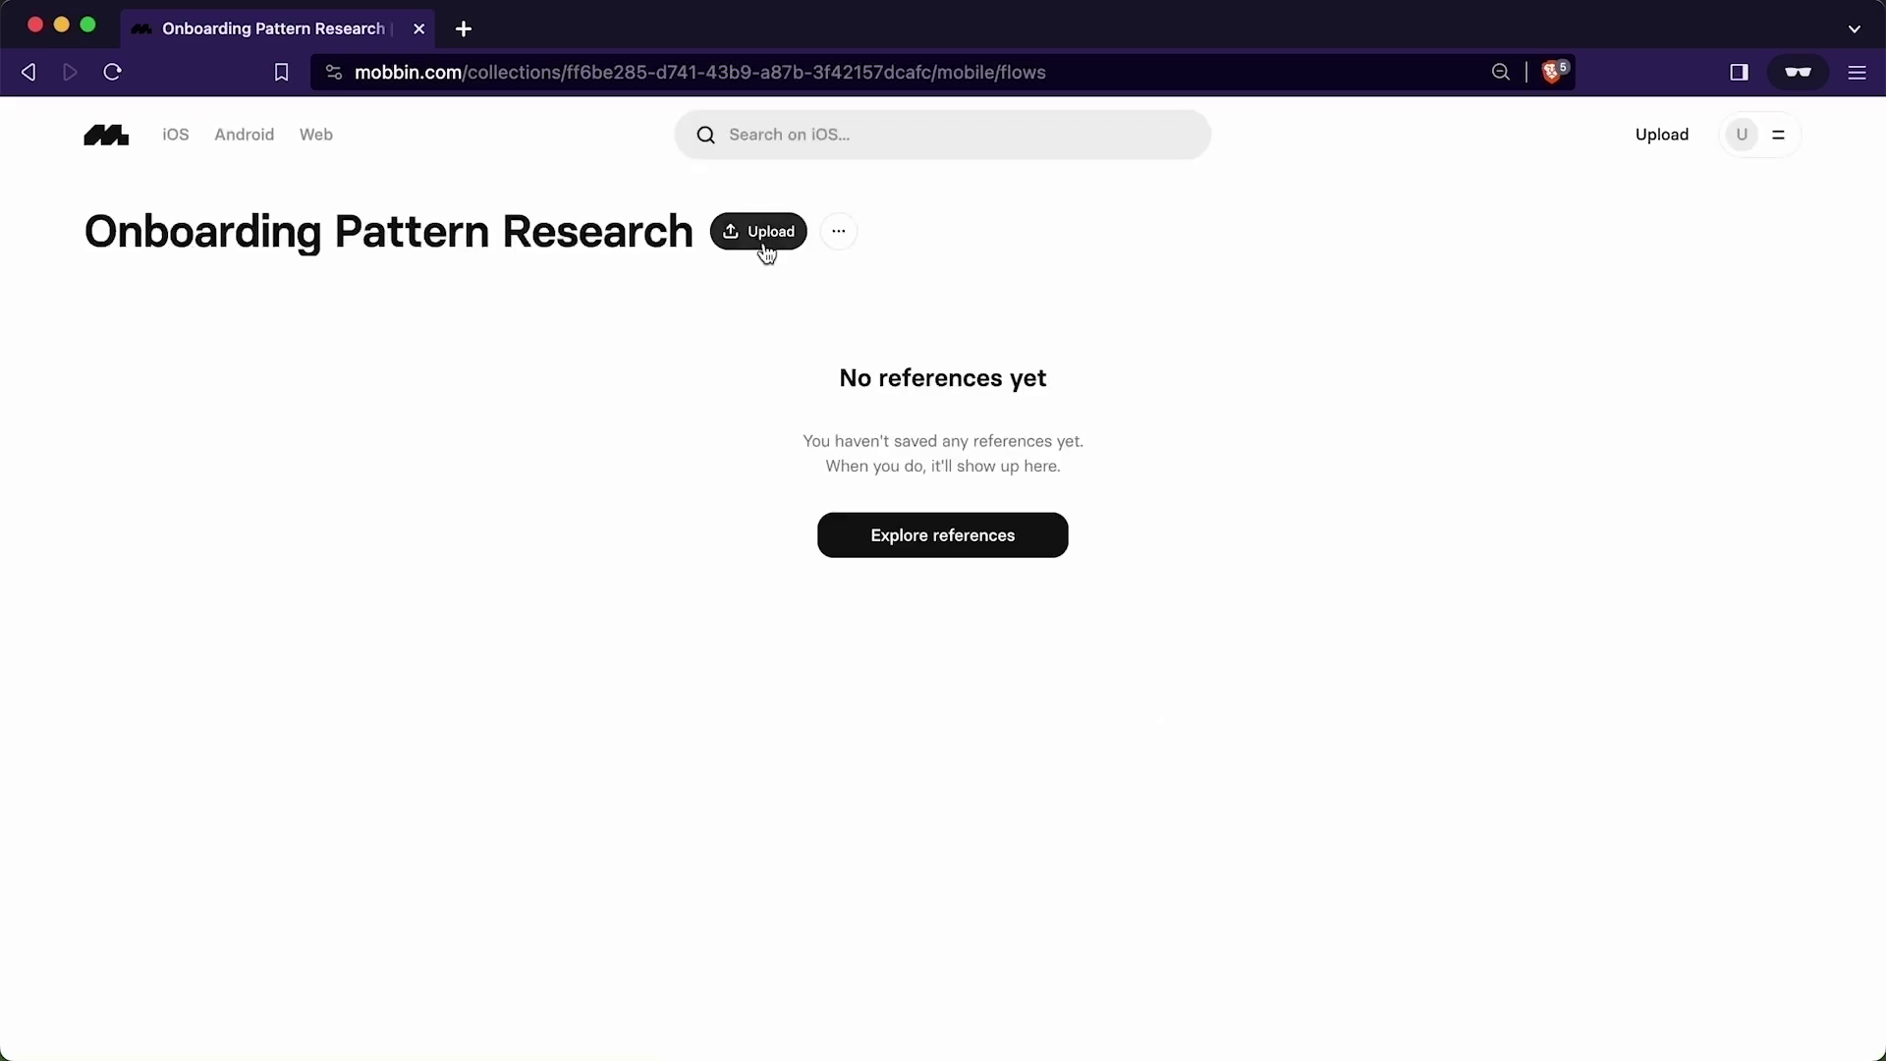
{"action": "left_click", "coordinate": [766, 236]}
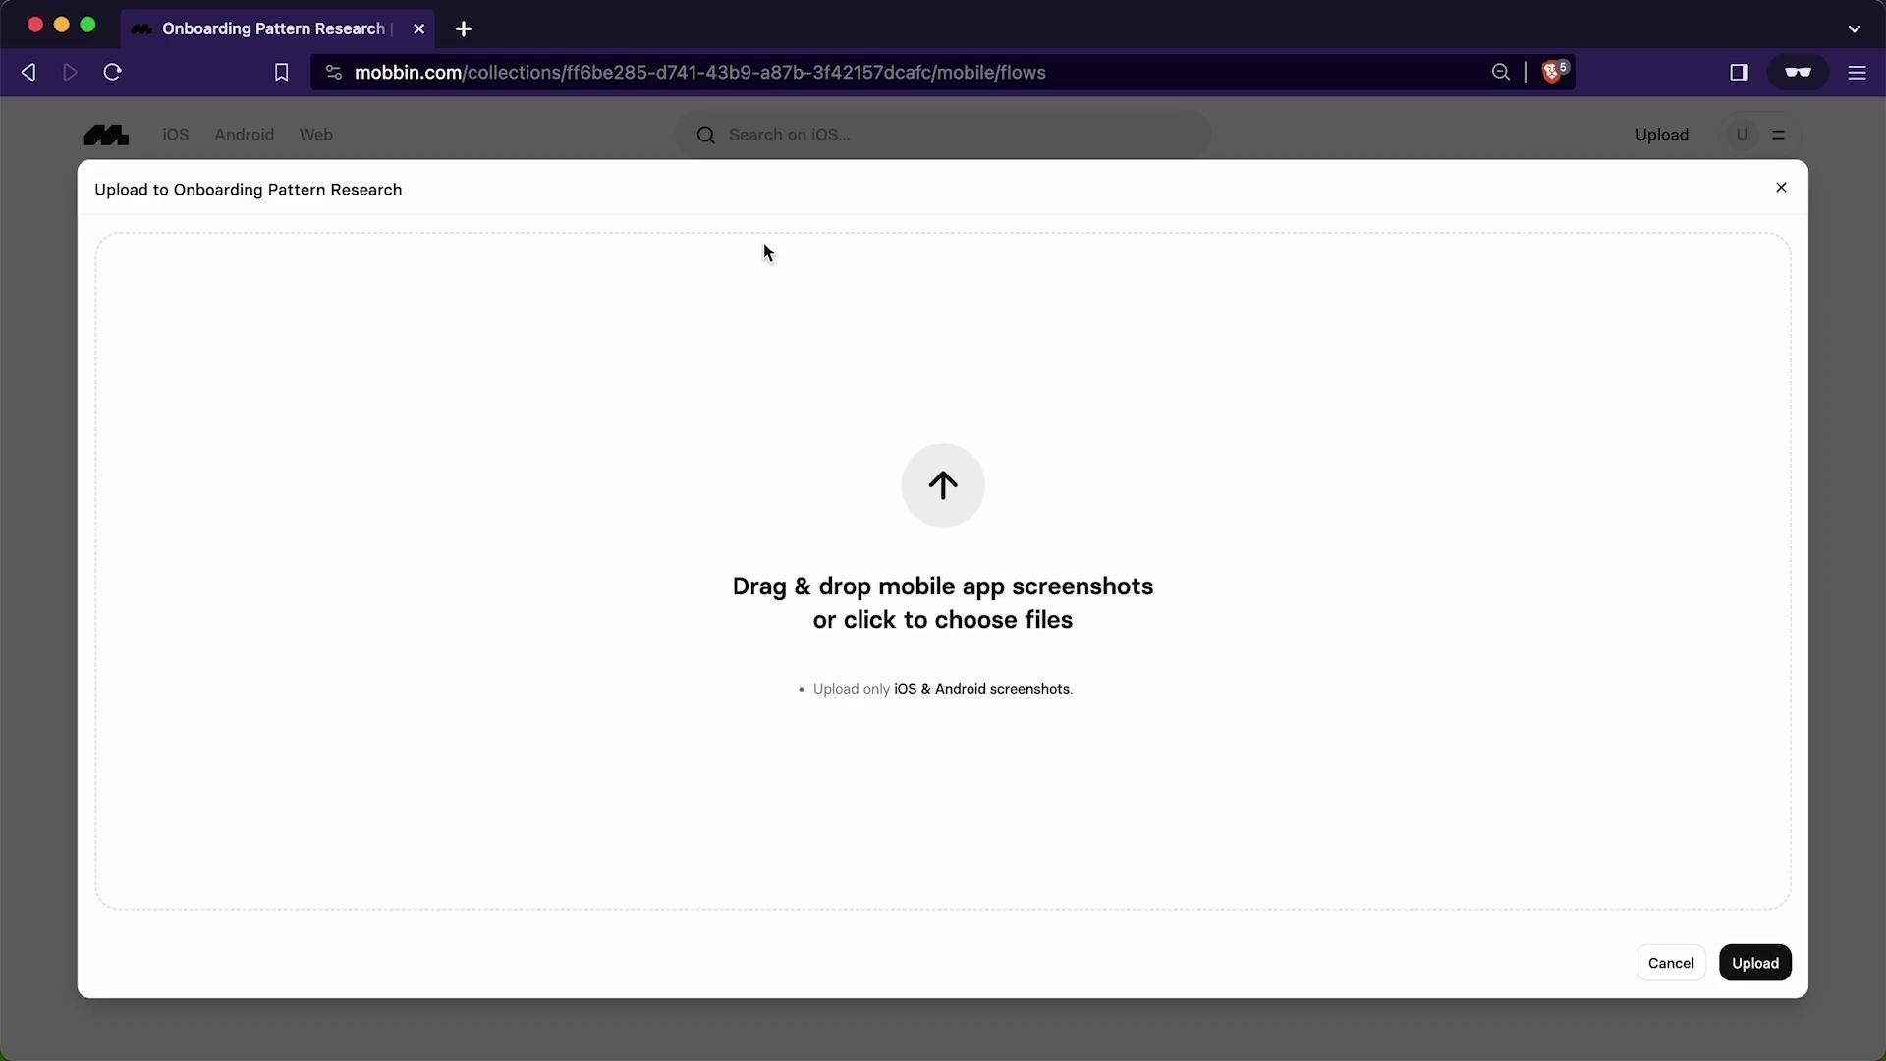
{"action": "left_click", "coordinate": [1655, 972]}
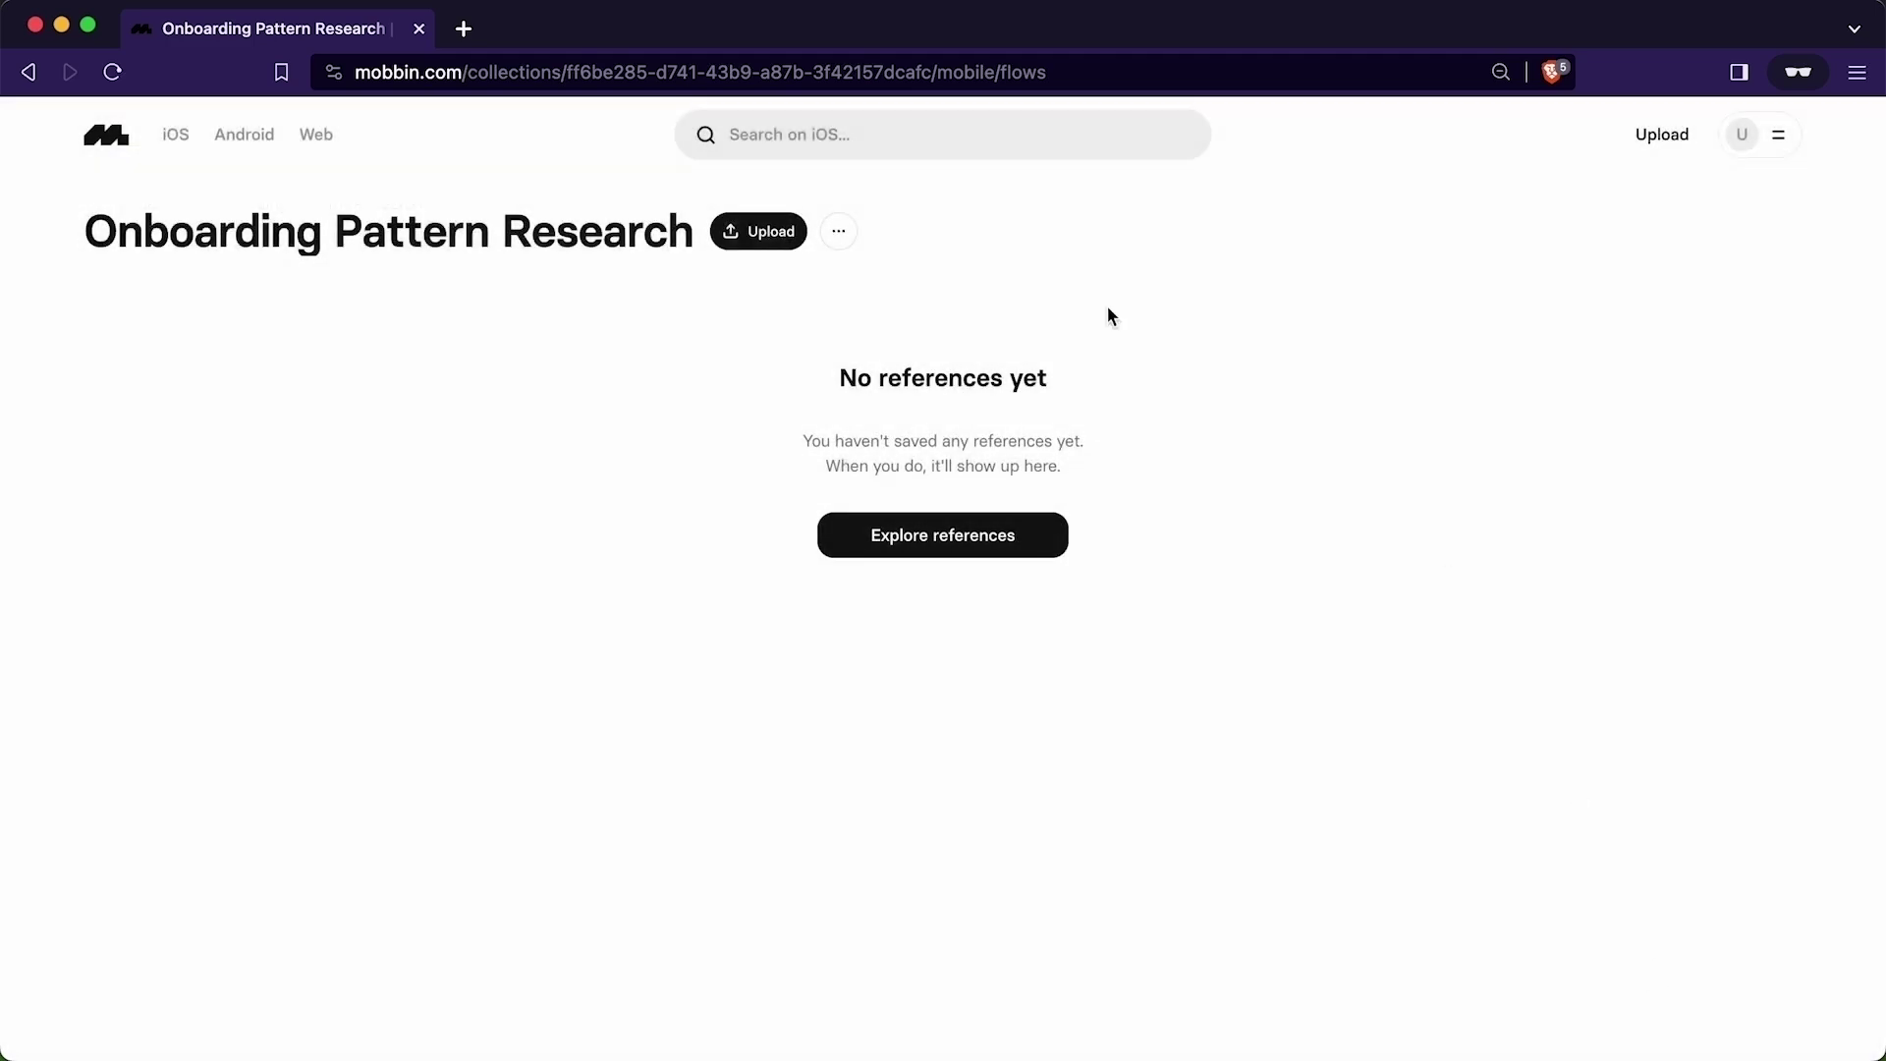
- Browse iOS flows filtered to Onboarding
{"action": "left_click", "coordinate": [191, 153]}
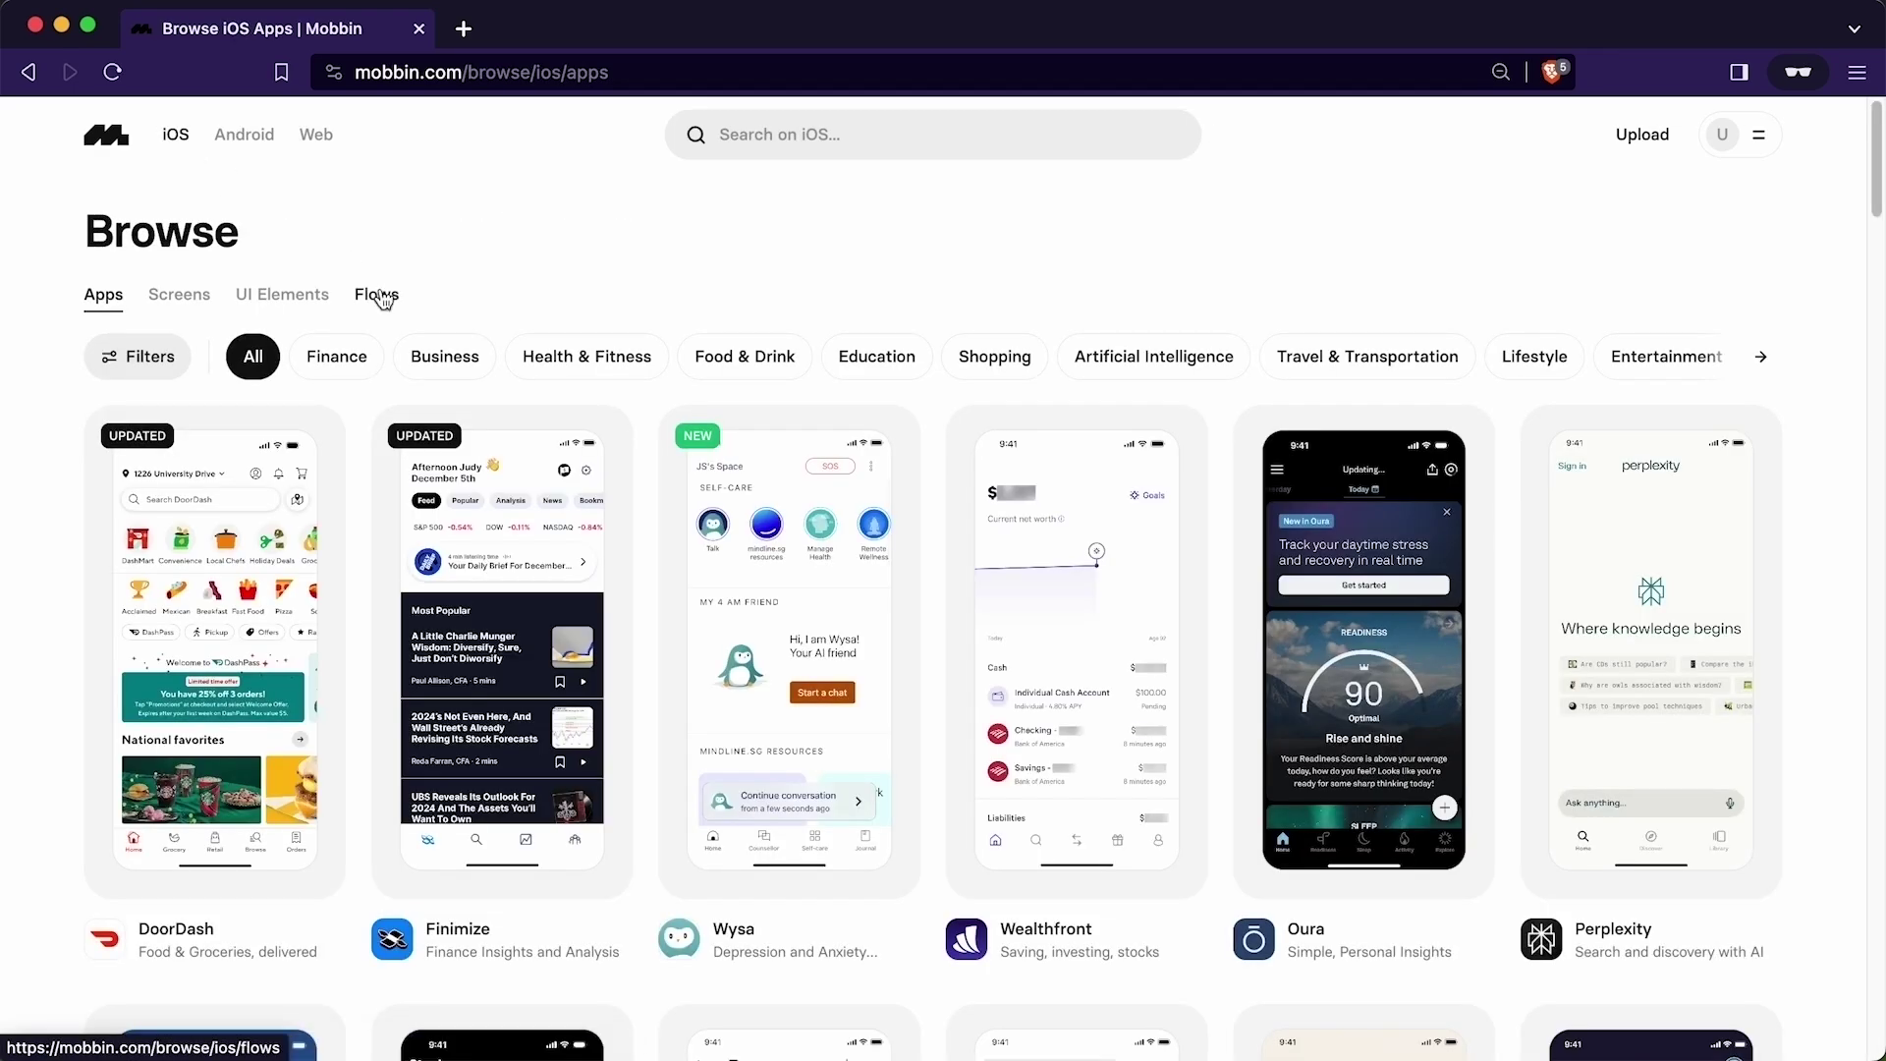
{"action": "left_click", "coordinate": [377, 295]}
{"action": "left_click", "coordinate": [394, 355]}
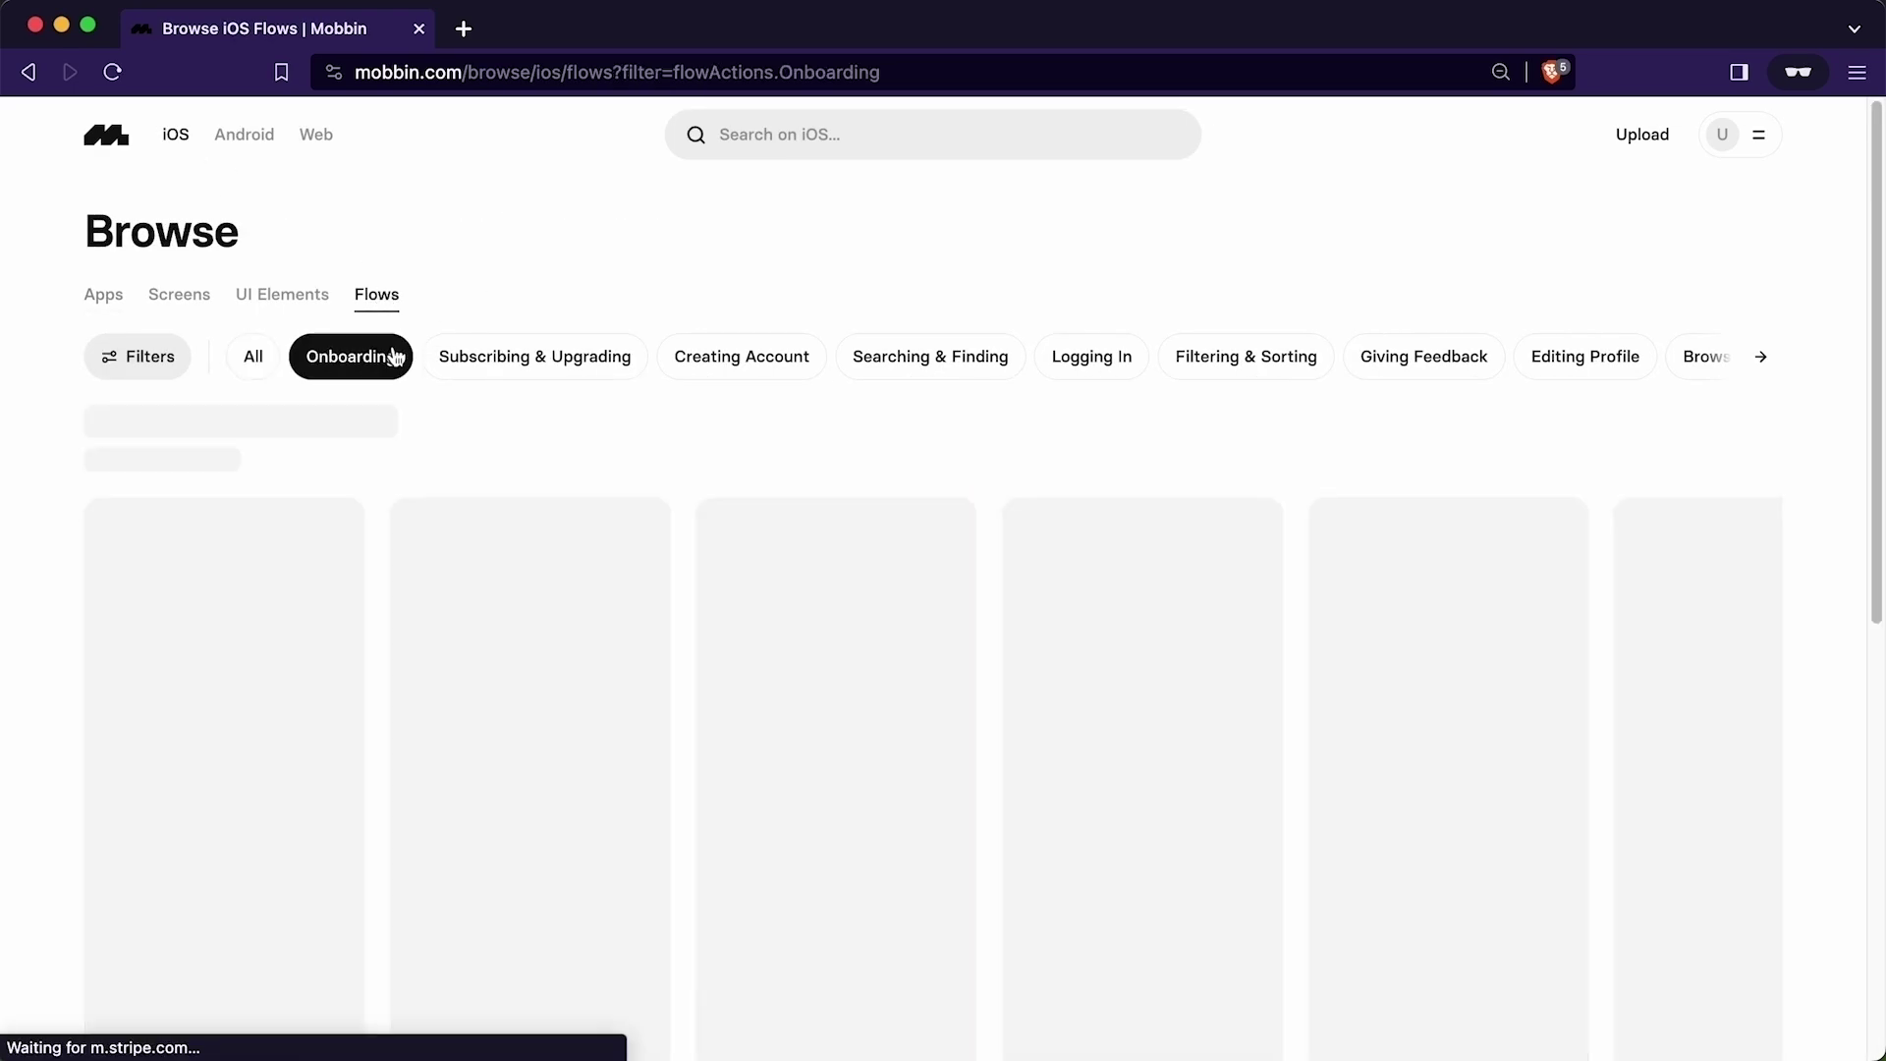
{"action": "scroll", "coordinate": [696, 570], "scroll_direction": "down", "scroll_amount": 5}
{"action": "scroll", "coordinate": [696, 575], "scroll_direction": "down", "scroll_amount": 2}
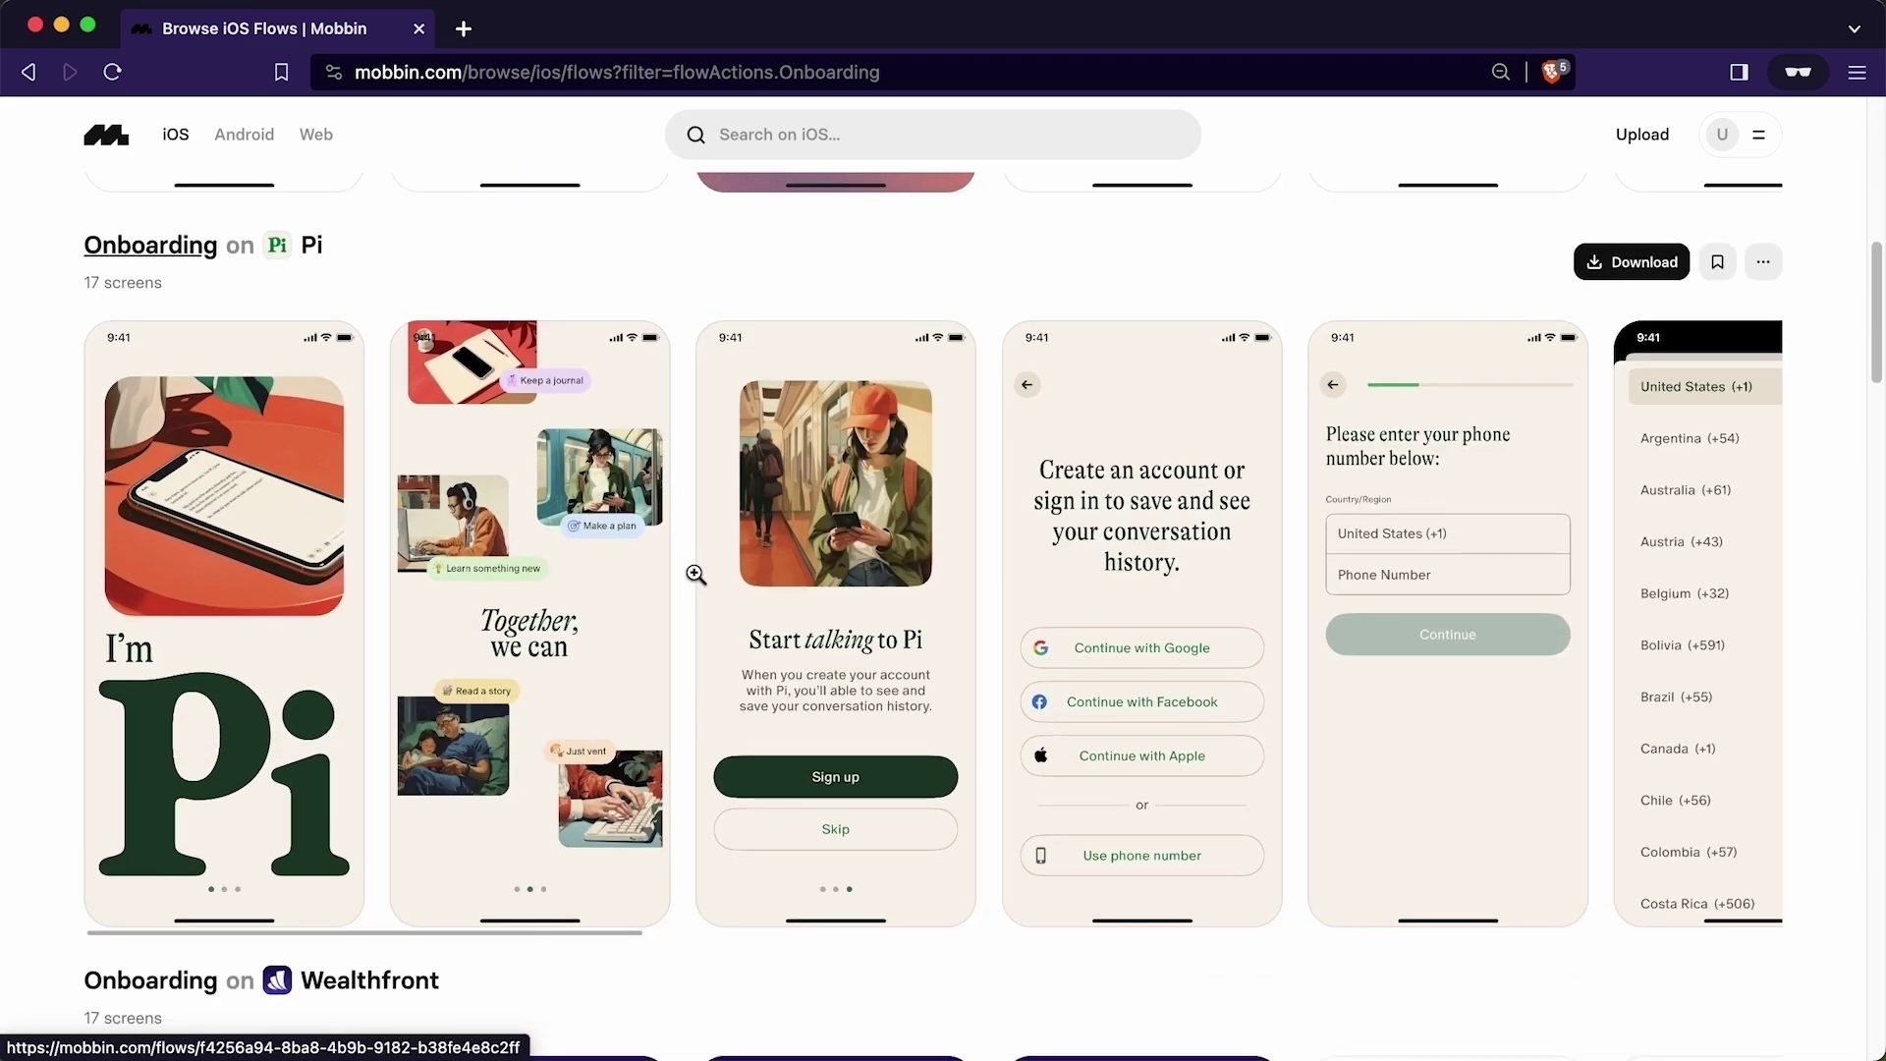
{"action": "scroll", "coordinate": [1011, 568], "scroll_direction": "right", "scroll_amount": 10}
{"action": "scroll", "coordinate": [1010, 567], "scroll_direction": "right", "scroll_amount": 2}
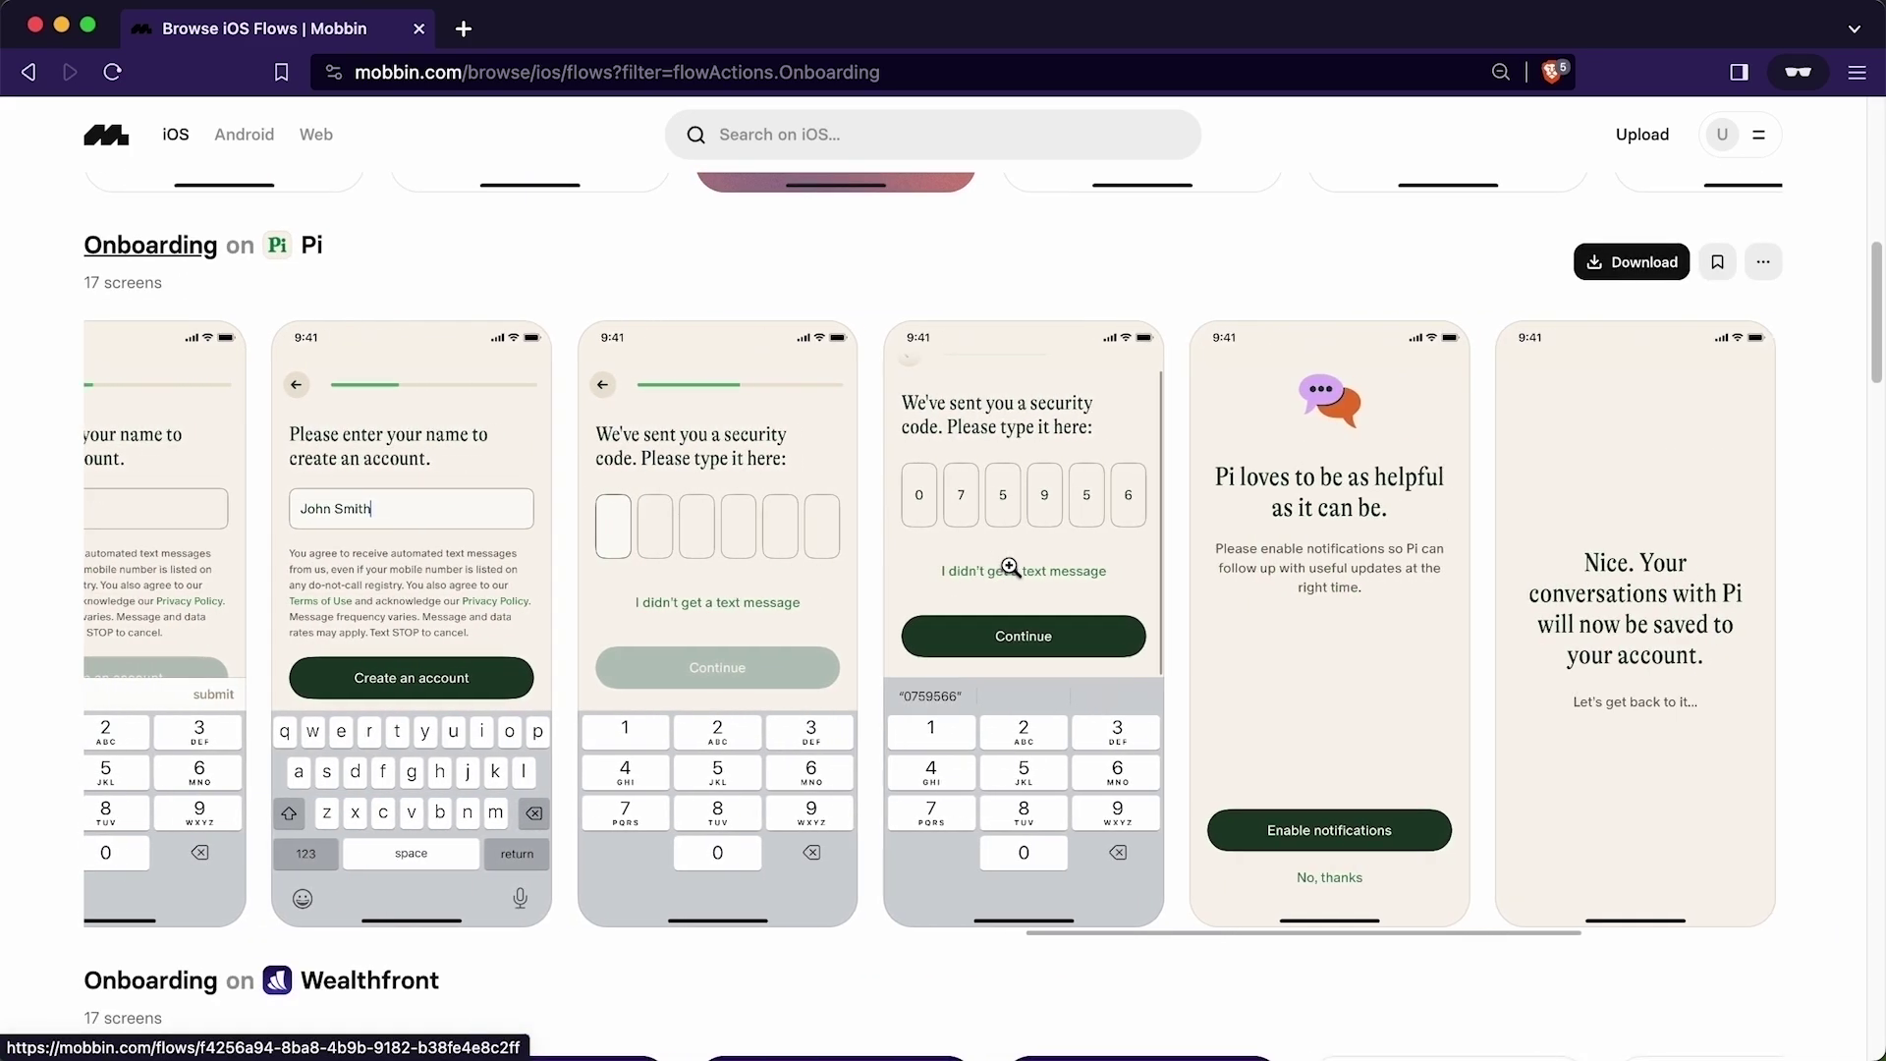
- Bookmark the Pi, Perplexity and Wysa flows into Onboarding Pattern Research
{"action": "left_click", "coordinate": [1724, 270]}
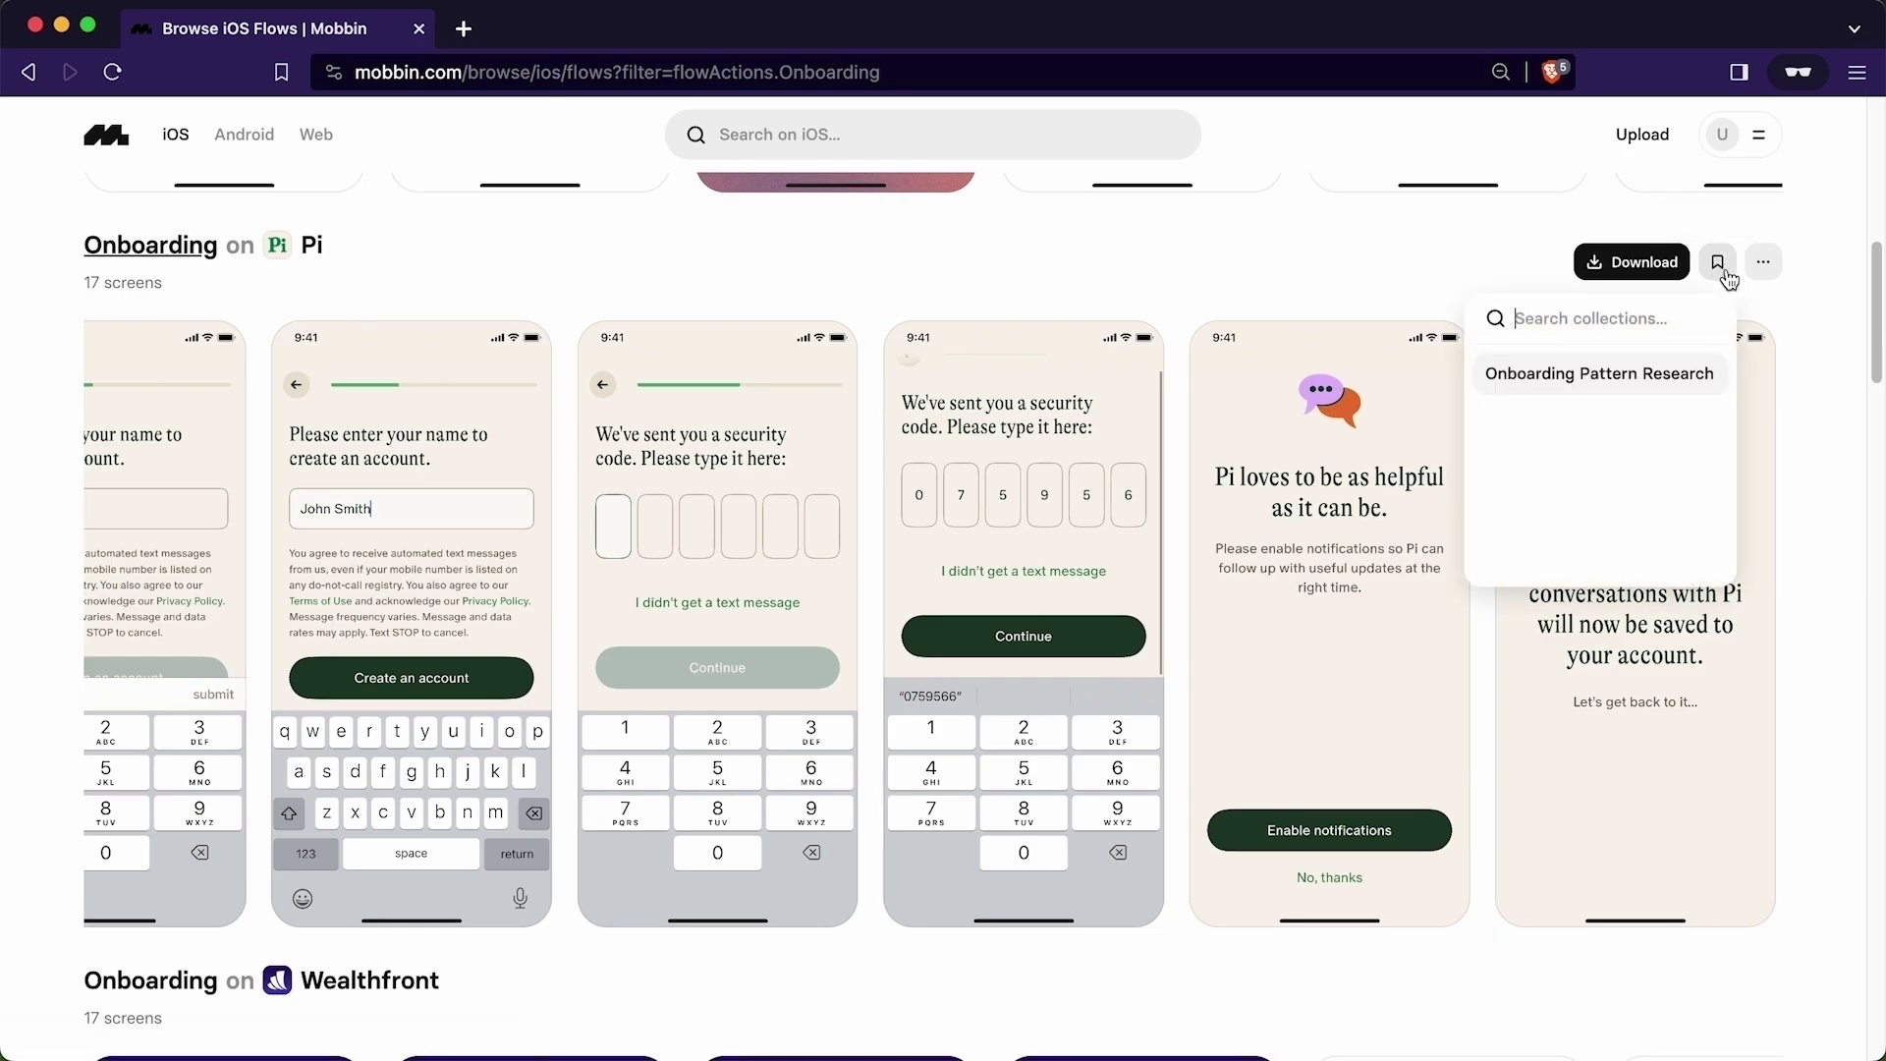
{"action": "left_click", "coordinate": [1635, 373]}
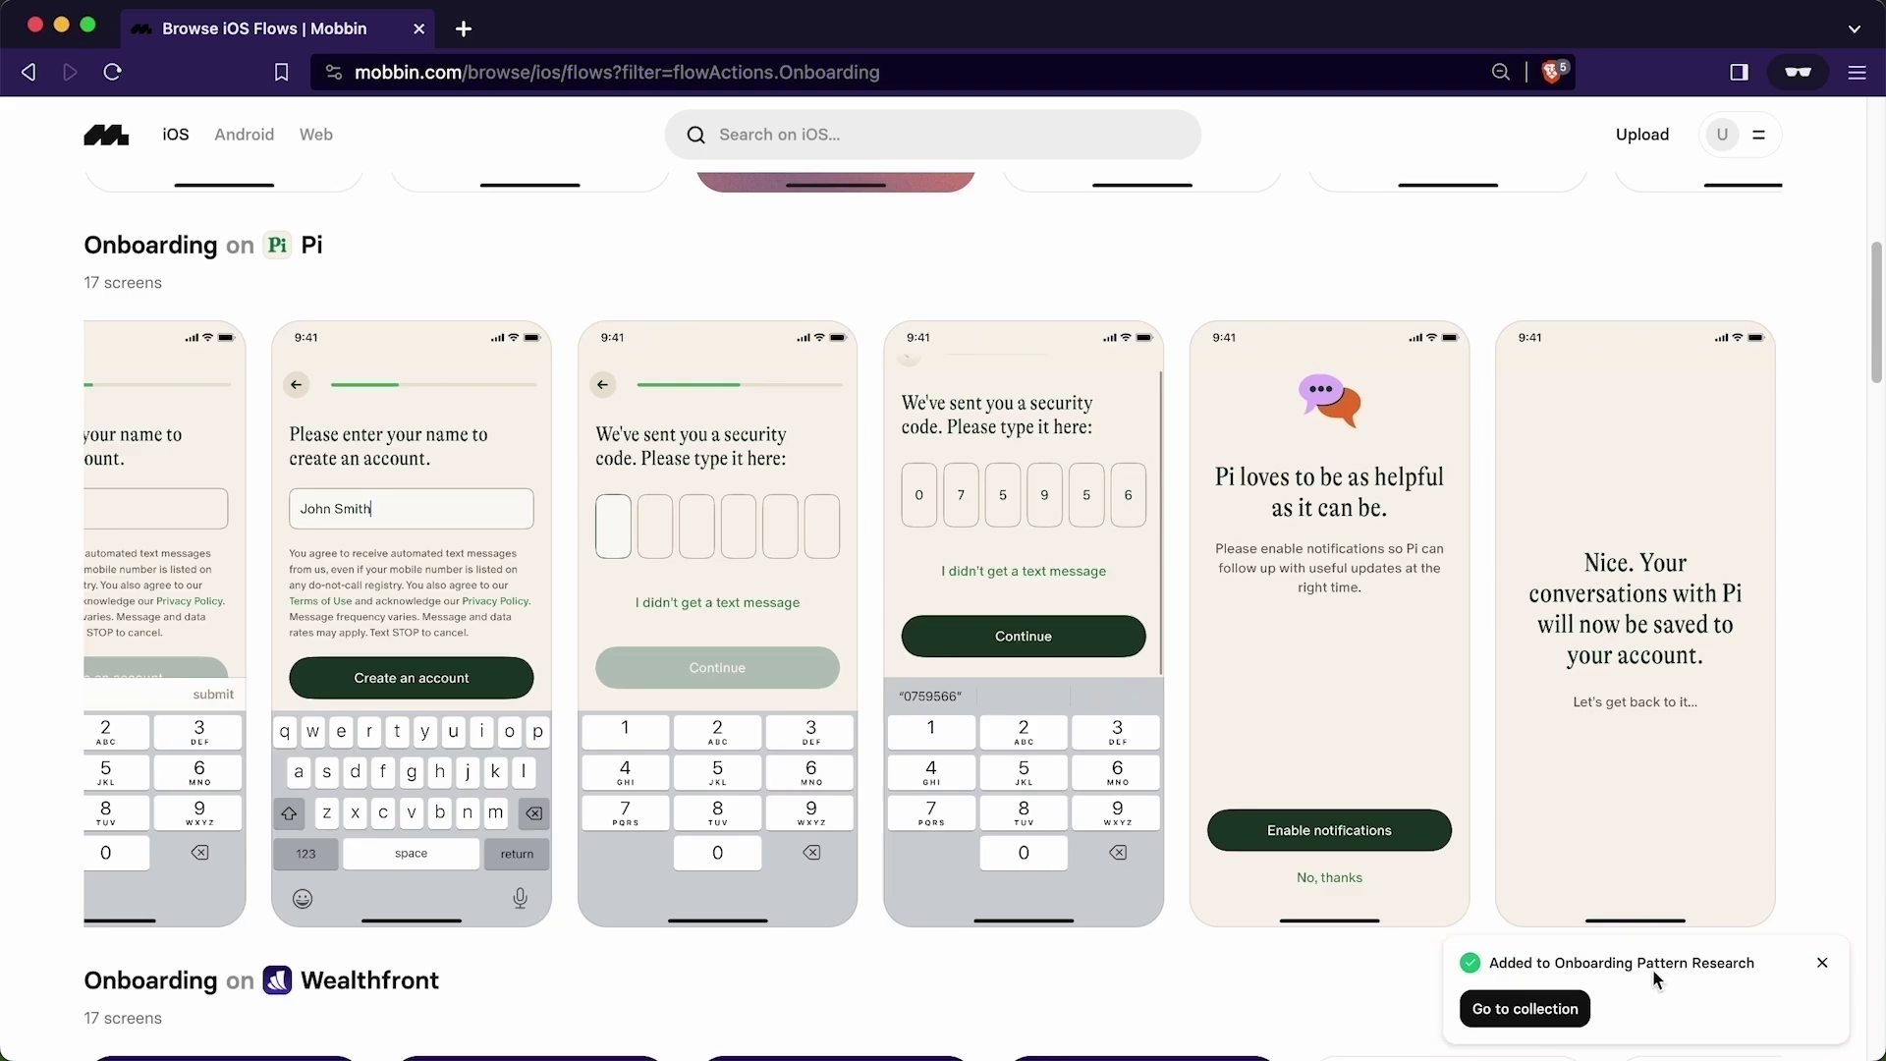
{"action": "scroll", "coordinate": [1333, 742], "scroll_direction": "down", "scroll_amount": 15}
{"action": "scroll", "coordinate": [1332, 741], "scroll_direction": "down", "scroll_amount": 20}
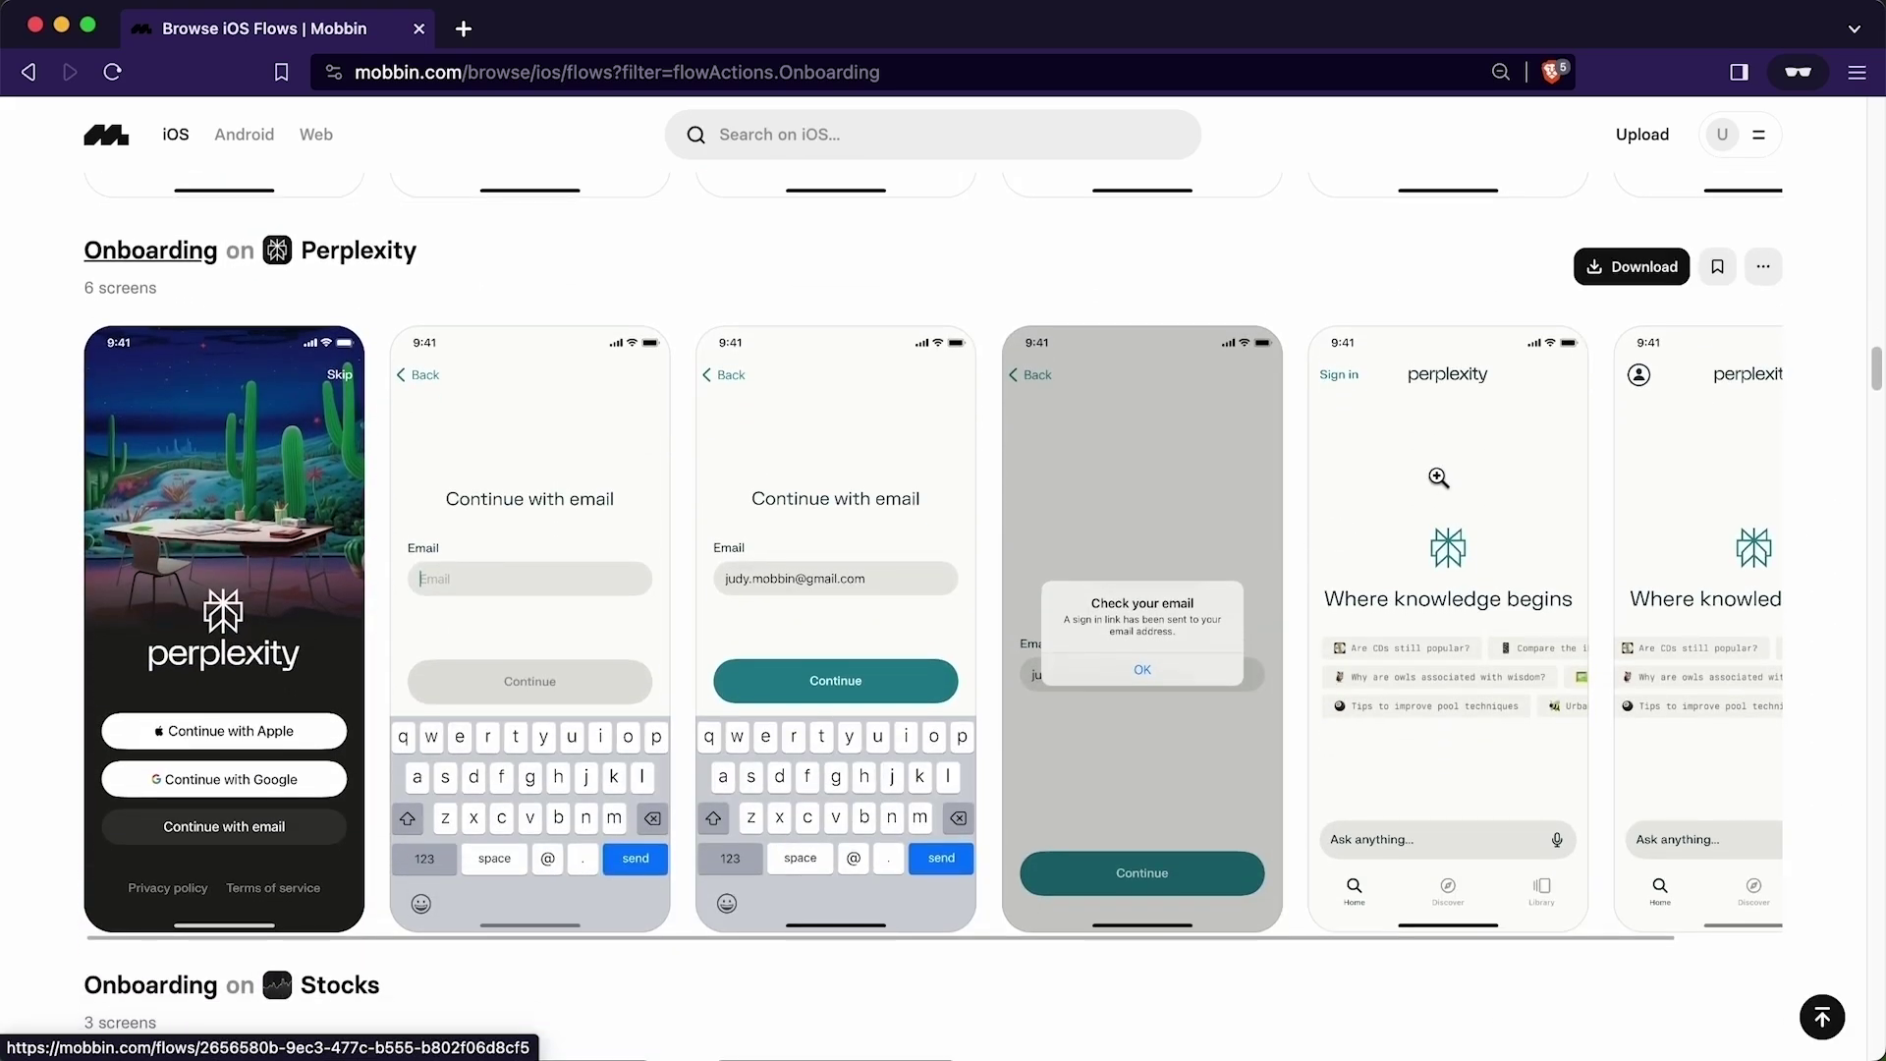
{"action": "left_click", "coordinate": [1718, 270]}
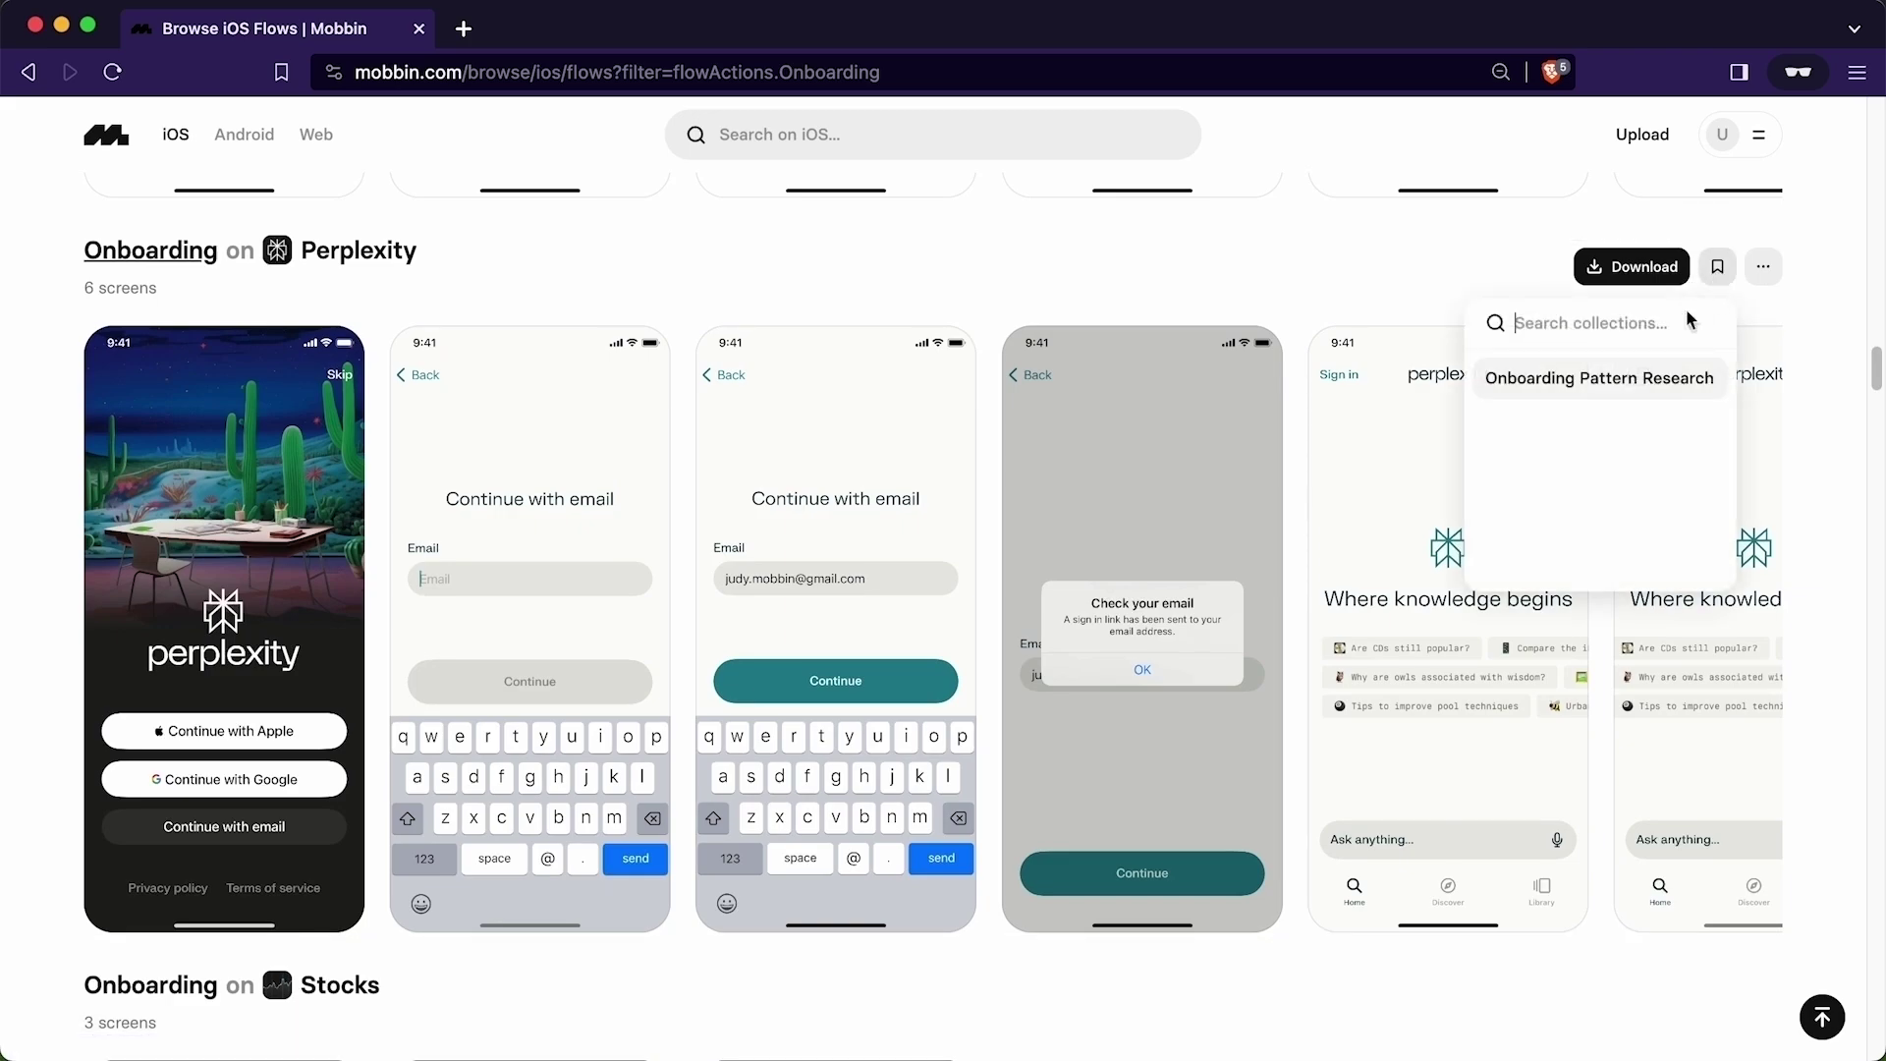
{"action": "left_click", "coordinate": [1639, 404]}
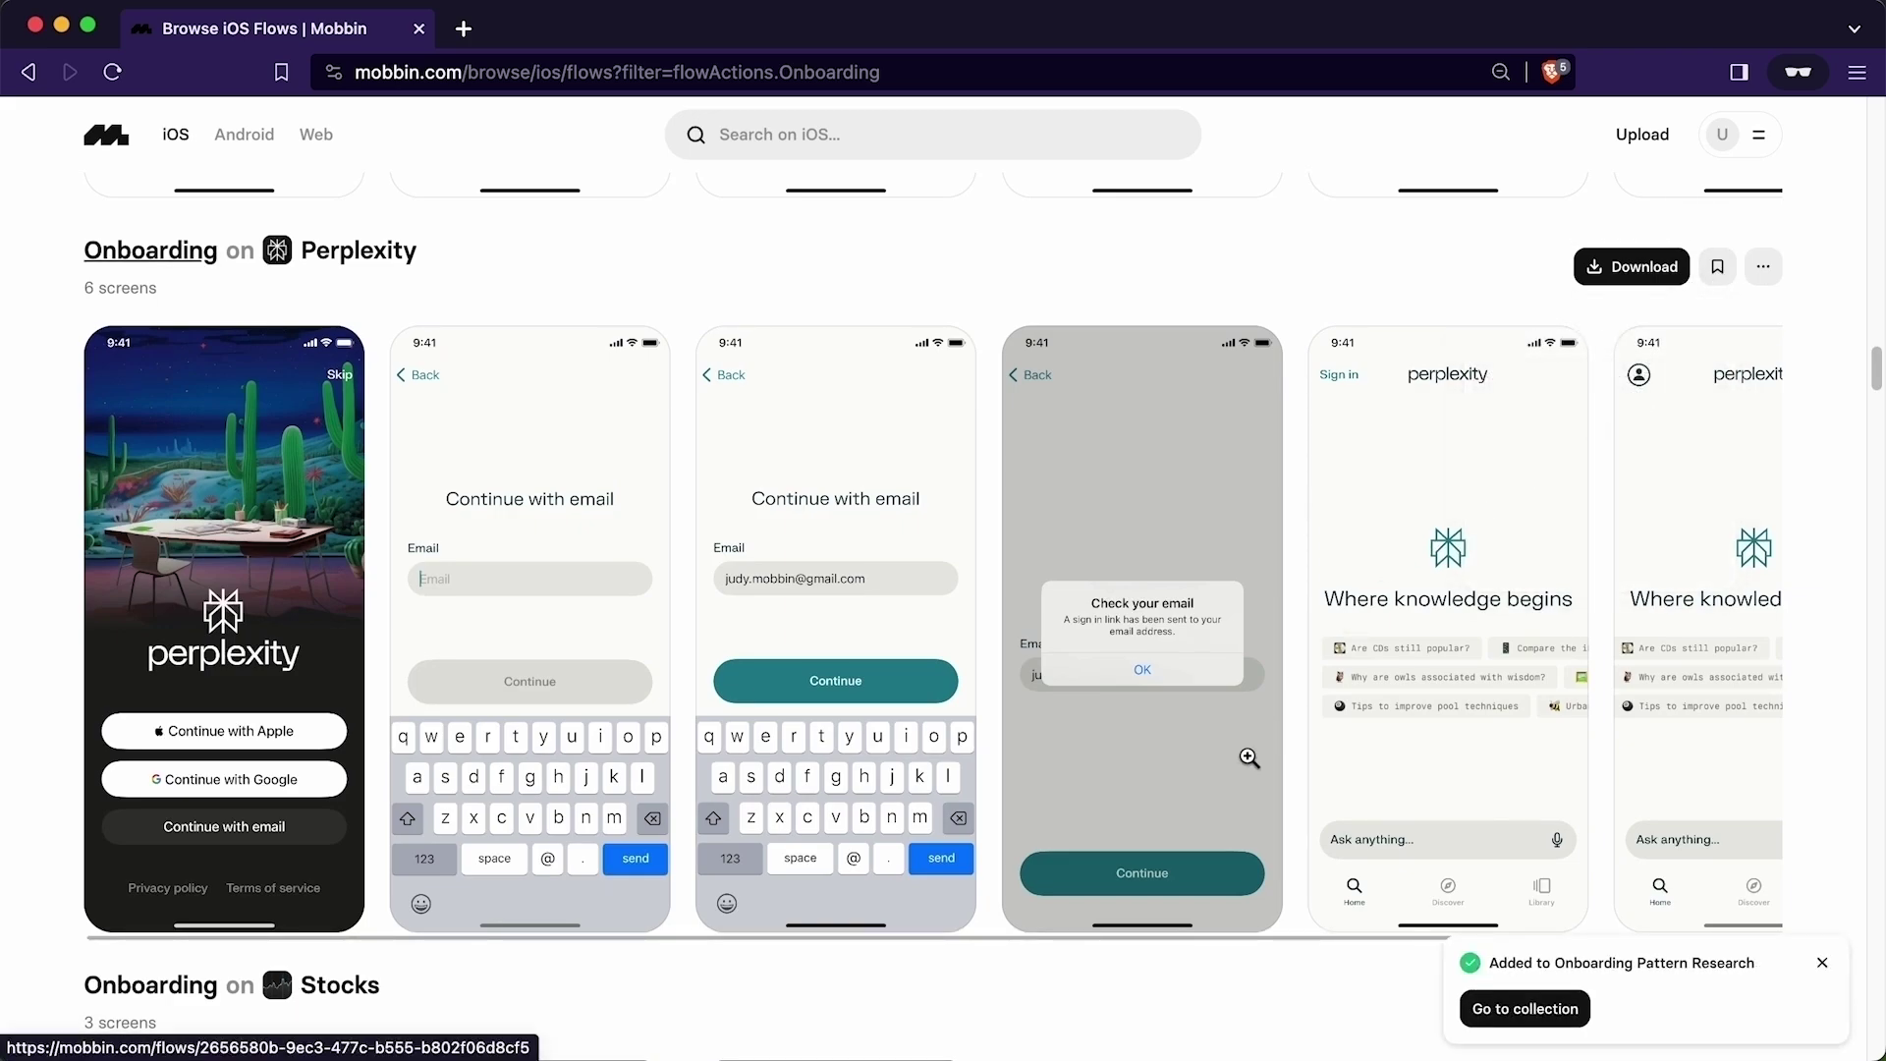
{"action": "scroll", "coordinate": [1249, 757], "scroll_direction": "down", "scroll_amount": 20}
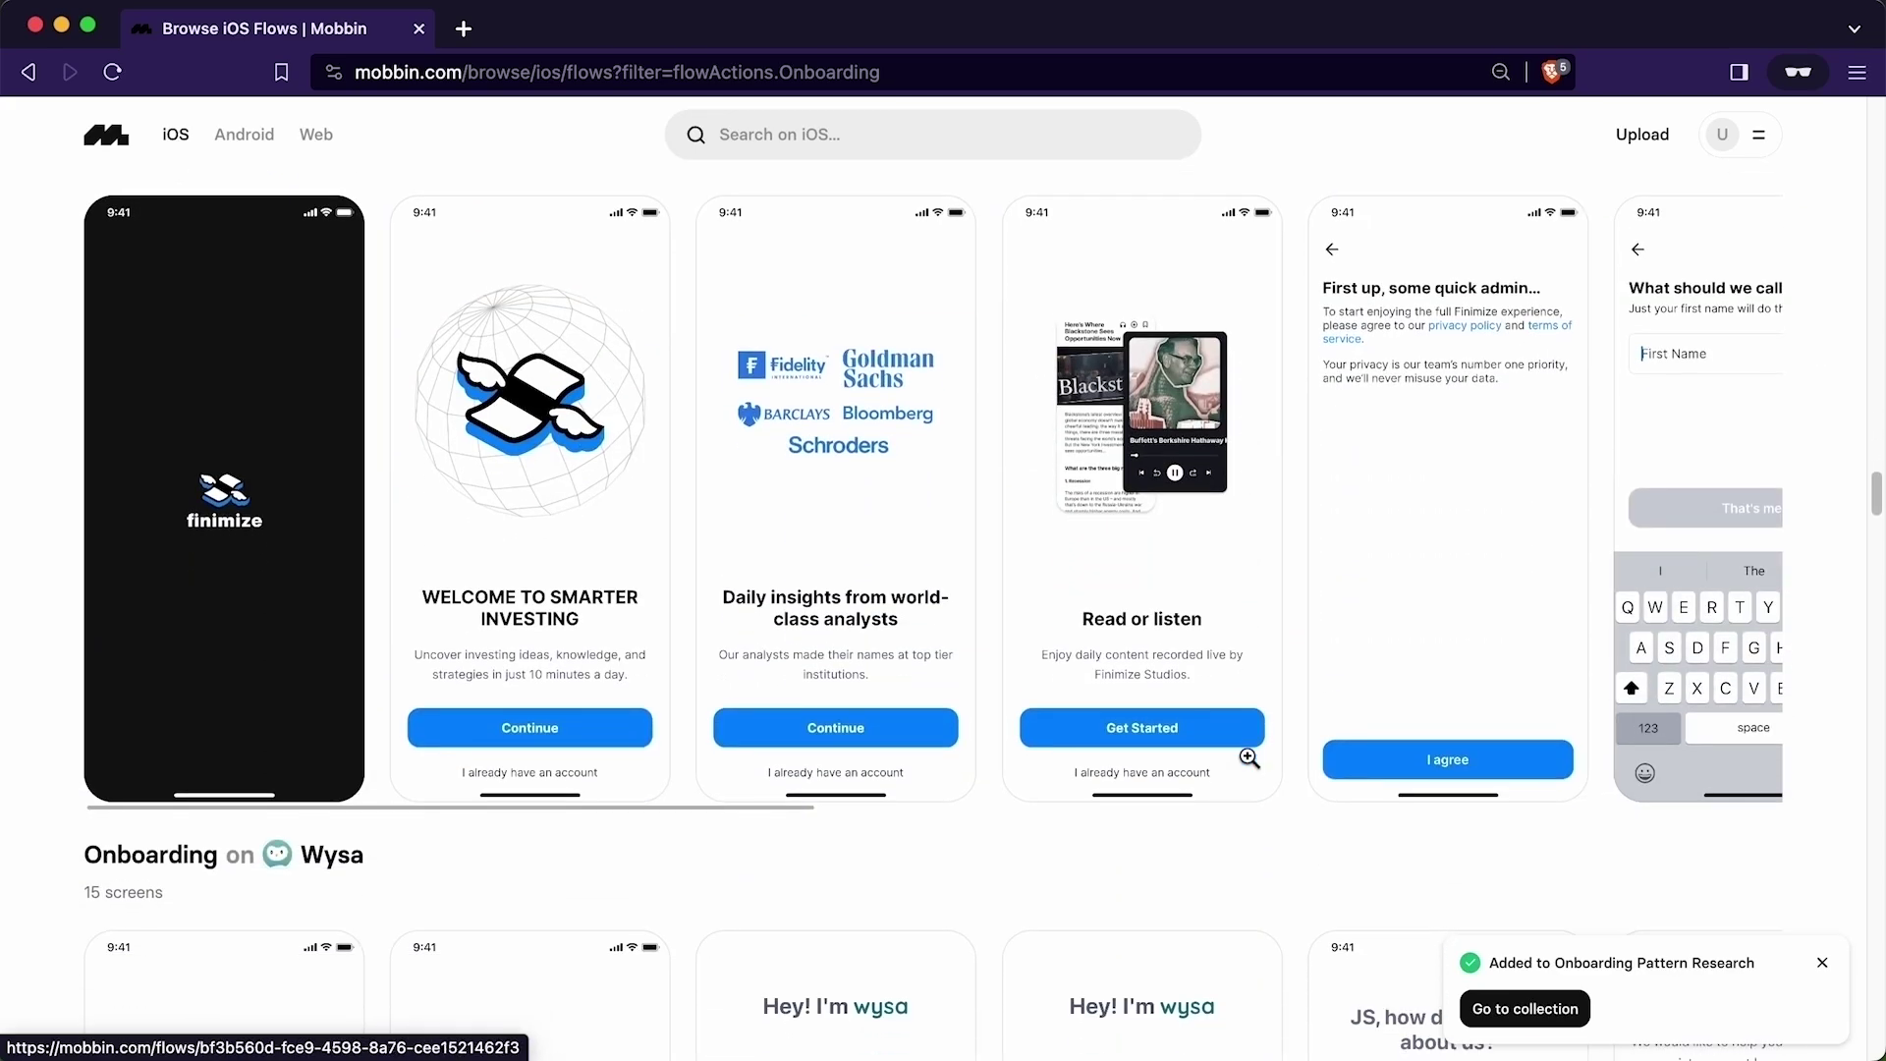
{"action": "scroll", "coordinate": [1249, 758], "scroll_direction": "down", "scroll_amount": 5}
{"action": "left_click", "coordinate": [1717, 240]}
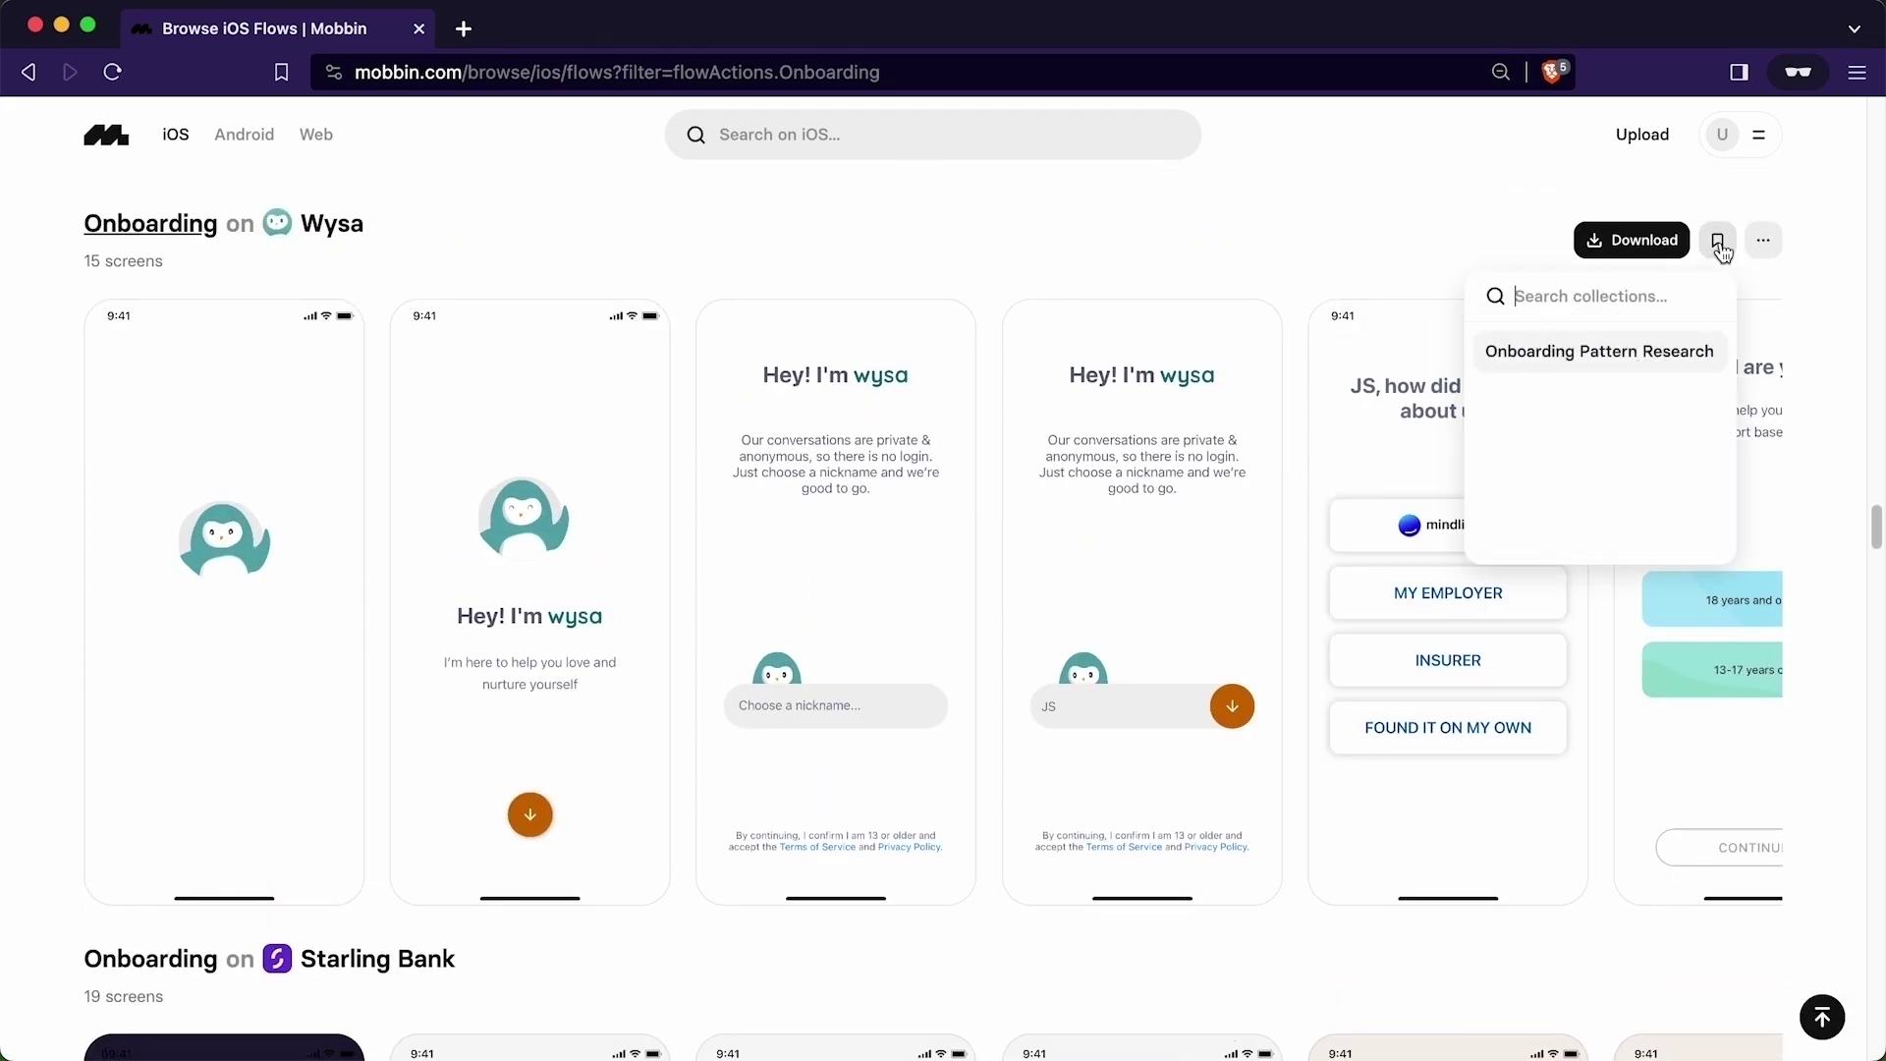
{"action": "left_click", "coordinate": [1643, 363]}
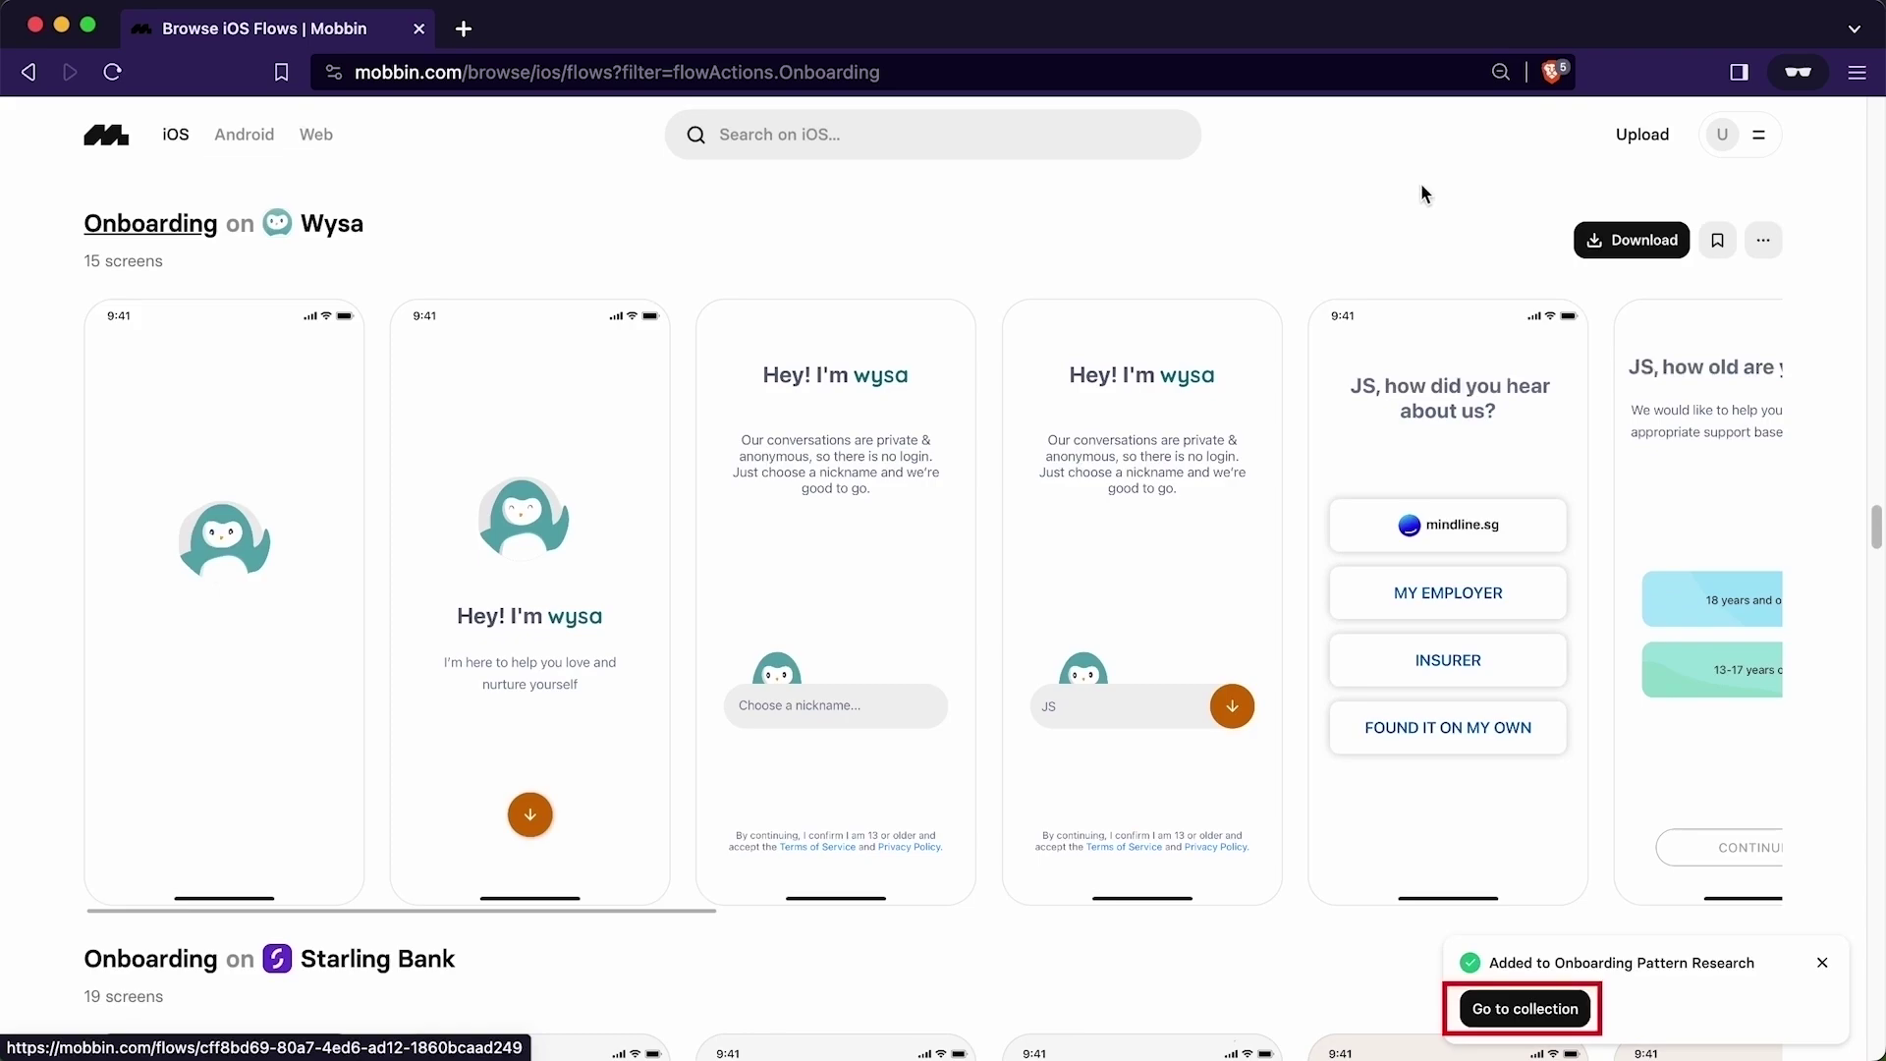
- Open the Onboarding Pattern Research collection and scroll through the Wysa, Perplexity and Pi flows
{"action": "left_click", "coordinate": [1731, 143]}
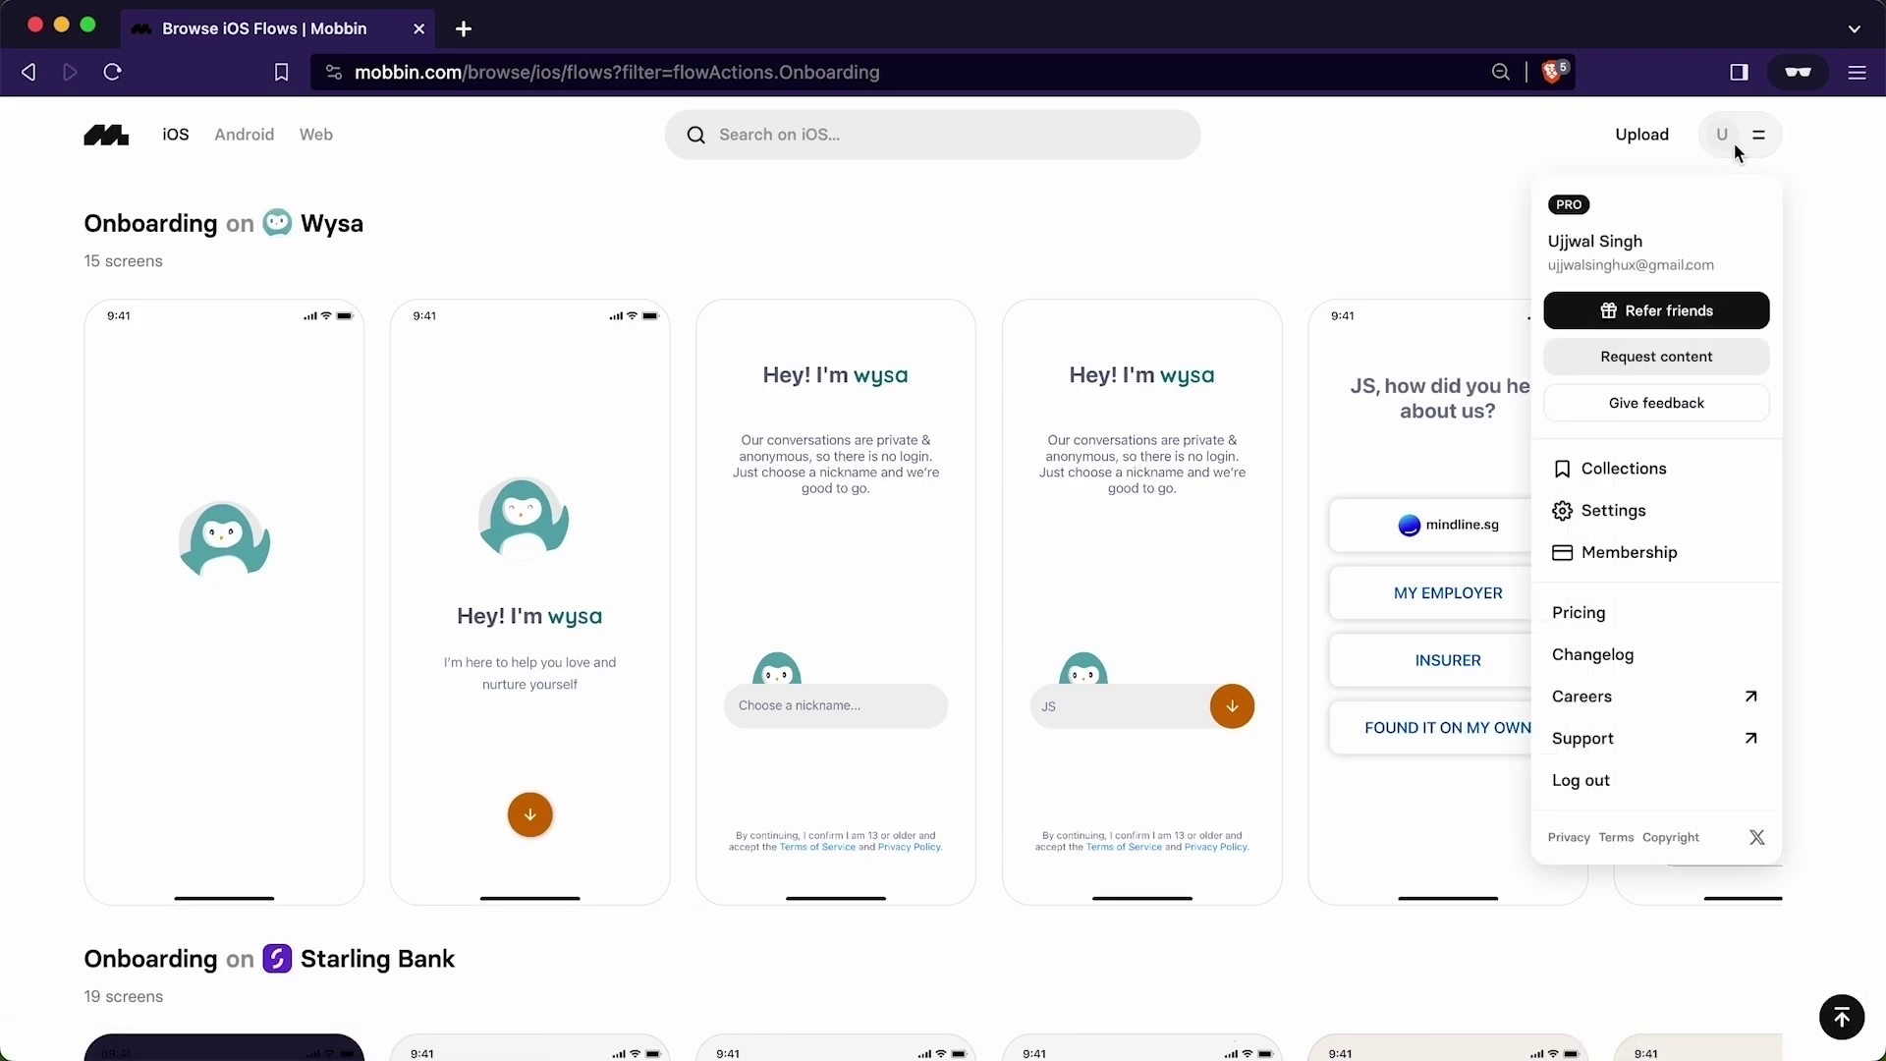
{"action": "left_click", "coordinate": [1624, 469]}
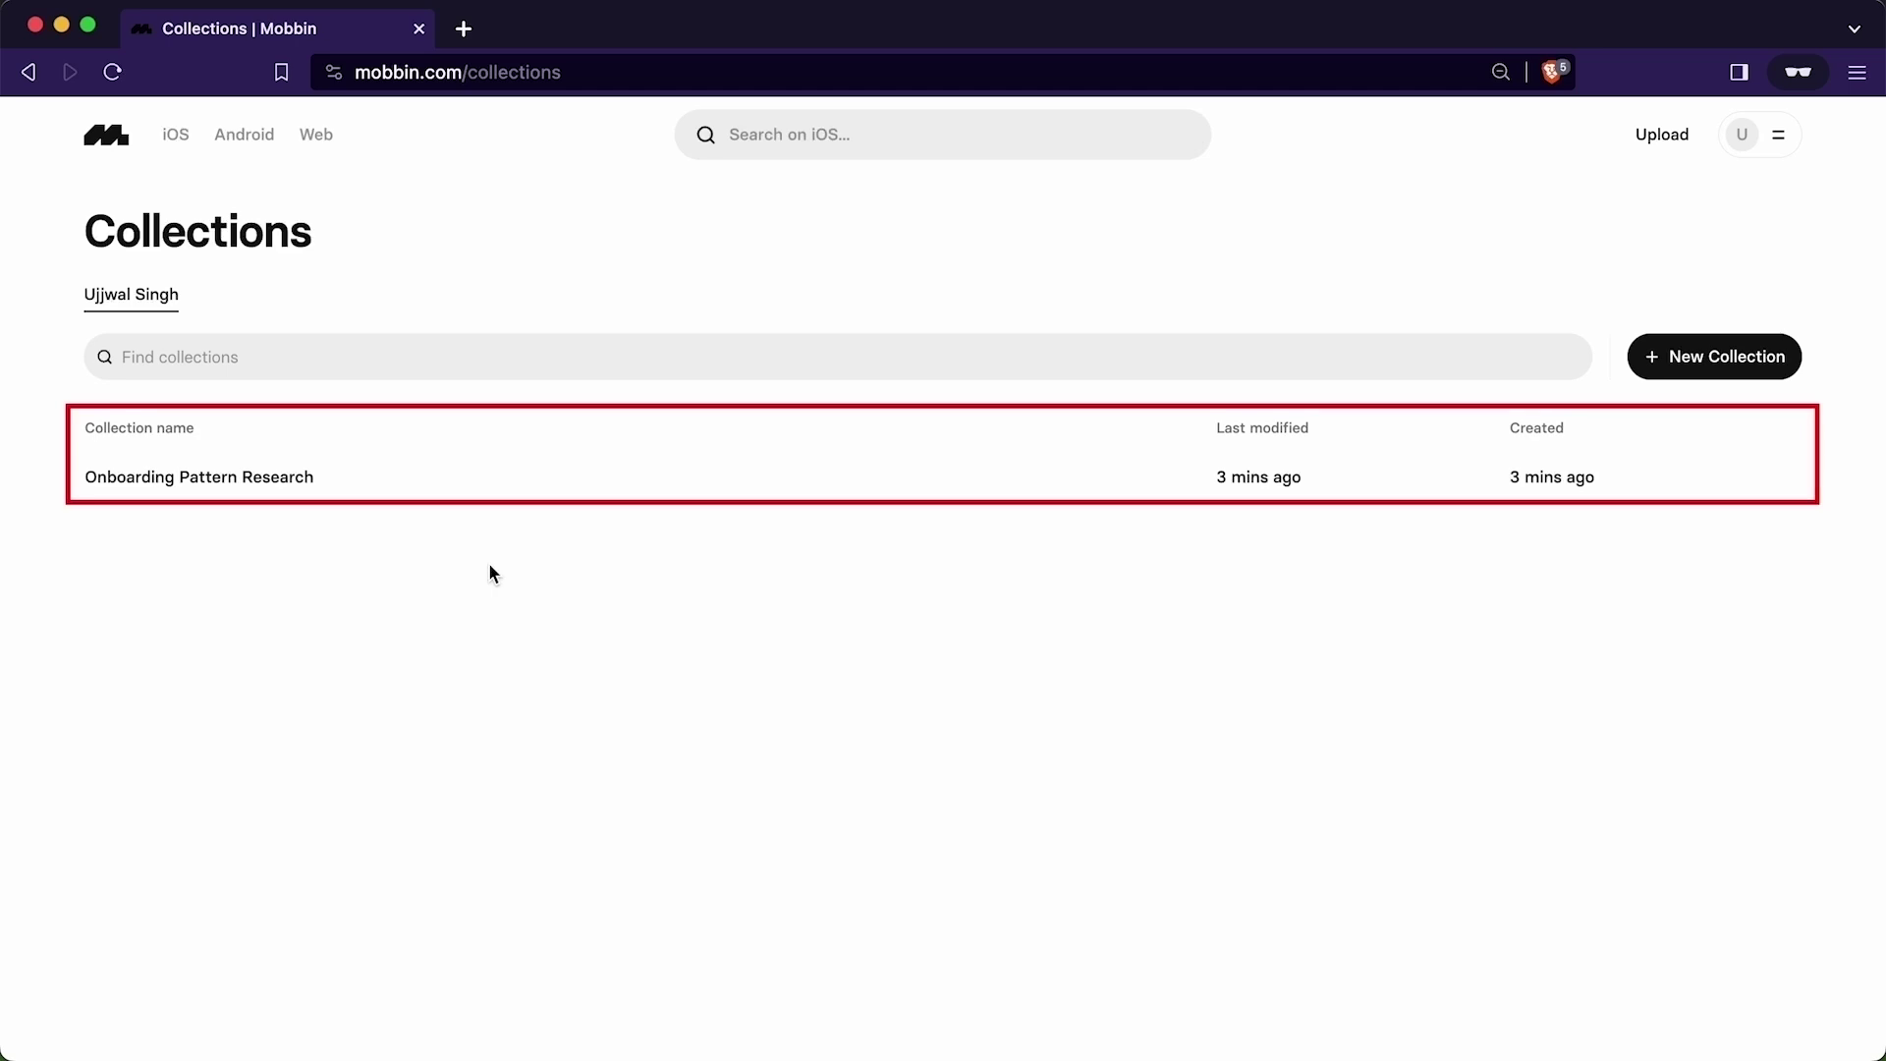
{"action": "left_click", "coordinate": [1010, 488]}
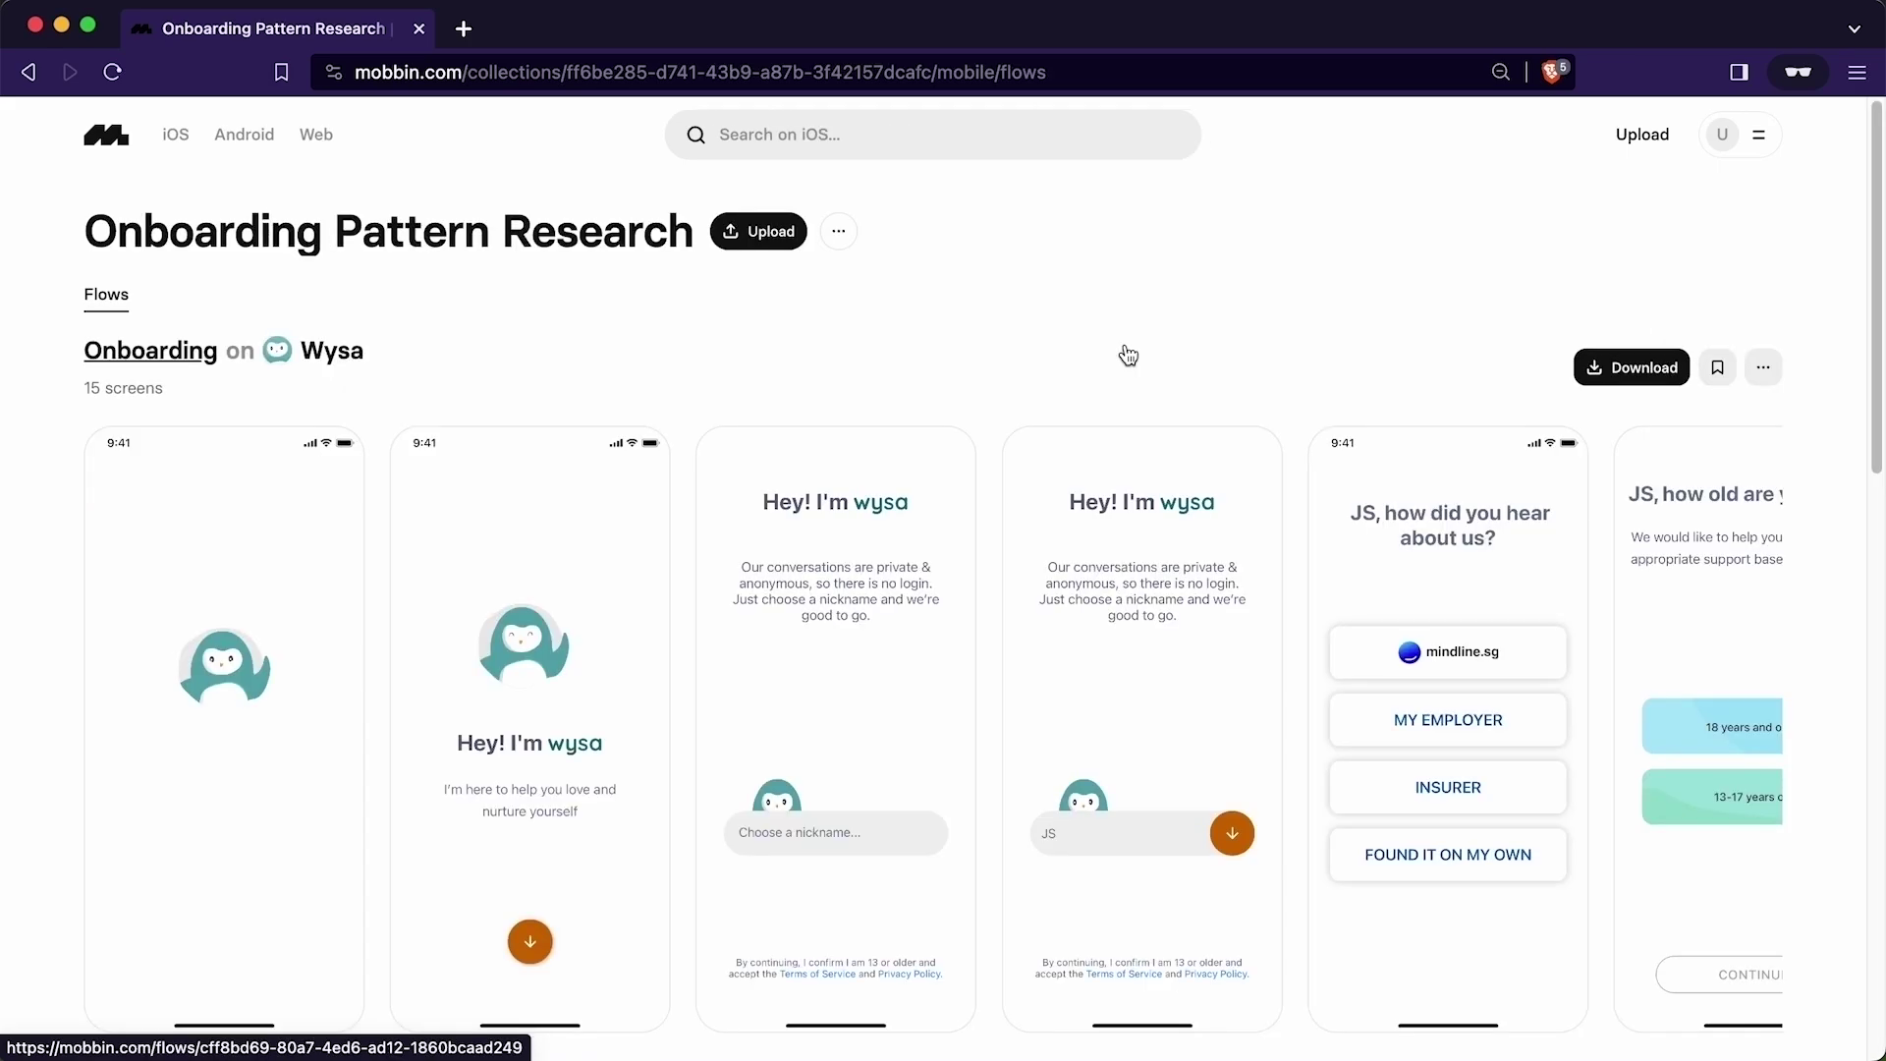
{"action": "scroll", "coordinate": [1128, 356], "scroll_direction": "down", "scroll_amount": 15}
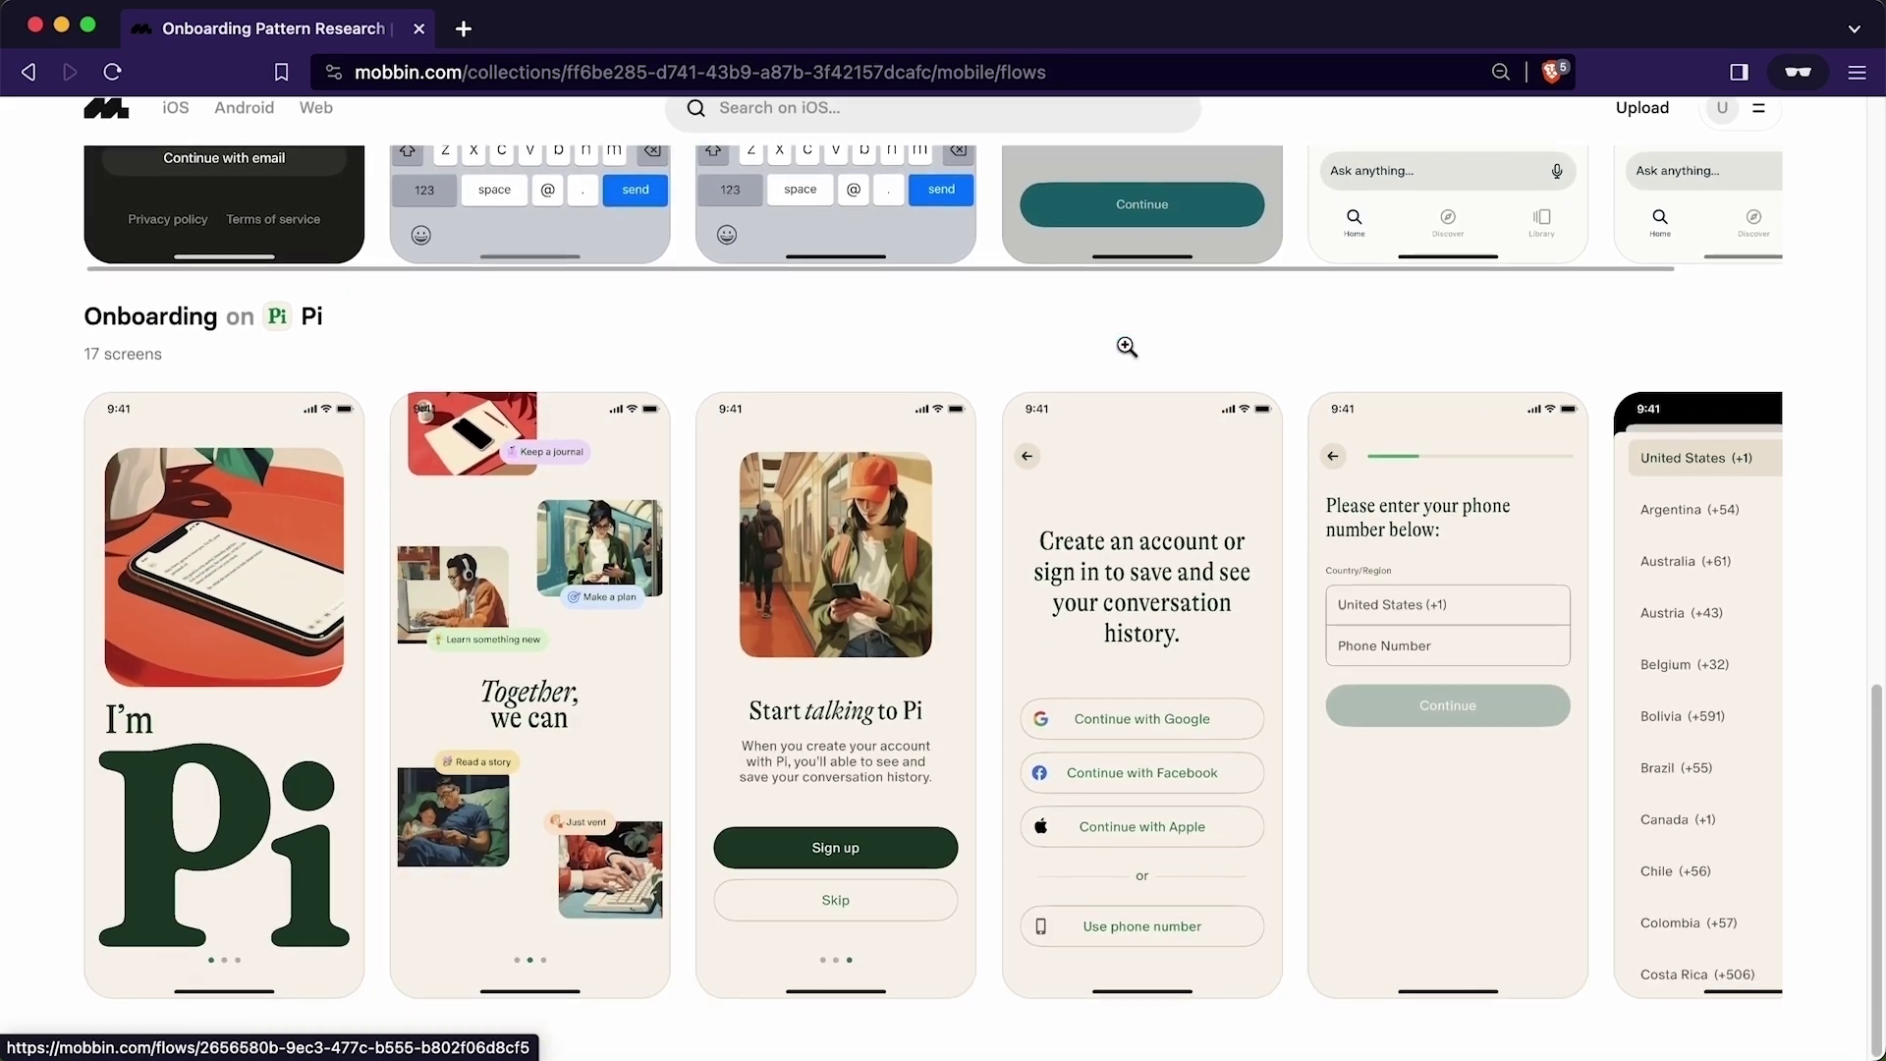
{"action": "scroll", "coordinate": [1126, 347], "scroll_direction": "up", "scroll_amount": 1}
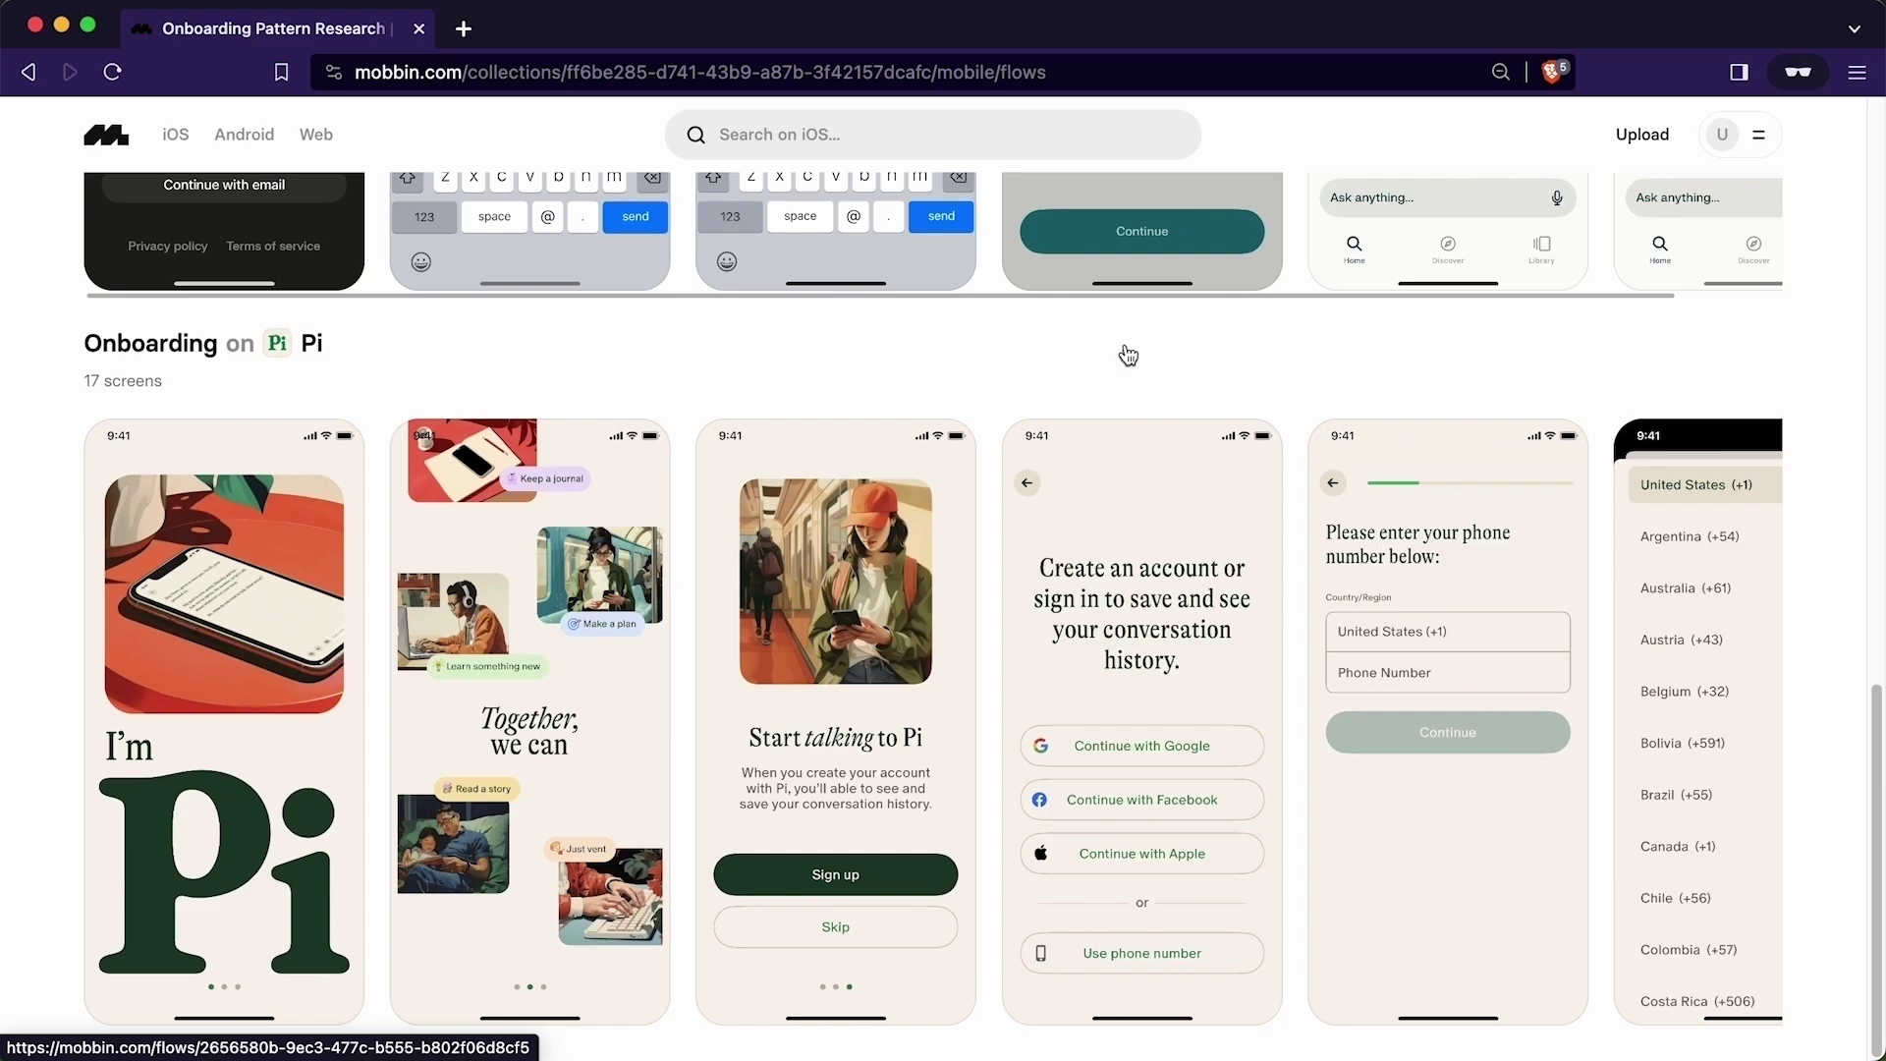
{"action": "mouse_move", "coordinate": [1129, 356]}
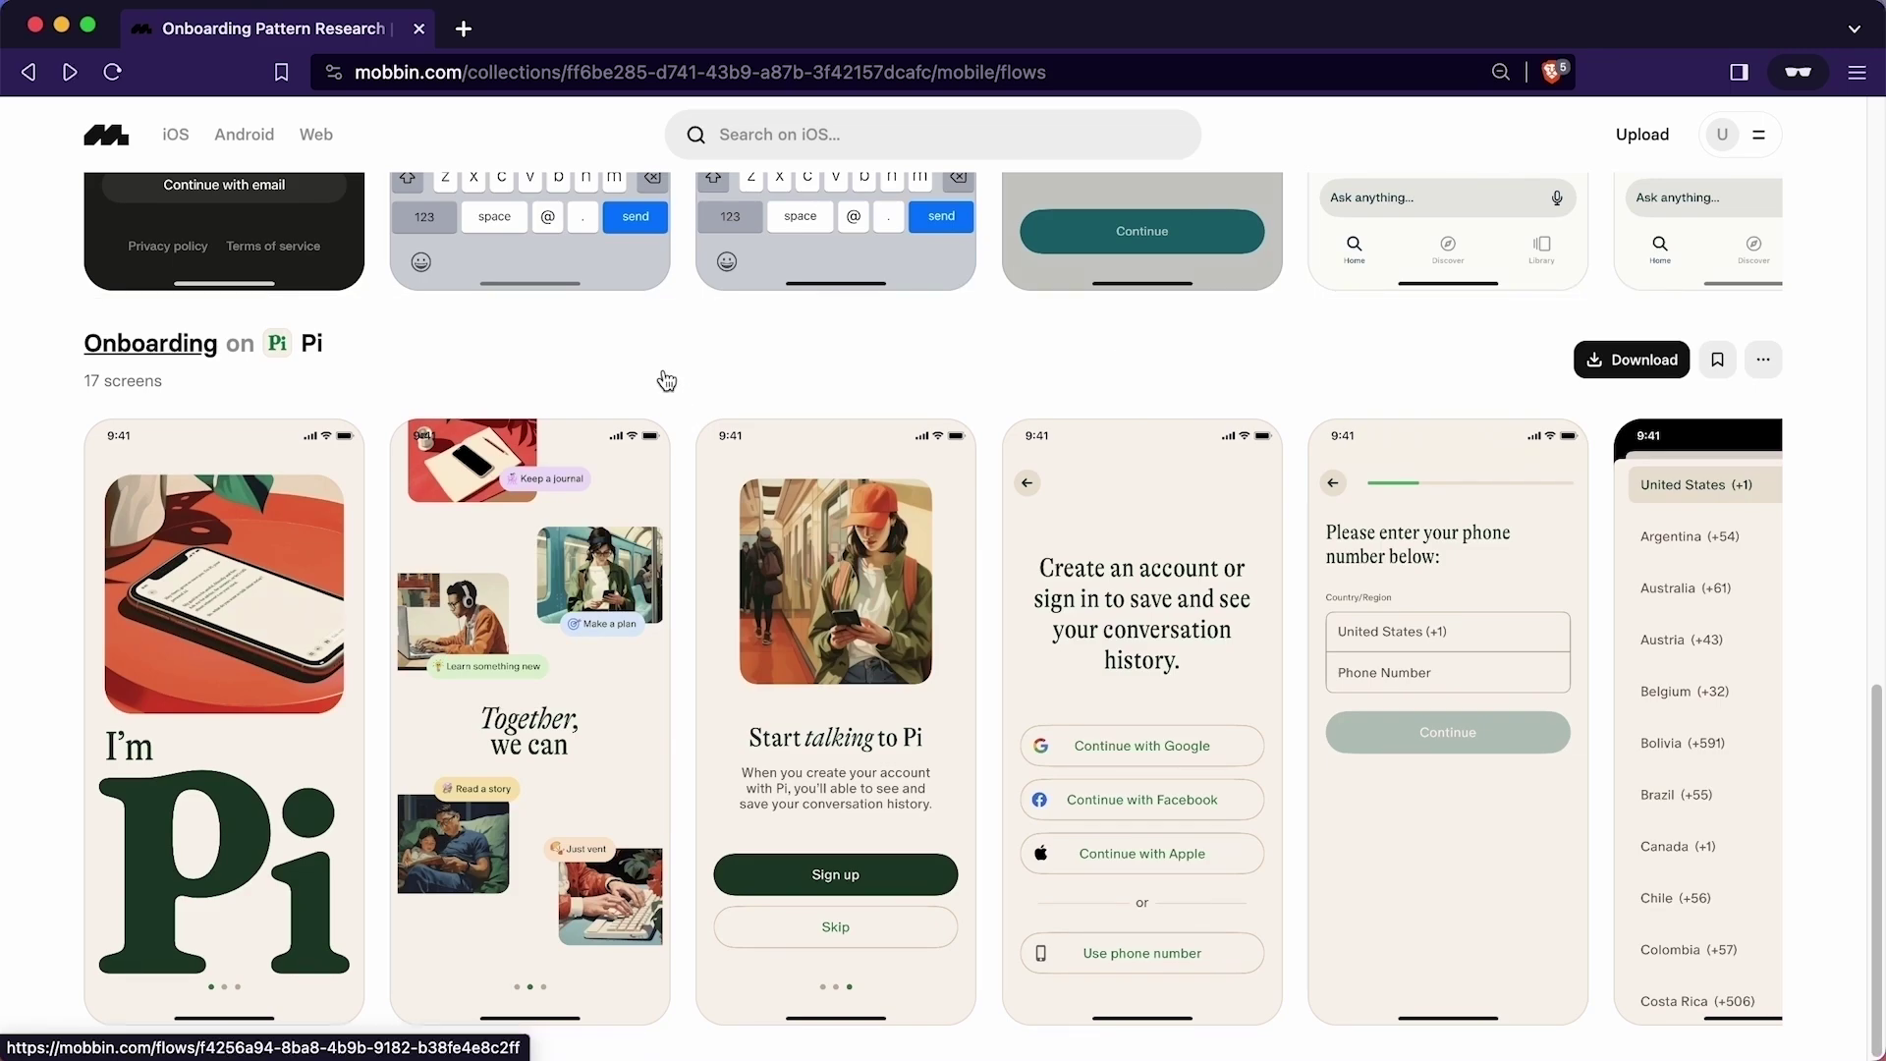
{"action": "scroll", "coordinate": [666, 381], "scroll_direction": "up", "scroll_amount": 10}
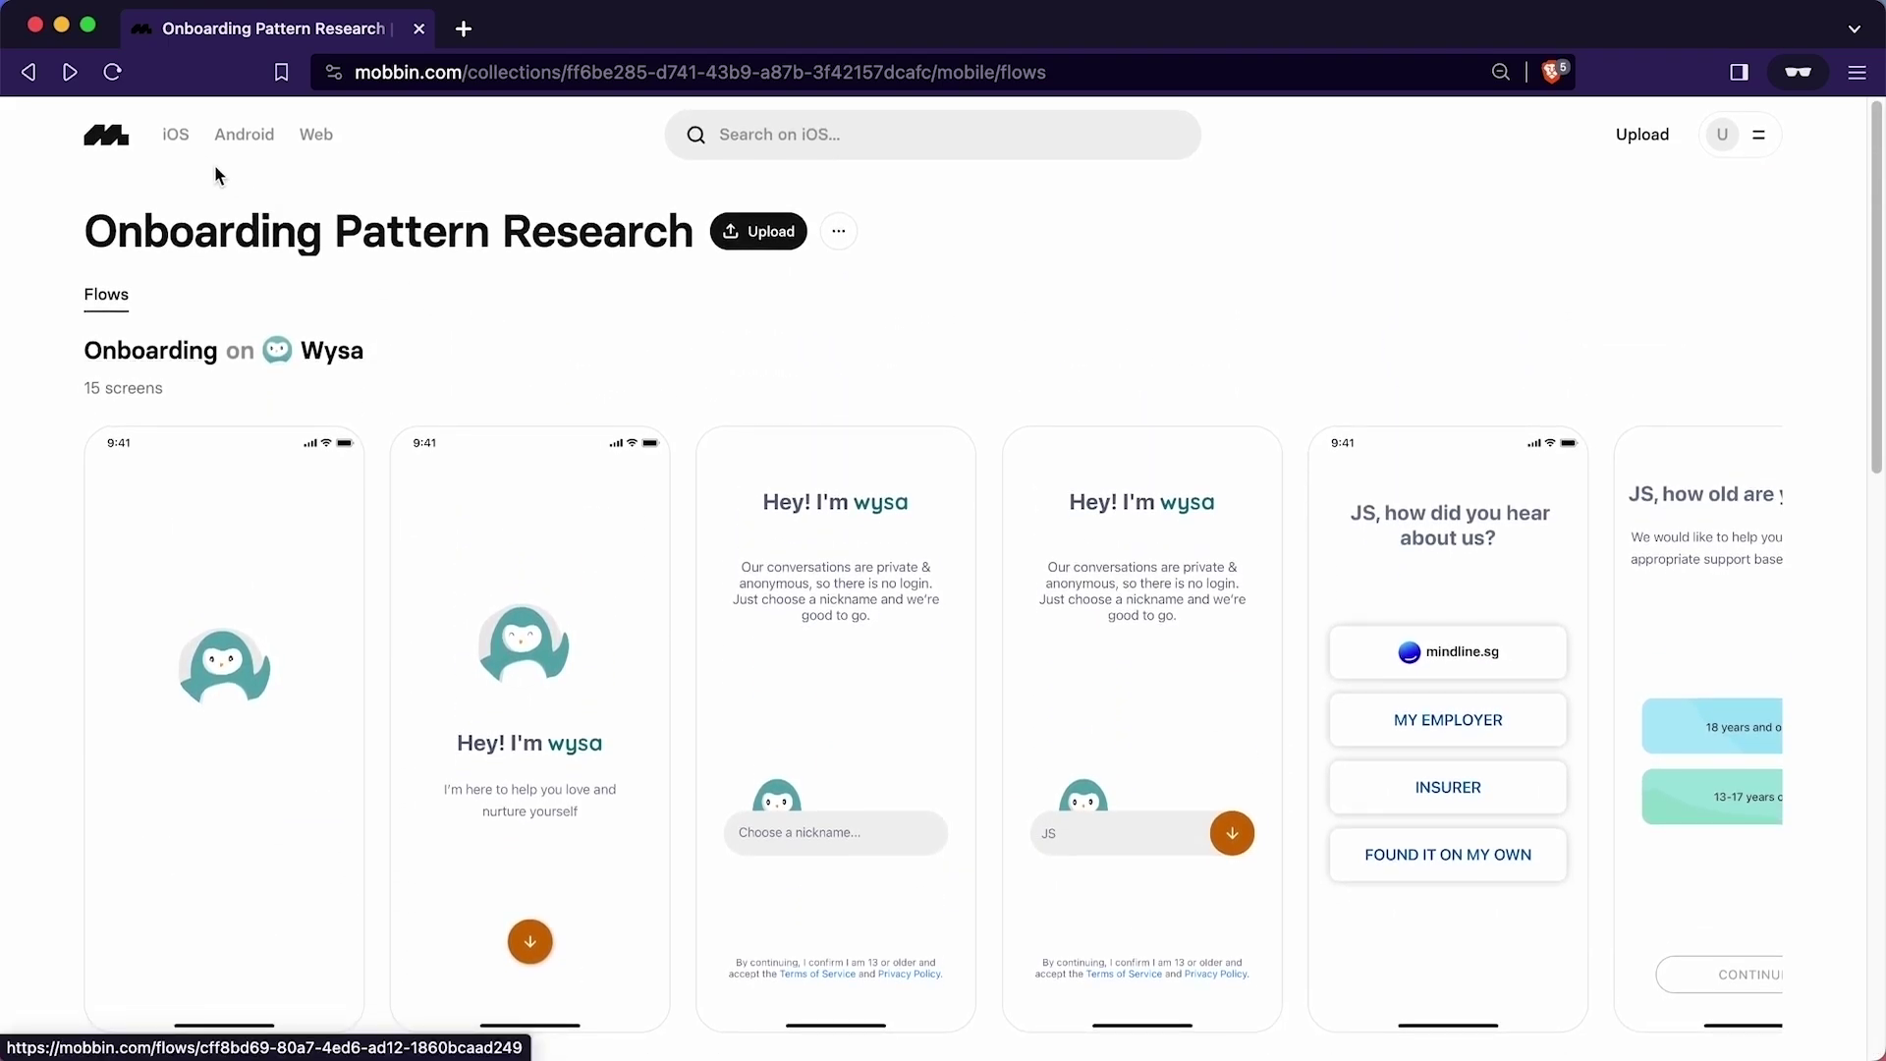
- Go to iOS apps, open the search dialog and browse the Screens categories
{"action": "left_click", "coordinate": [174, 139]}
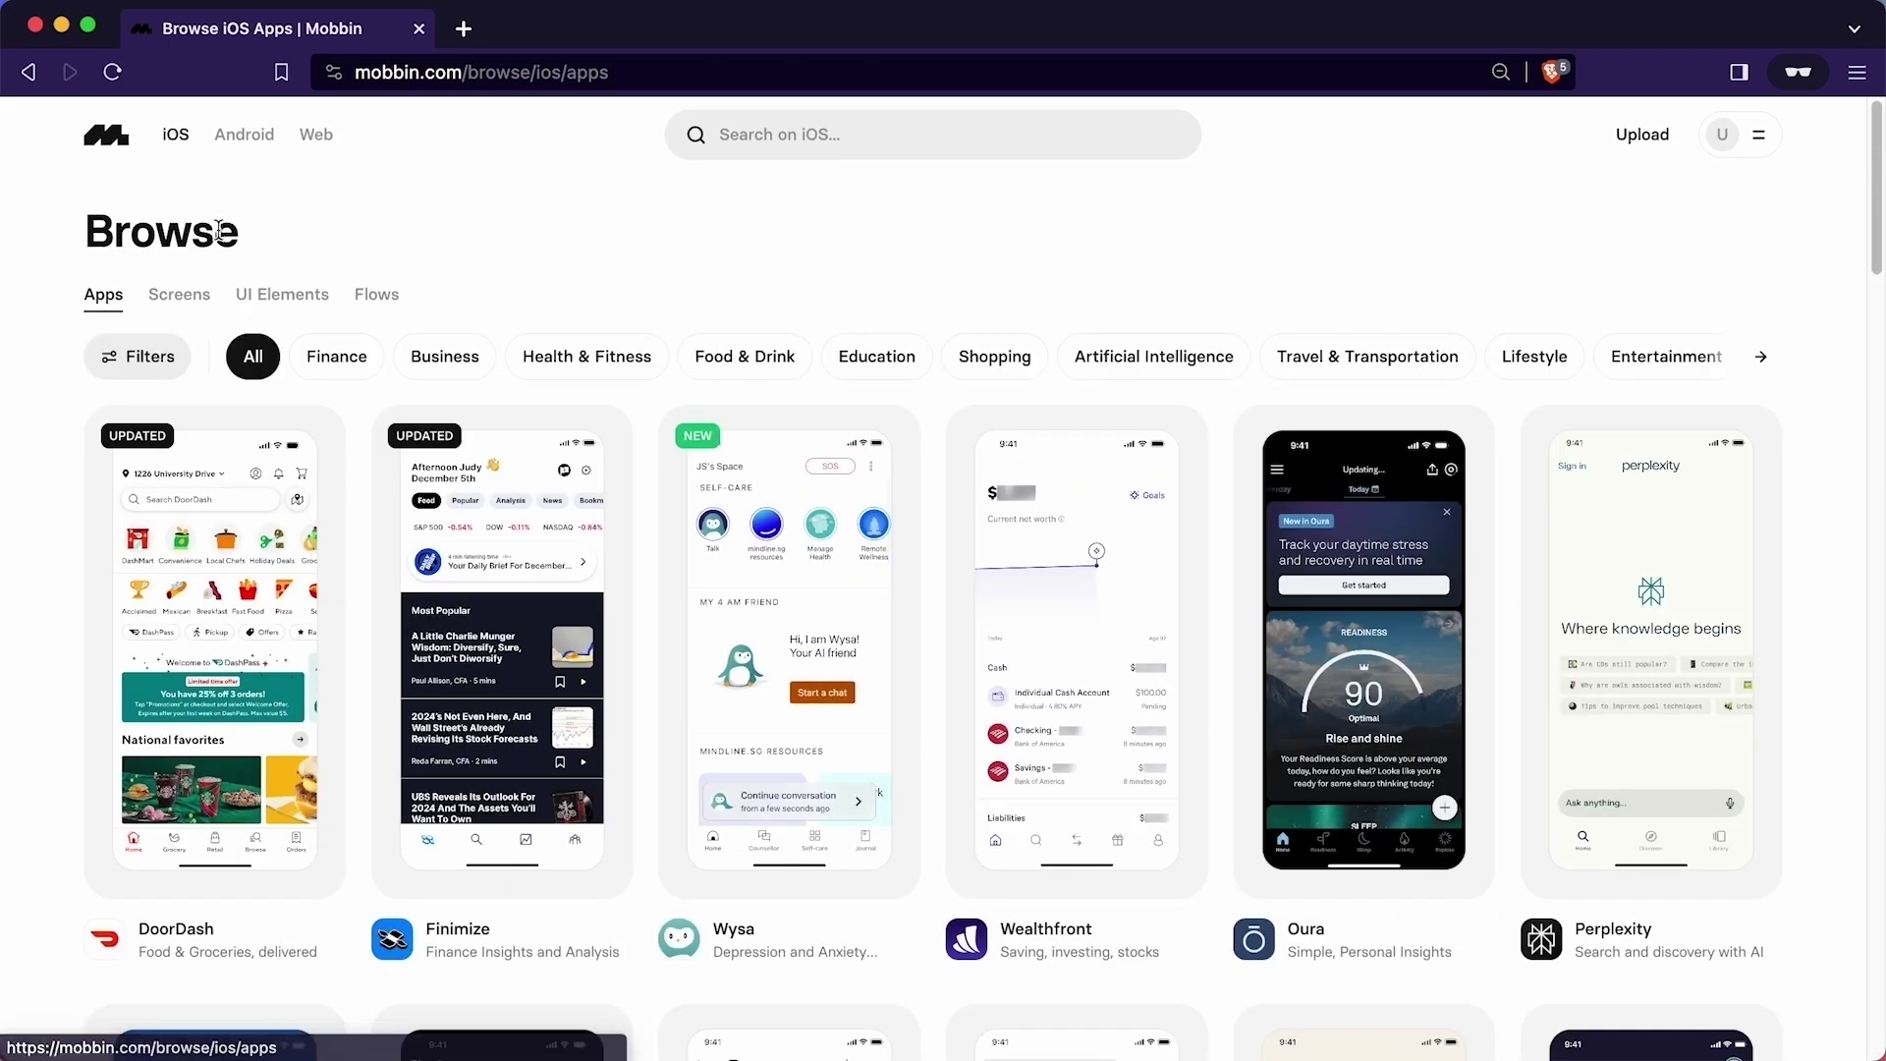
{"action": "left_click", "coordinate": [152, 355]}
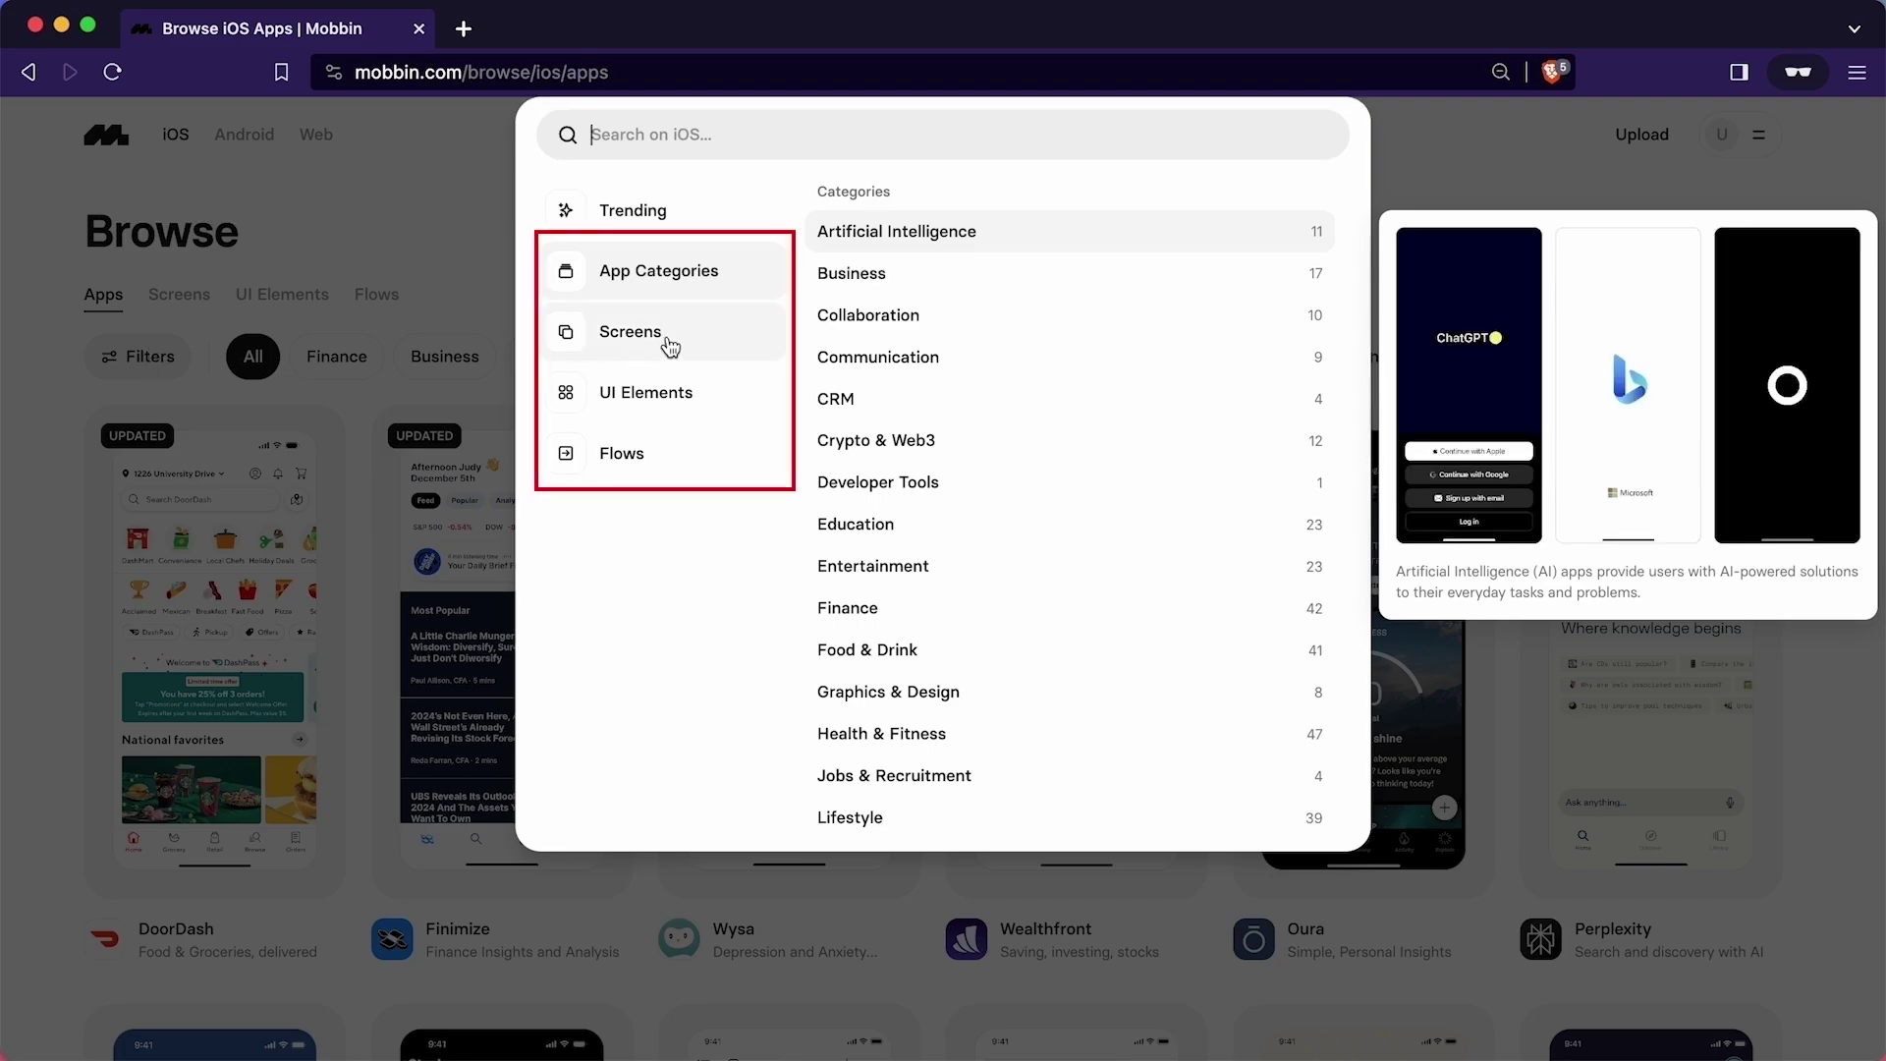
{"action": "scroll", "coordinate": [897, 379], "scroll_direction": "down", "scroll_amount": 5}
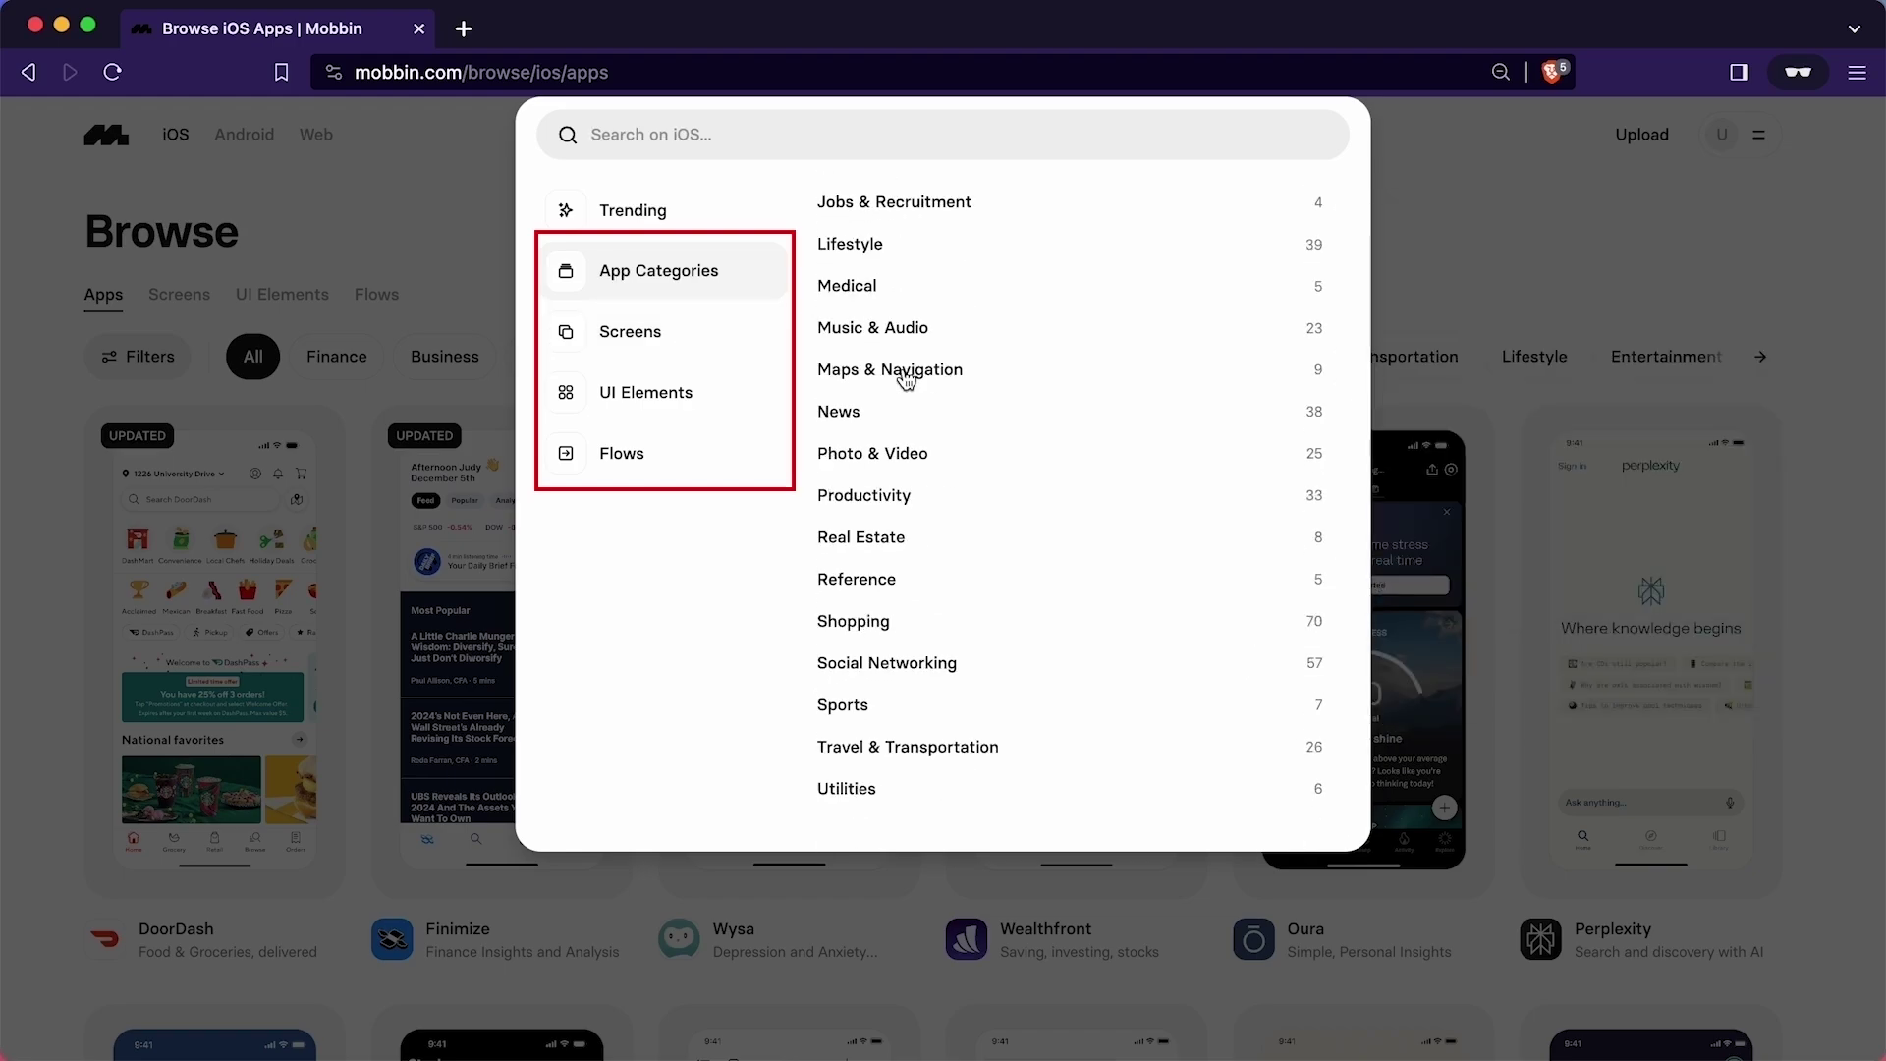
{"action": "scroll", "coordinate": [908, 373], "scroll_direction": "up", "scroll_amount": 5}
{"action": "left_click", "coordinate": [699, 330]}
{"action": "scroll", "coordinate": [904, 491], "scroll_direction": "down", "scroll_amount": 10}
{"action": "scroll", "coordinate": [904, 493], "scroll_direction": "down", "scroll_amount": 15}
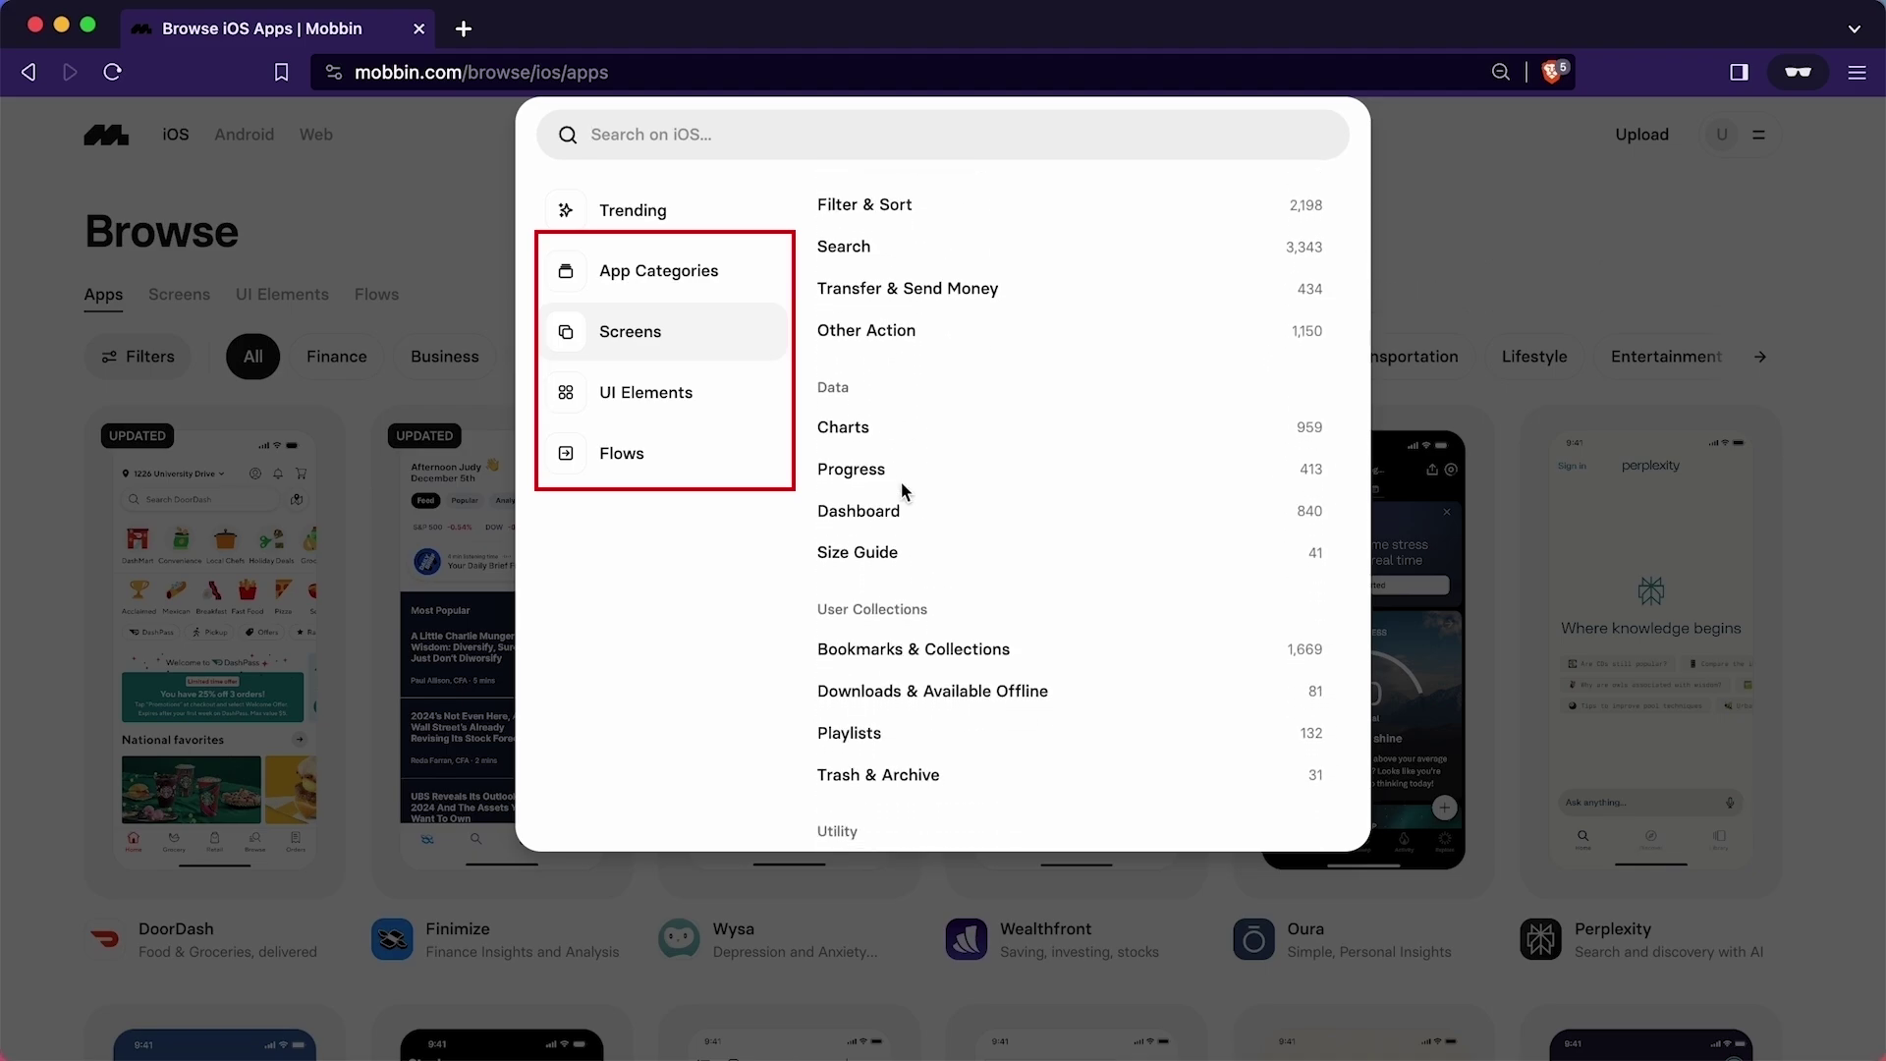
{"action": "scroll", "coordinate": [904, 491], "scroll_direction": "down", "scroll_amount": 12}
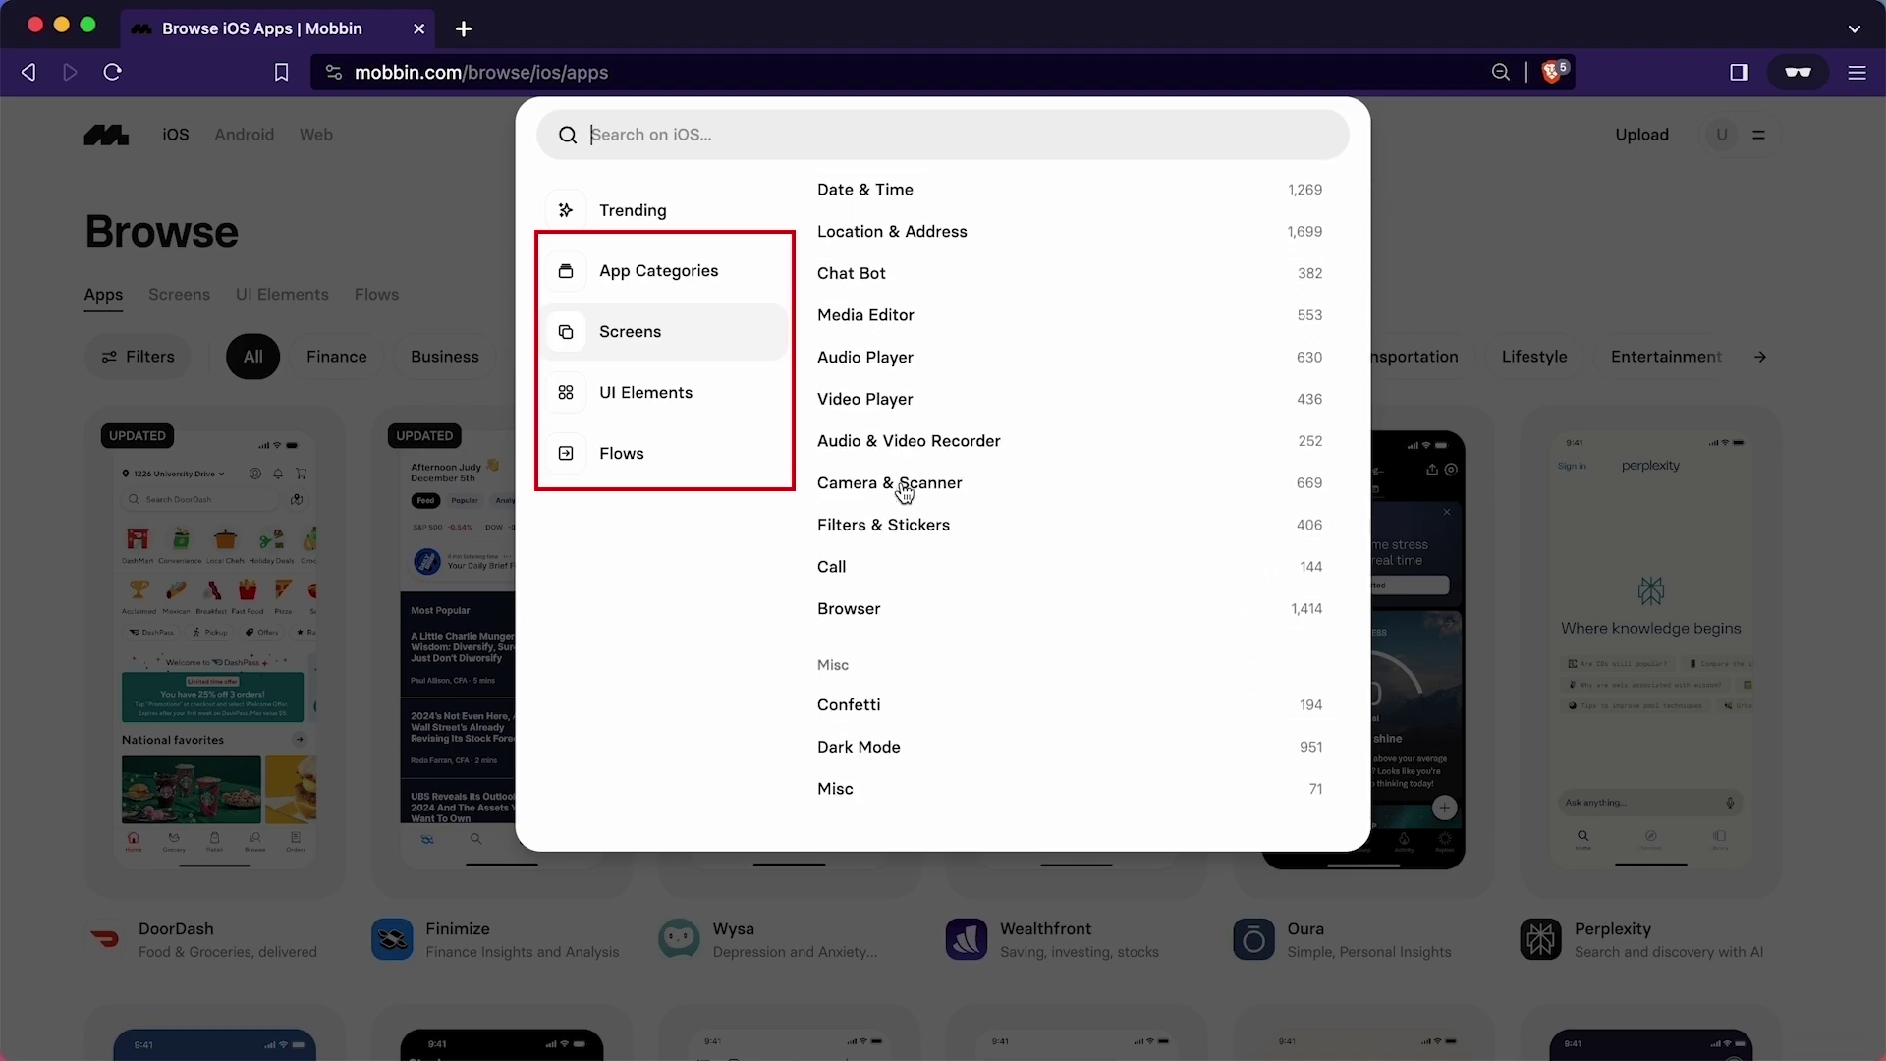
- Browse the UI Elements, Flows and Trending categories, then close the search dialog
{"action": "left_click", "coordinate": [716, 409]}
{"action": "scroll", "coordinate": [939, 497], "scroll_direction": "down", "scroll_amount": 10}
{"action": "left_click", "coordinate": [689, 470]}
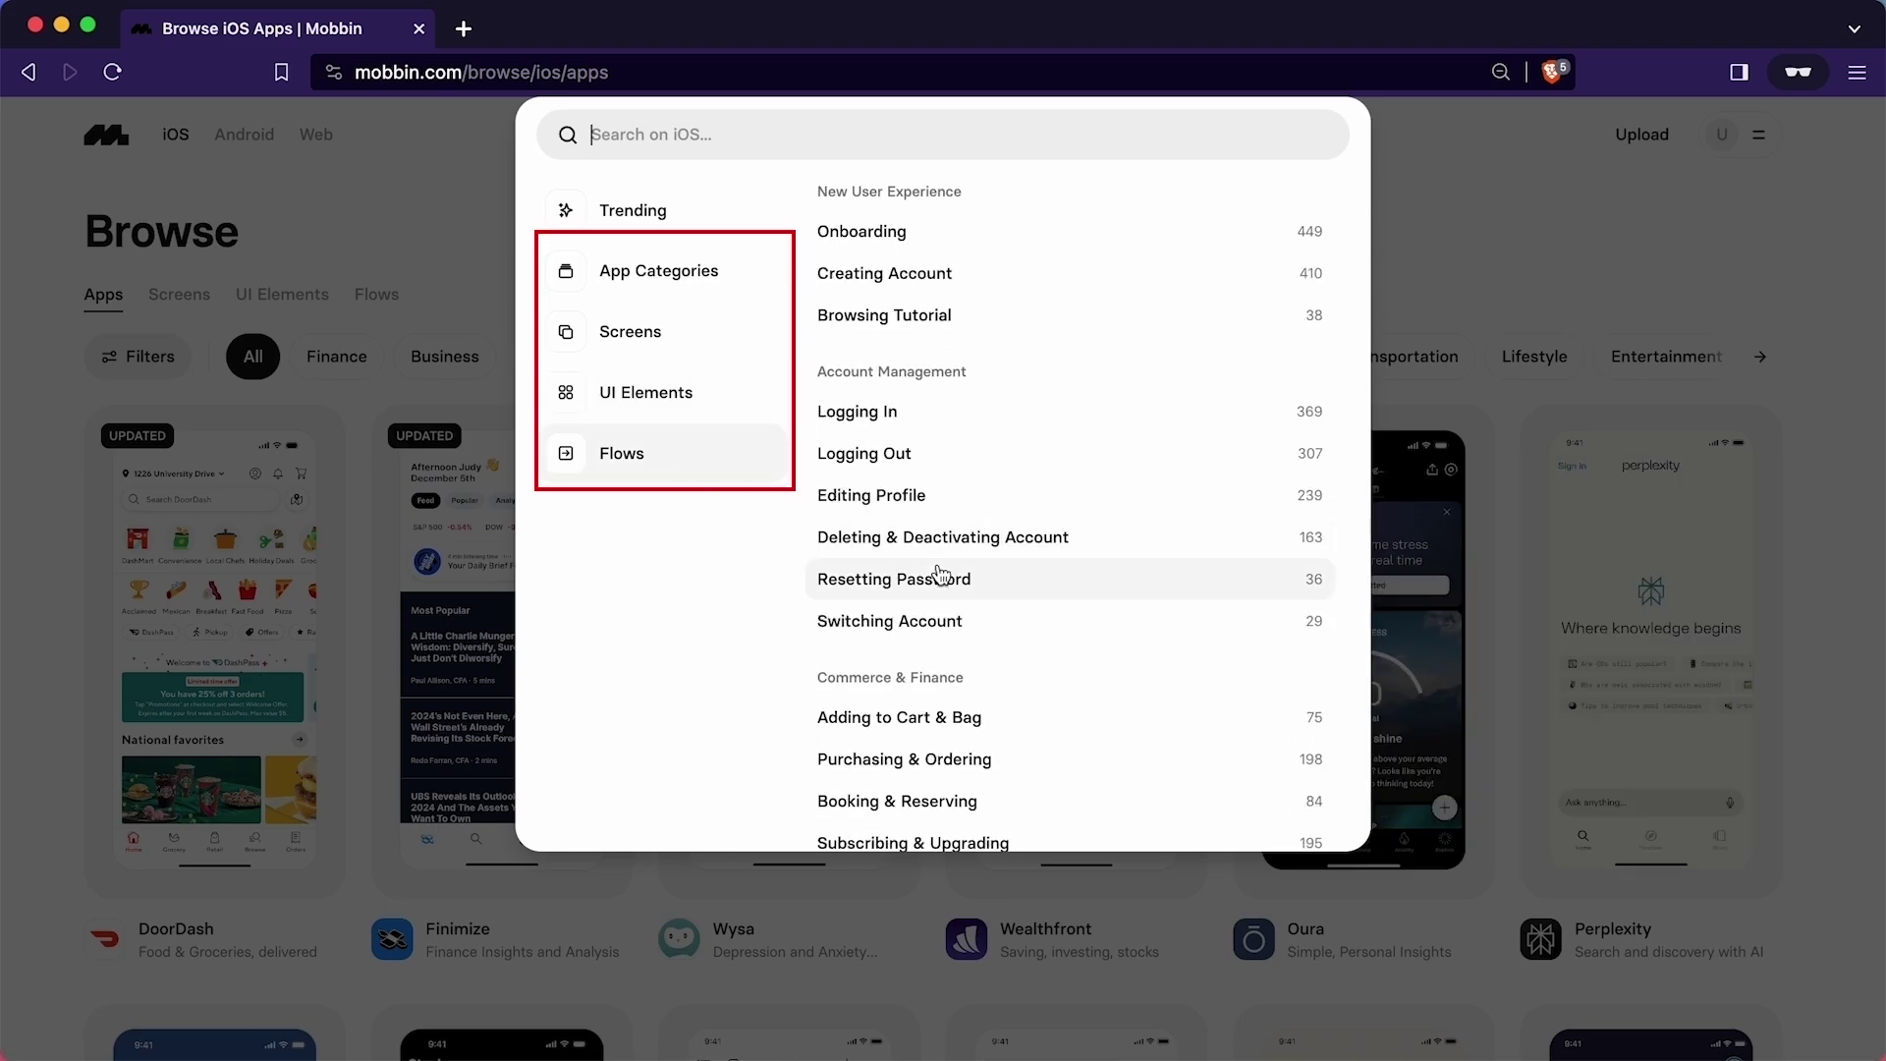
{"action": "scroll", "coordinate": [940, 575], "scroll_direction": "down", "scroll_amount": 10}
{"action": "scroll", "coordinate": [940, 575], "scroll_direction": "down", "scroll_amount": 10}
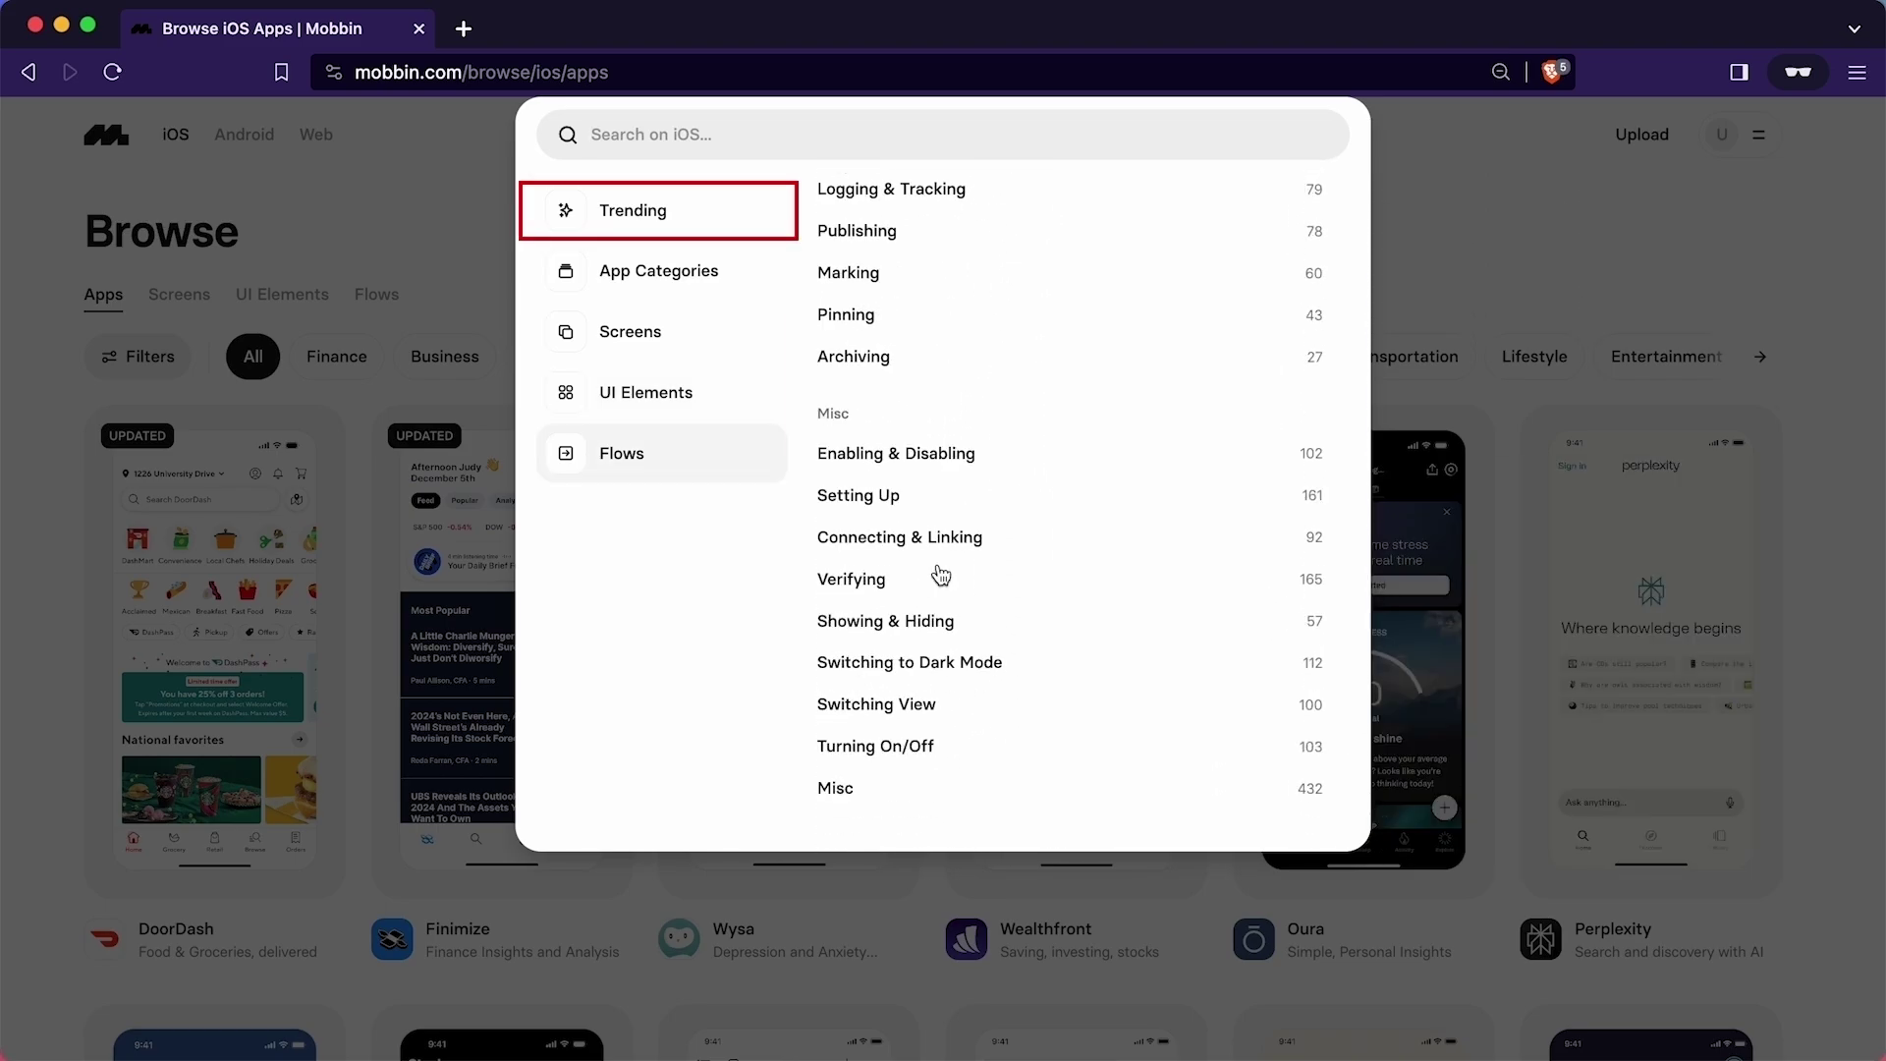
{"action": "left_click", "coordinate": [727, 238]}
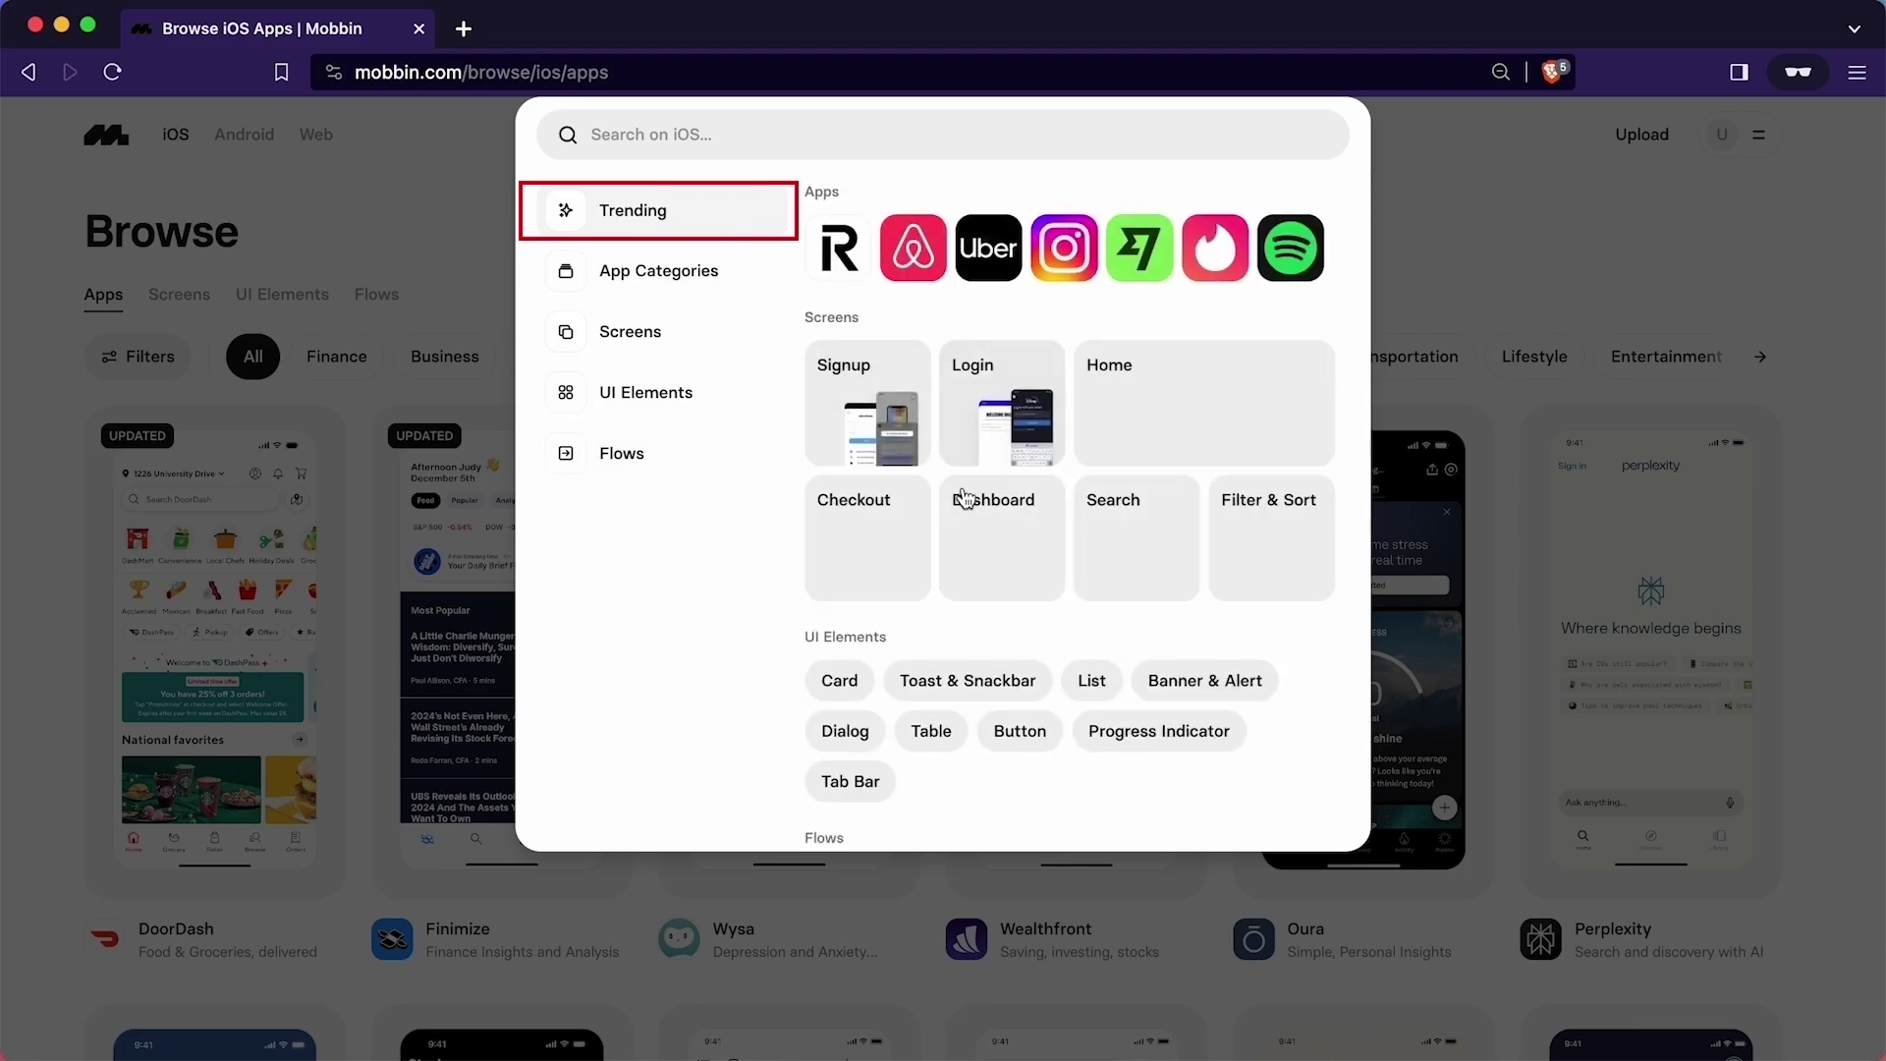
{"action": "scroll", "coordinate": [974, 585], "scroll_direction": "down", "scroll_amount": 4}
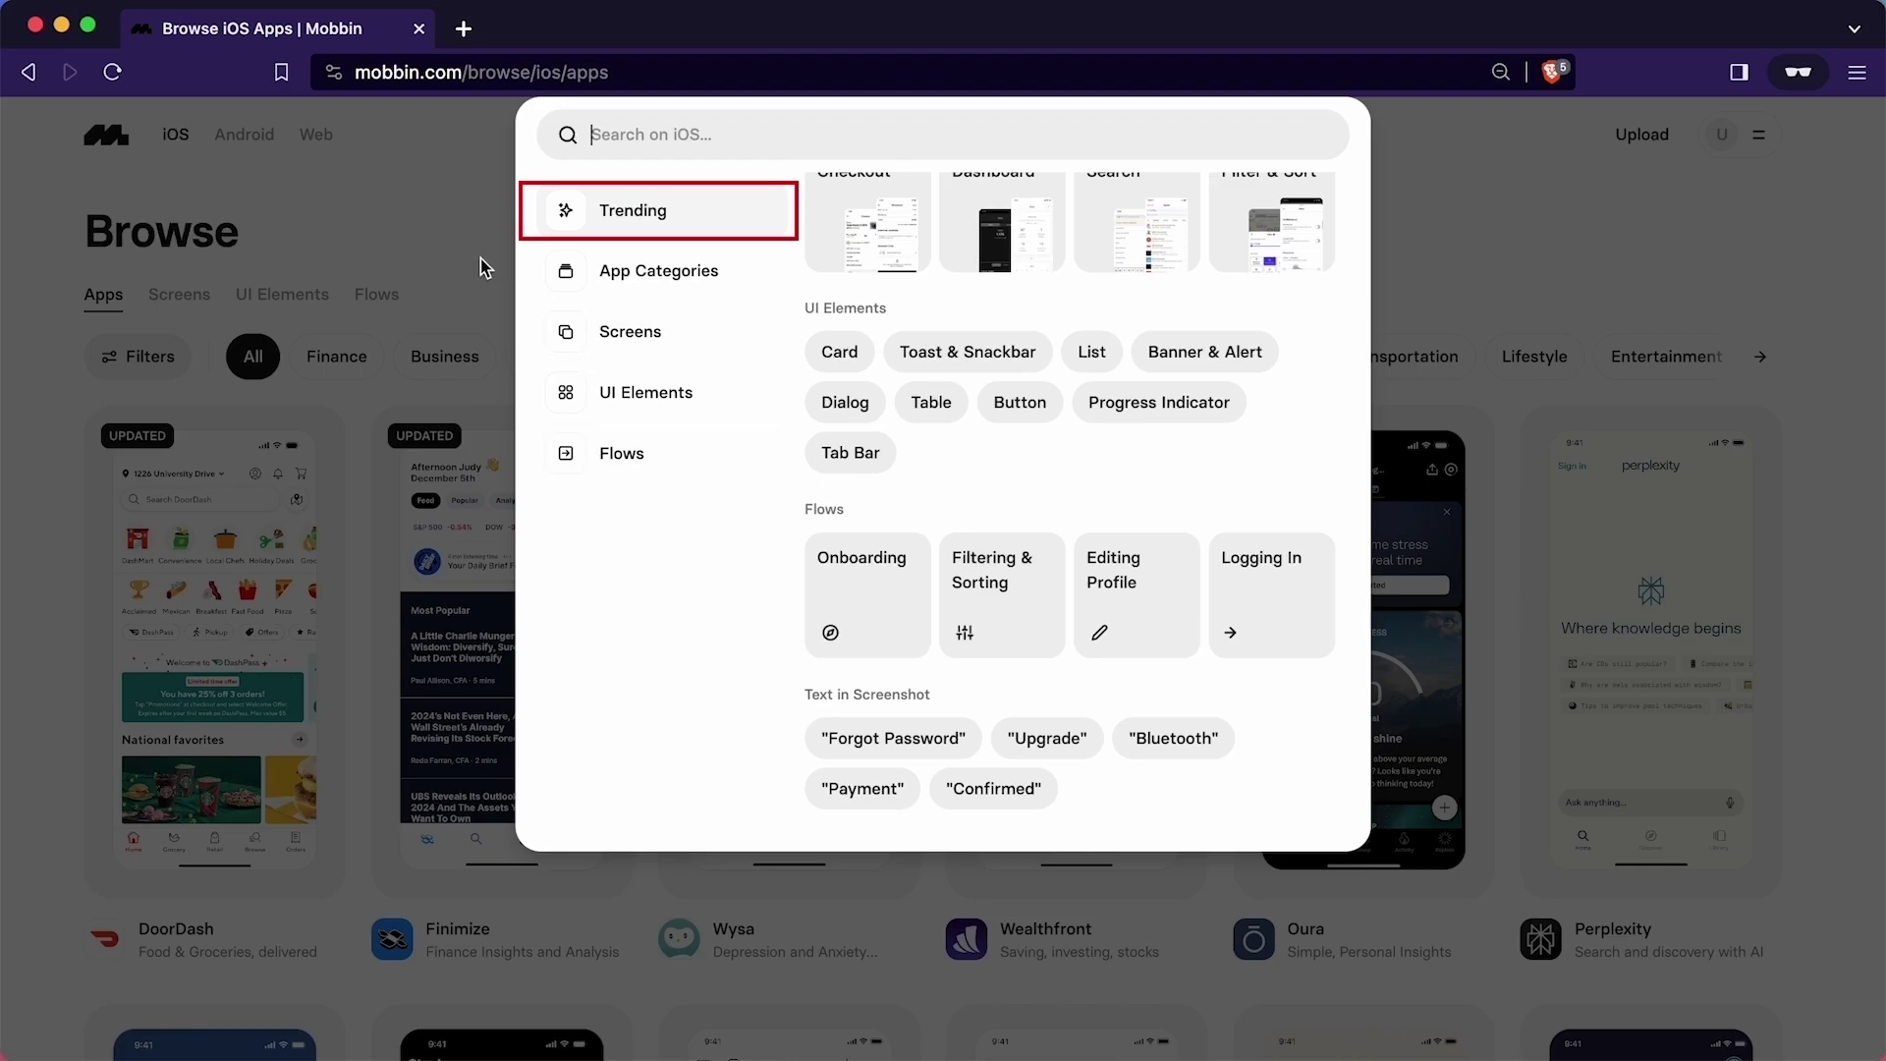
{"action": "left_click", "coordinate": [444, 232]}
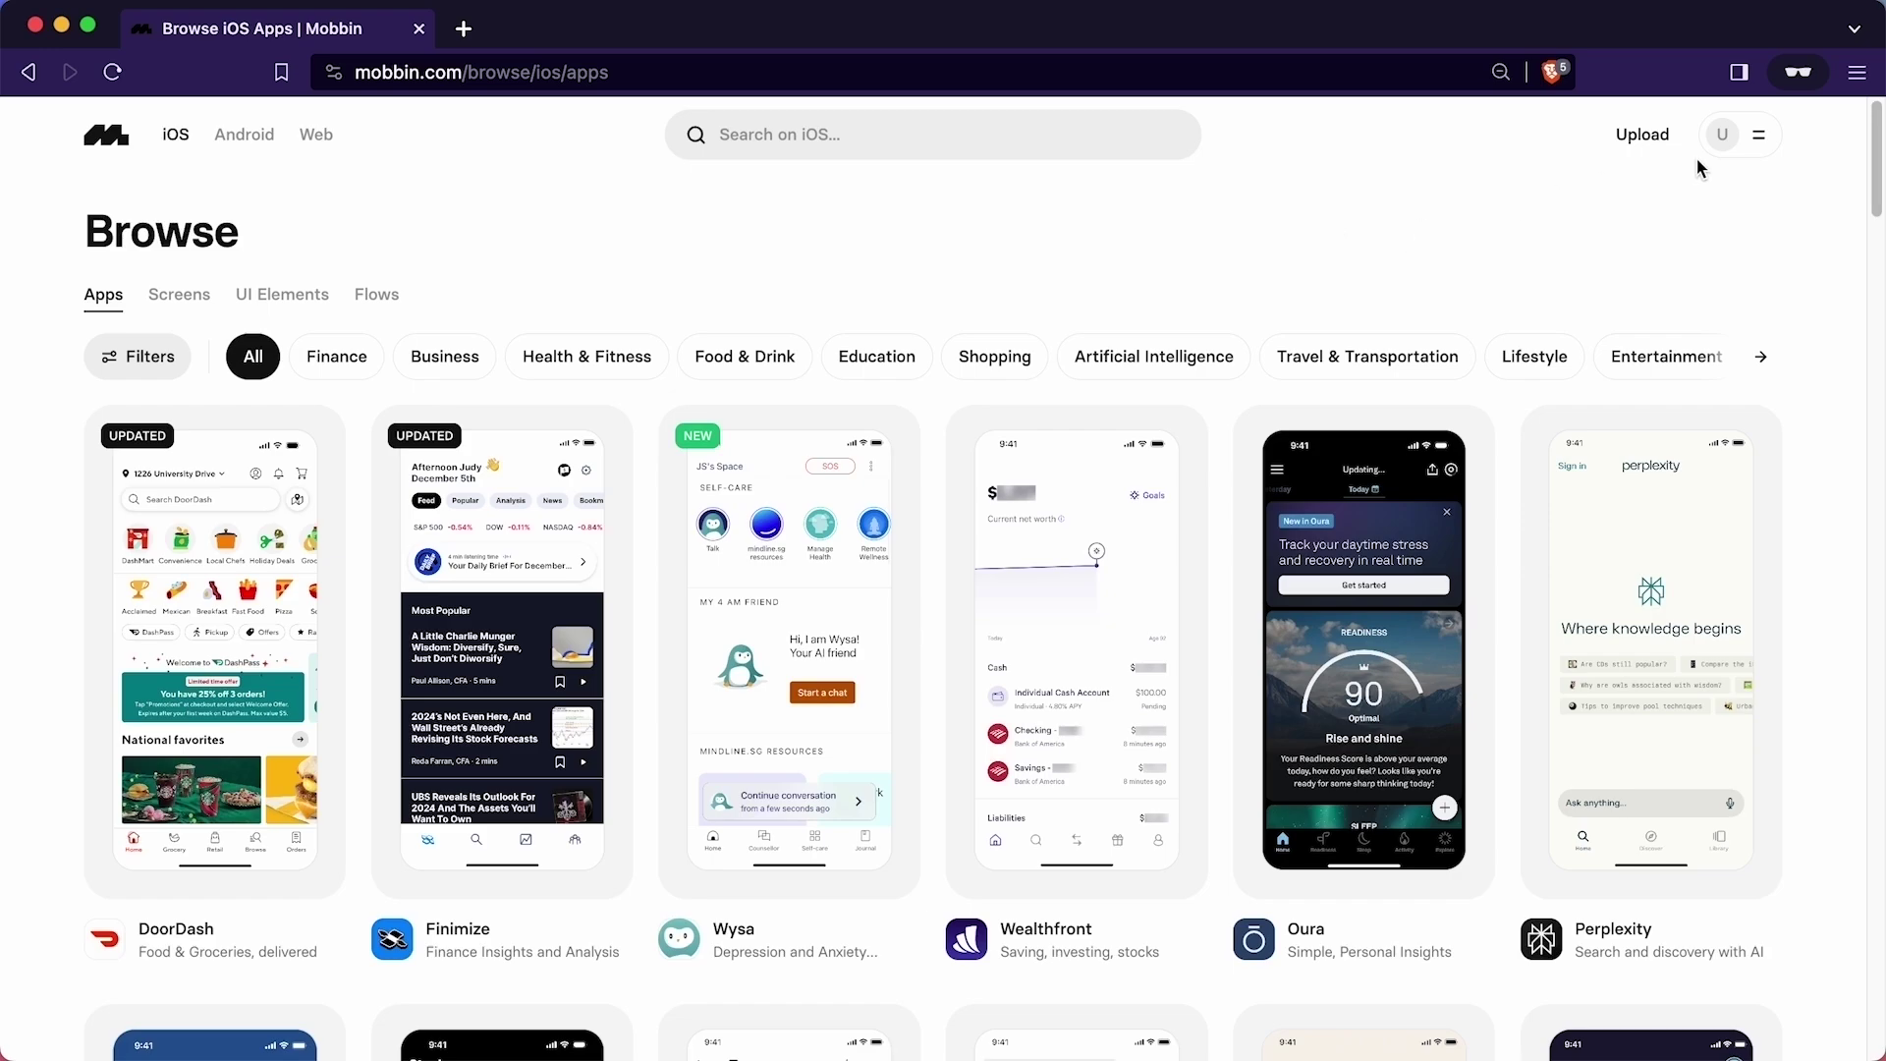
- Go to Mobbin's Pricing page from the account menu to view the Free, Pro ($5.04/month) and Team ($6.30/member) plans
{"action": "left_click", "coordinate": [1757, 137]}
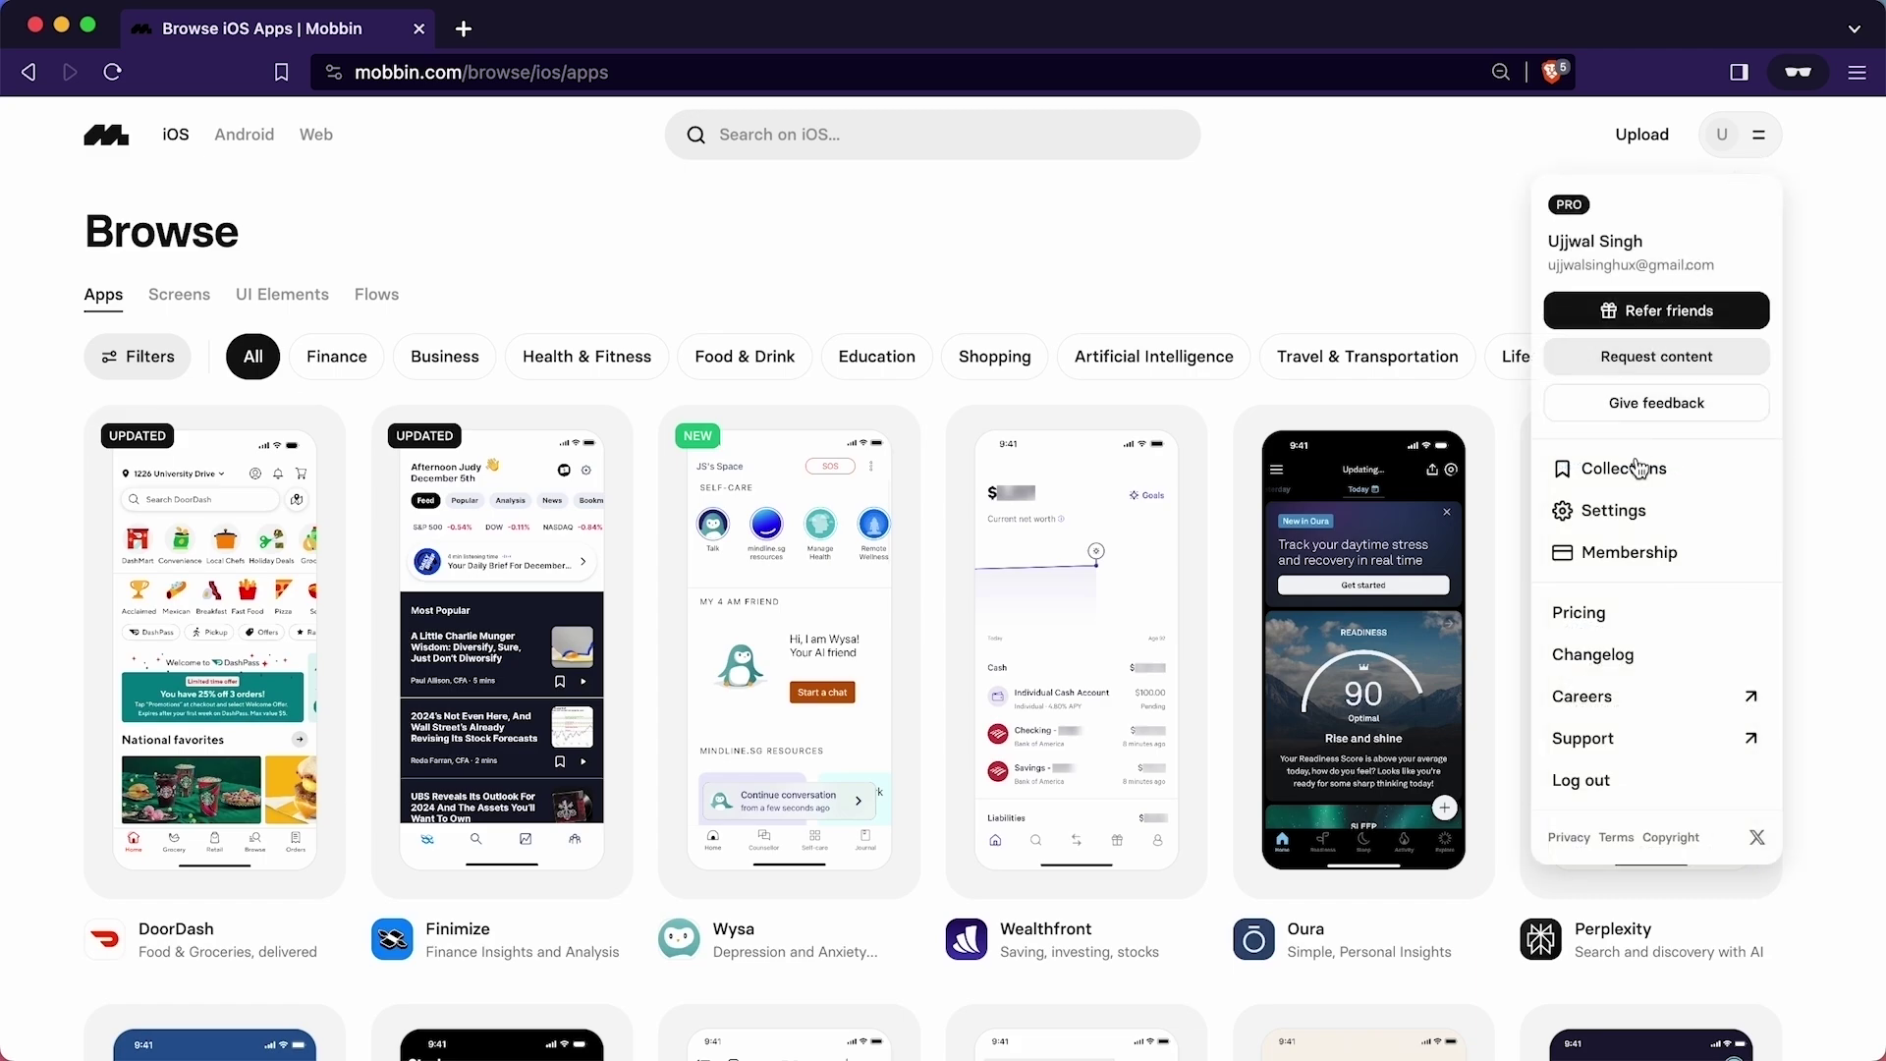
{"action": "left_click", "coordinate": [1631, 611]}
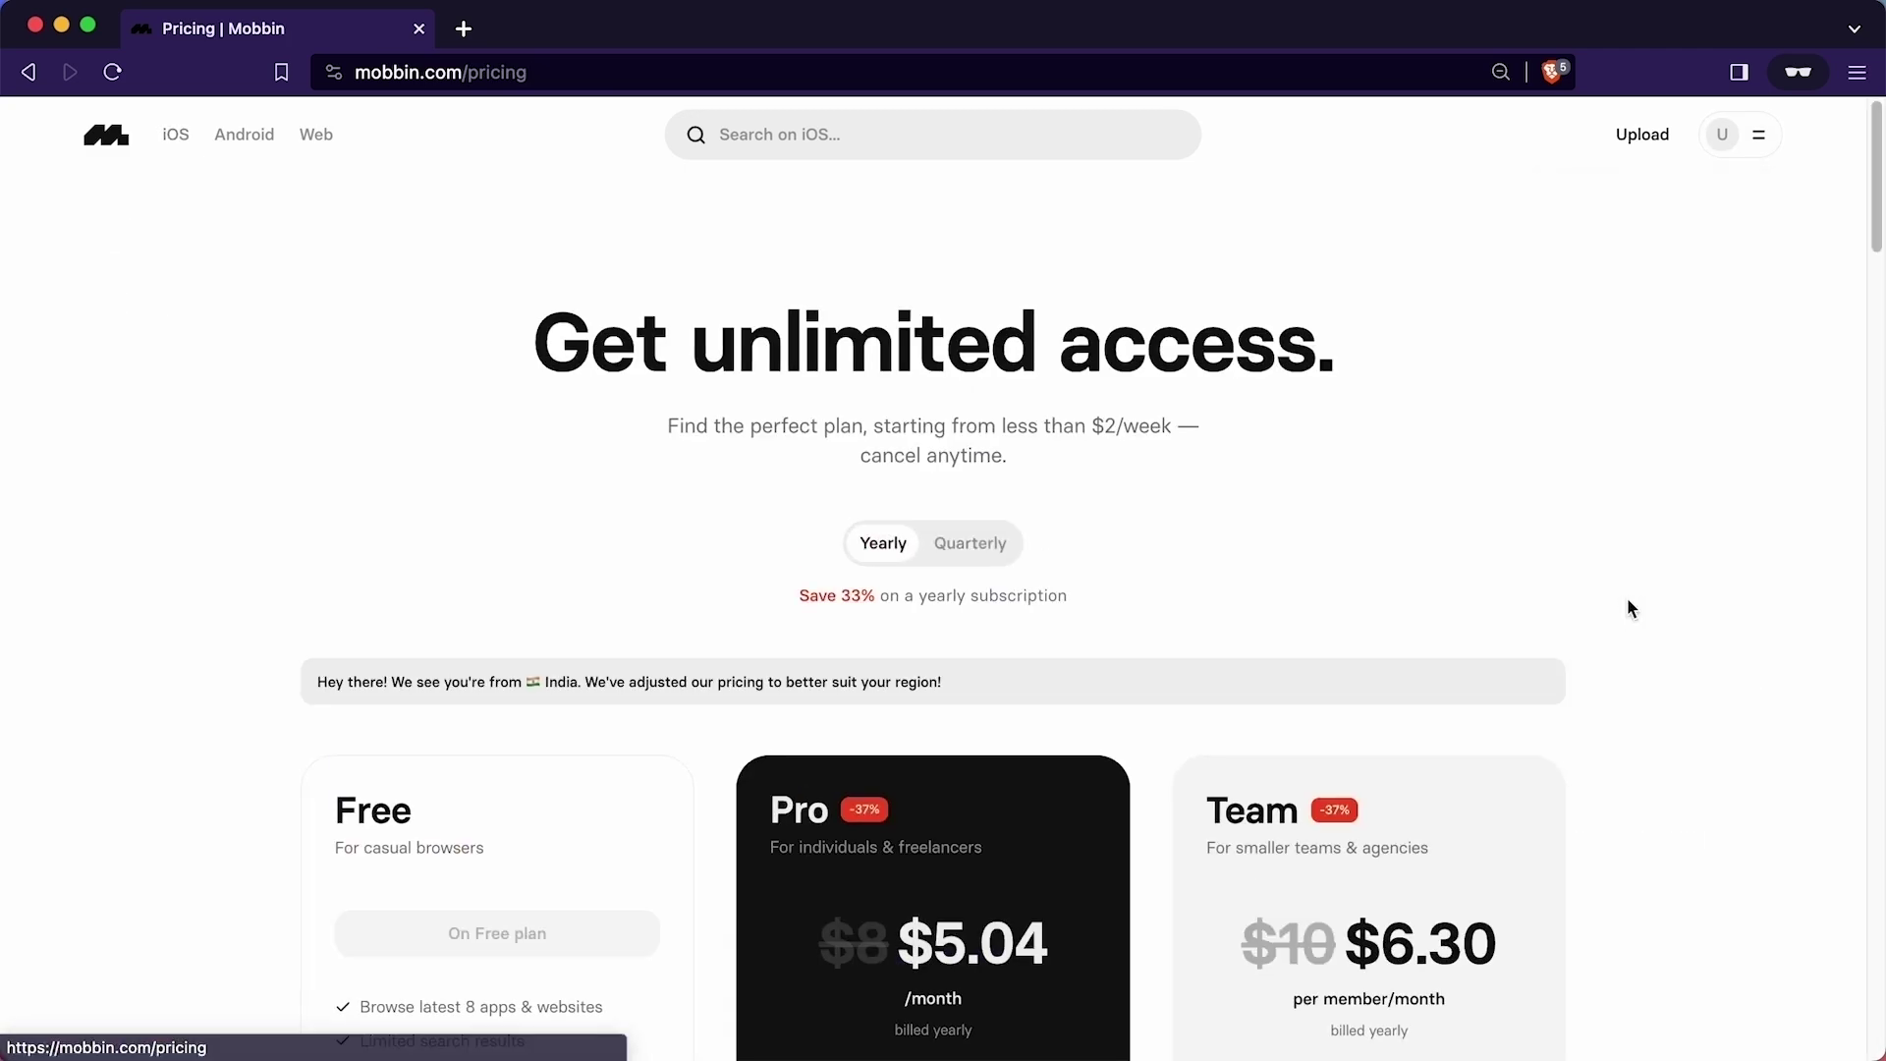
{"action": "scroll", "coordinate": [1630, 609], "scroll_direction": "down", "scroll_amount": 3}
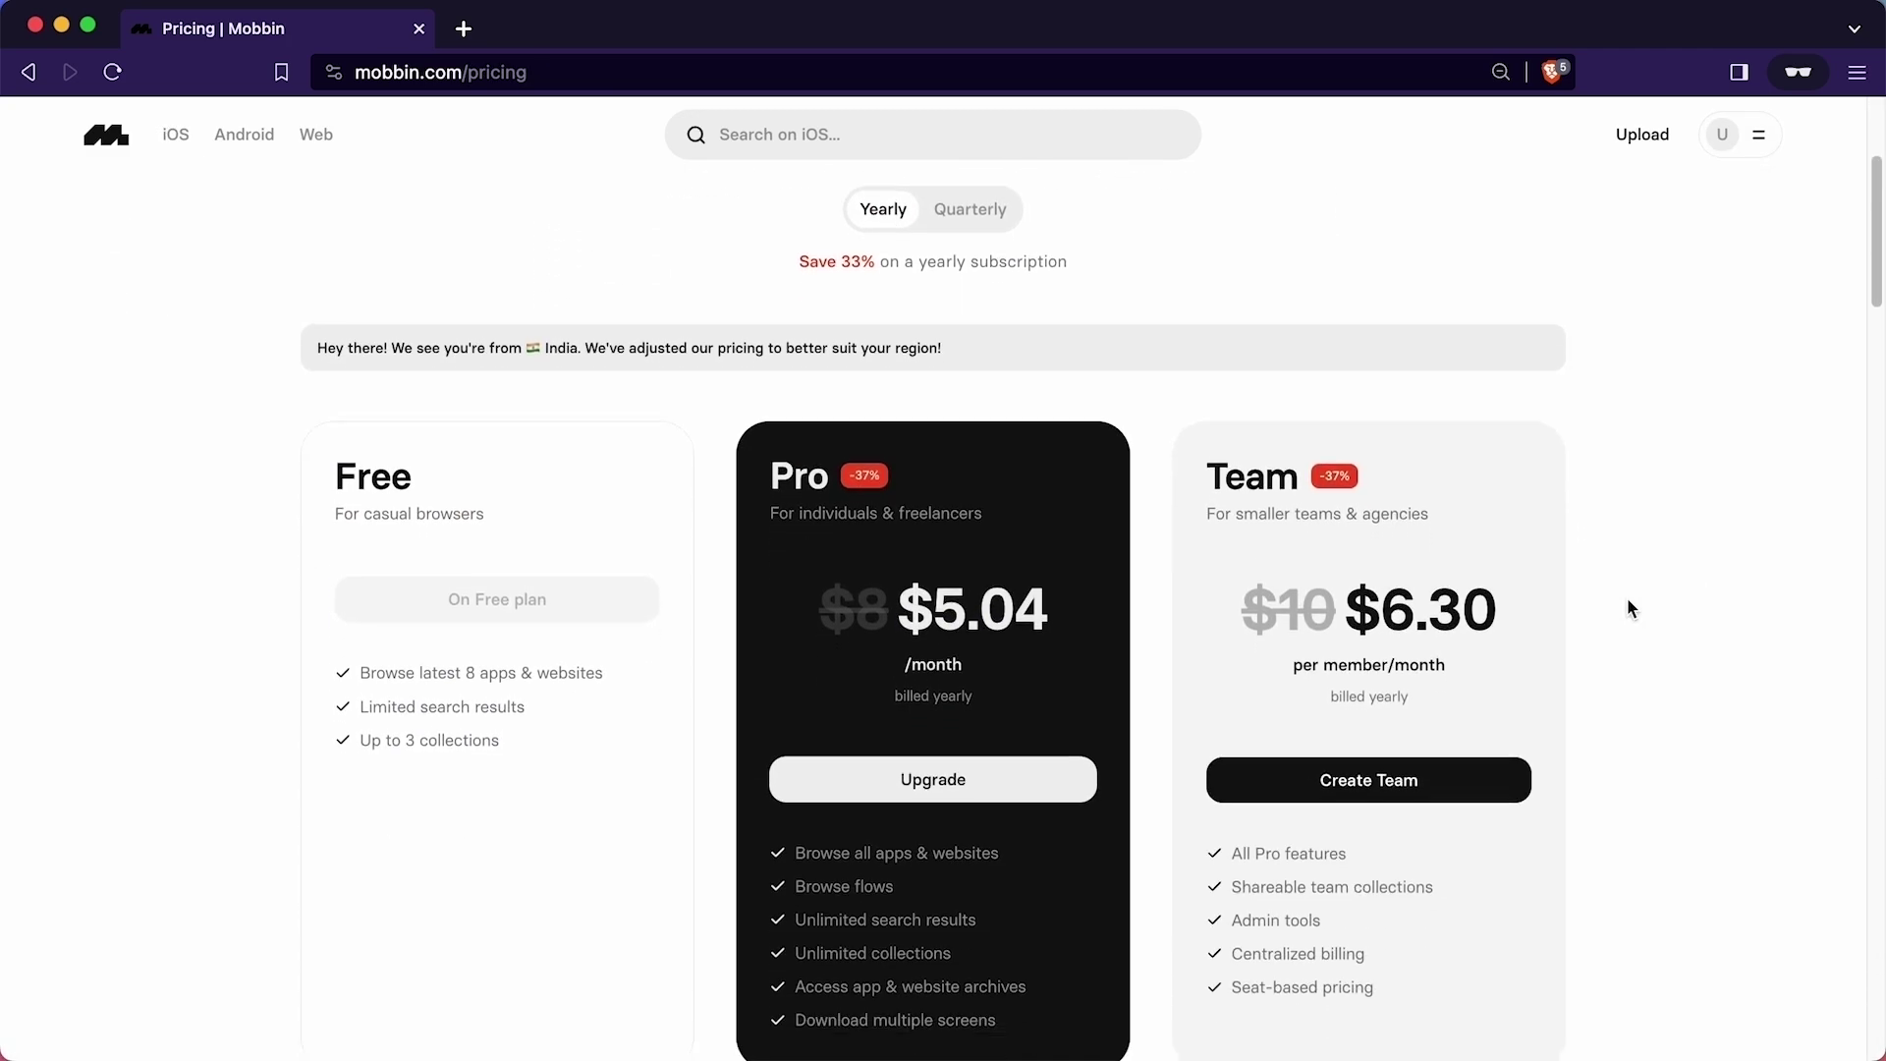
{"action": "scroll", "coordinate": [1632, 607], "scroll_direction": "down", "scroll_amount": 1}
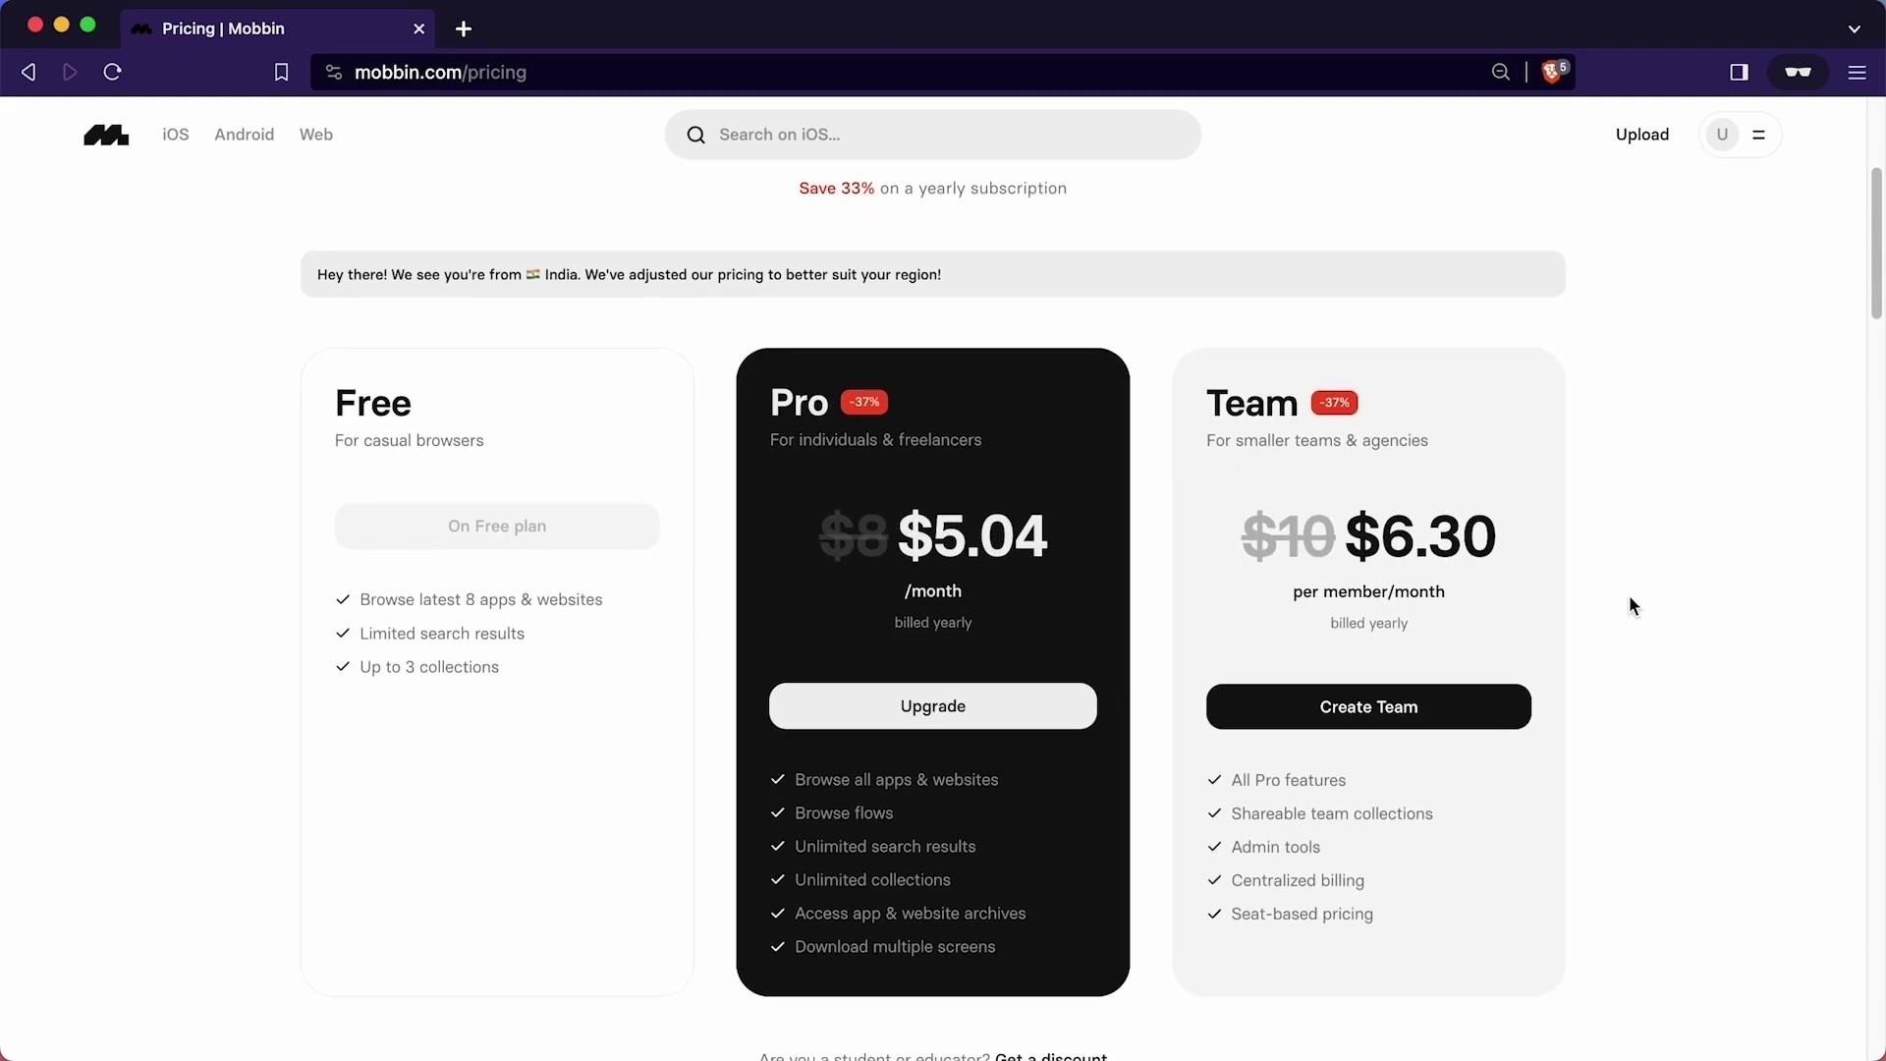